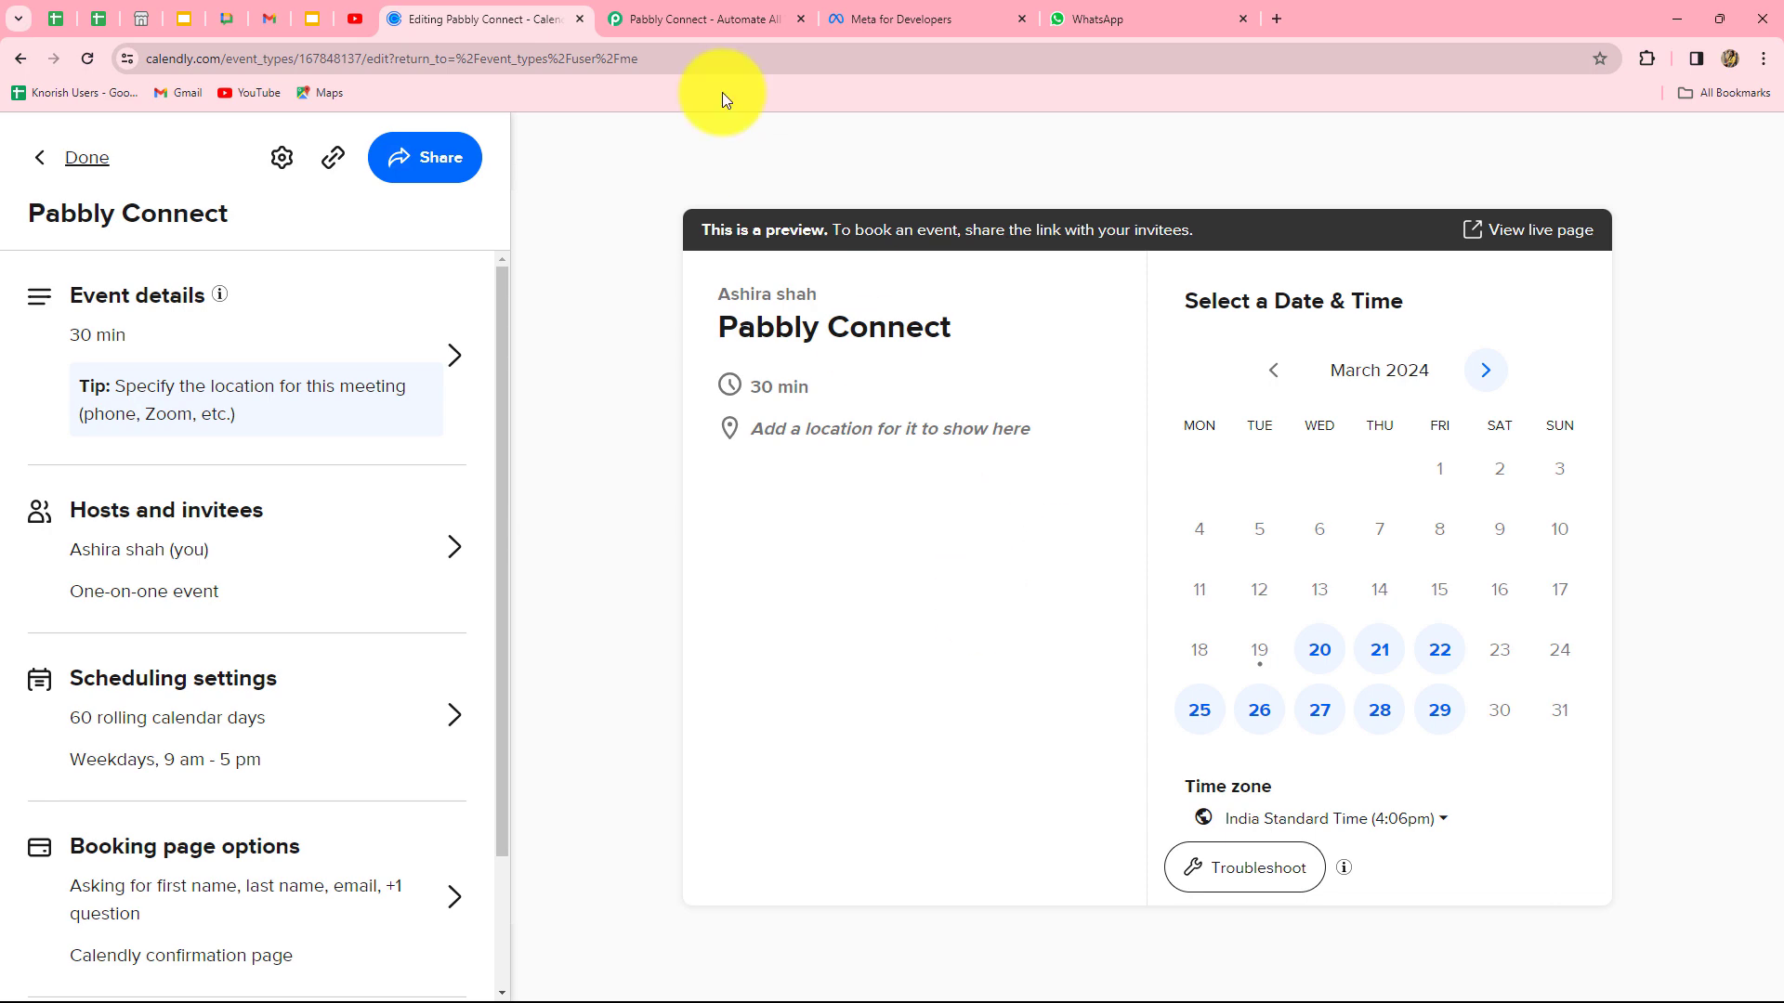
Leave the Calendly event editor for the Pabbly Connect homepage tab.
{"action": "left_click", "coordinate": [734, 19]}
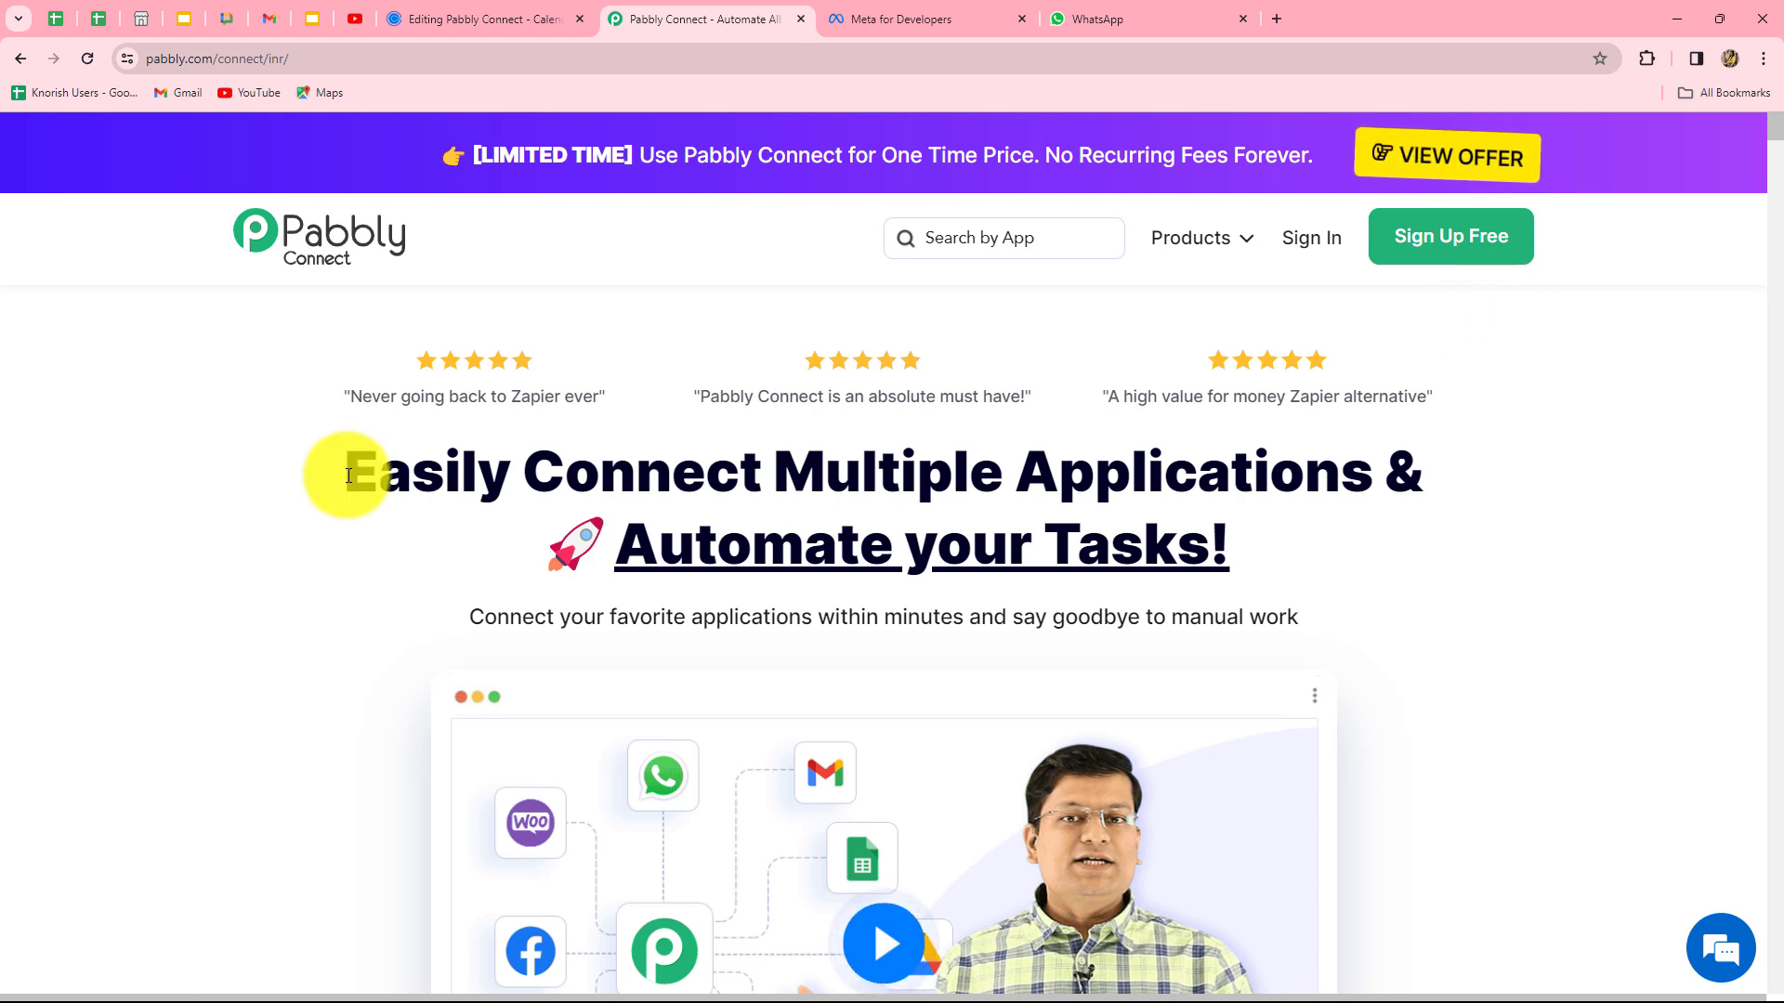
Sign in to Pabbly and launch Pabbly Connect from the apps list to reach its dashboard.
{"action": "left_click_drag", "start_coordinate": [351, 474], "coordinate": [1350, 606]}
{"action": "left_click", "coordinate": [1385, 571]}
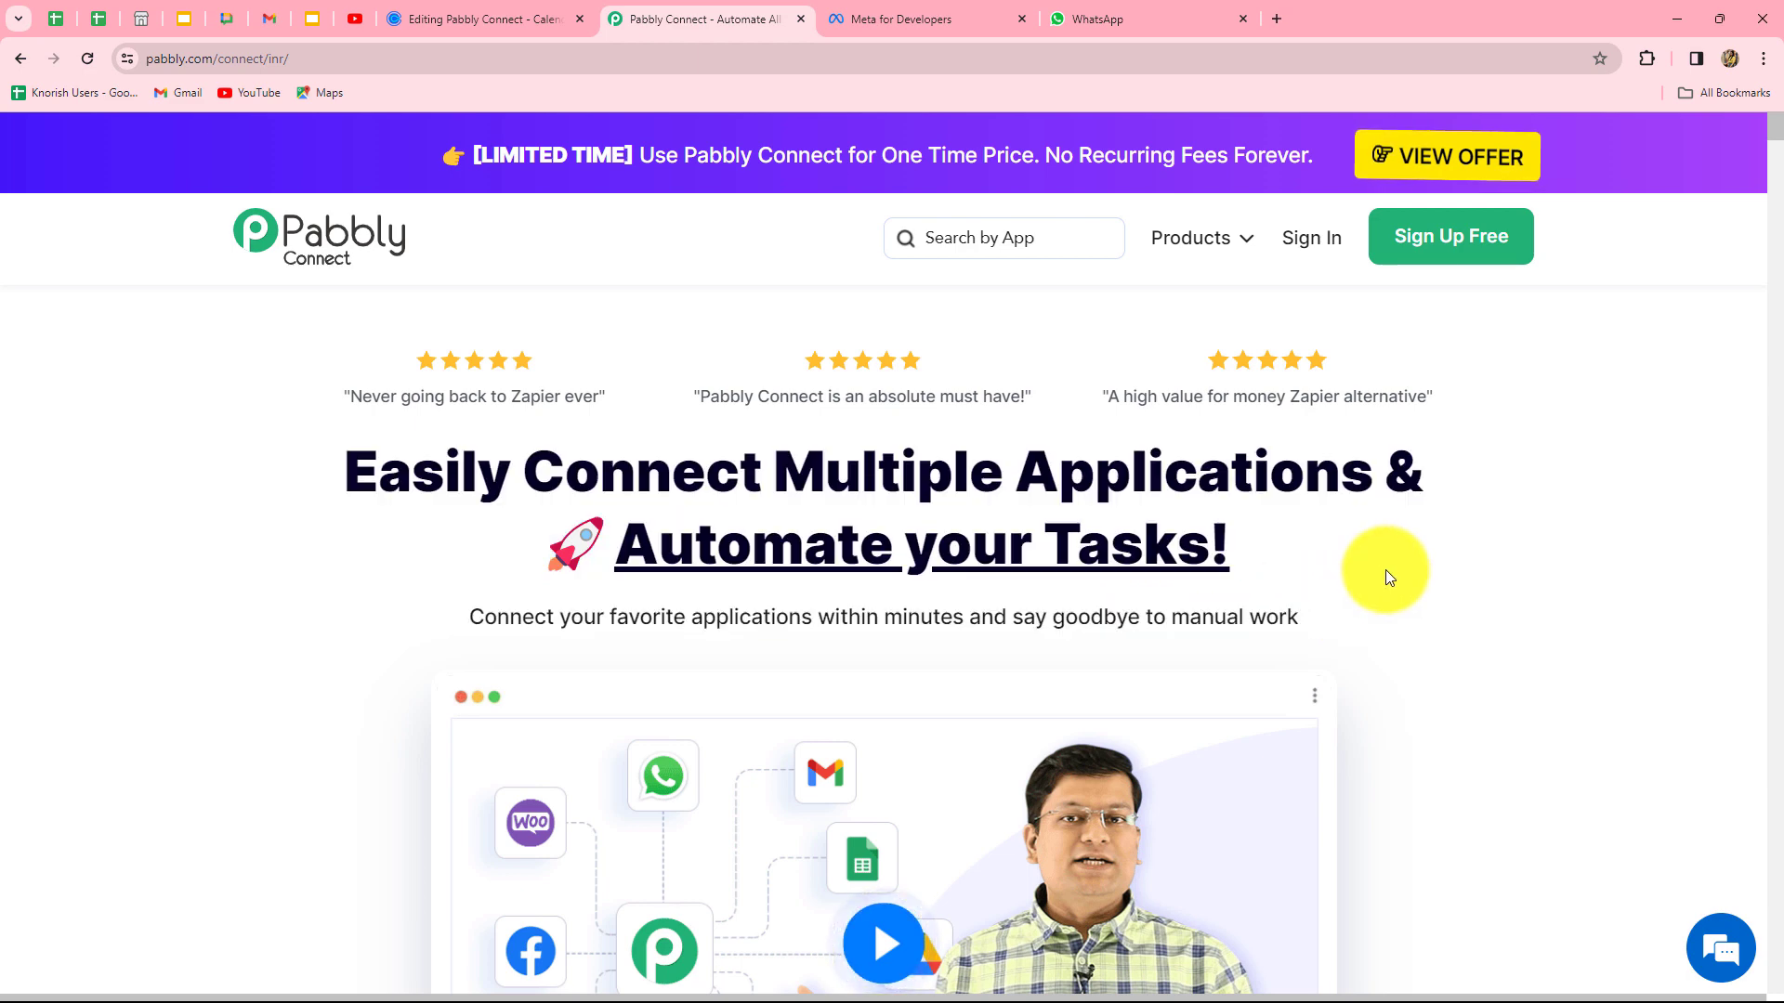
{"action": "left_click", "coordinate": [1293, 242]}
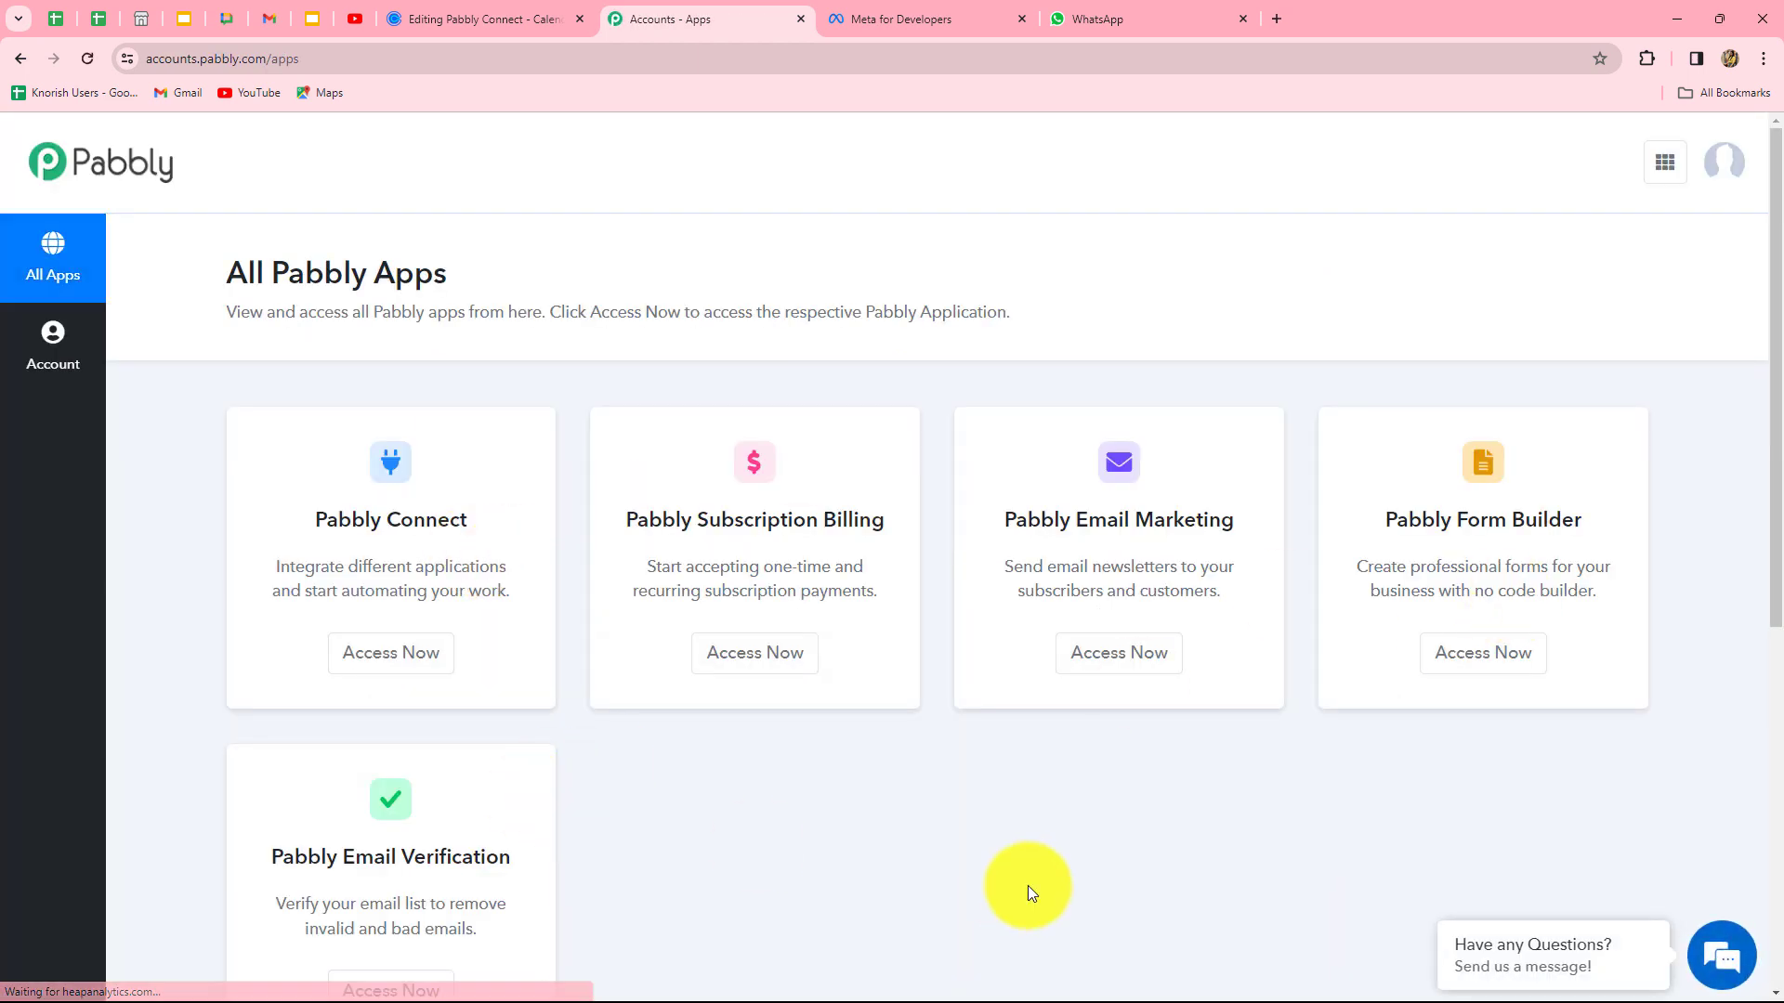
{"action": "scroll", "coordinate": [1028, 878], "scroll_direction": "down", "scroll_amount": 2}
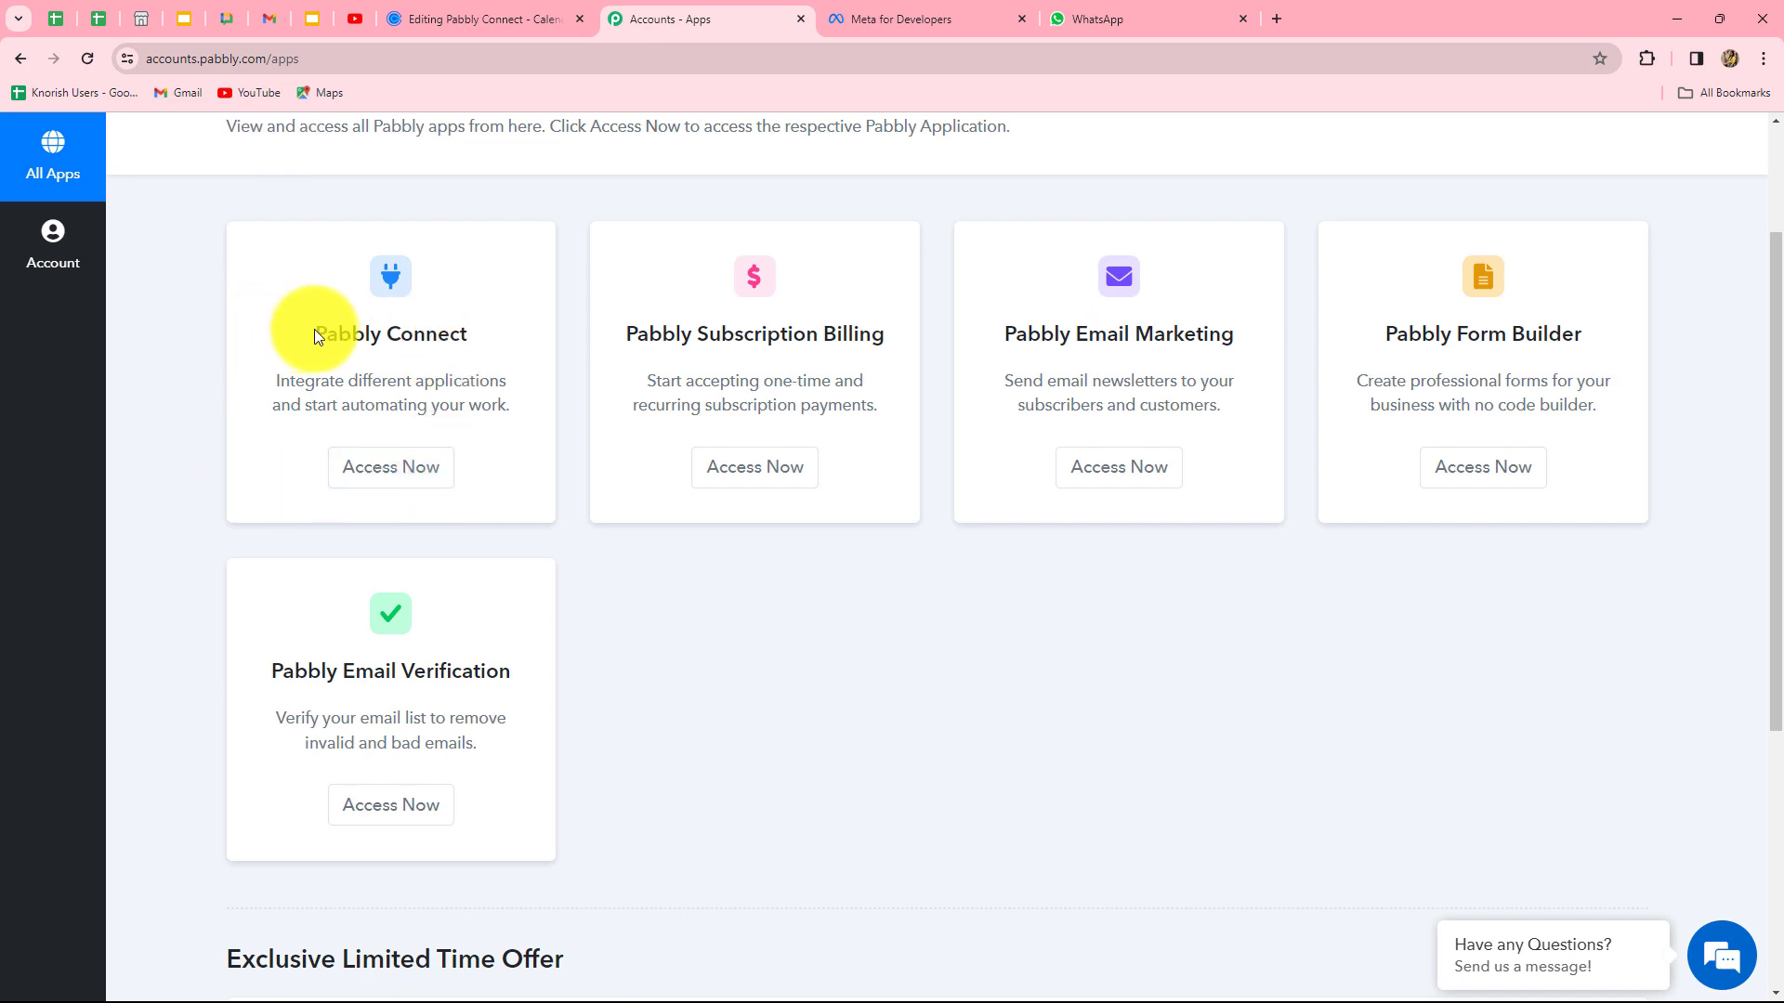
{"action": "left_click_drag", "start_coordinate": [314, 331], "coordinate": [470, 337]}
{"action": "left_click", "coordinate": [443, 474]}
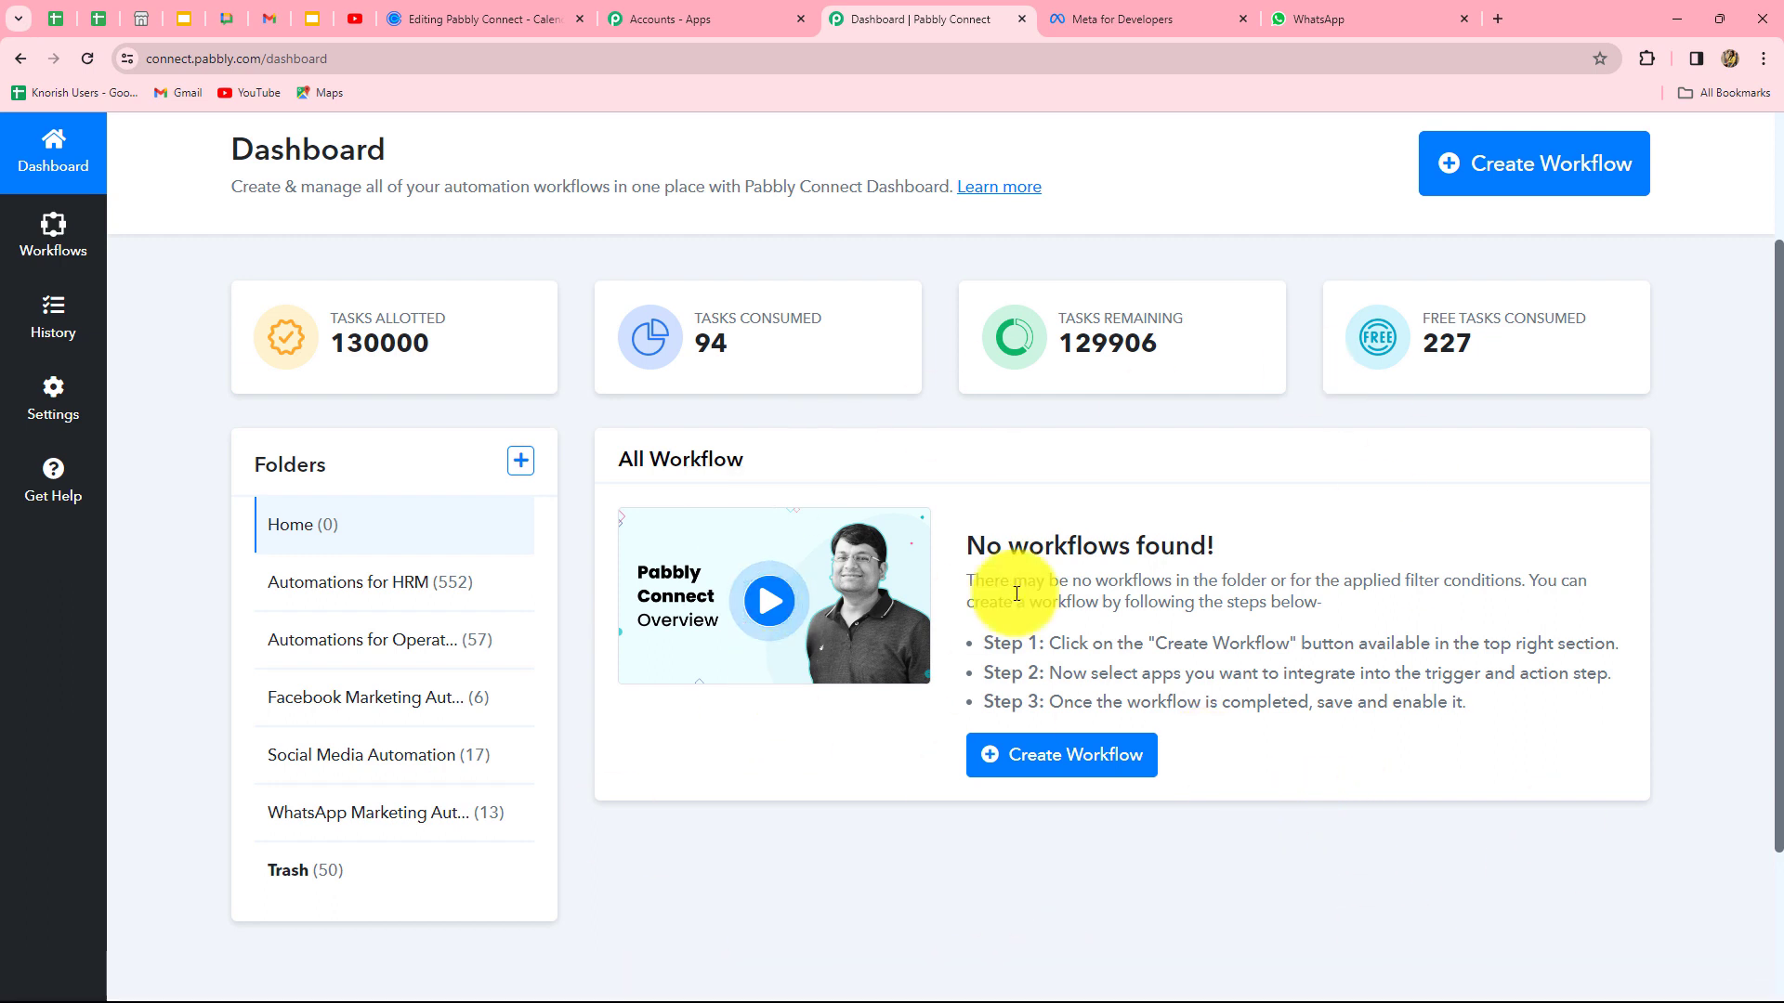
Create the workflow 'Send Reminder Message on WhatsApp for Calendly Appointment' in the WhatsApp Marketing Automation folder.
{"action": "left_click", "coordinate": [398, 844]}
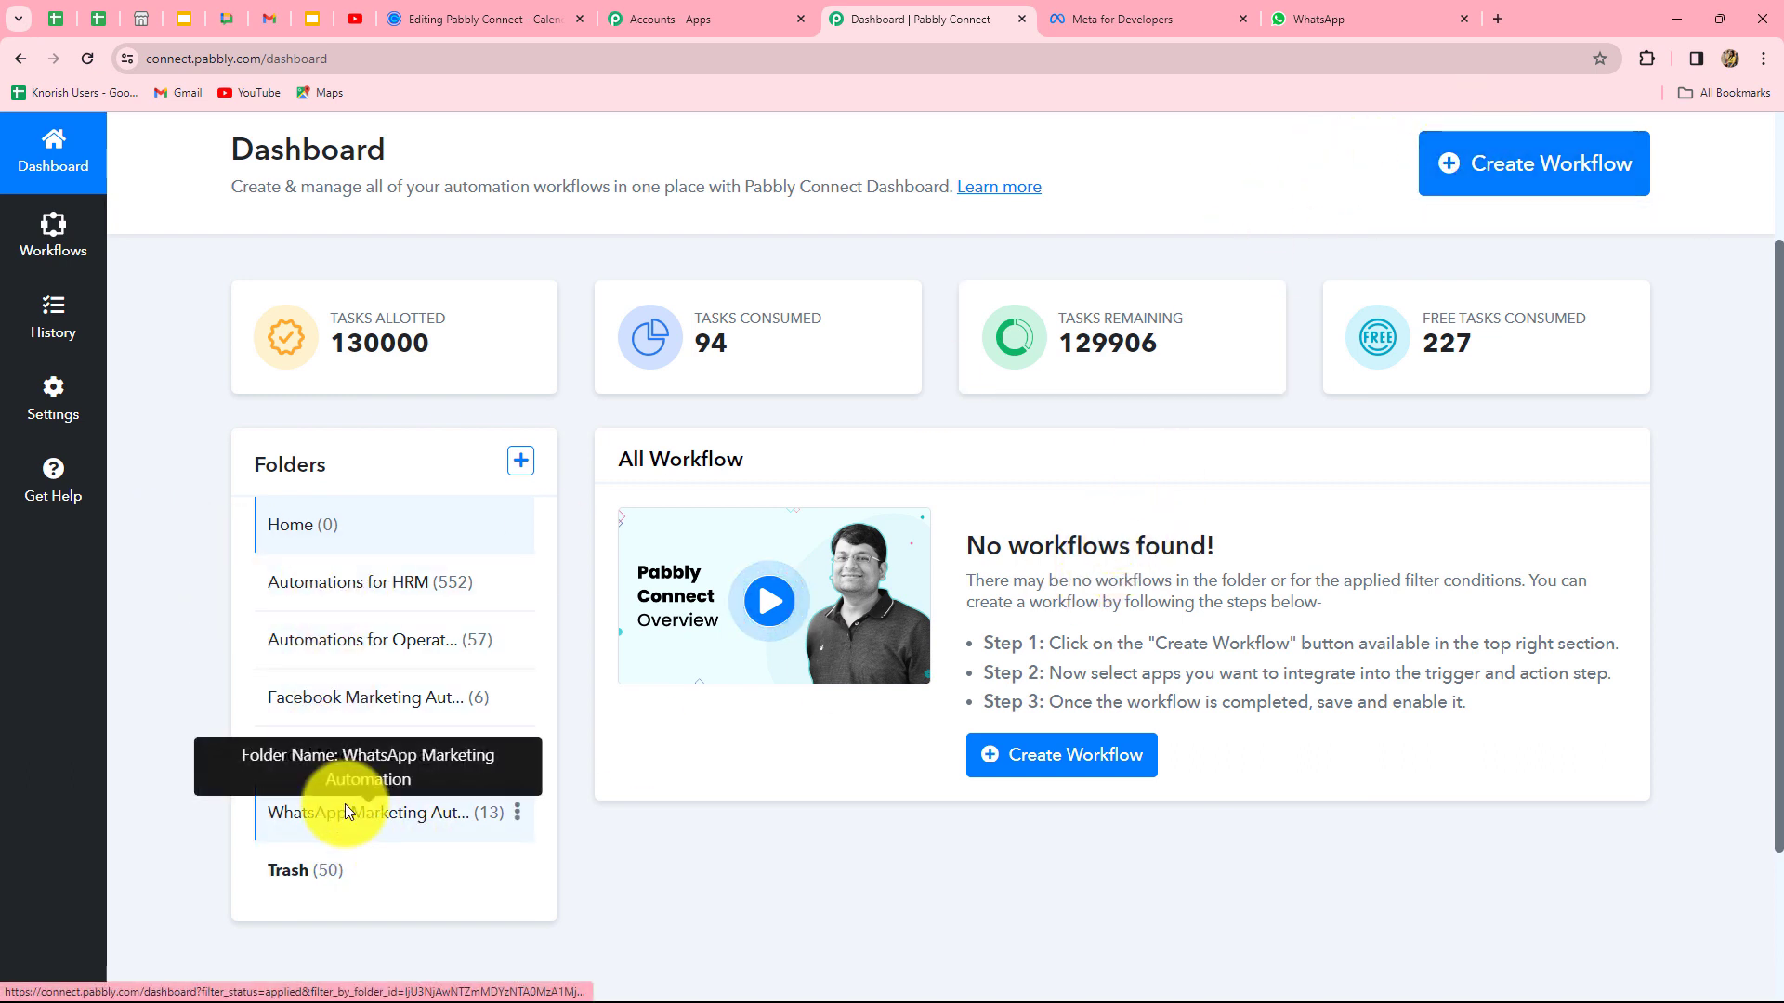
{"action": "left_click", "coordinate": [1512, 190]}
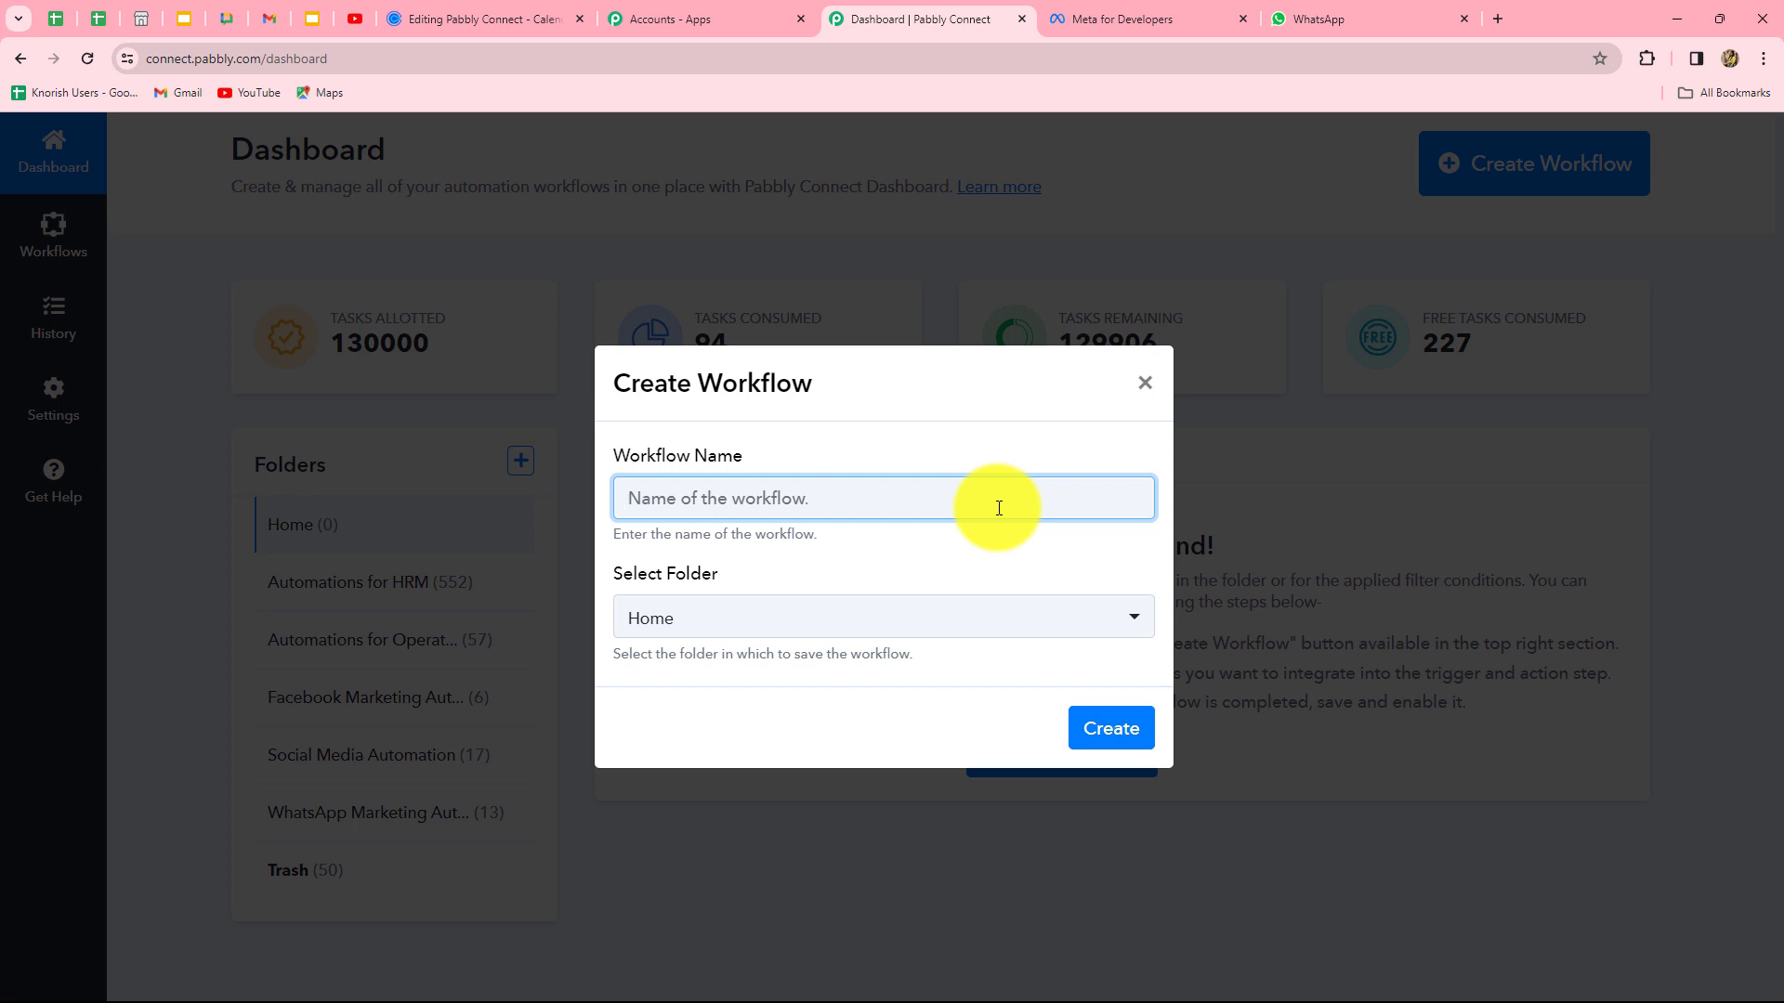
{"action": "key", "text": "ctrl+v"}
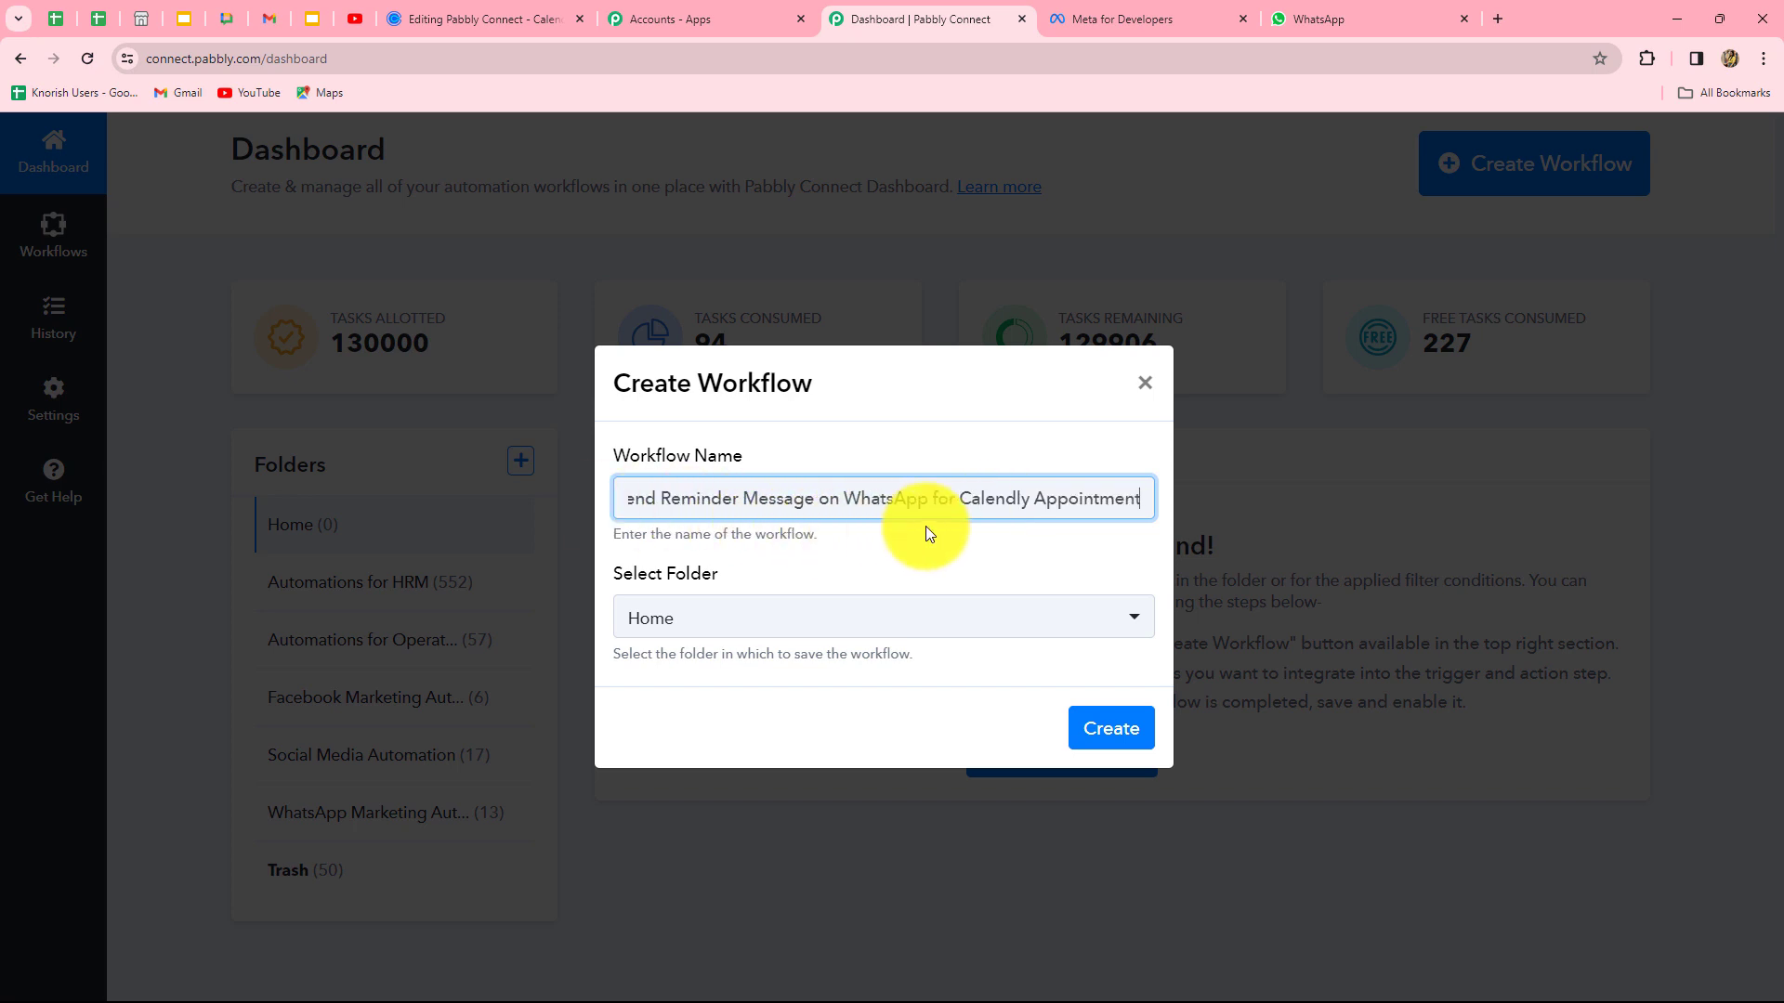
{"action": "left_click", "coordinate": [792, 632]}
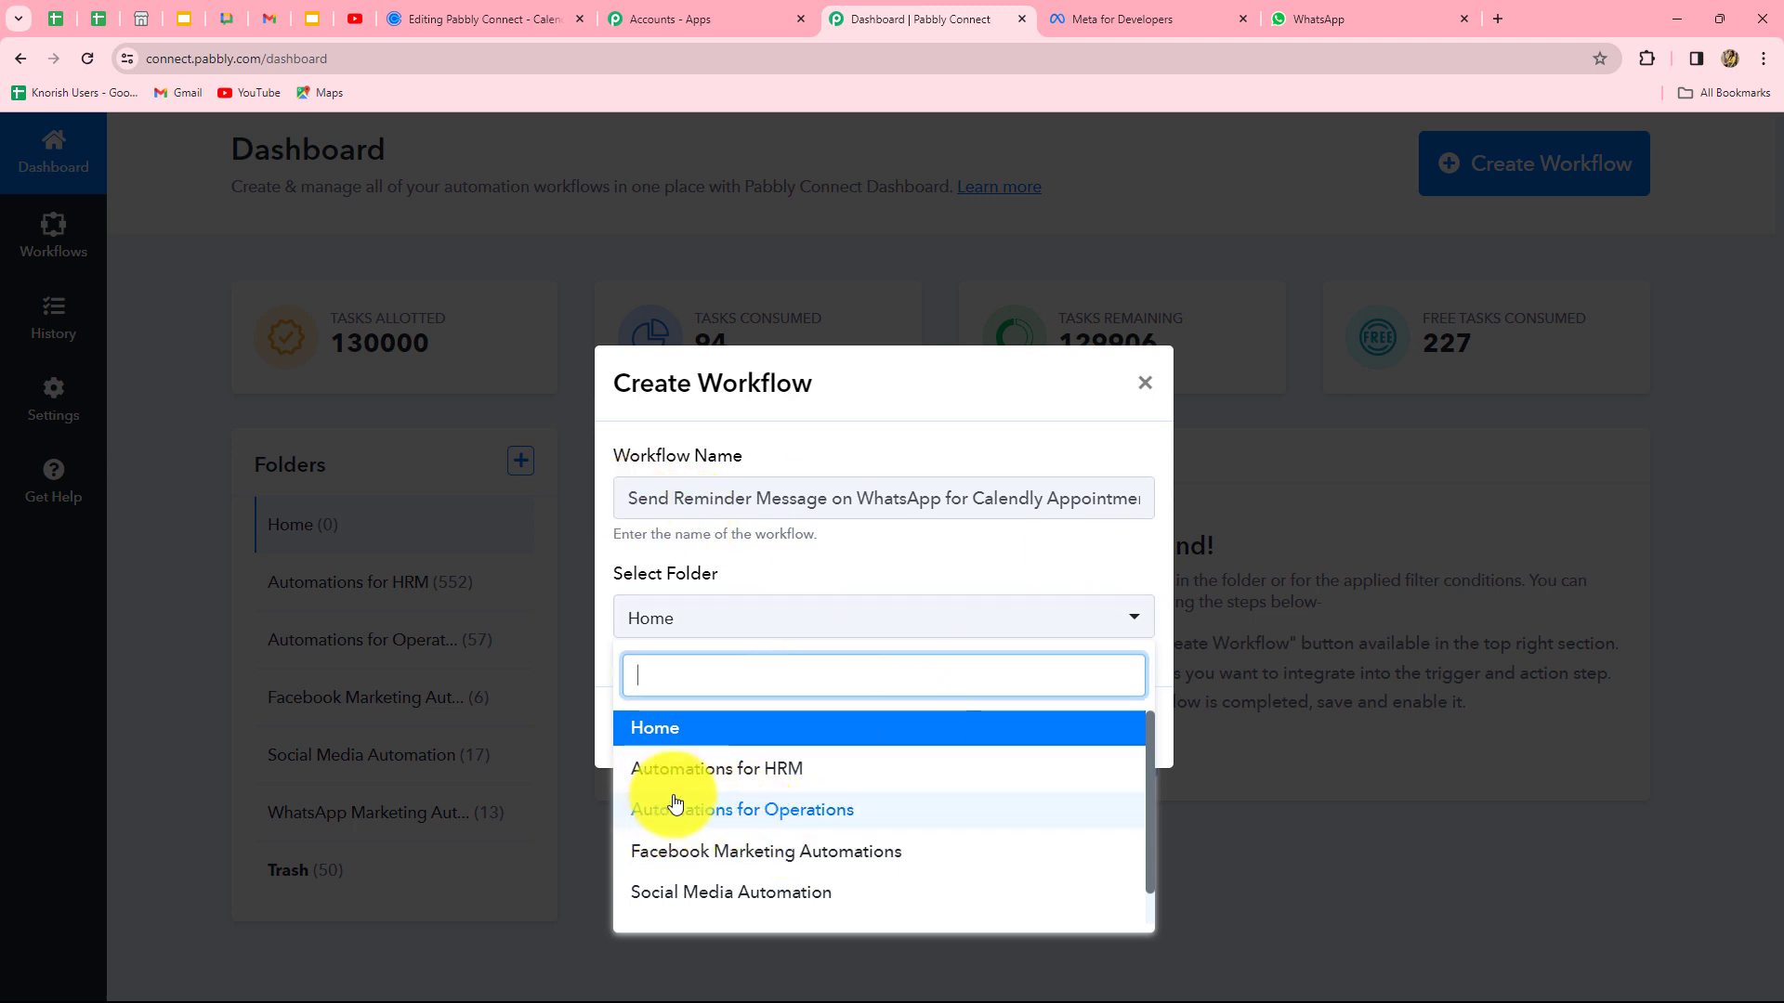
{"action": "scroll", "coordinate": [692, 906], "scroll_direction": "down", "scroll_amount": 1}
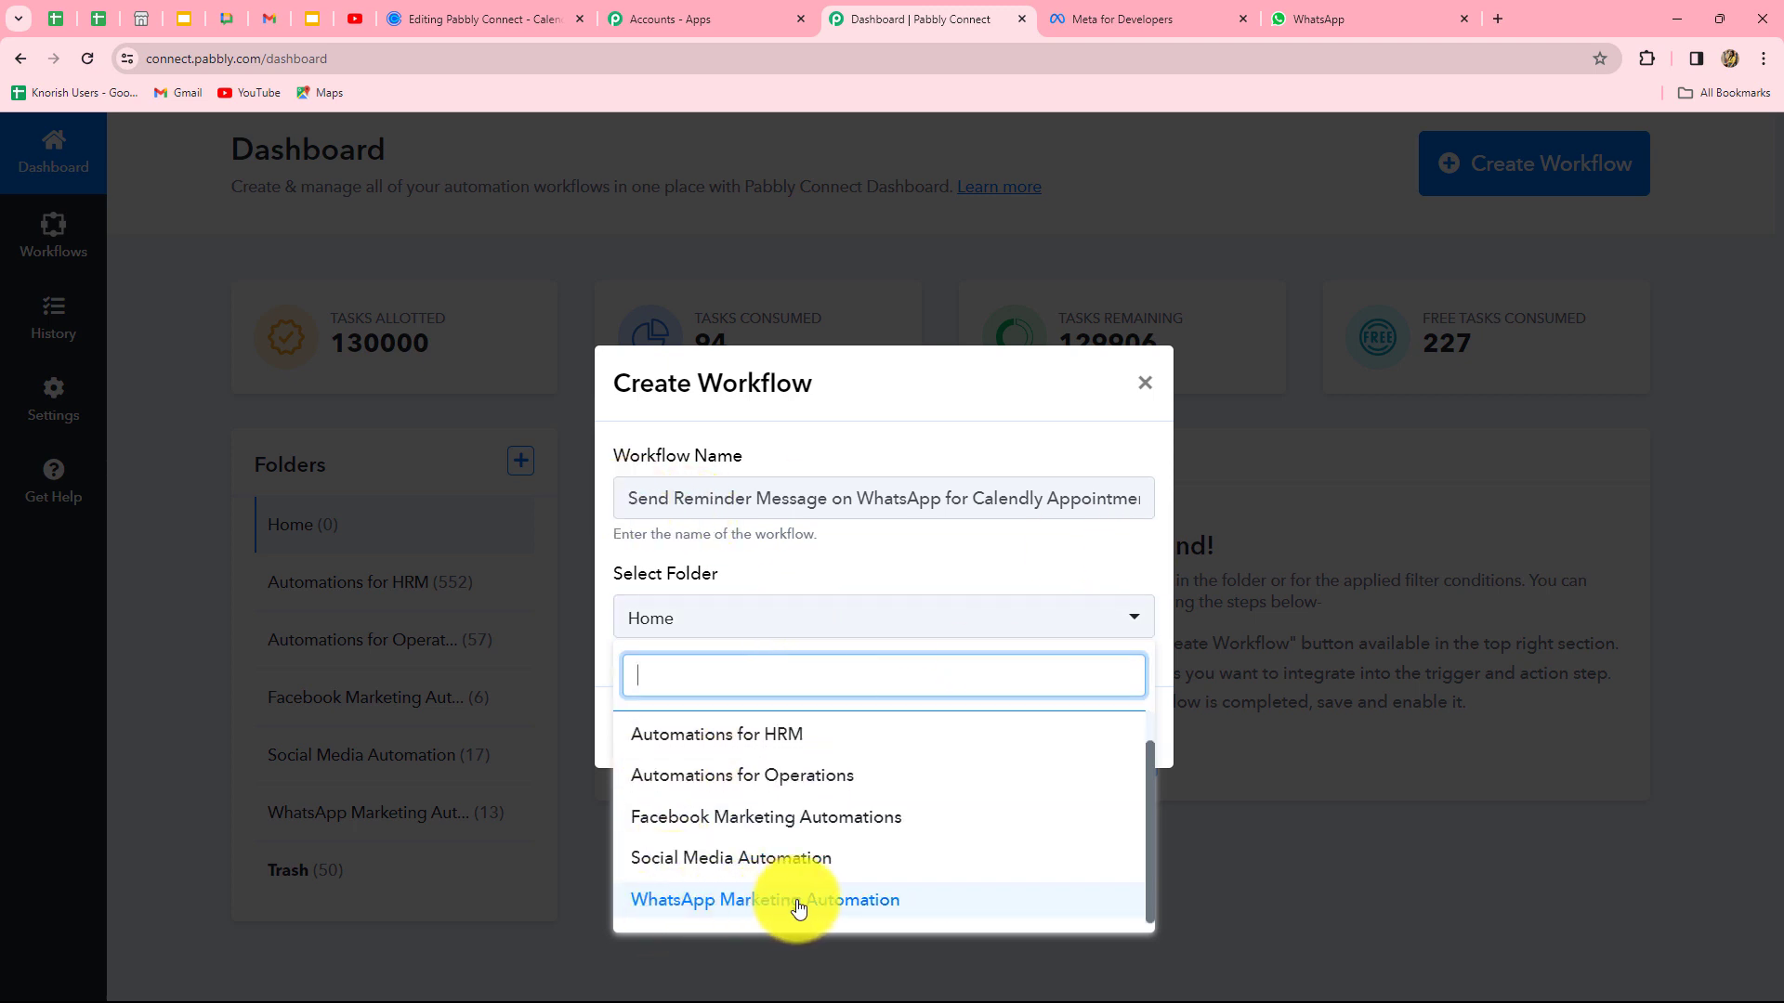
{"action": "left_click", "coordinate": [692, 906]}
{"action": "left_click", "coordinate": [1155, 732]}
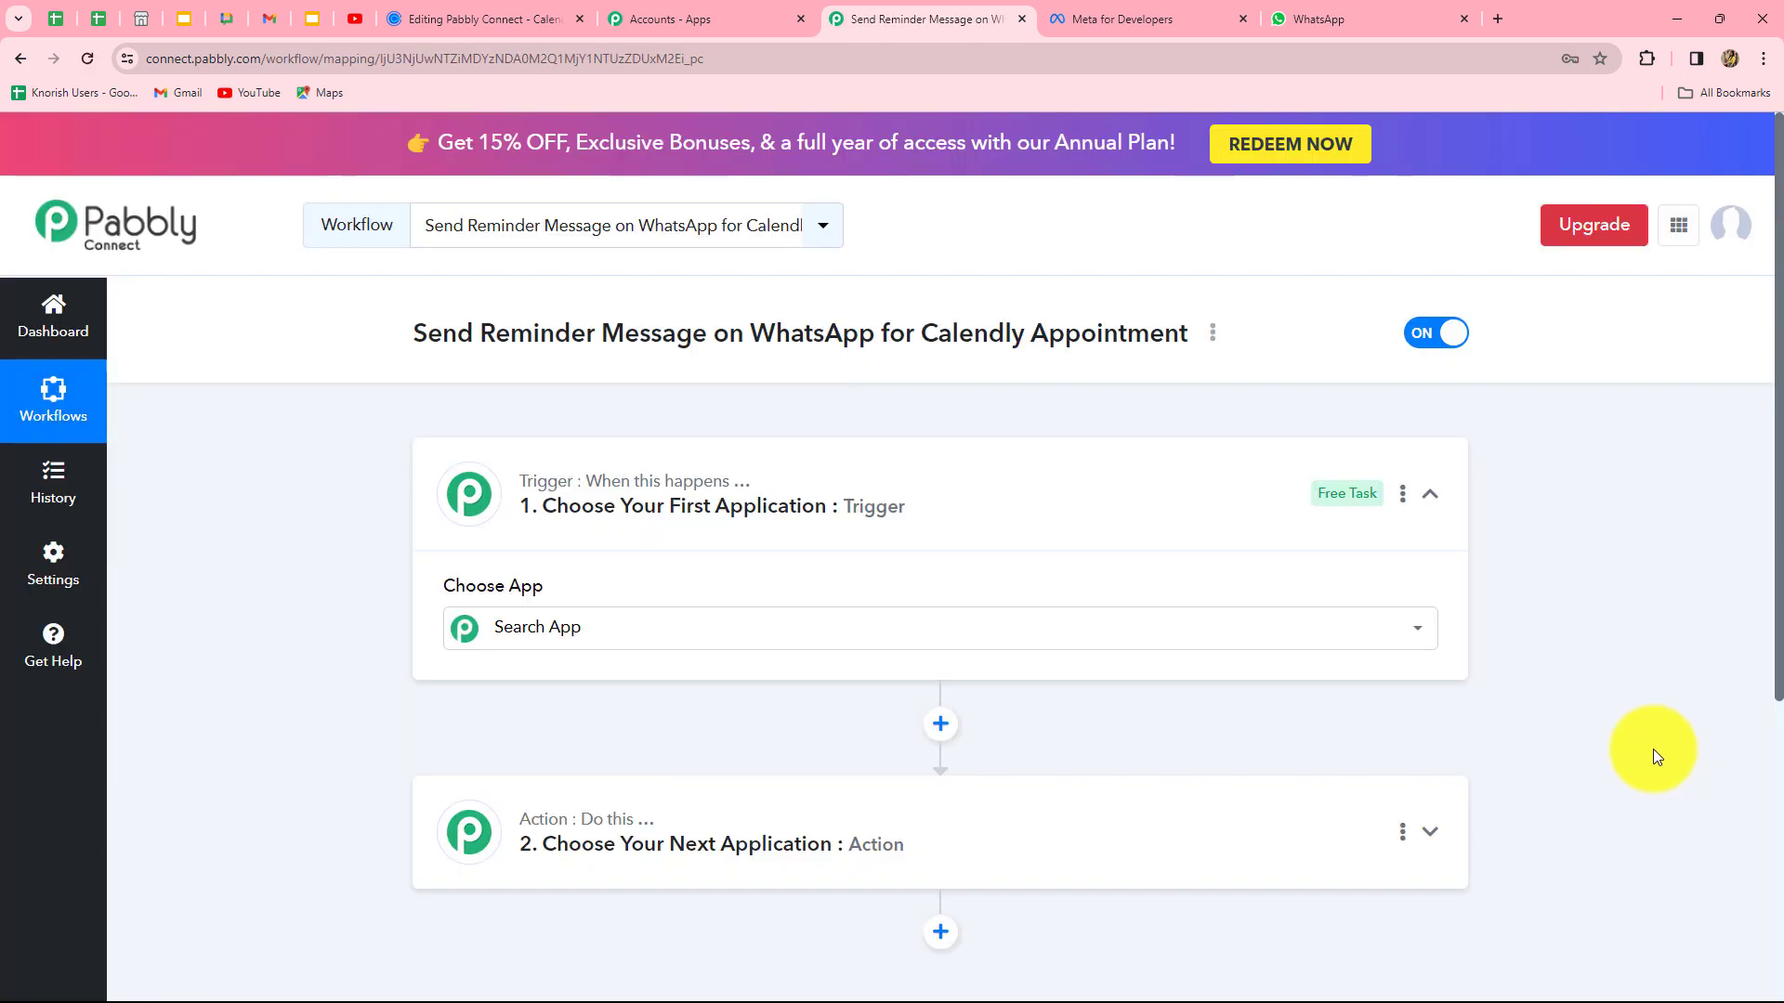
{"action": "scroll", "coordinate": [1609, 691], "scroll_direction": "down", "scroll_amount": 3}
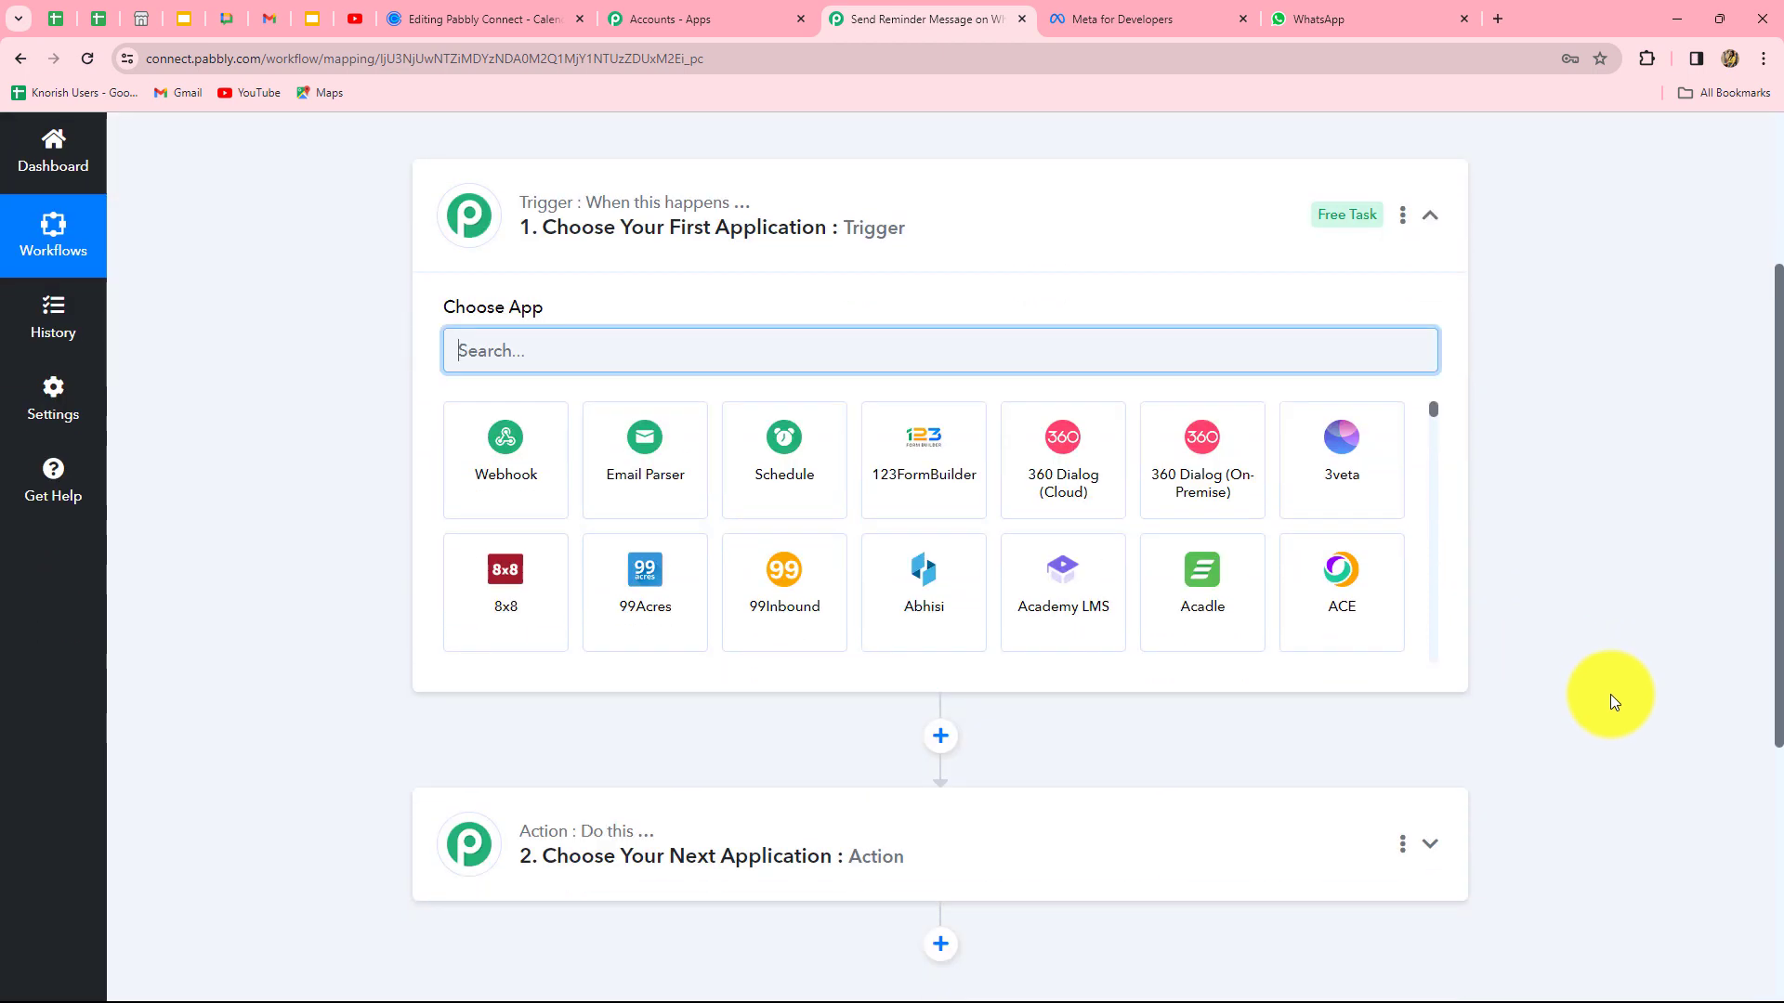
{"action": "scroll", "coordinate": [808, 517], "scroll_direction": "up", "scroll_amount": 2}
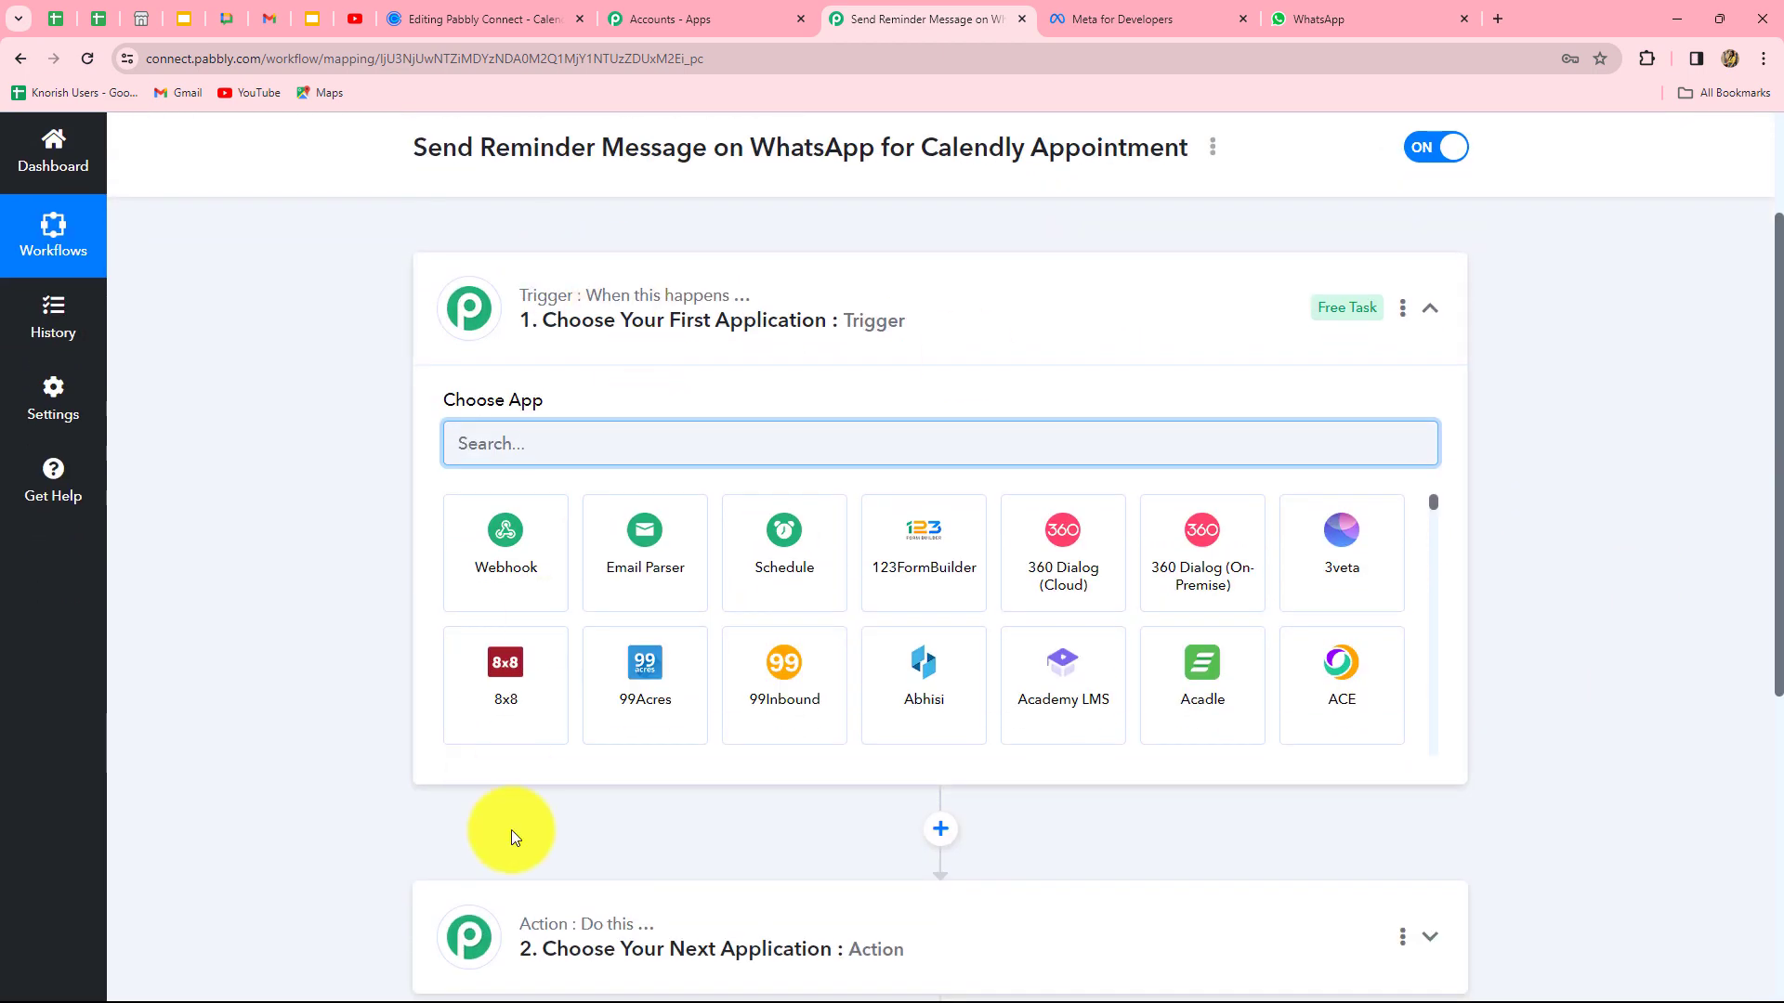
{"action": "scroll", "coordinate": [1637, 694], "scroll_direction": "down", "scroll_amount": 1}
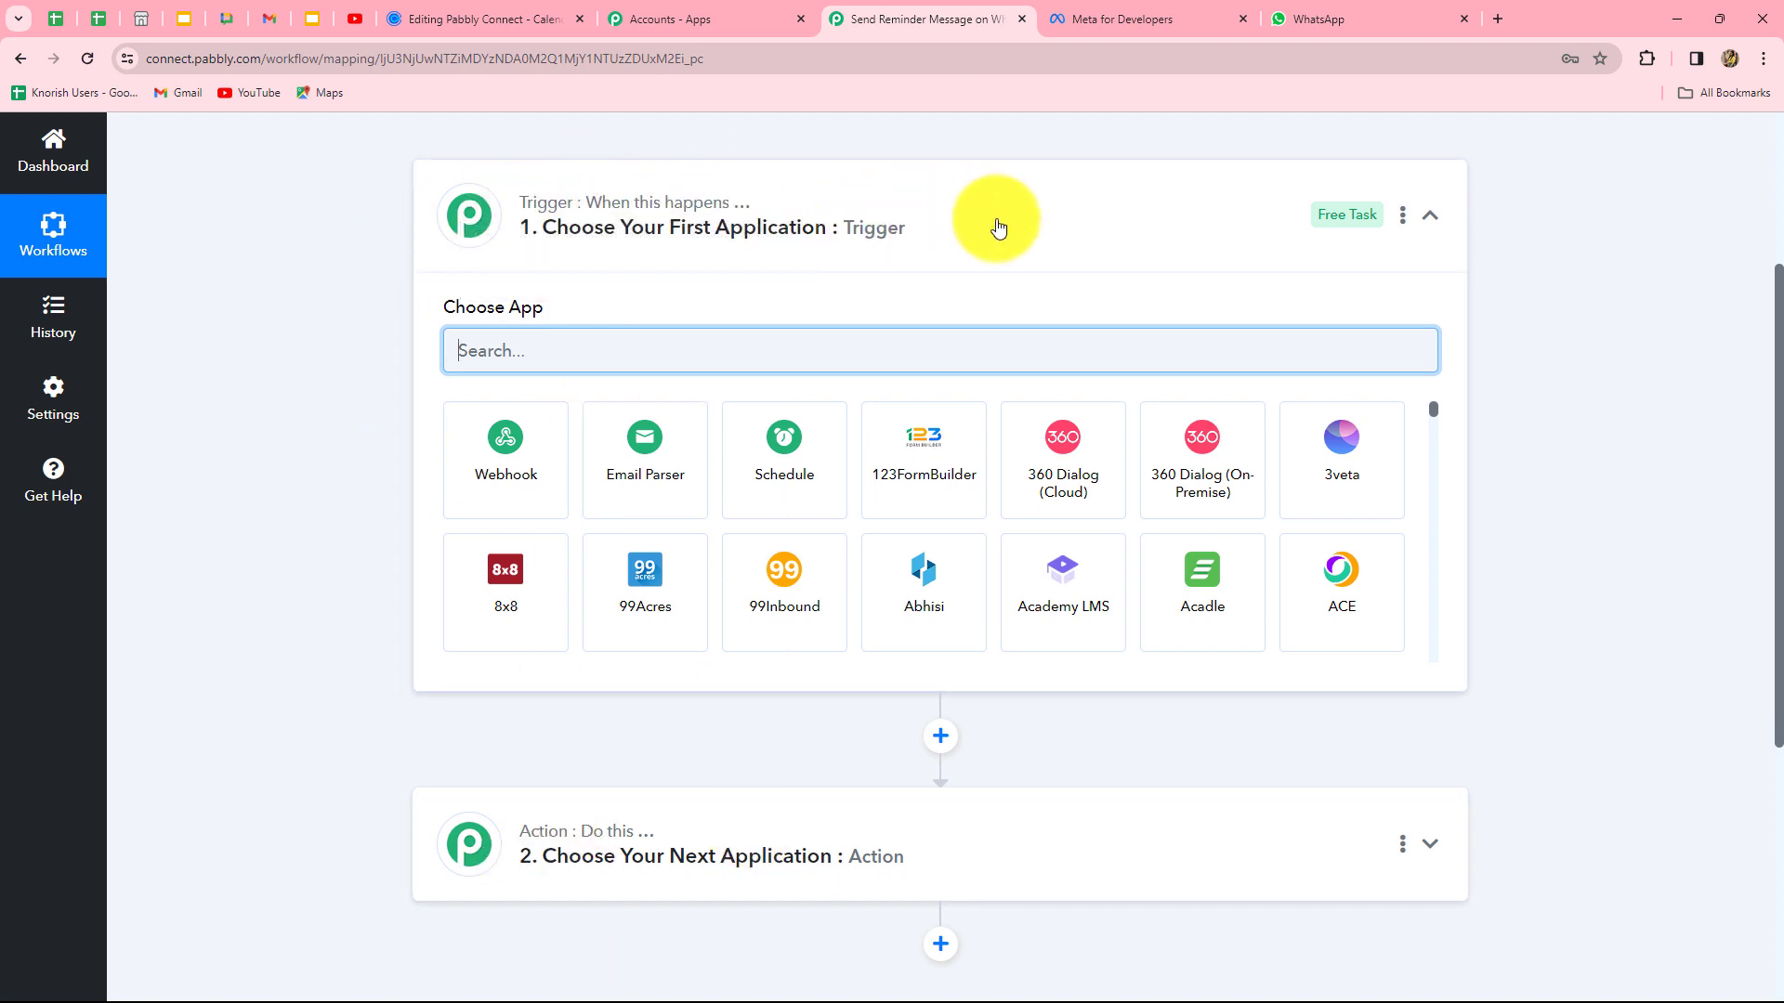
{"action": "scroll", "coordinate": [1067, 876], "scroll_direction": "down", "scroll_amount": 4}
{"action": "scroll", "coordinate": [1068, 876], "scroll_direction": "up", "scroll_amount": 5}
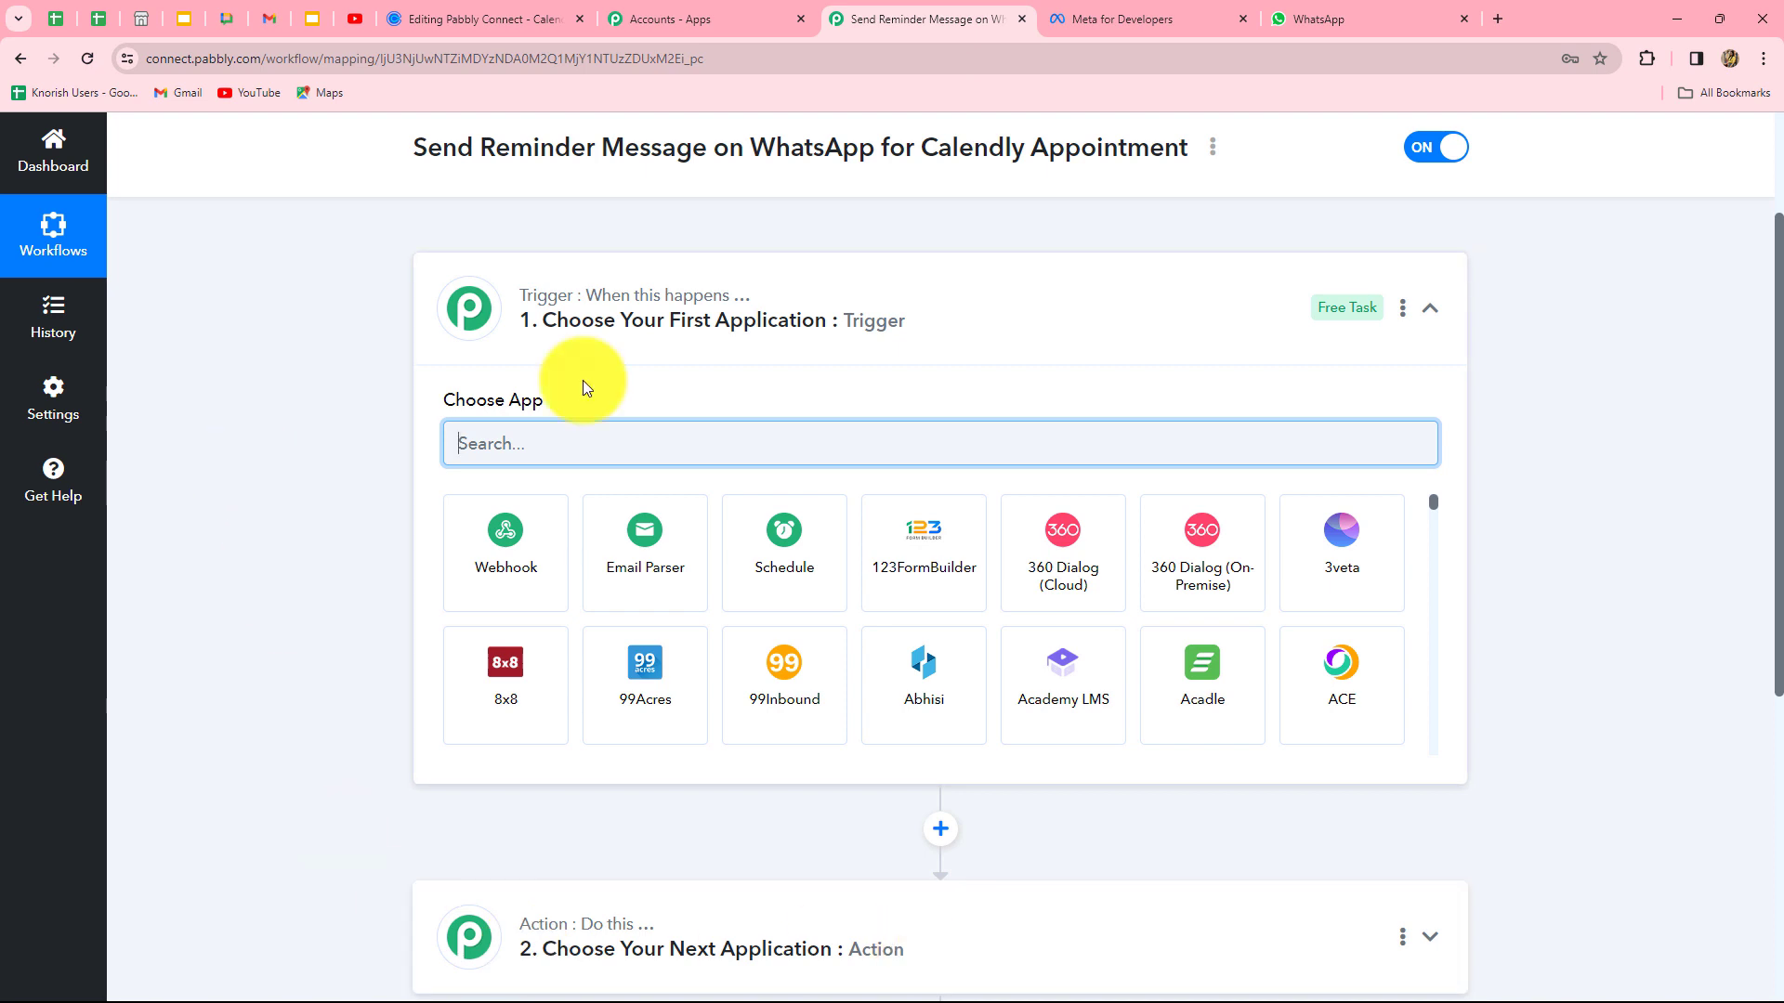
{"action": "scroll", "coordinate": [522, 823], "scroll_direction": "down", "scroll_amount": 3}
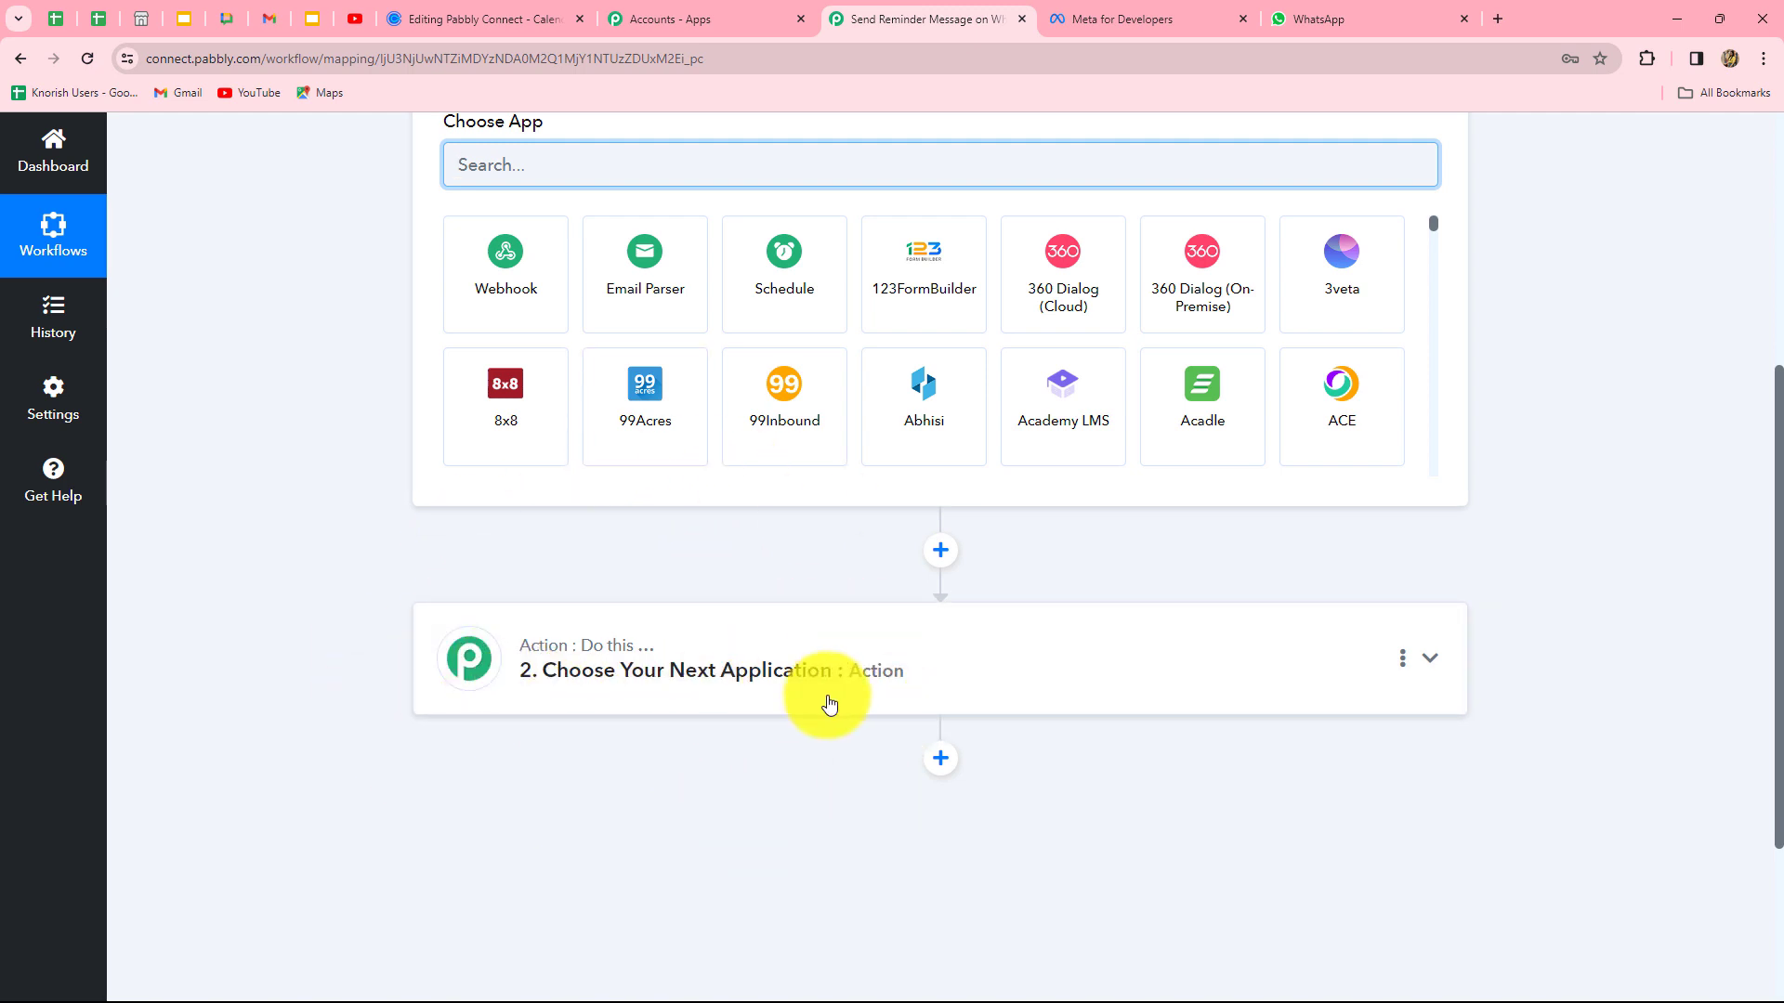
{"action": "scroll", "coordinate": [390, 650], "scroll_direction": "up", "scroll_amount": 3}
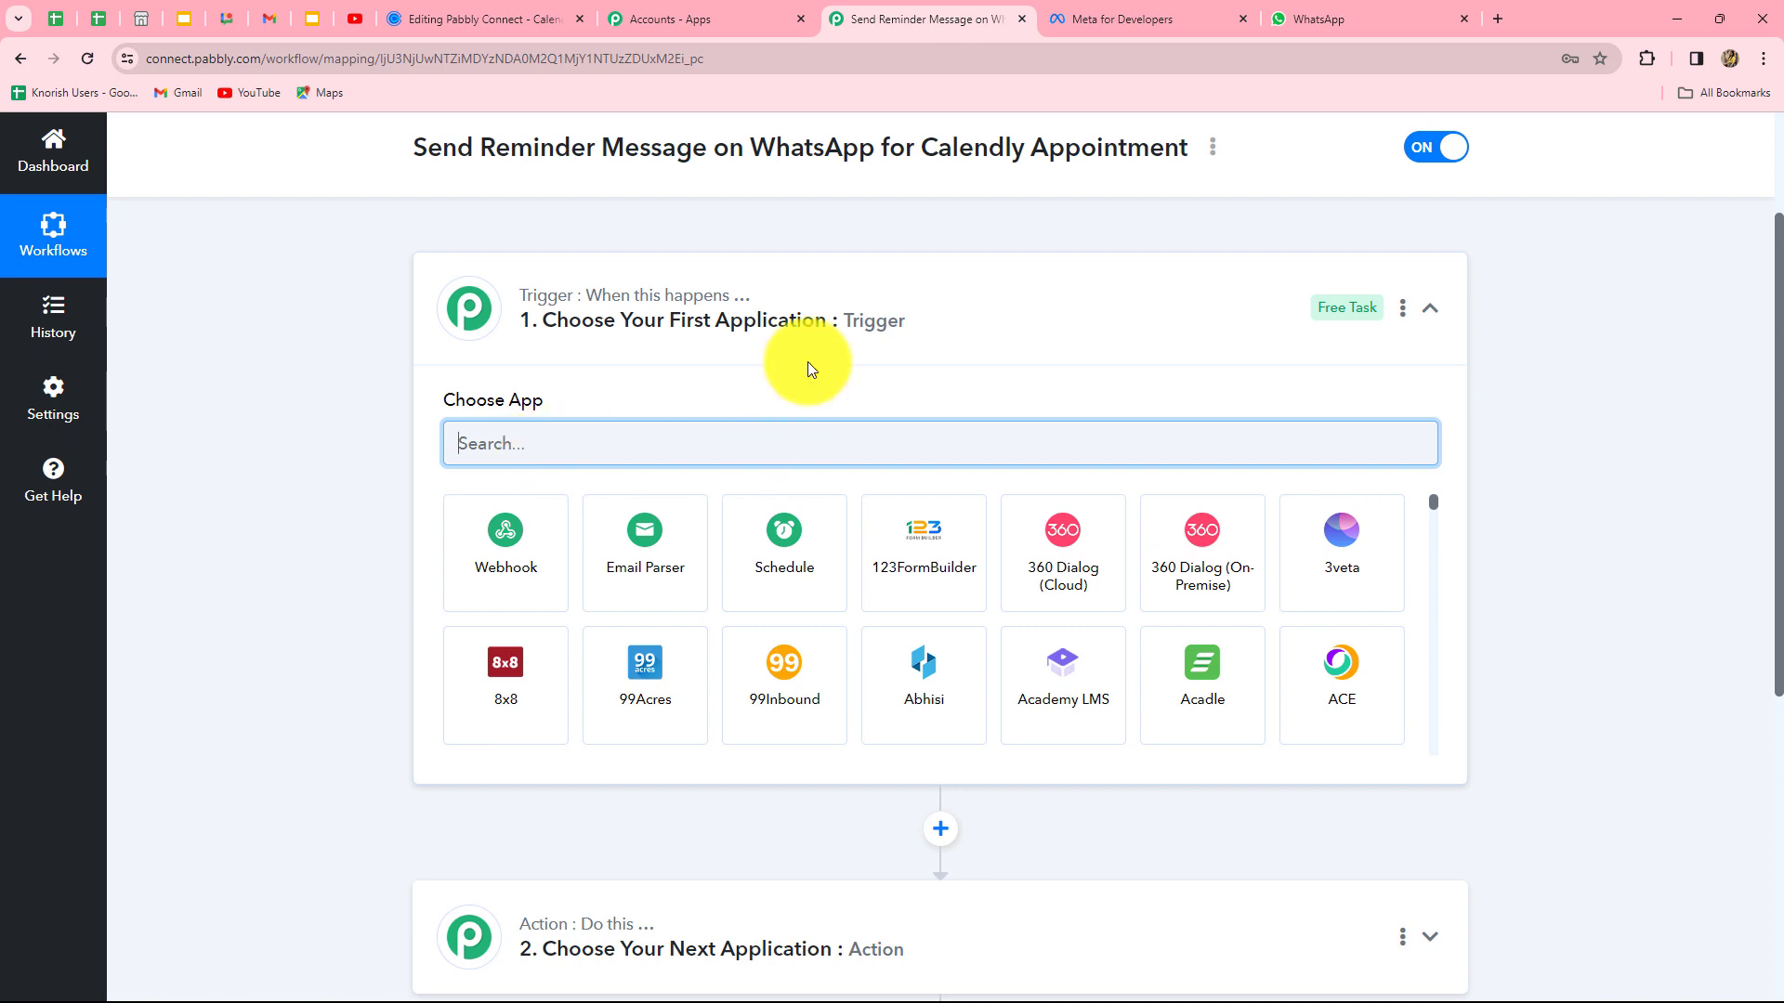
{"action": "scroll", "coordinate": [426, 666], "scroll_direction": "down", "scroll_amount": 3}
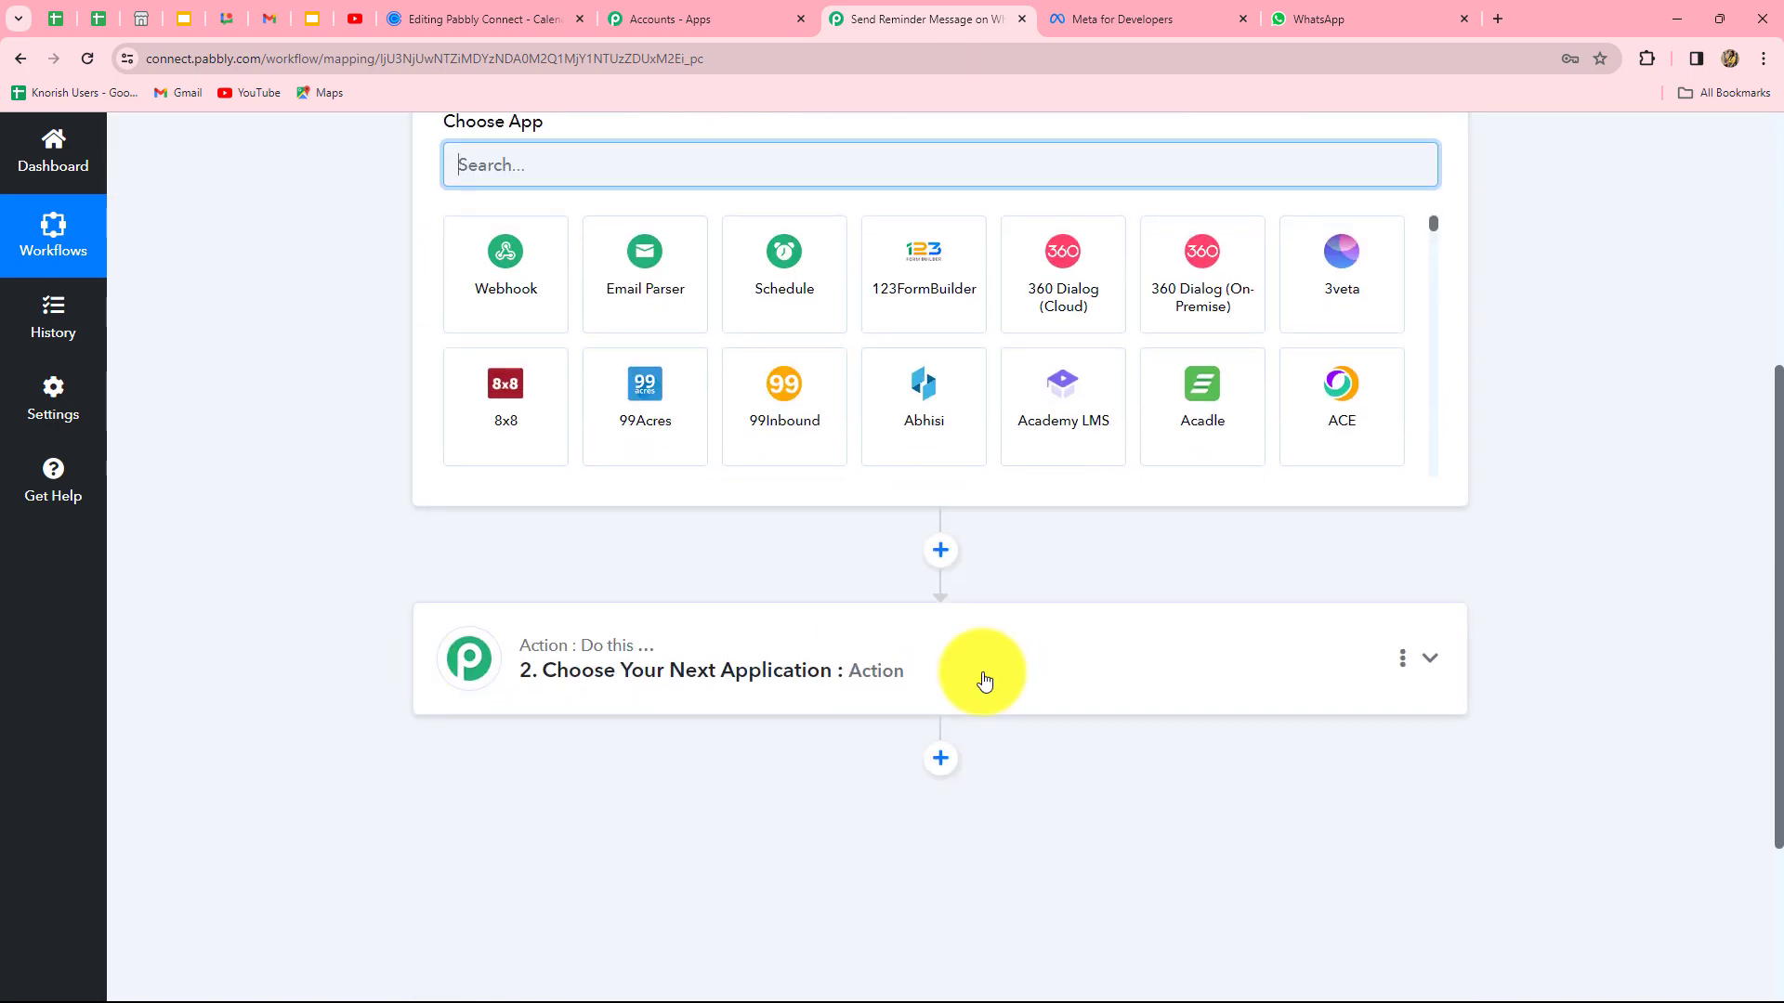
{"action": "scroll", "coordinate": [983, 677], "scroll_direction": "up", "scroll_amount": 2}
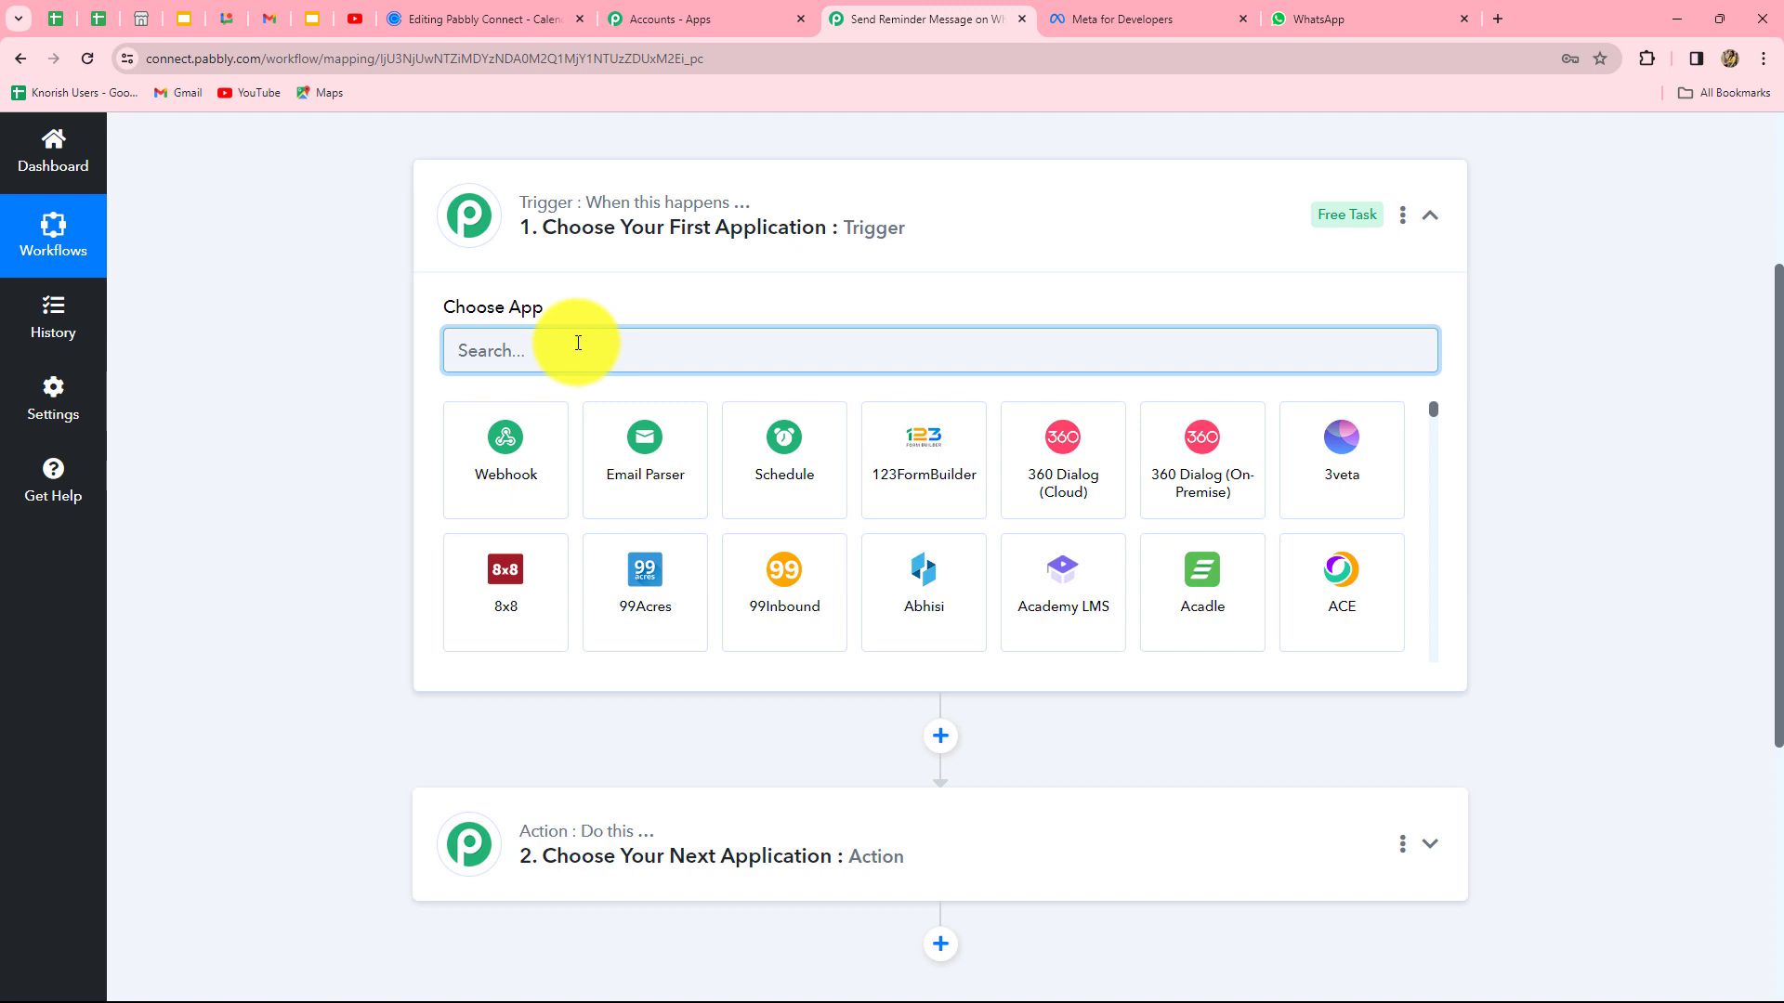
Make Calendly the trigger app, searching 'Cale', with the Invitee Created (User) event.
{"action": "type", "text": "Cale"}
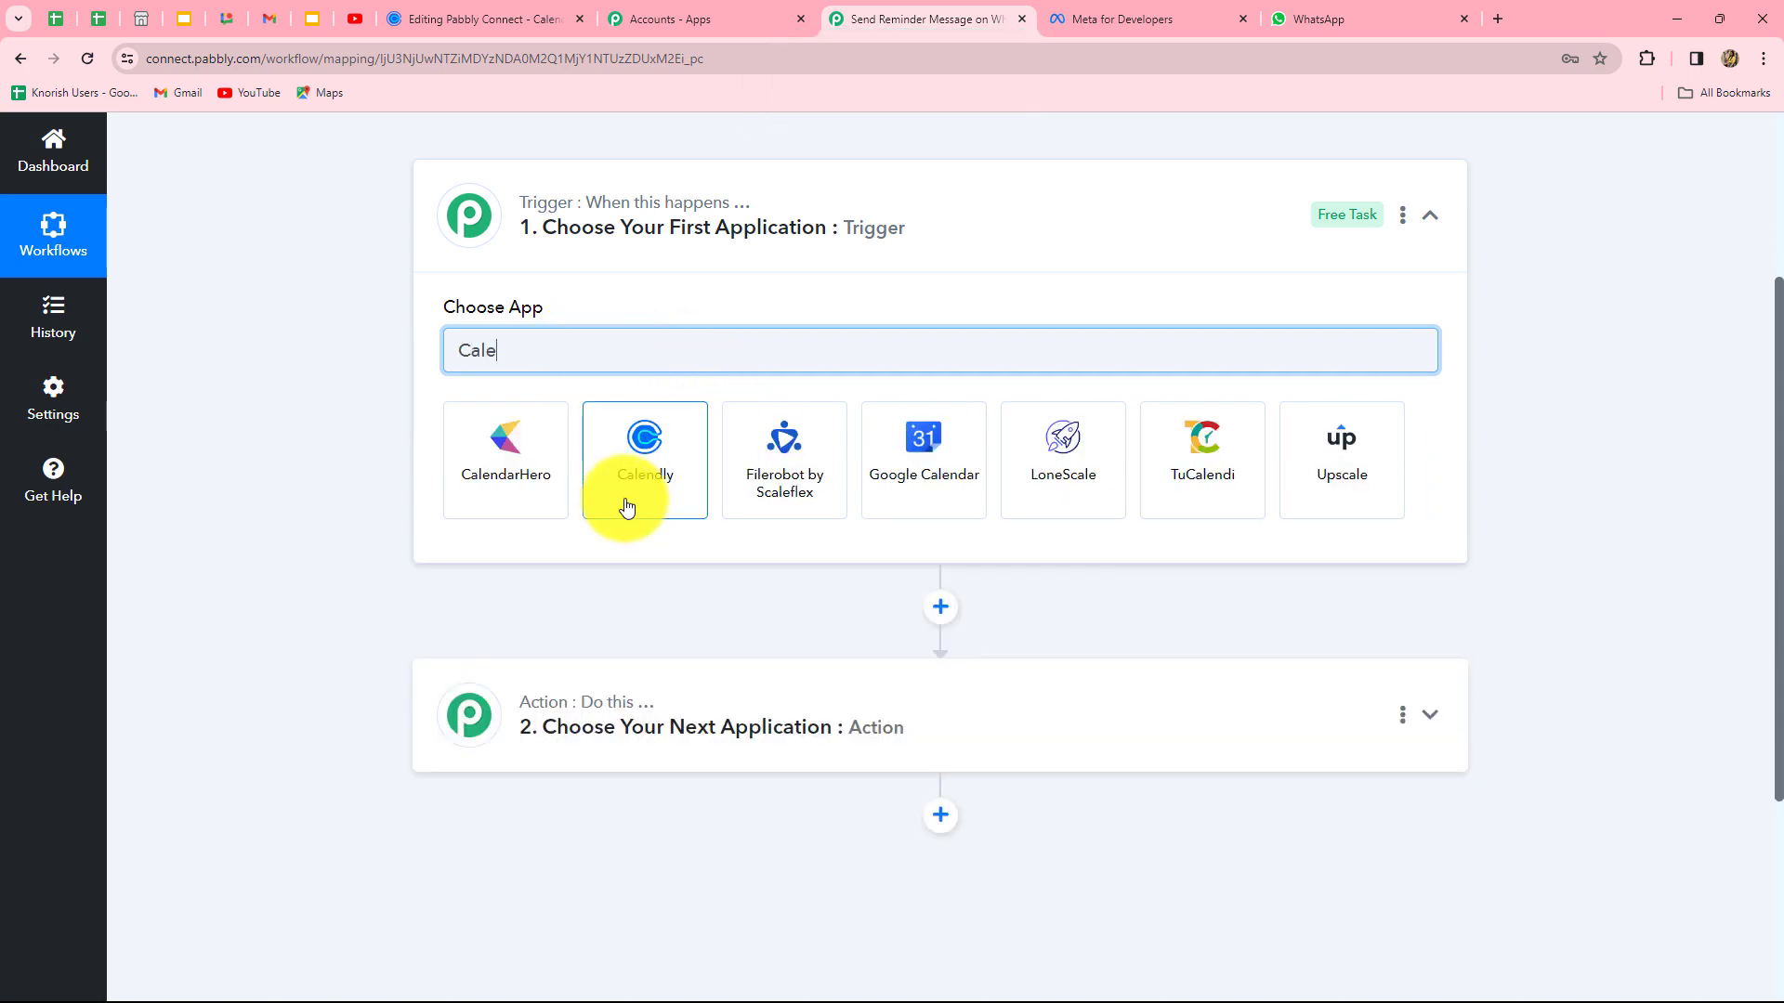
{"action": "left_click", "coordinate": [627, 507]}
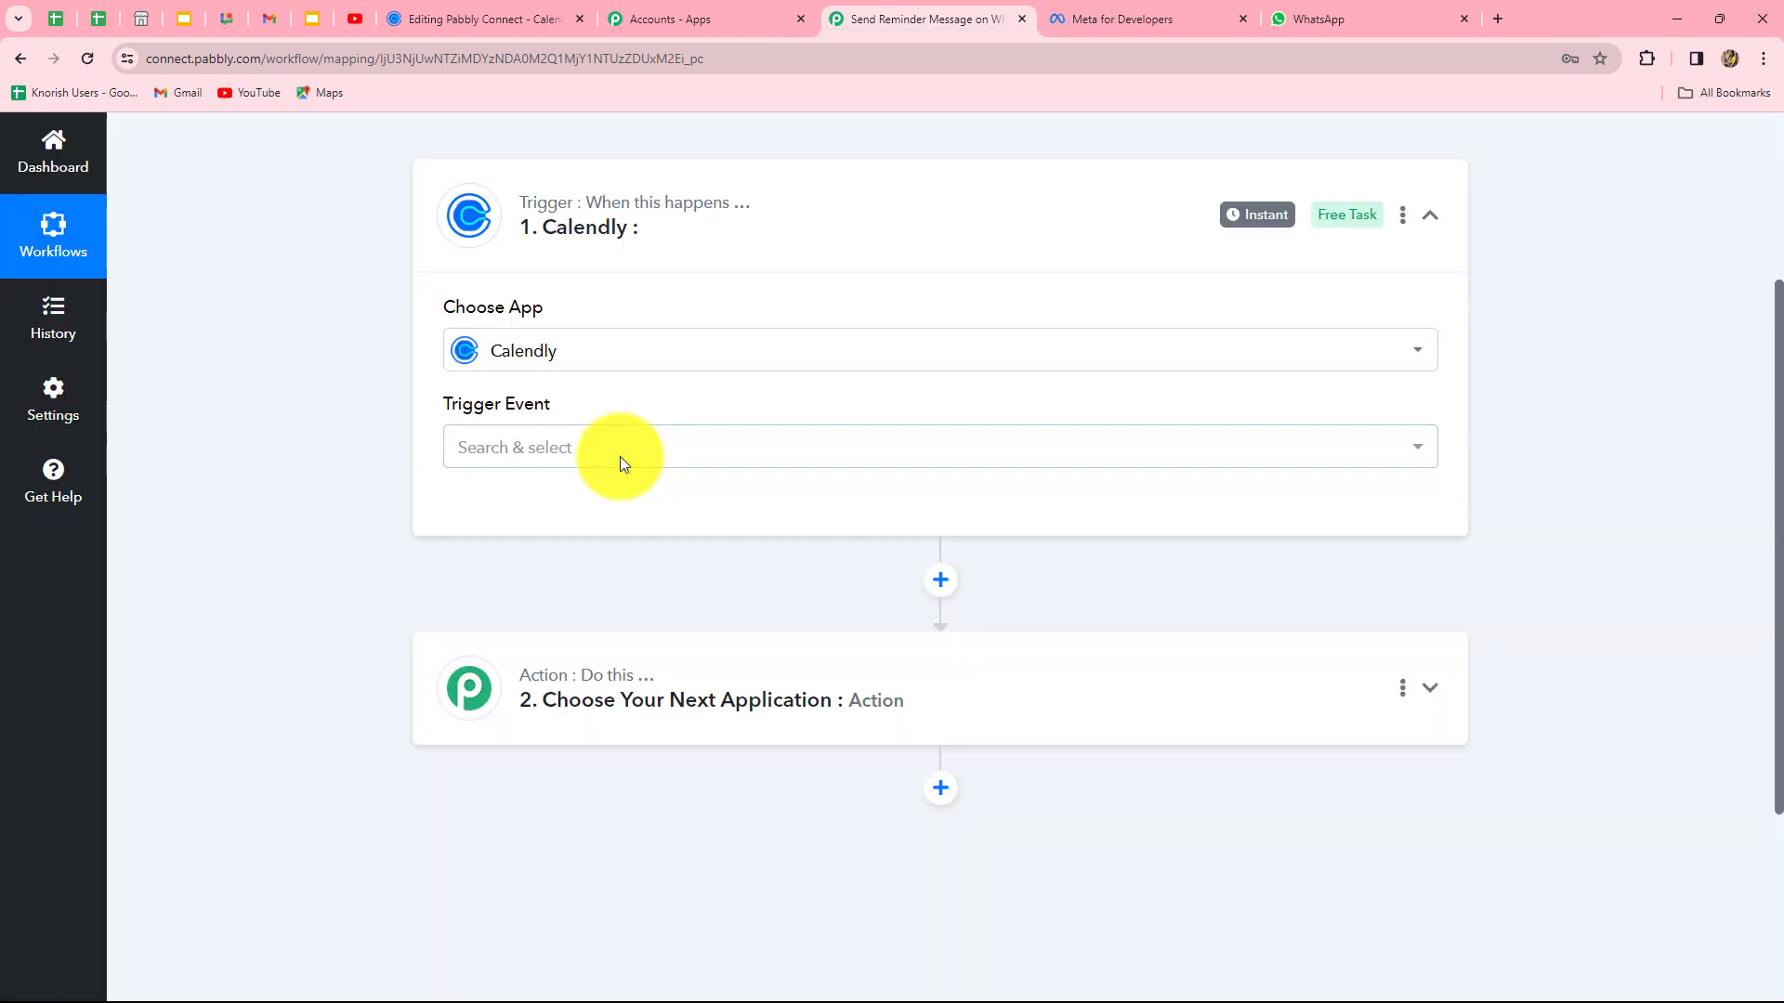
{"action": "left_click", "coordinate": [621, 464]}
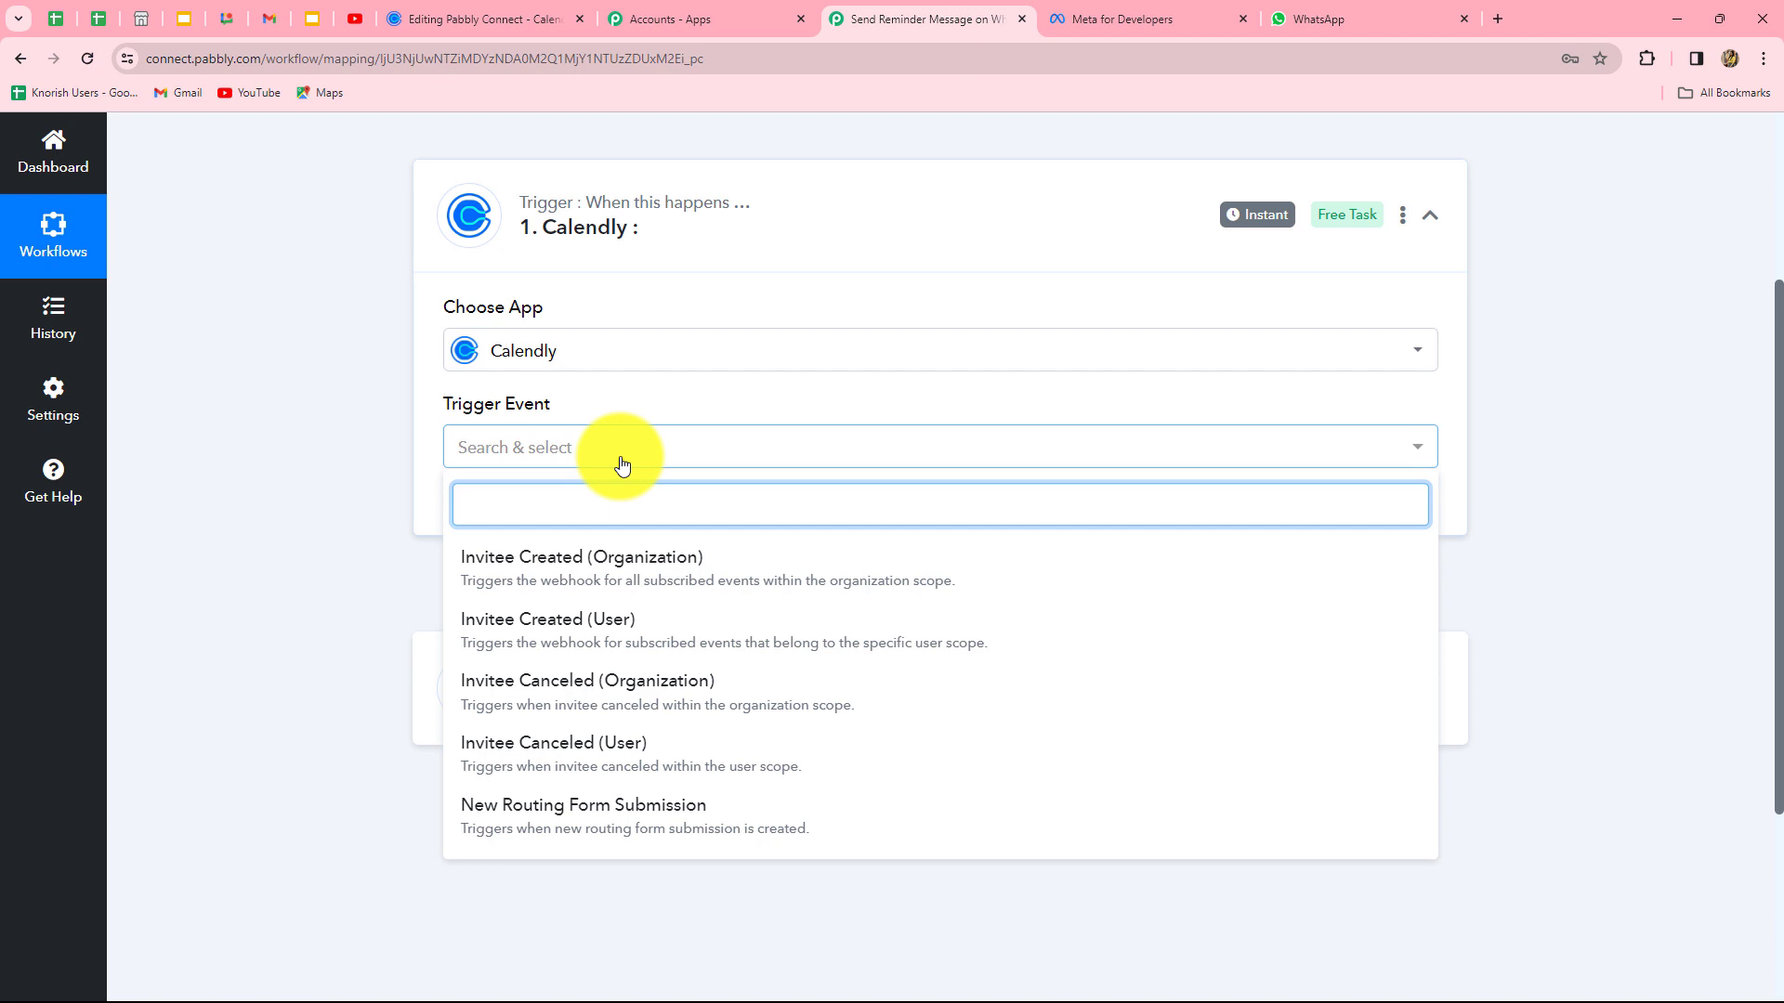
{"action": "left_click", "coordinate": [587, 642]}
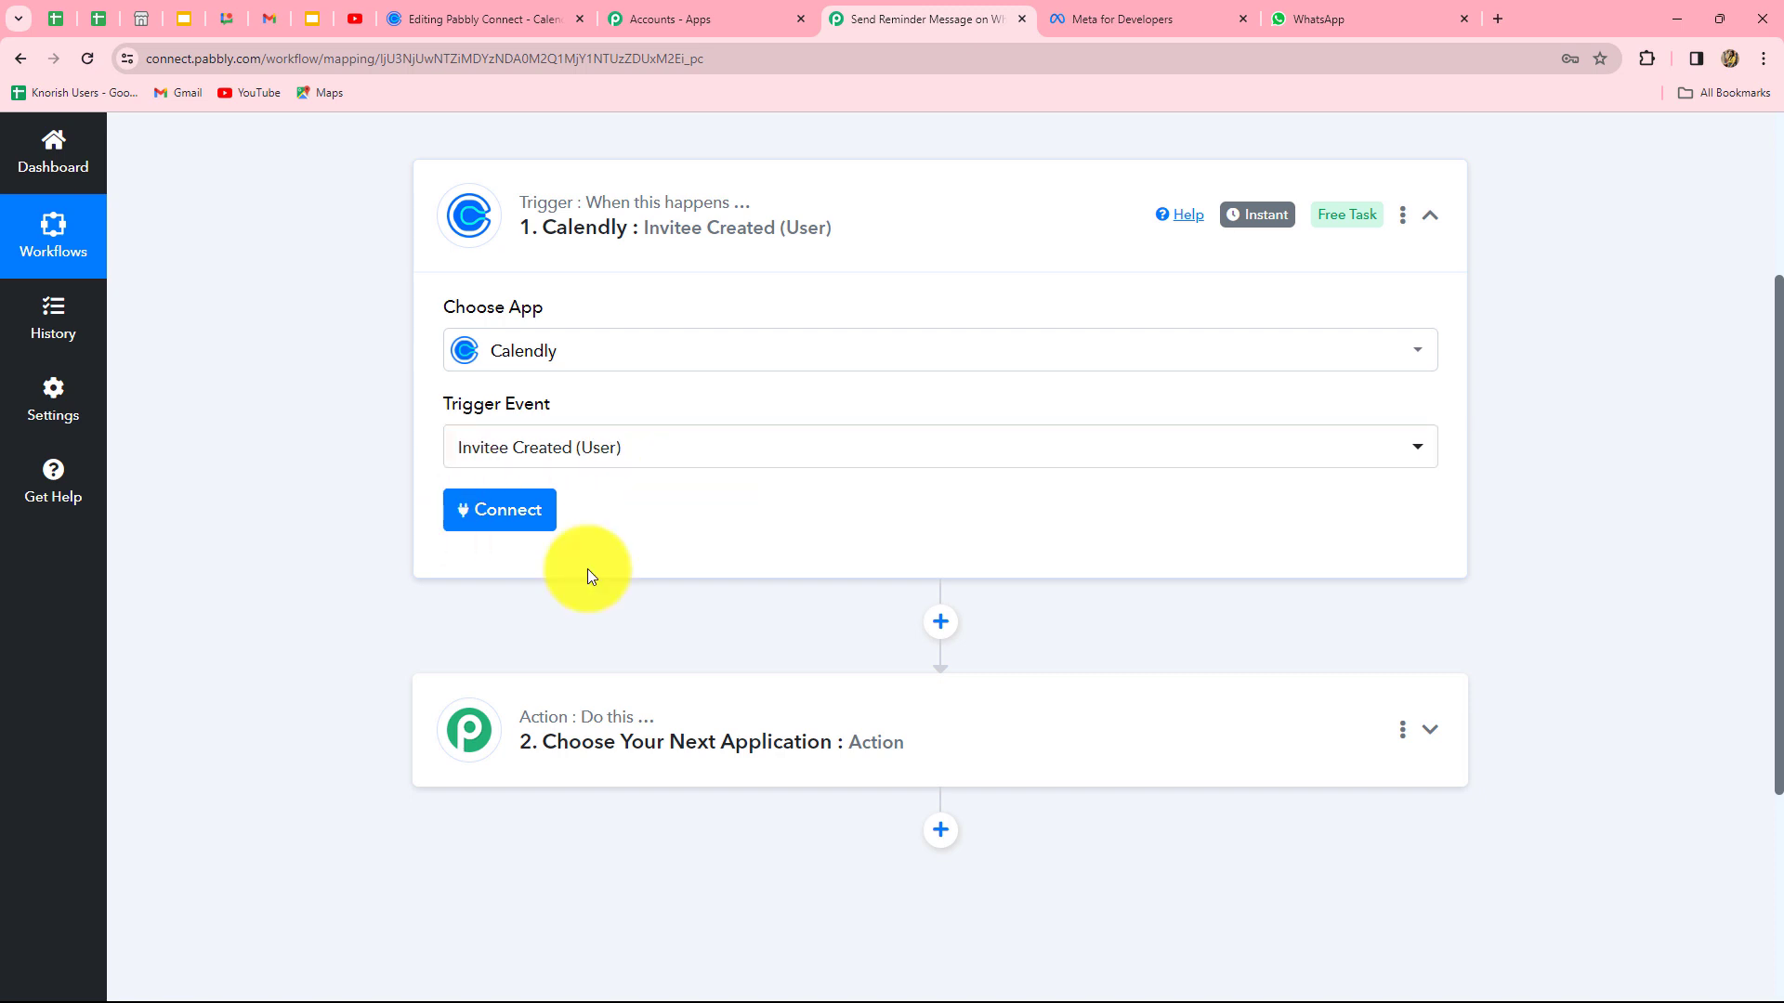
Add and authorise a new Calendly connection for the trigger.
{"action": "left_click", "coordinate": [481, 516]}
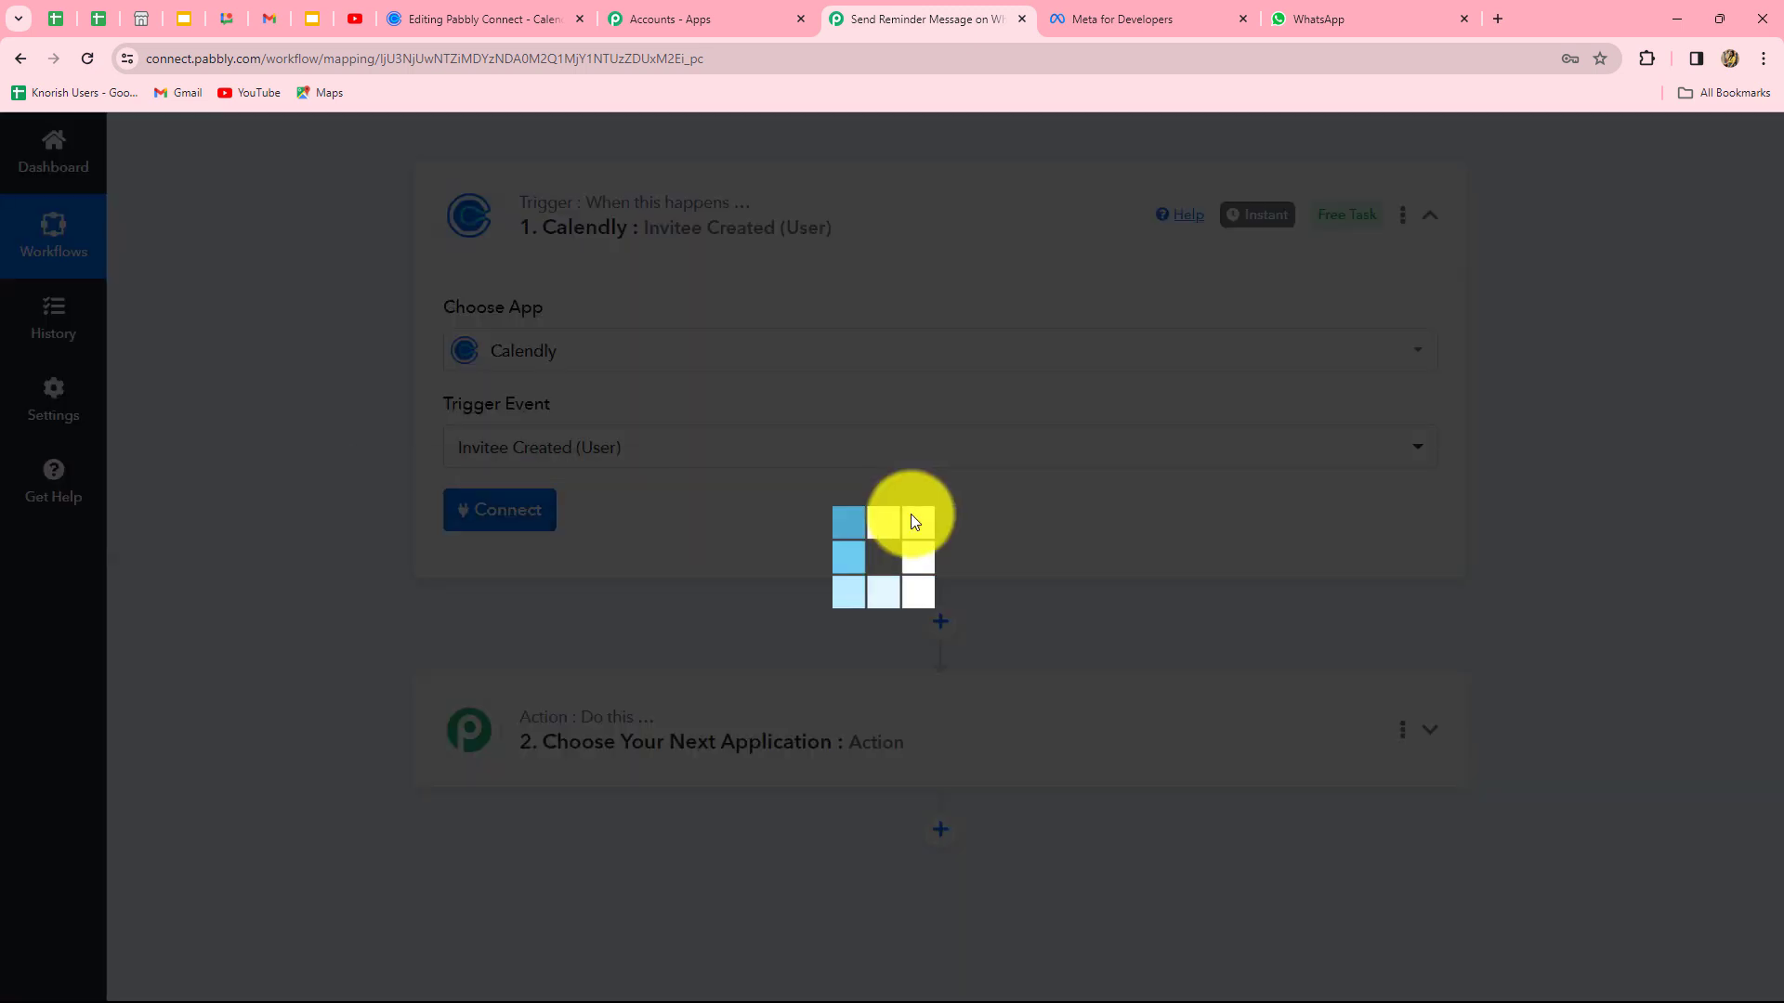
{"action": "left_click", "coordinate": [821, 363]}
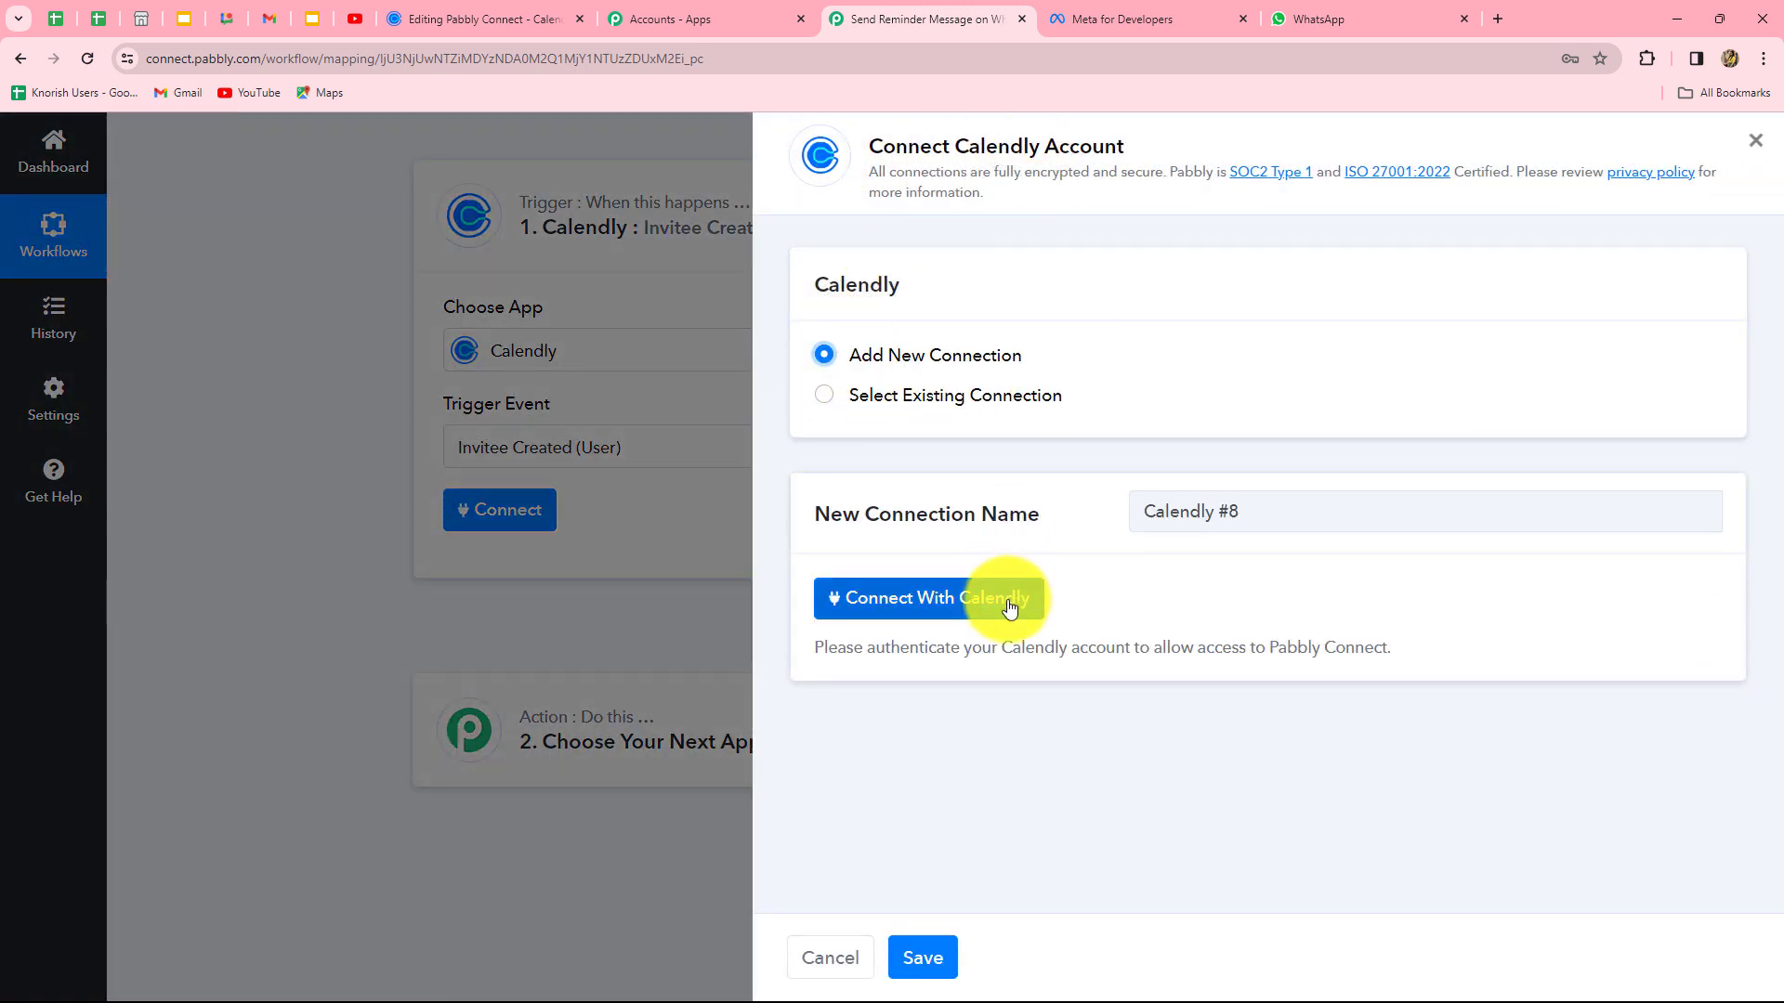
{"action": "left_click", "coordinate": [918, 597]}
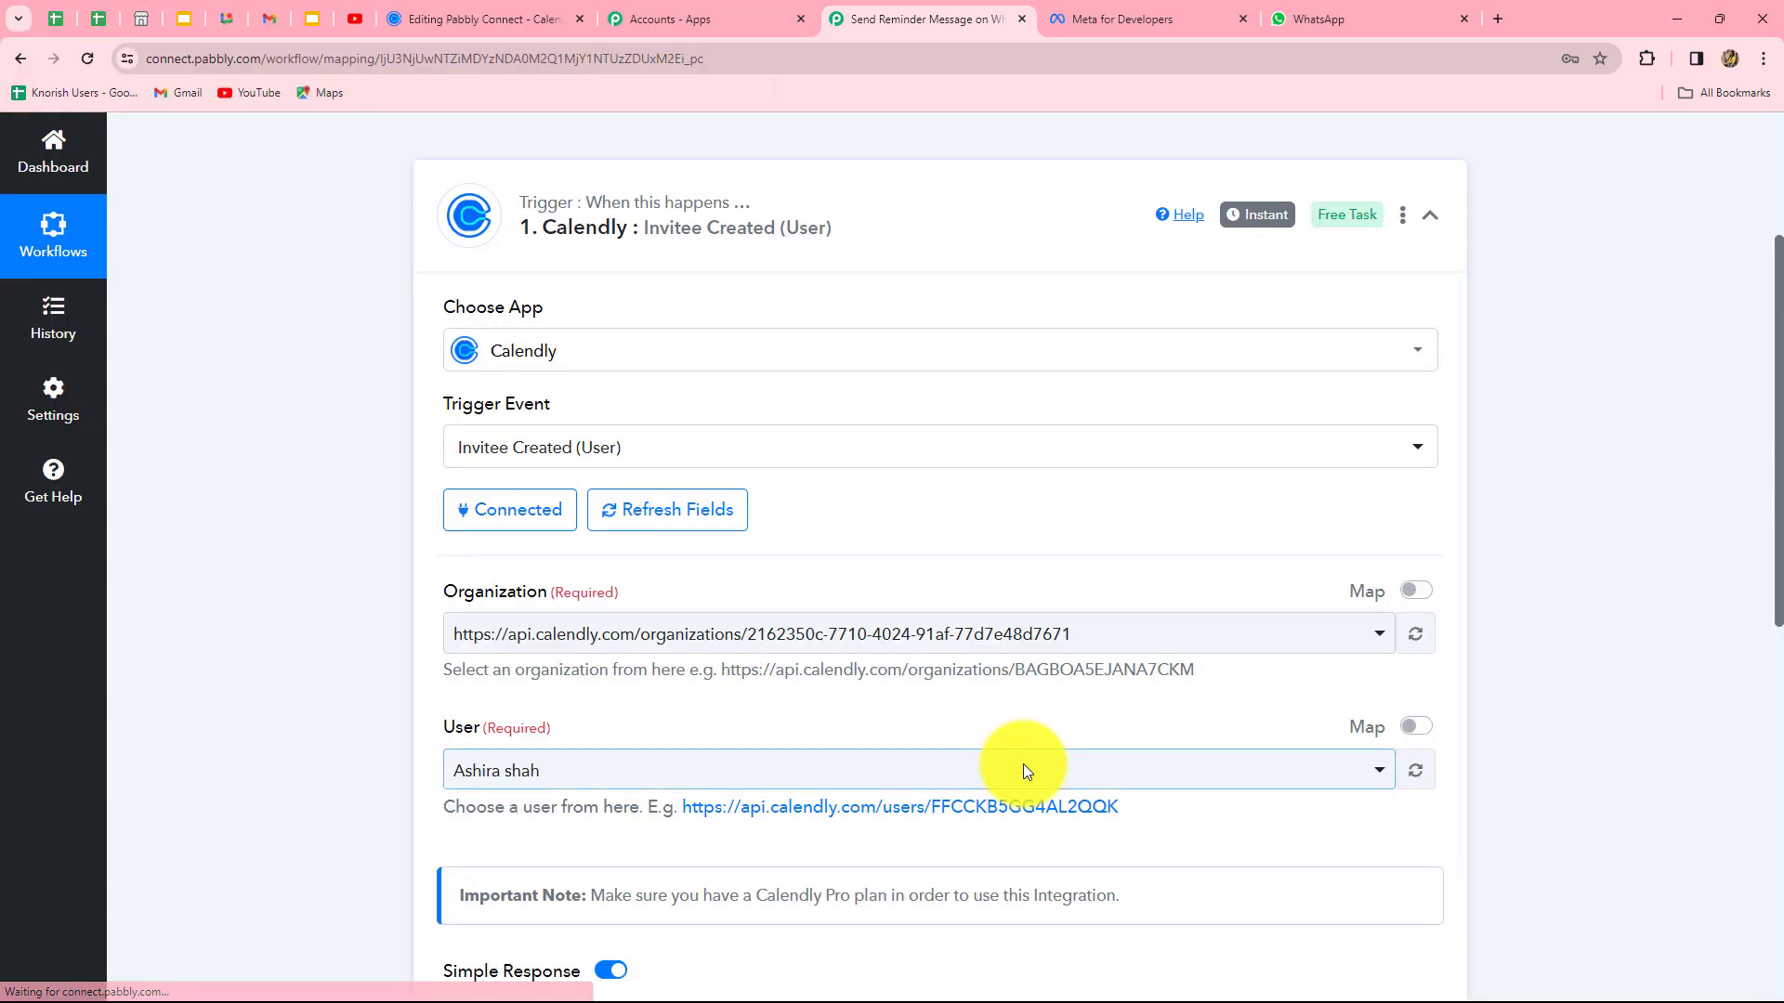
{"action": "left_click", "coordinate": [447, 17]}
{"action": "left_click", "coordinate": [973, 19]}
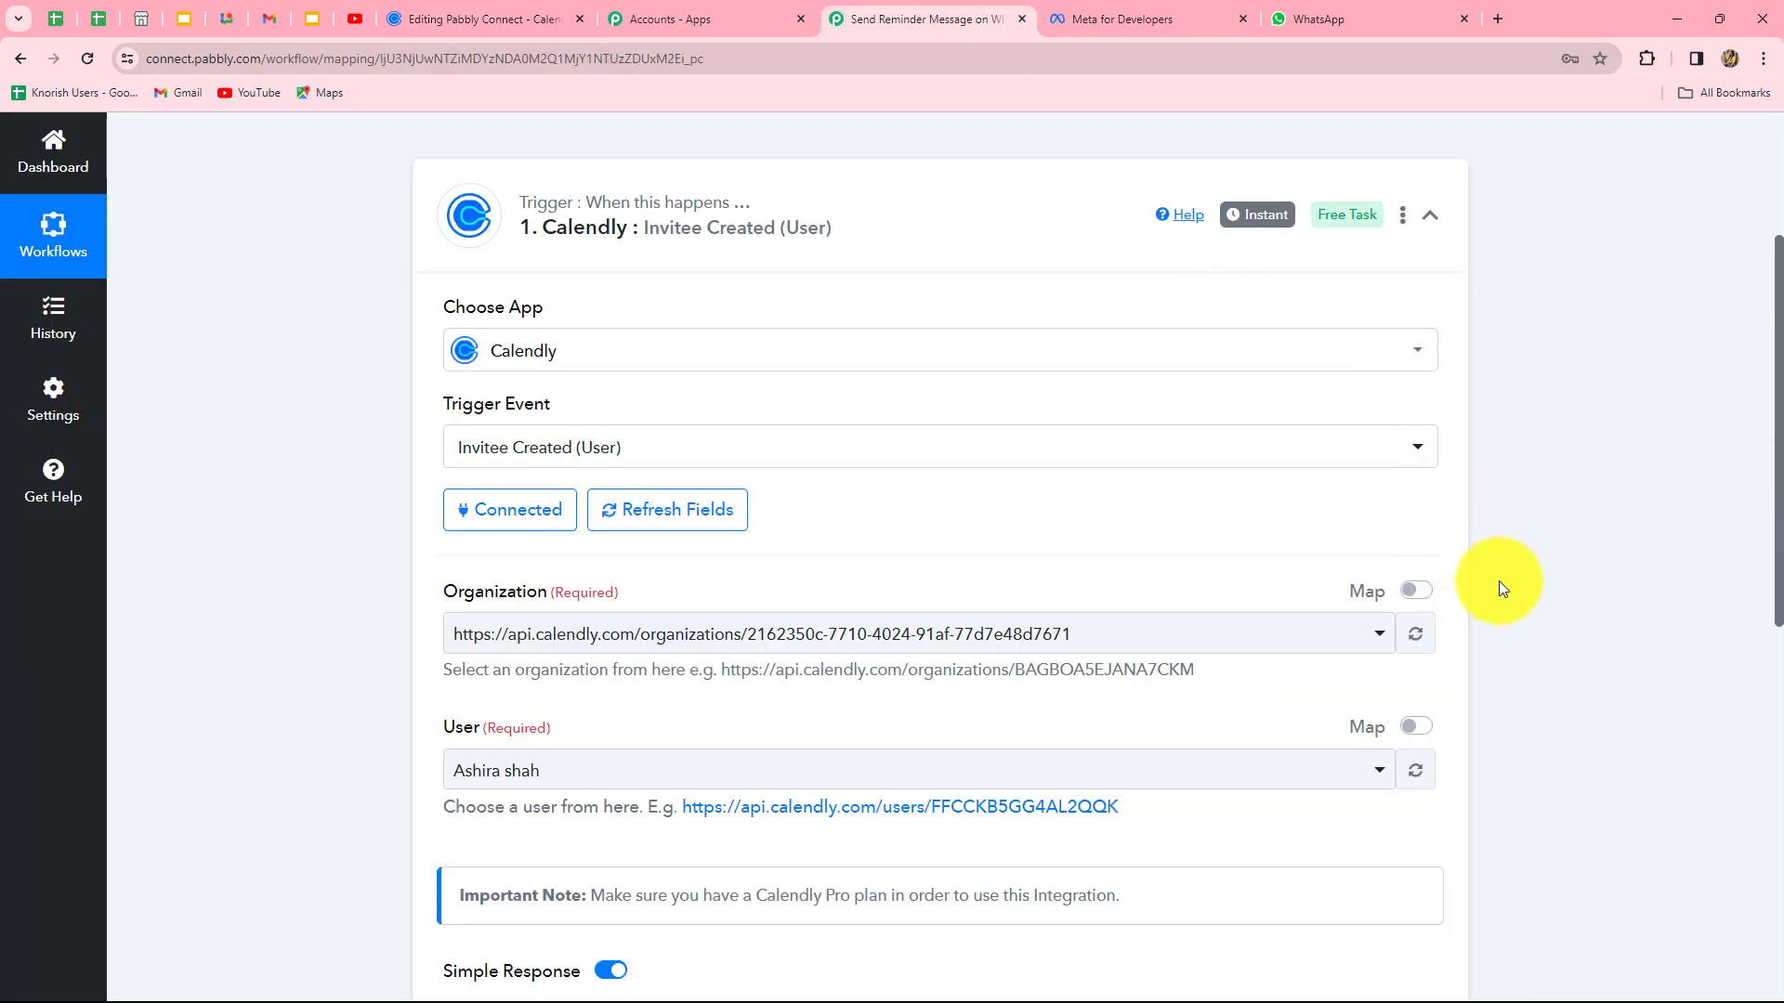
Keep the existing Organization and User choices, then save the trigger and send a test request.
{"action": "scroll", "coordinate": [1498, 582], "scroll_direction": "down", "scroll_amount": 2}
{"action": "scroll", "coordinate": [1498, 582], "scroll_direction": "up", "scroll_amount": 1}
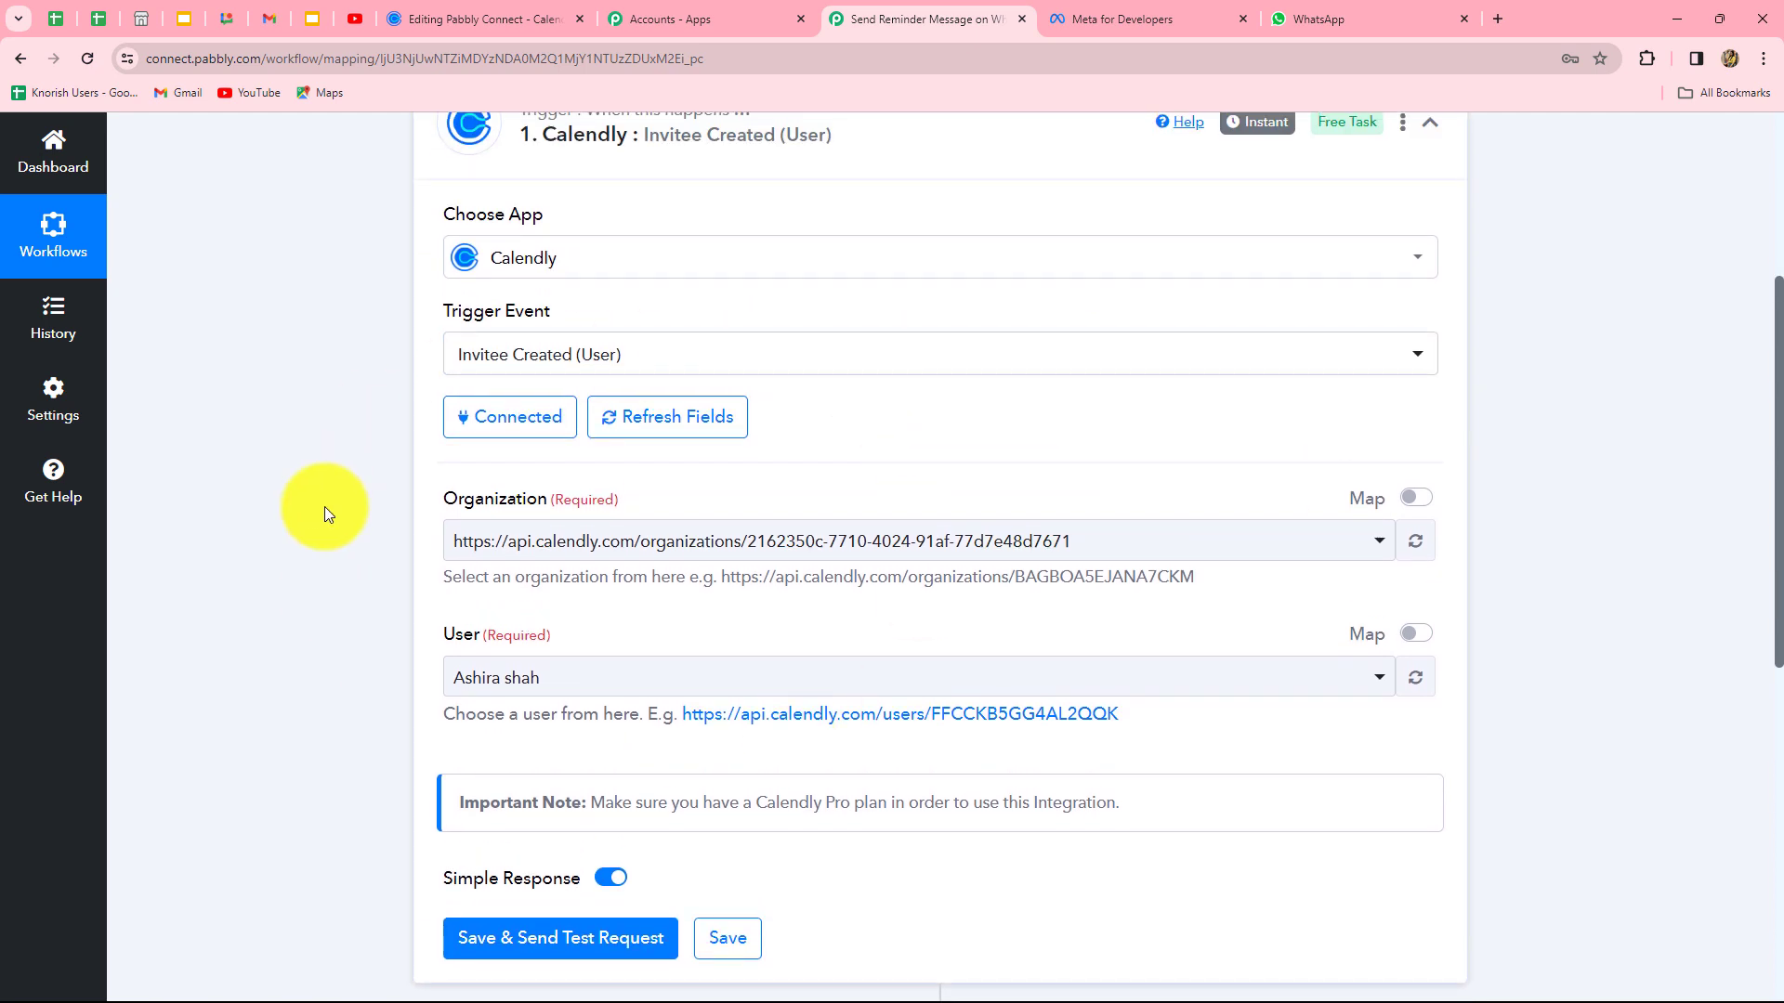
{"action": "left_click", "coordinate": [1105, 544]}
{"action": "left_click", "coordinate": [615, 650]}
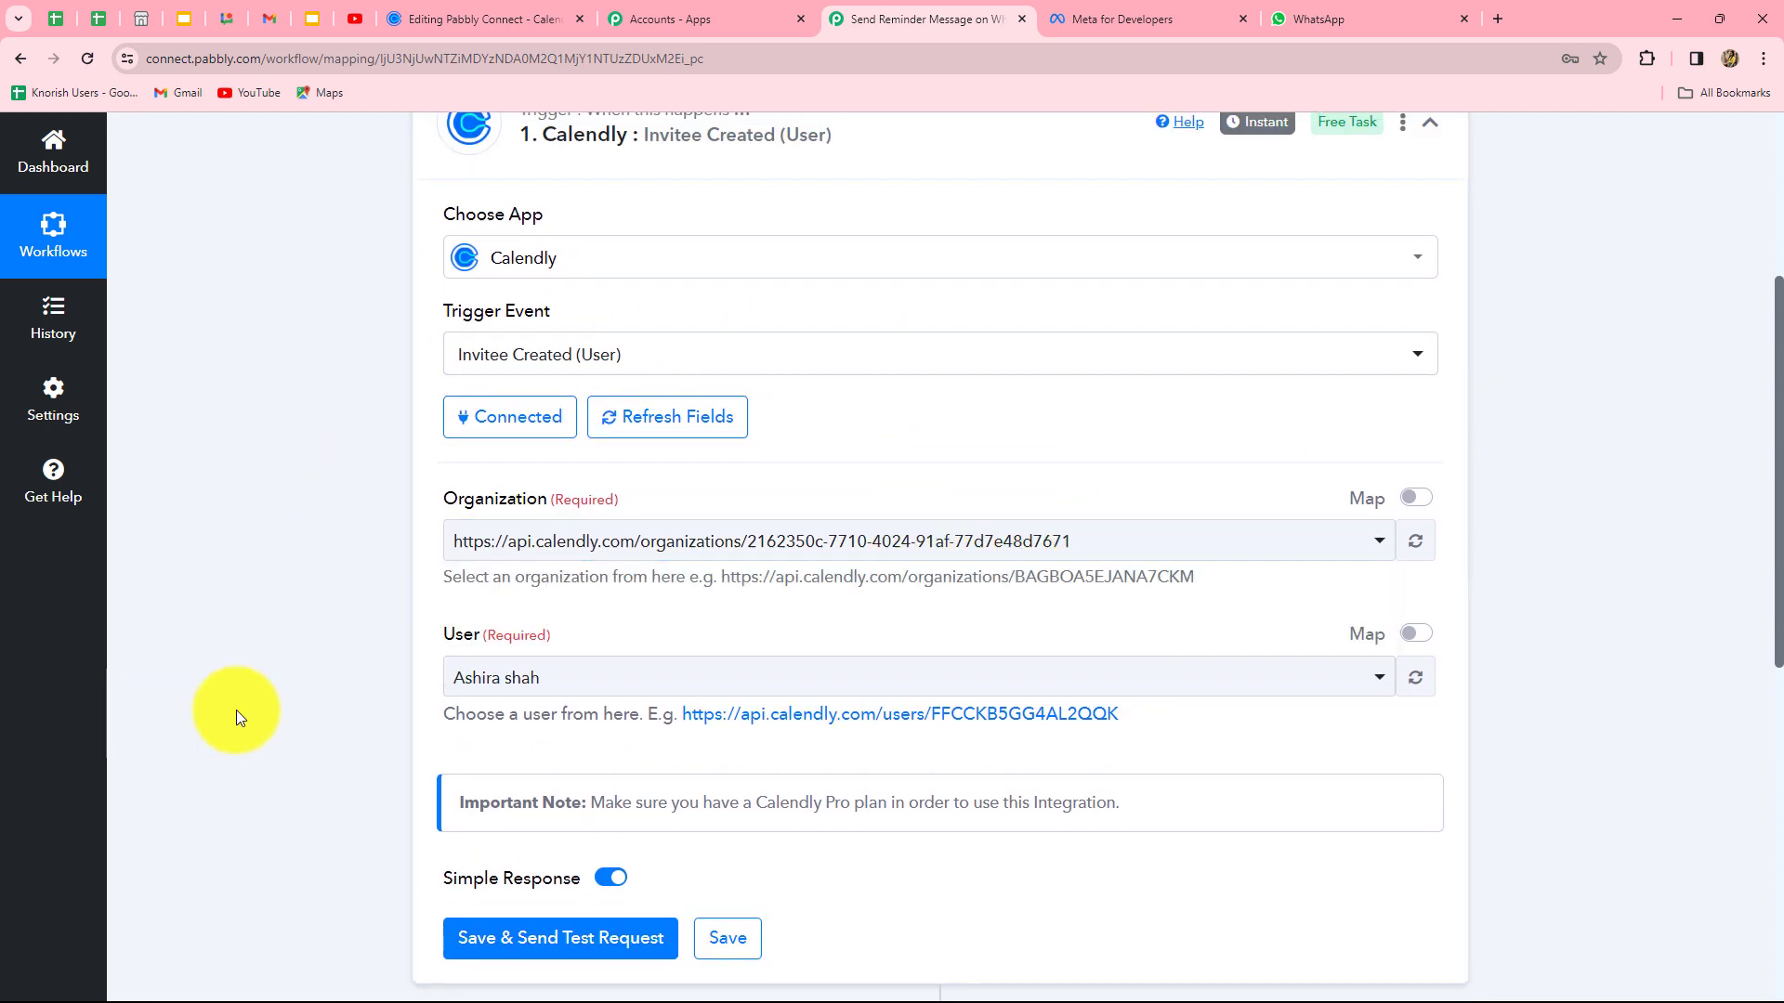
{"action": "scroll", "coordinate": [310, 698], "scroll_direction": "down", "scroll_amount": 1}
{"action": "scroll", "coordinate": [309, 699], "scroll_direction": "down", "scroll_amount": 3}
{"action": "left_click", "coordinate": [582, 400]}
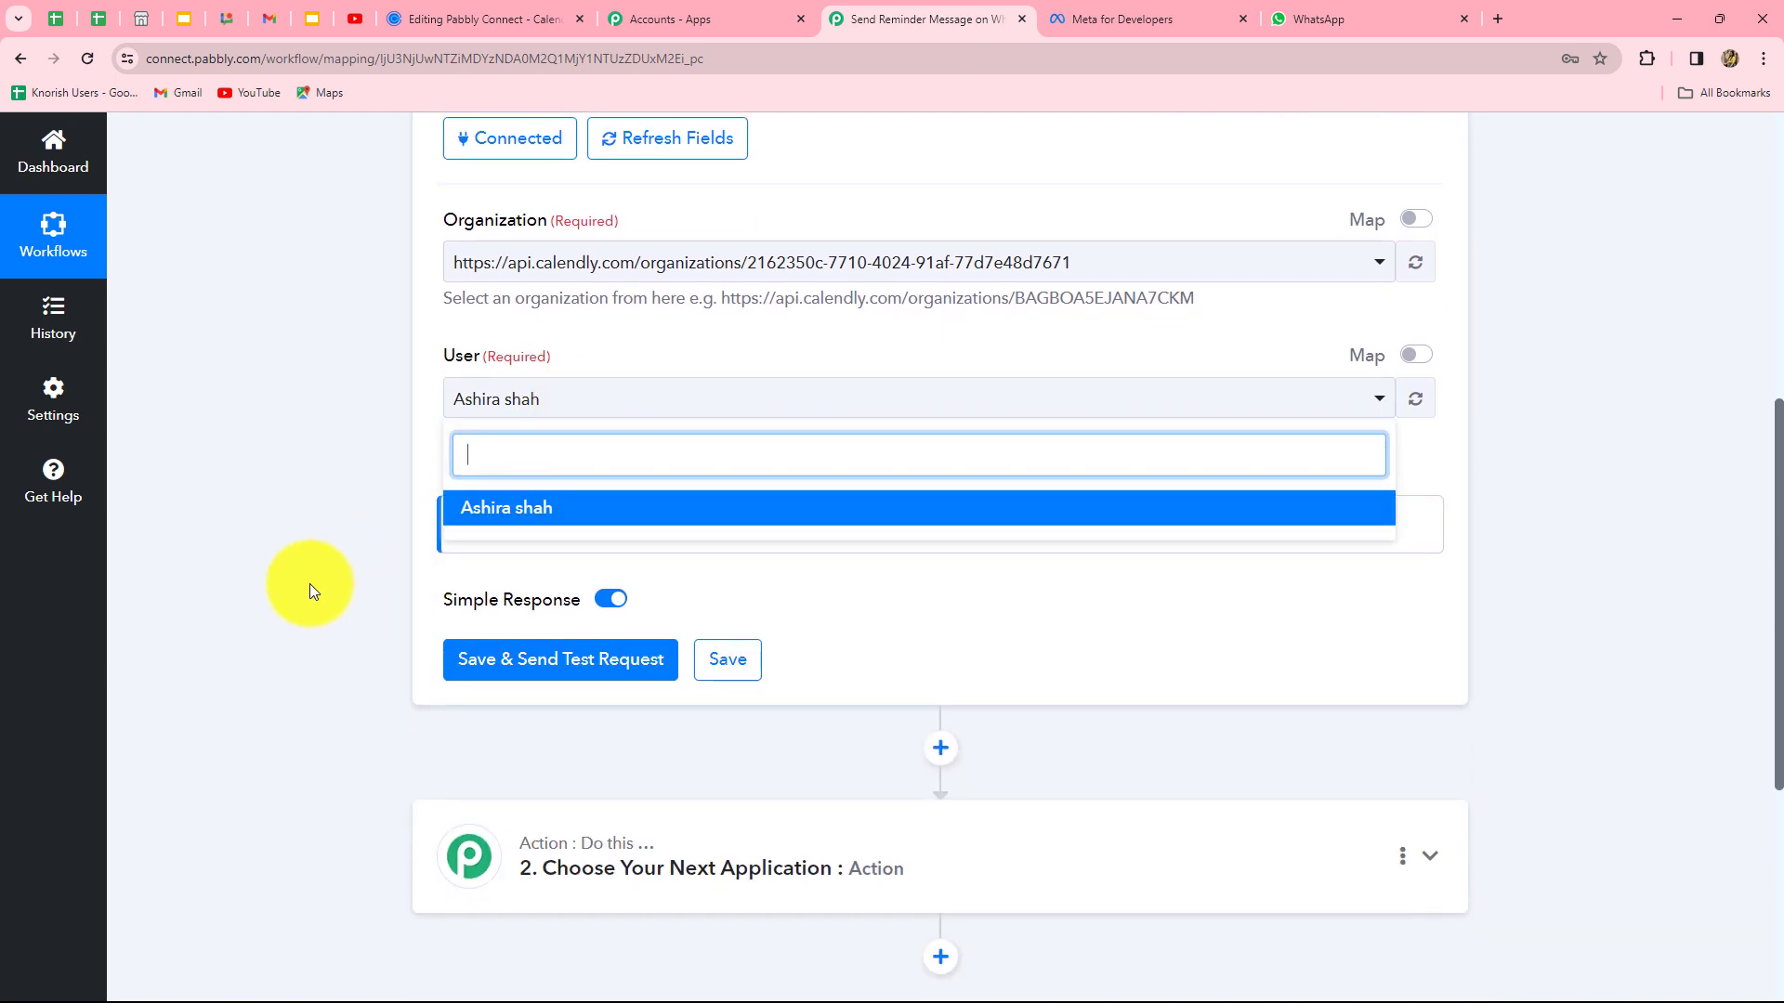
{"action": "left_click", "coordinate": [311, 586]}
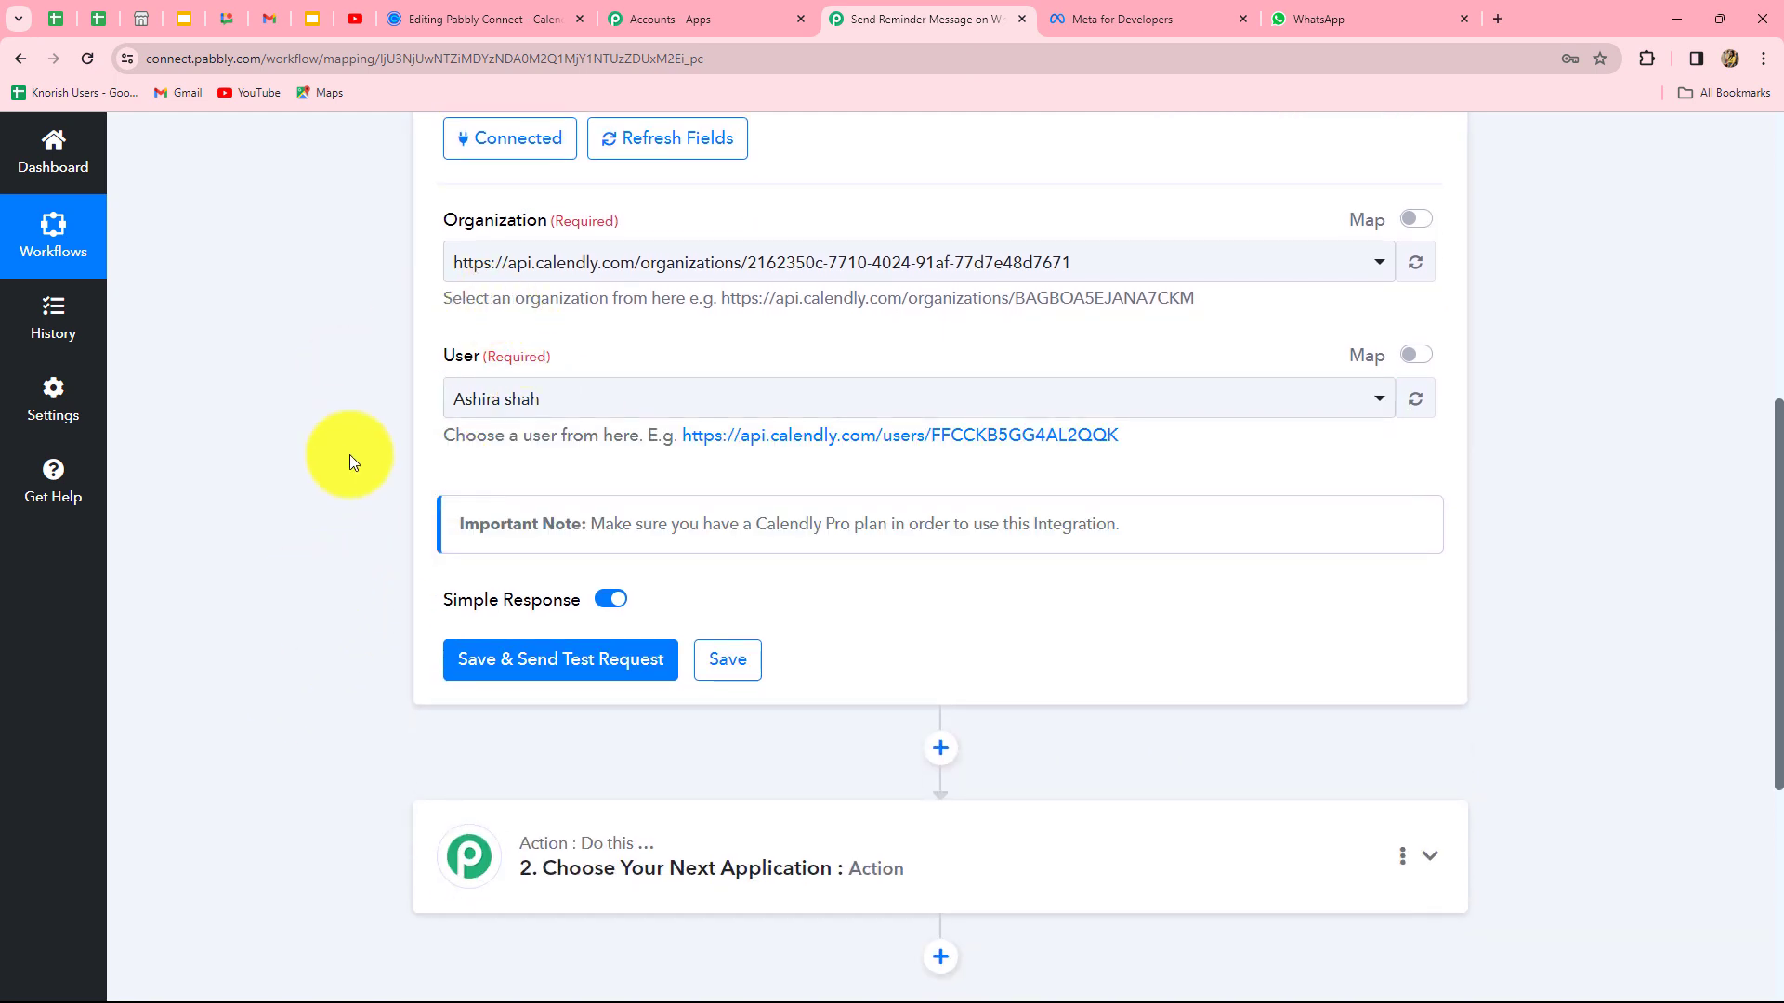
{"action": "left_click", "coordinate": [569, 673]}
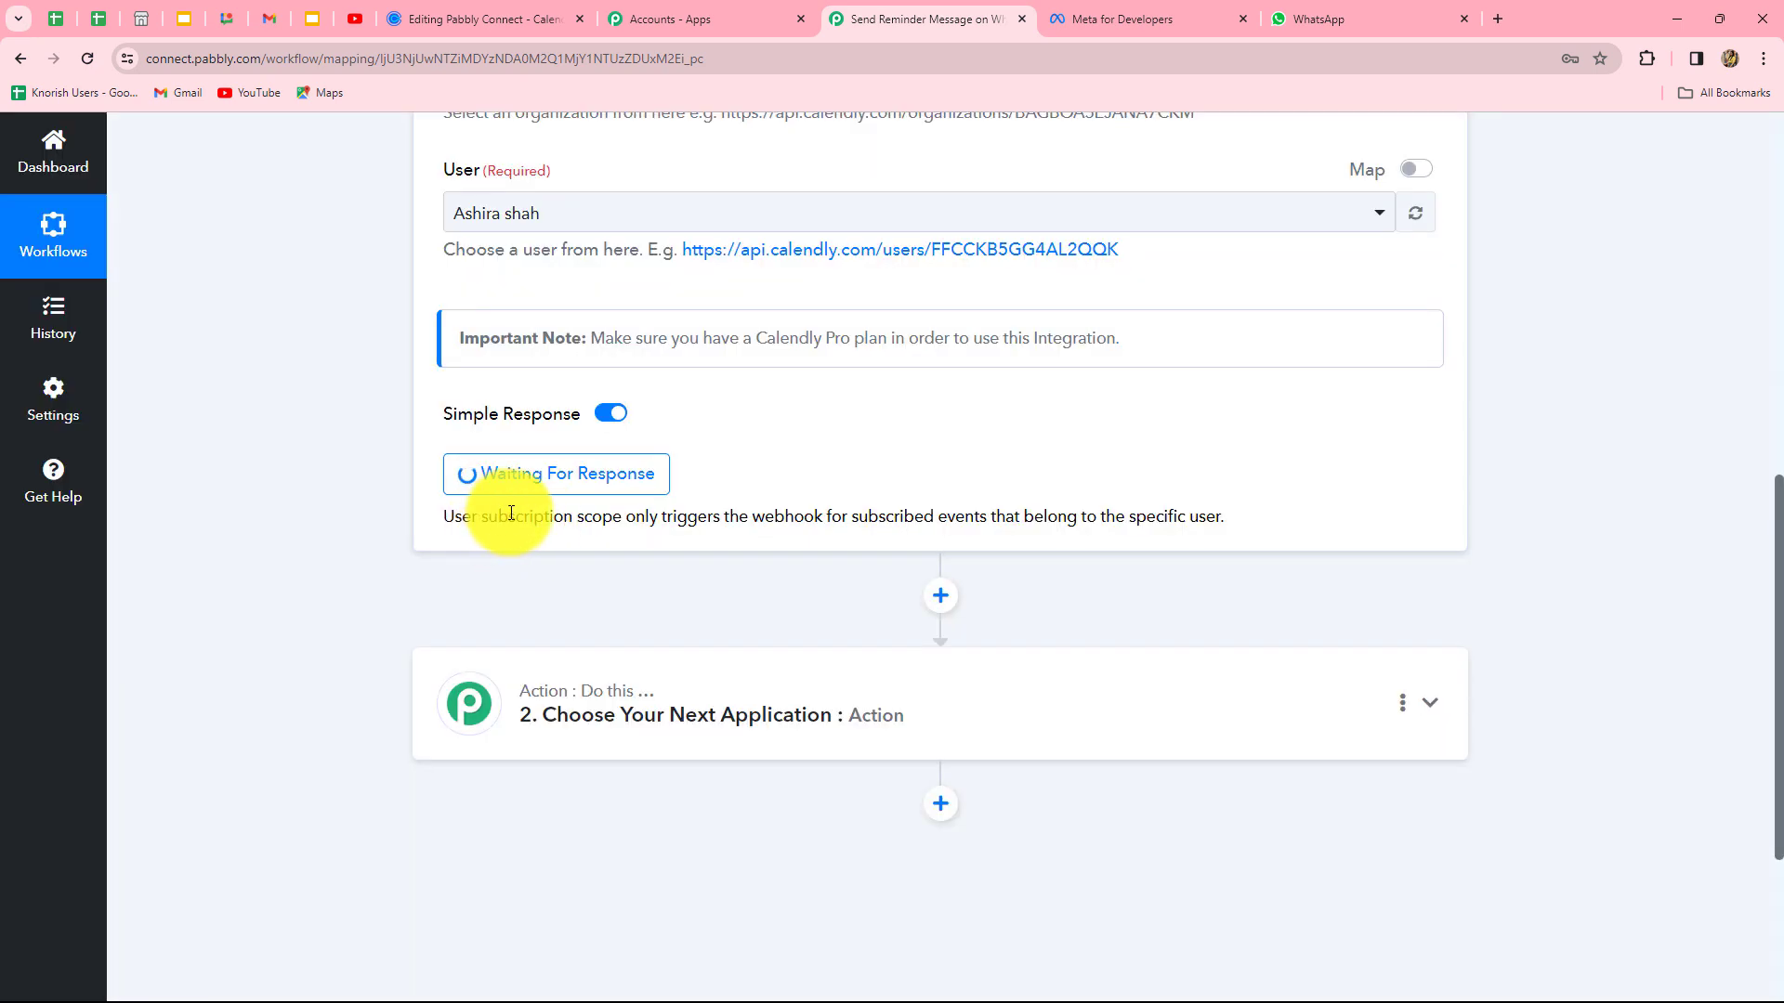
{"action": "left_click_drag", "start_coordinate": [507, 518], "coordinate": [1135, 533]}
{"action": "left_click", "coordinate": [381, 628]}
{"action": "scroll", "coordinate": [380, 628], "scroll_direction": "up", "scroll_amount": 4}
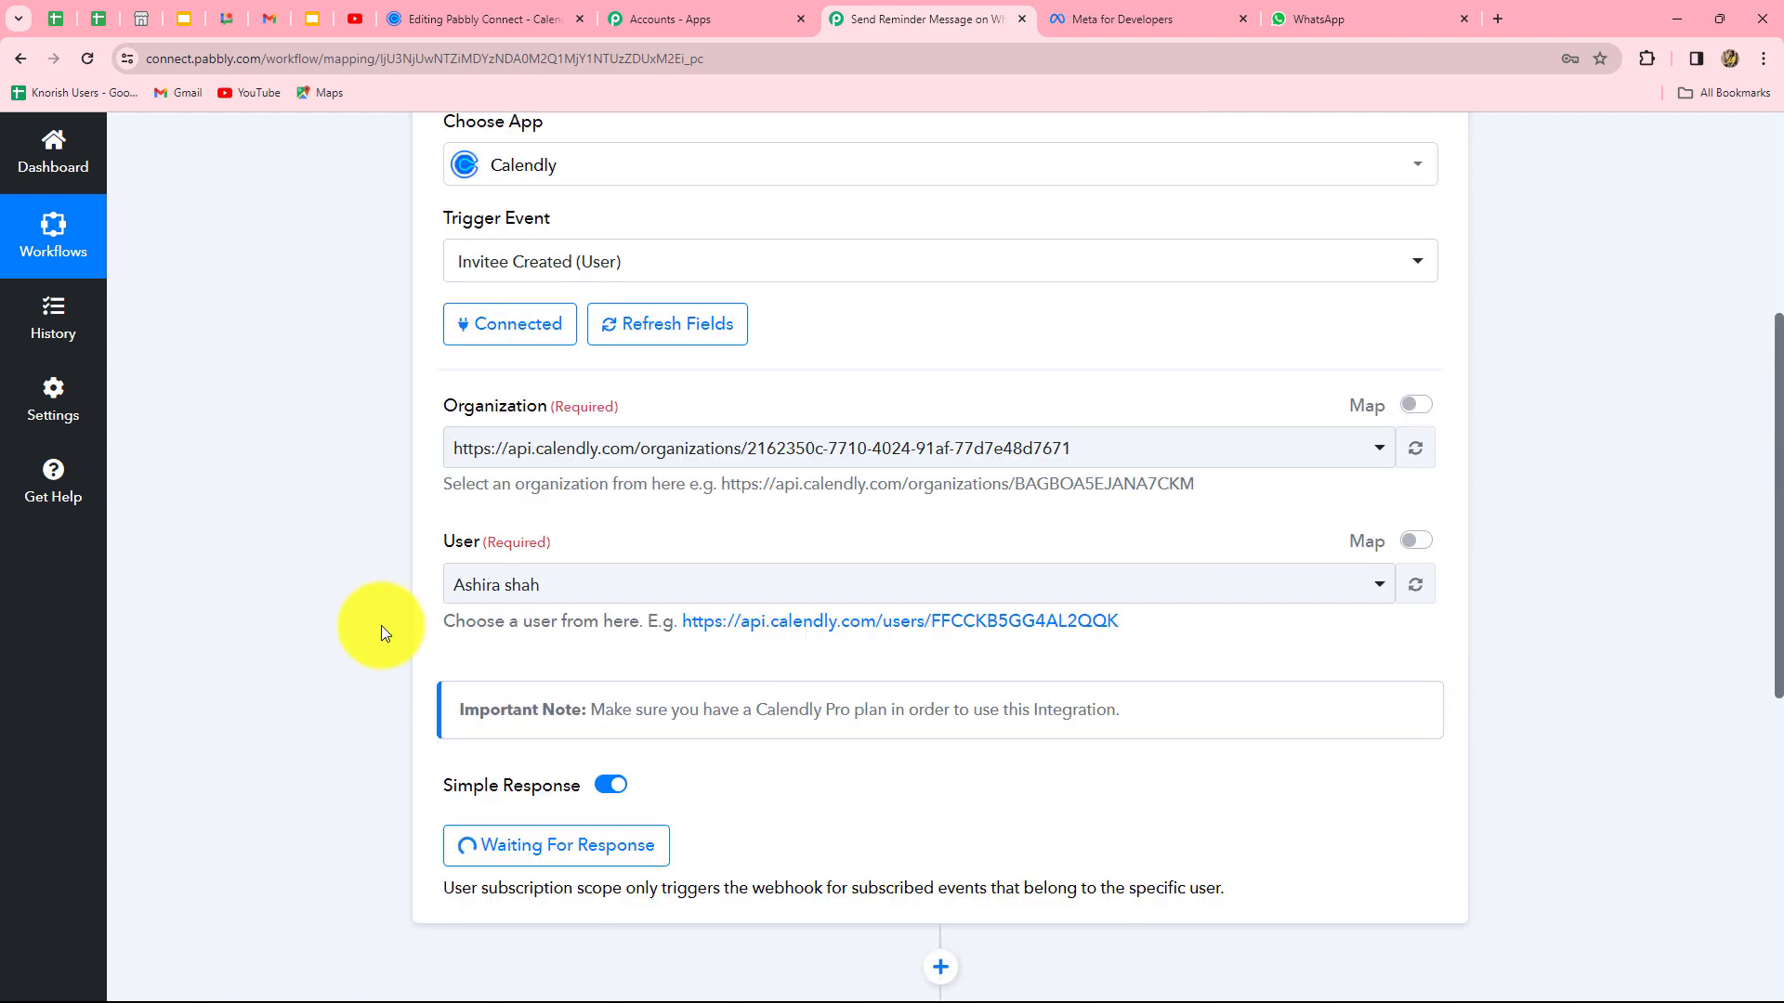
On the live booking page, pick Wednesday, March 20 at 10:30am for the test booking.
{"action": "left_click", "coordinate": [442, 18]}
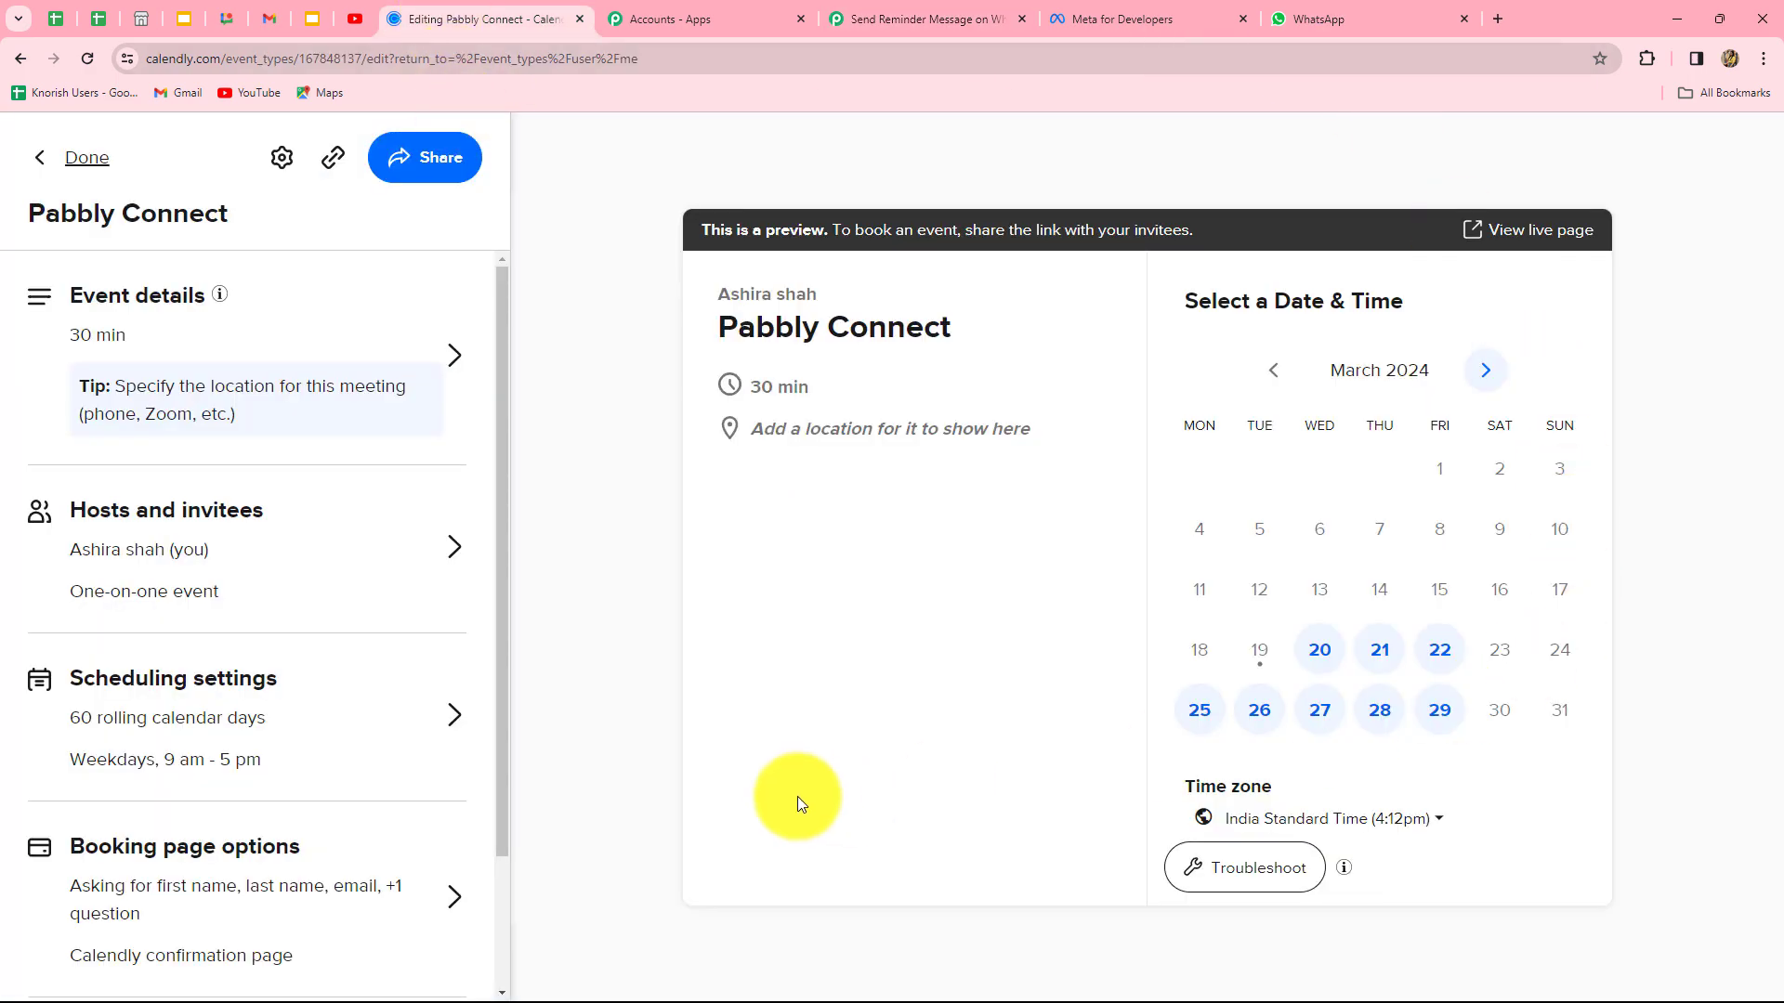
{"action": "left_click", "coordinate": [1380, 650]}
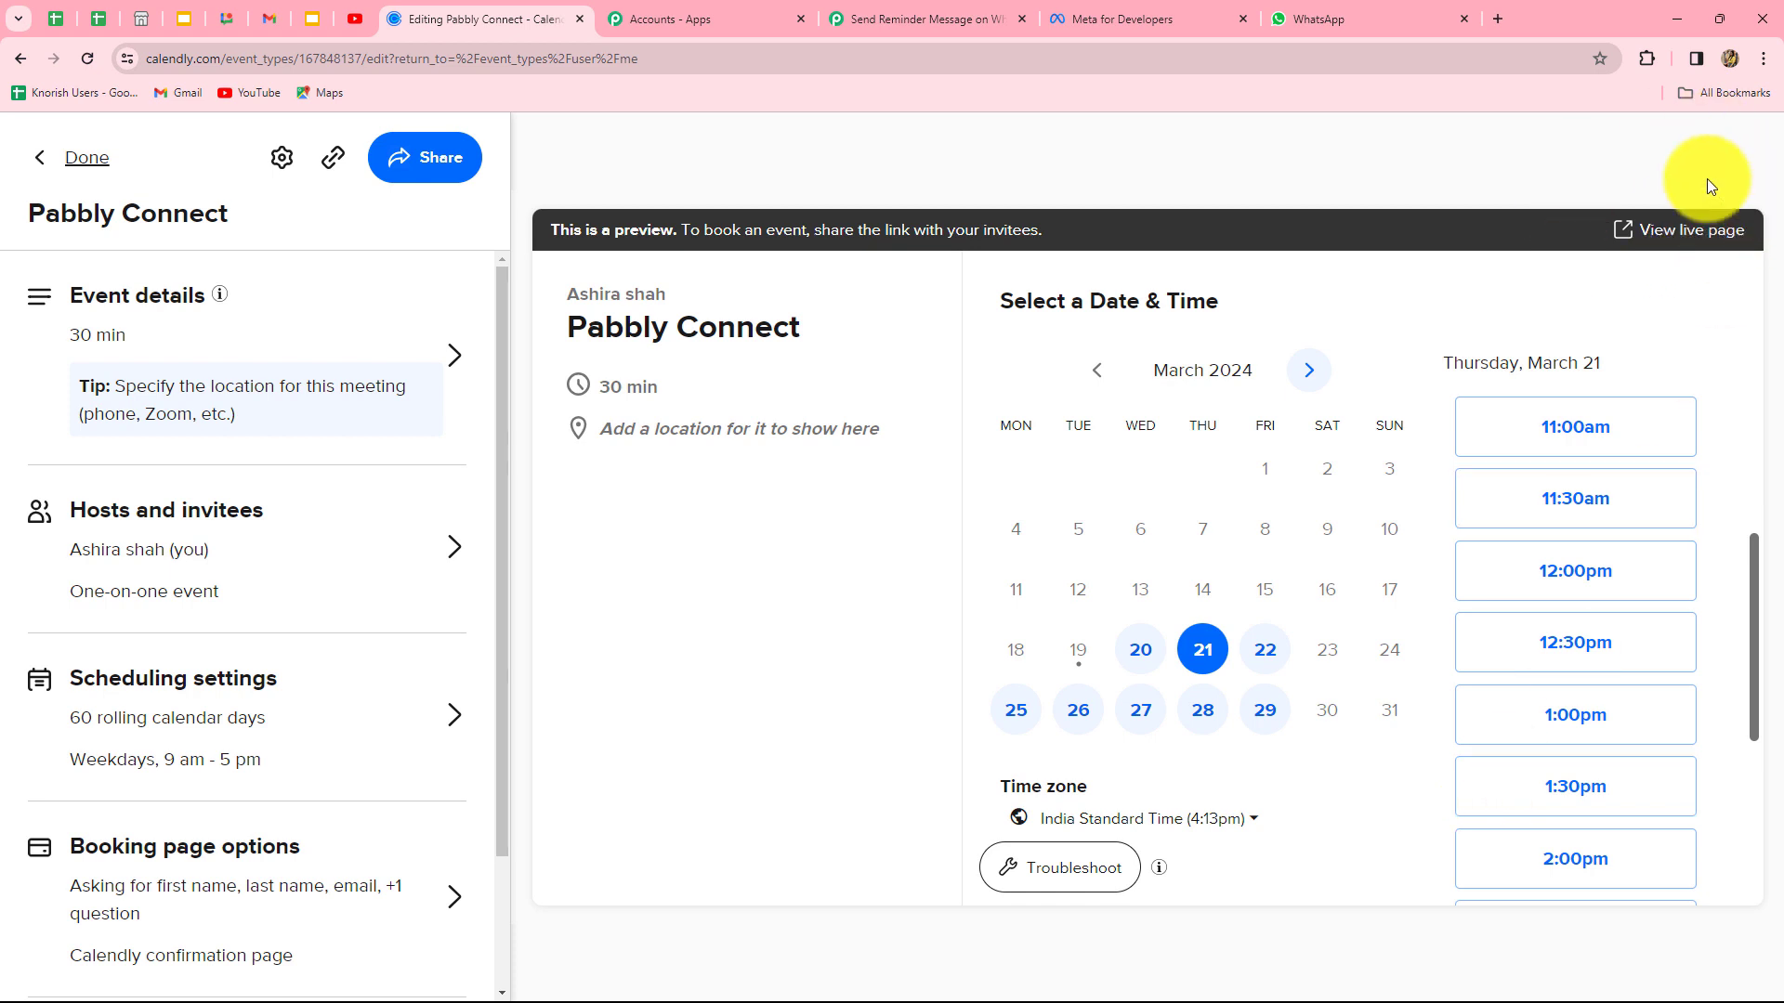
{"action": "left_click", "coordinate": [1698, 232]}
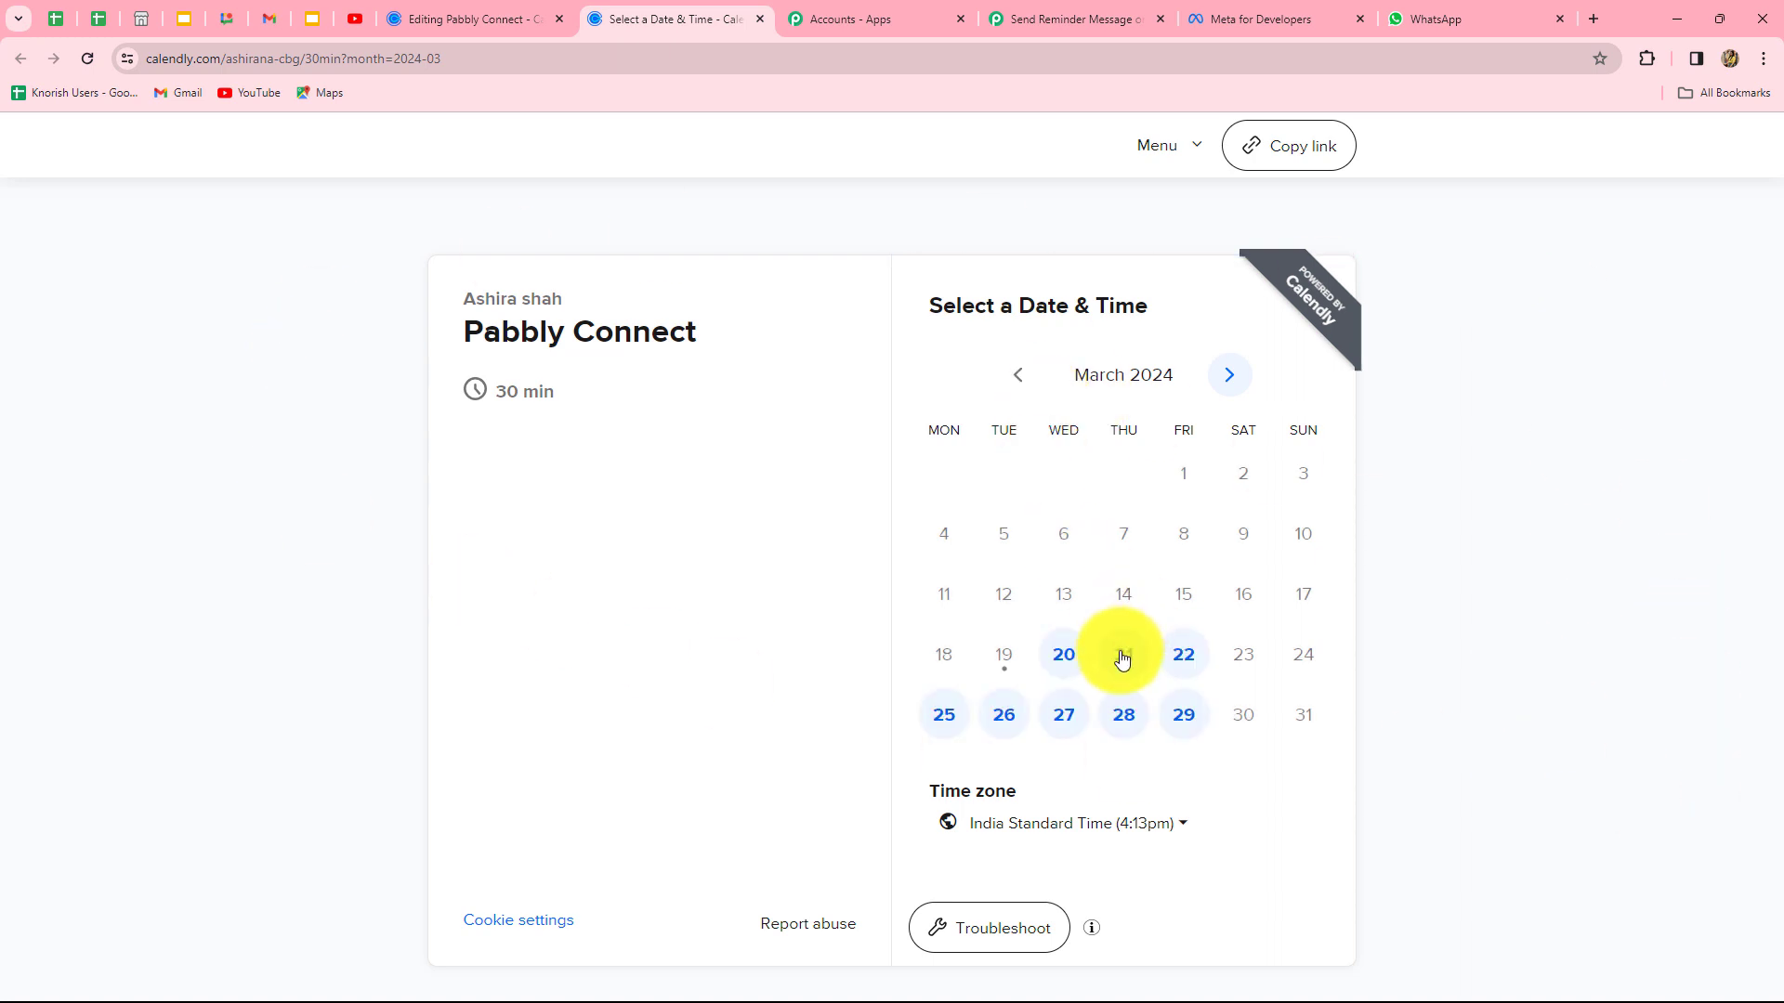
{"action": "left_click", "coordinate": [1067, 672]}
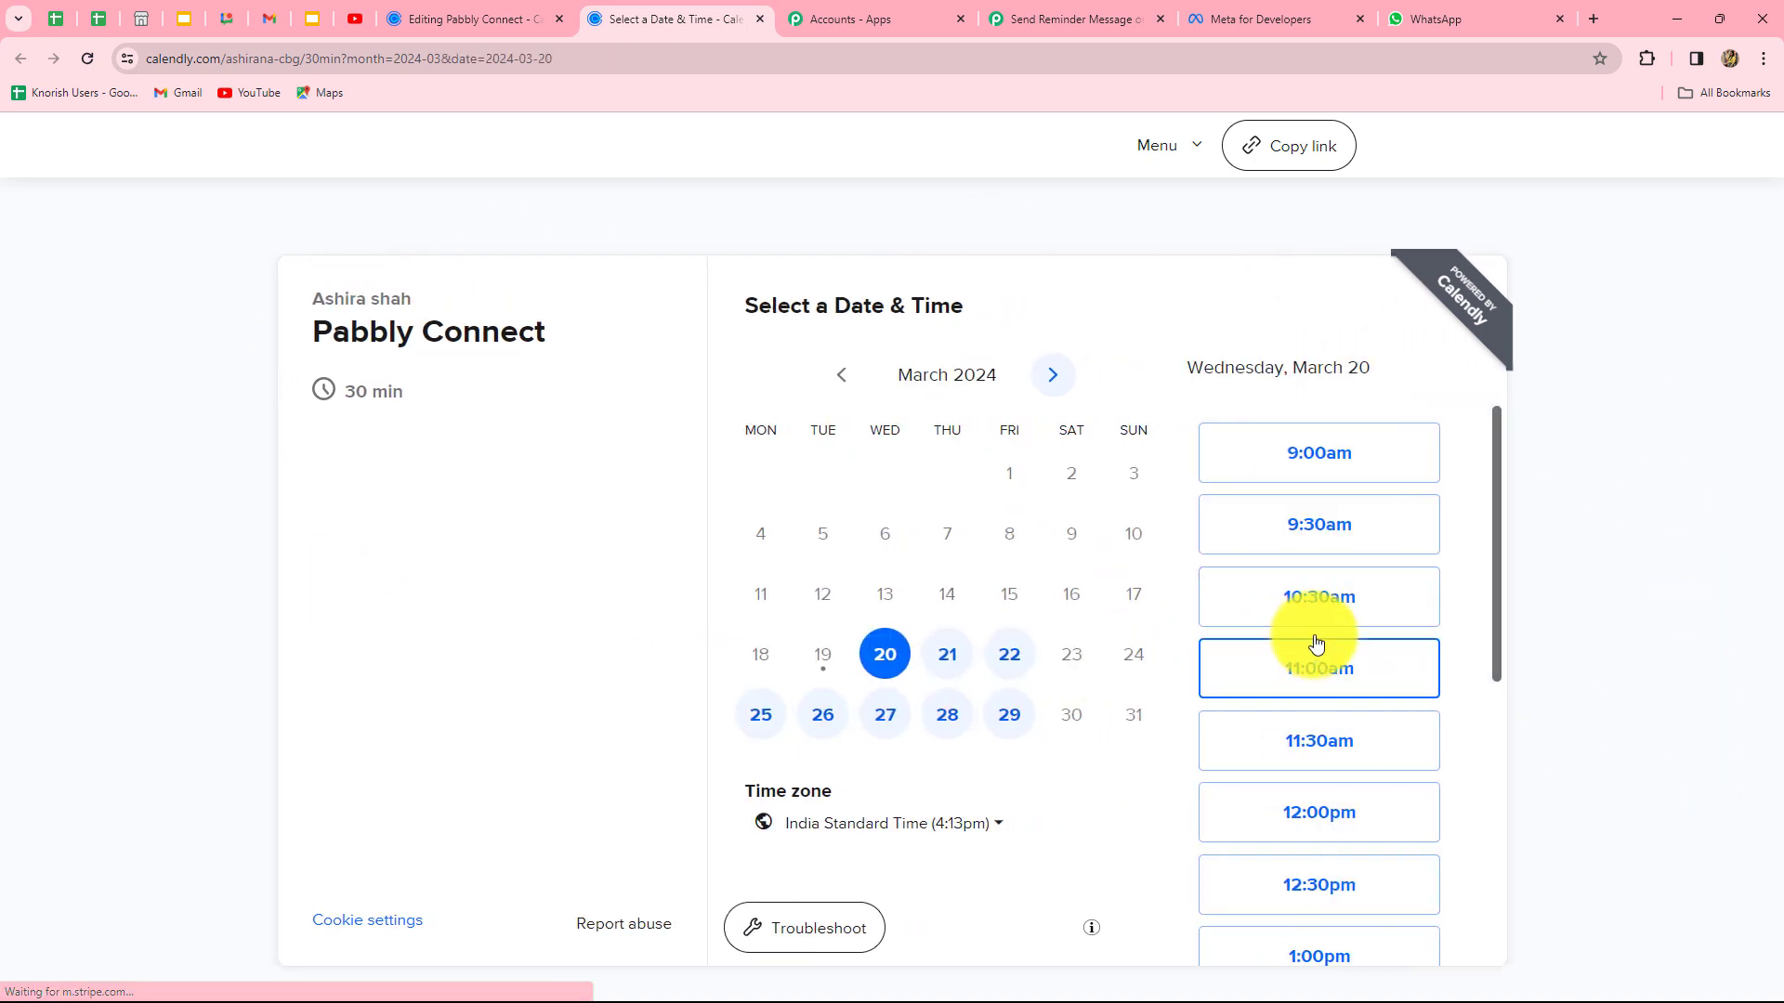
{"action": "left_click", "coordinate": [1336, 606]}
{"action": "left_click", "coordinate": [1343, 614]}
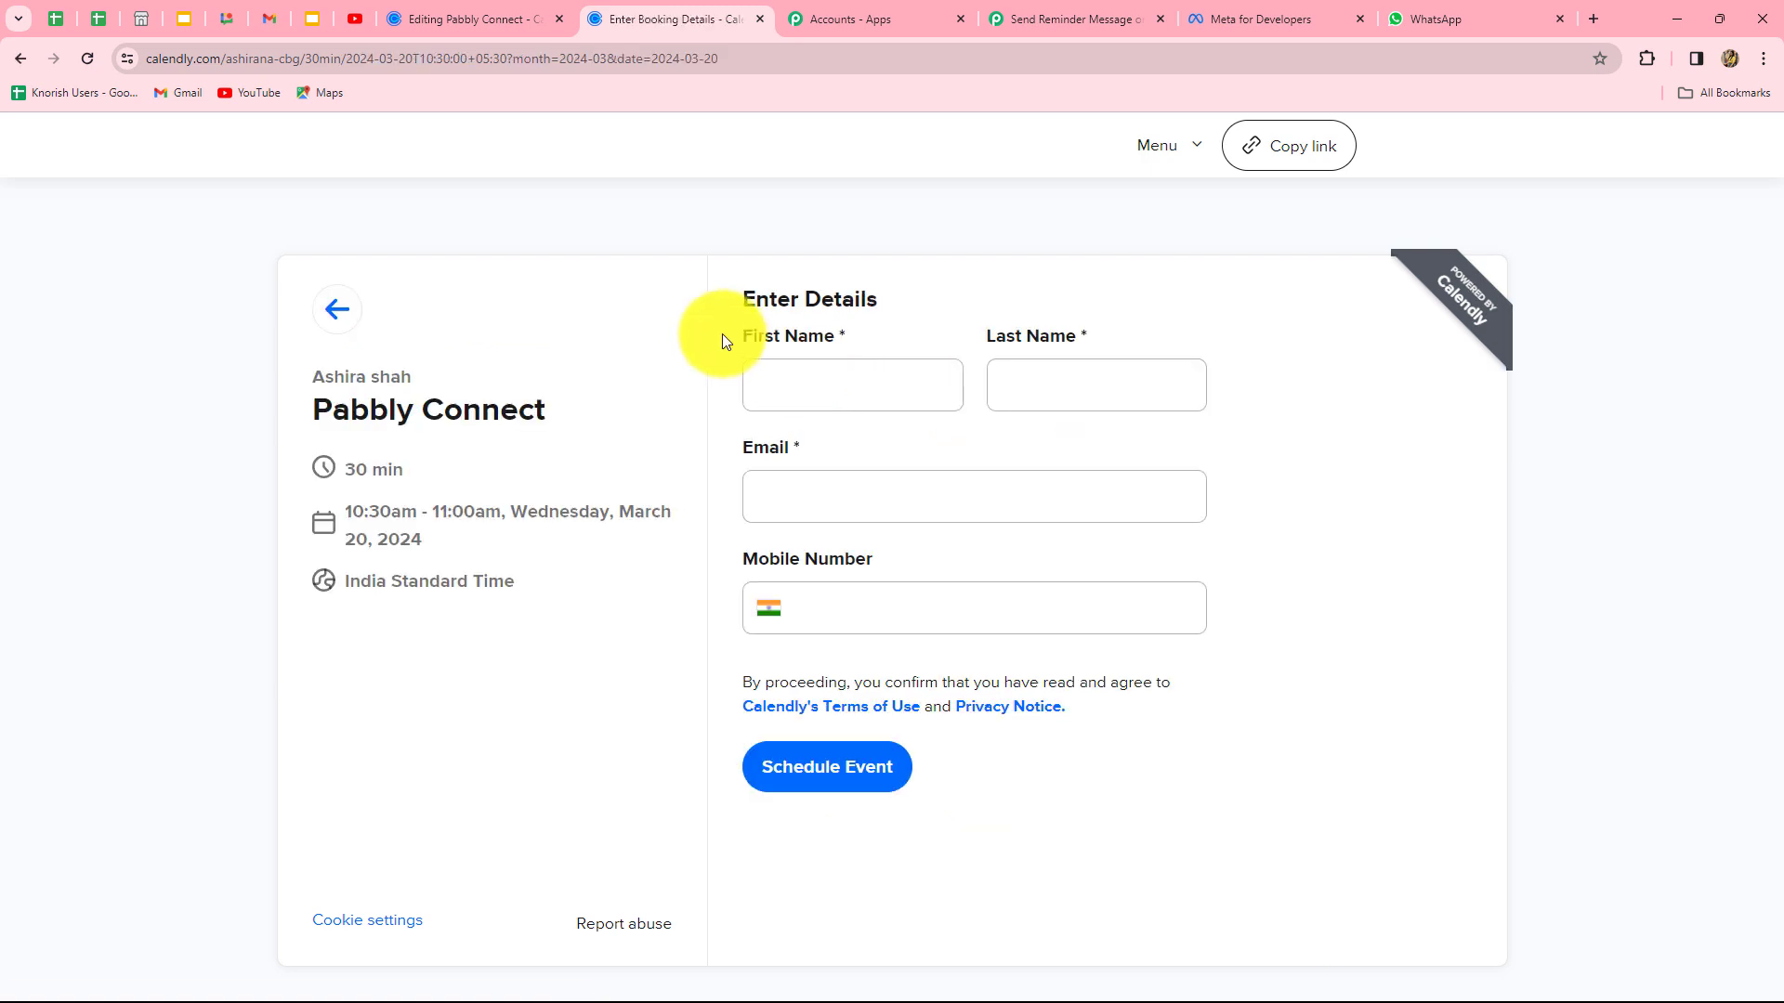
Enter the invitee's first and last name, e-mail and mobile number, then schedule the event.
{"action": "left_click", "coordinate": [825, 381]}
{"action": "key", "text": "Caps_Lock"}
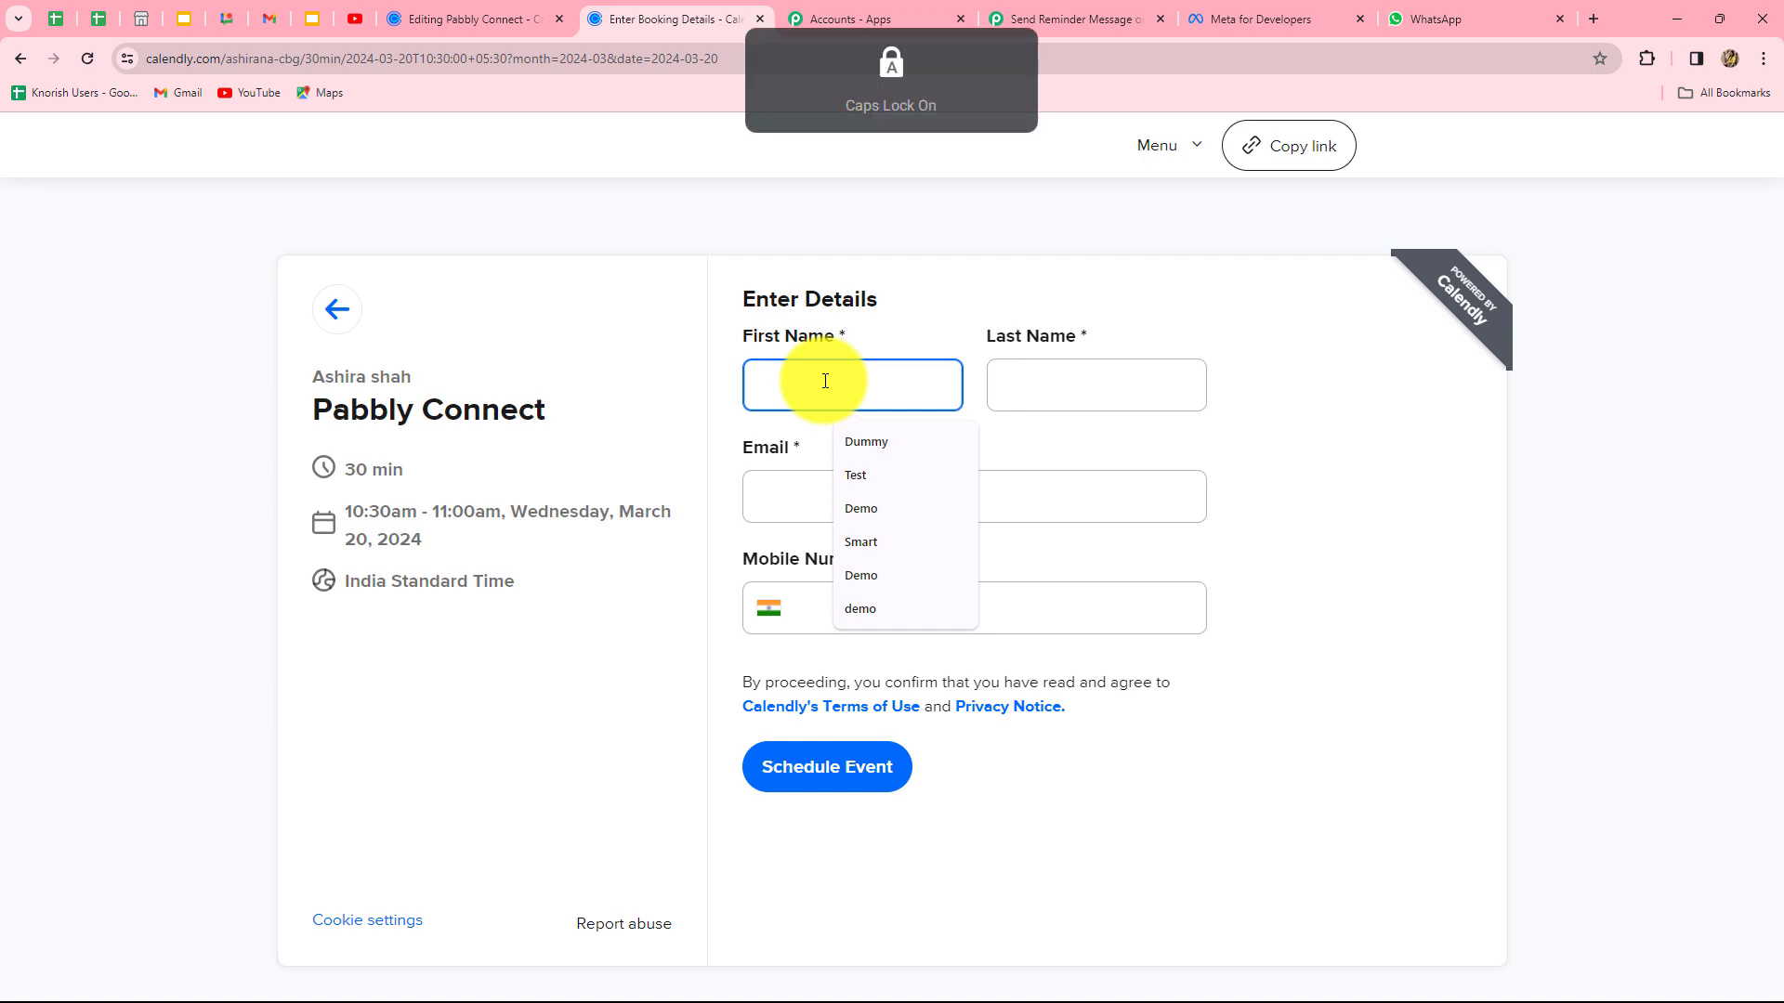
{"action": "type", "text": "Duu"}
{"action": "left_click", "coordinate": [867, 442]}
{"action": "left_click", "coordinate": [1022, 390]}
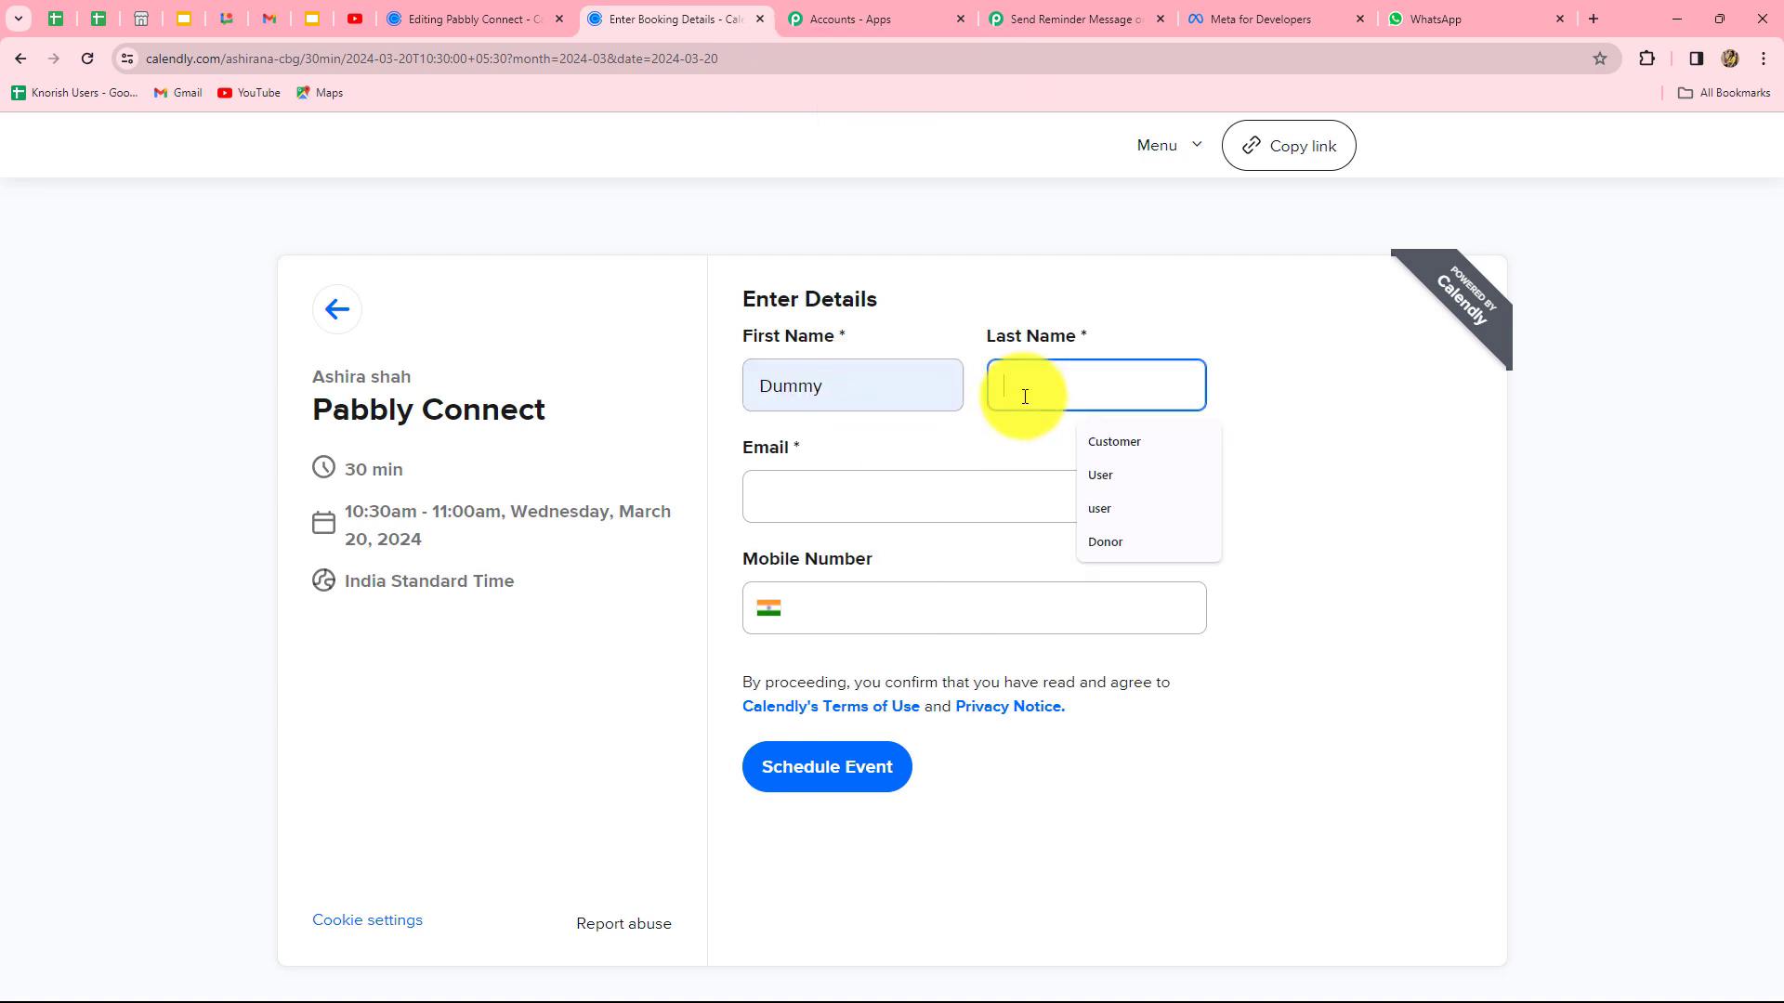
{"action": "type", "text": "User"}
{"action": "left_click", "coordinate": [785, 479]}
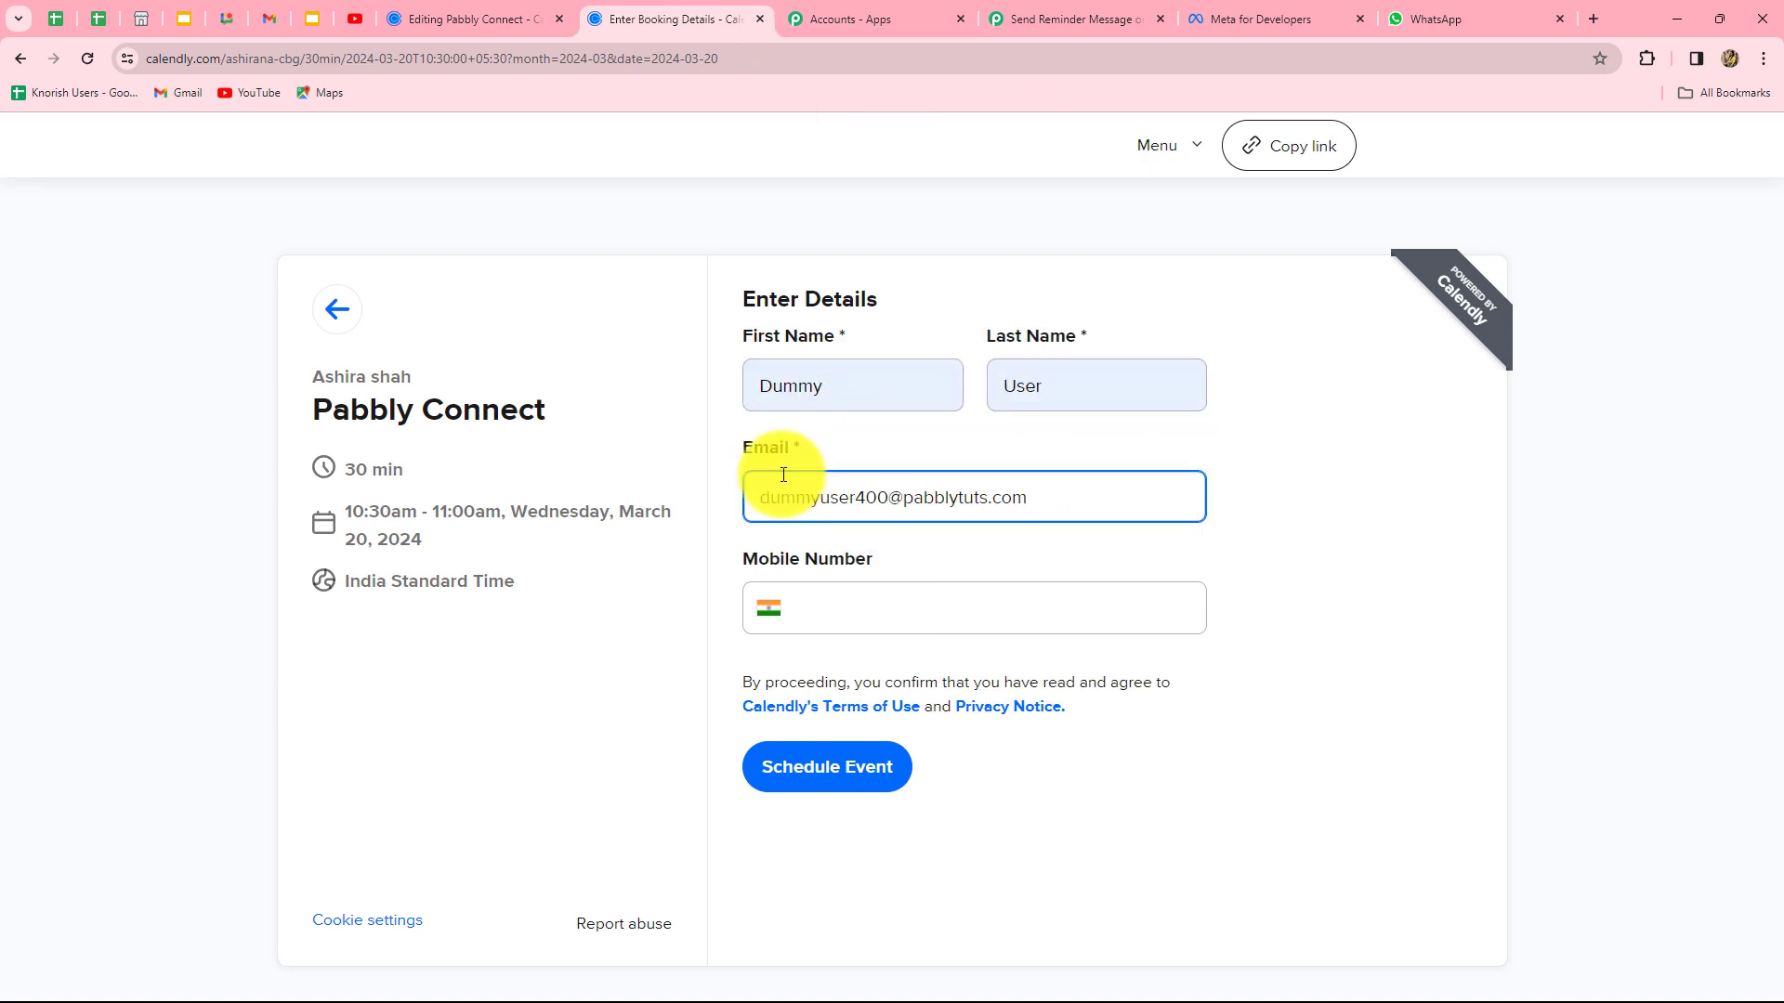
{"action": "left_click", "coordinate": [801, 610]}
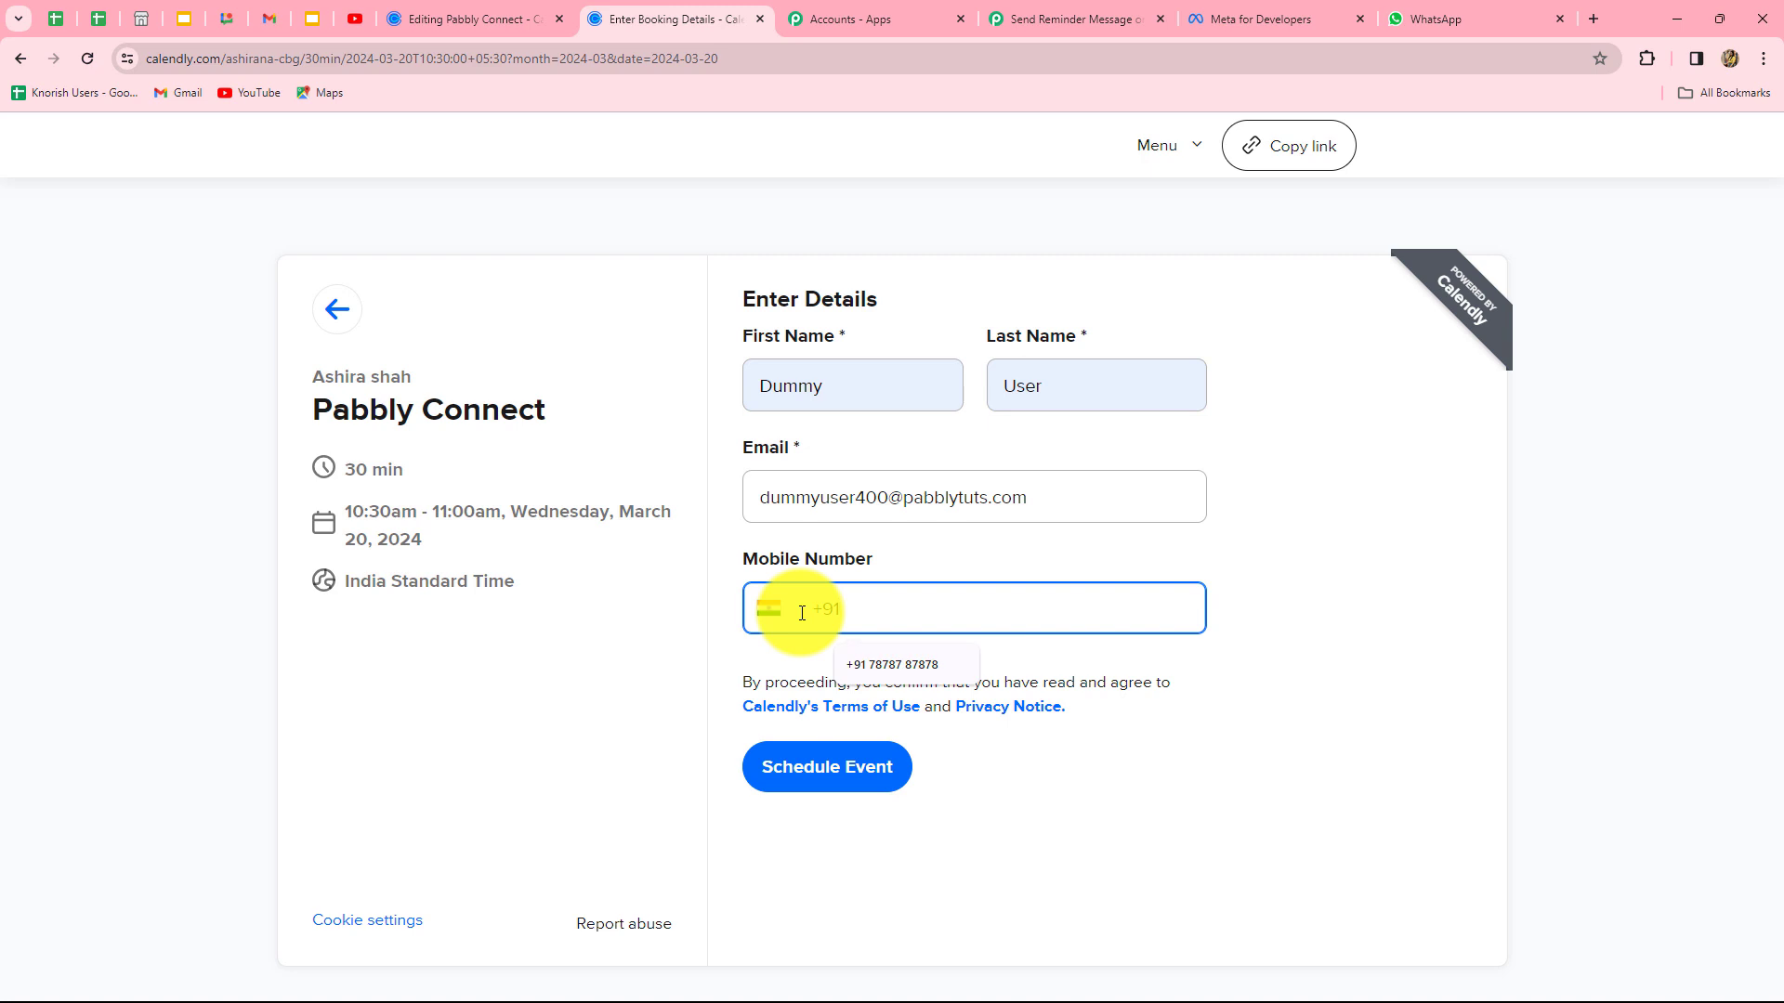
{"action": "type", "text": "9898989898"}
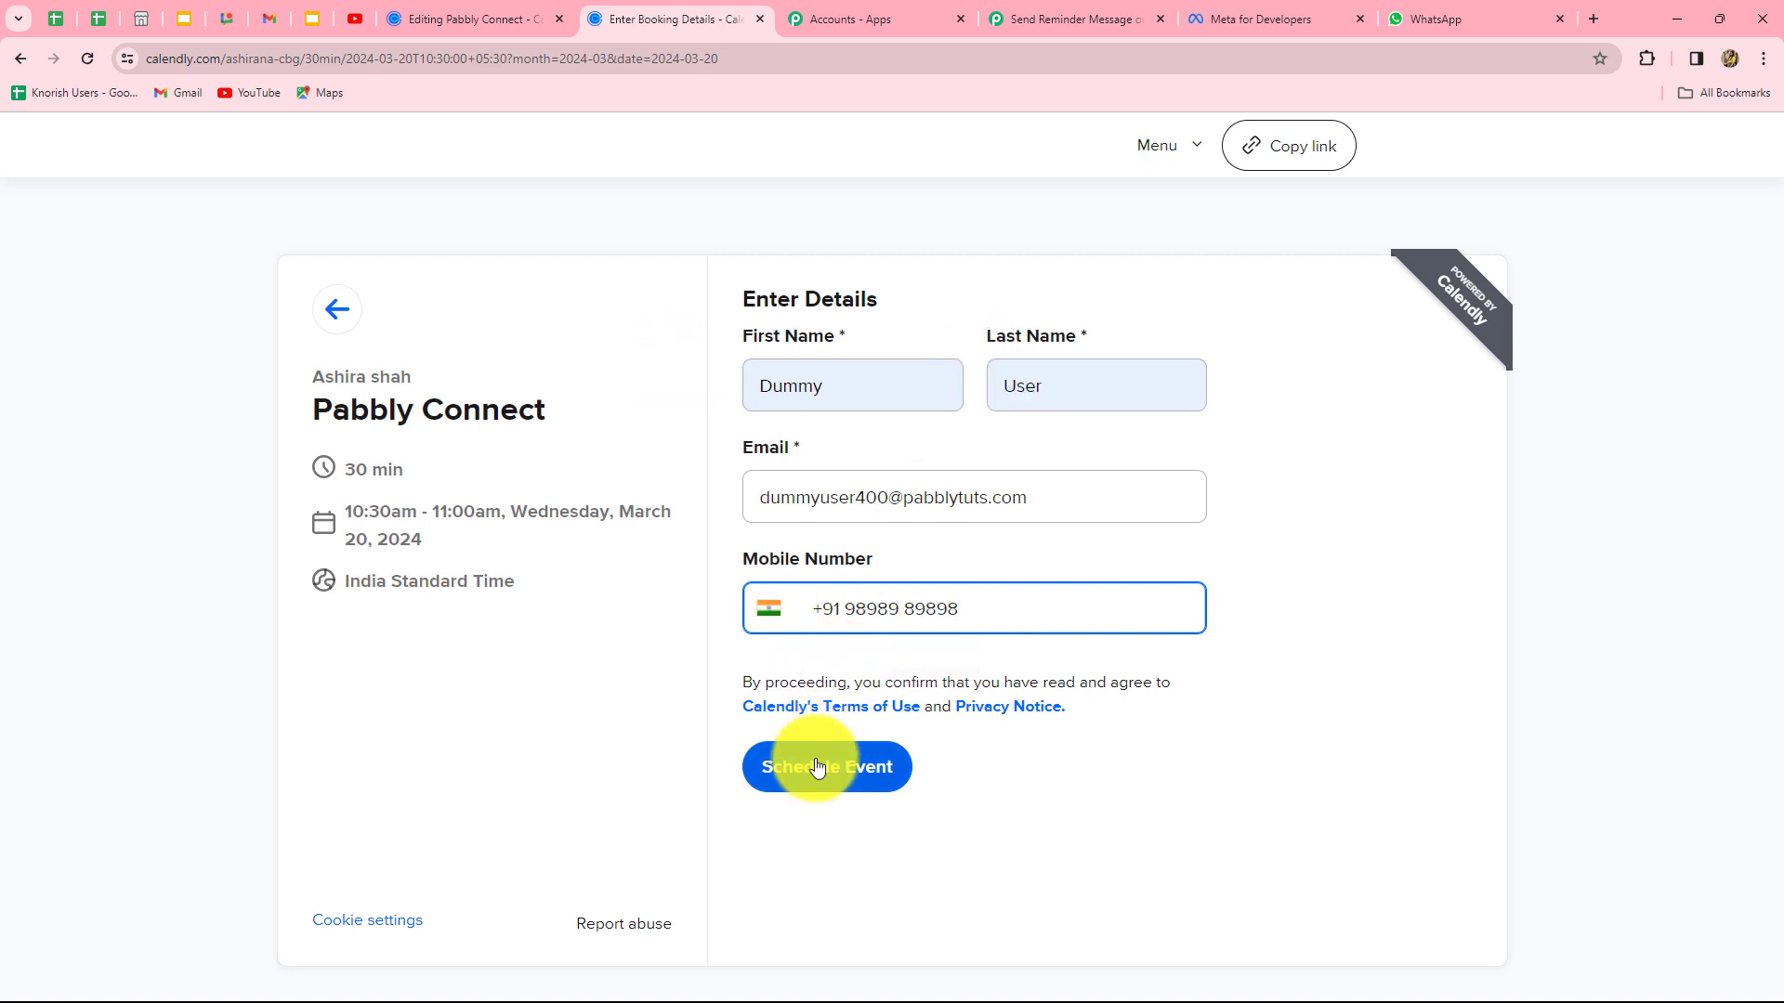
{"action": "left_click", "coordinate": [816, 767]}
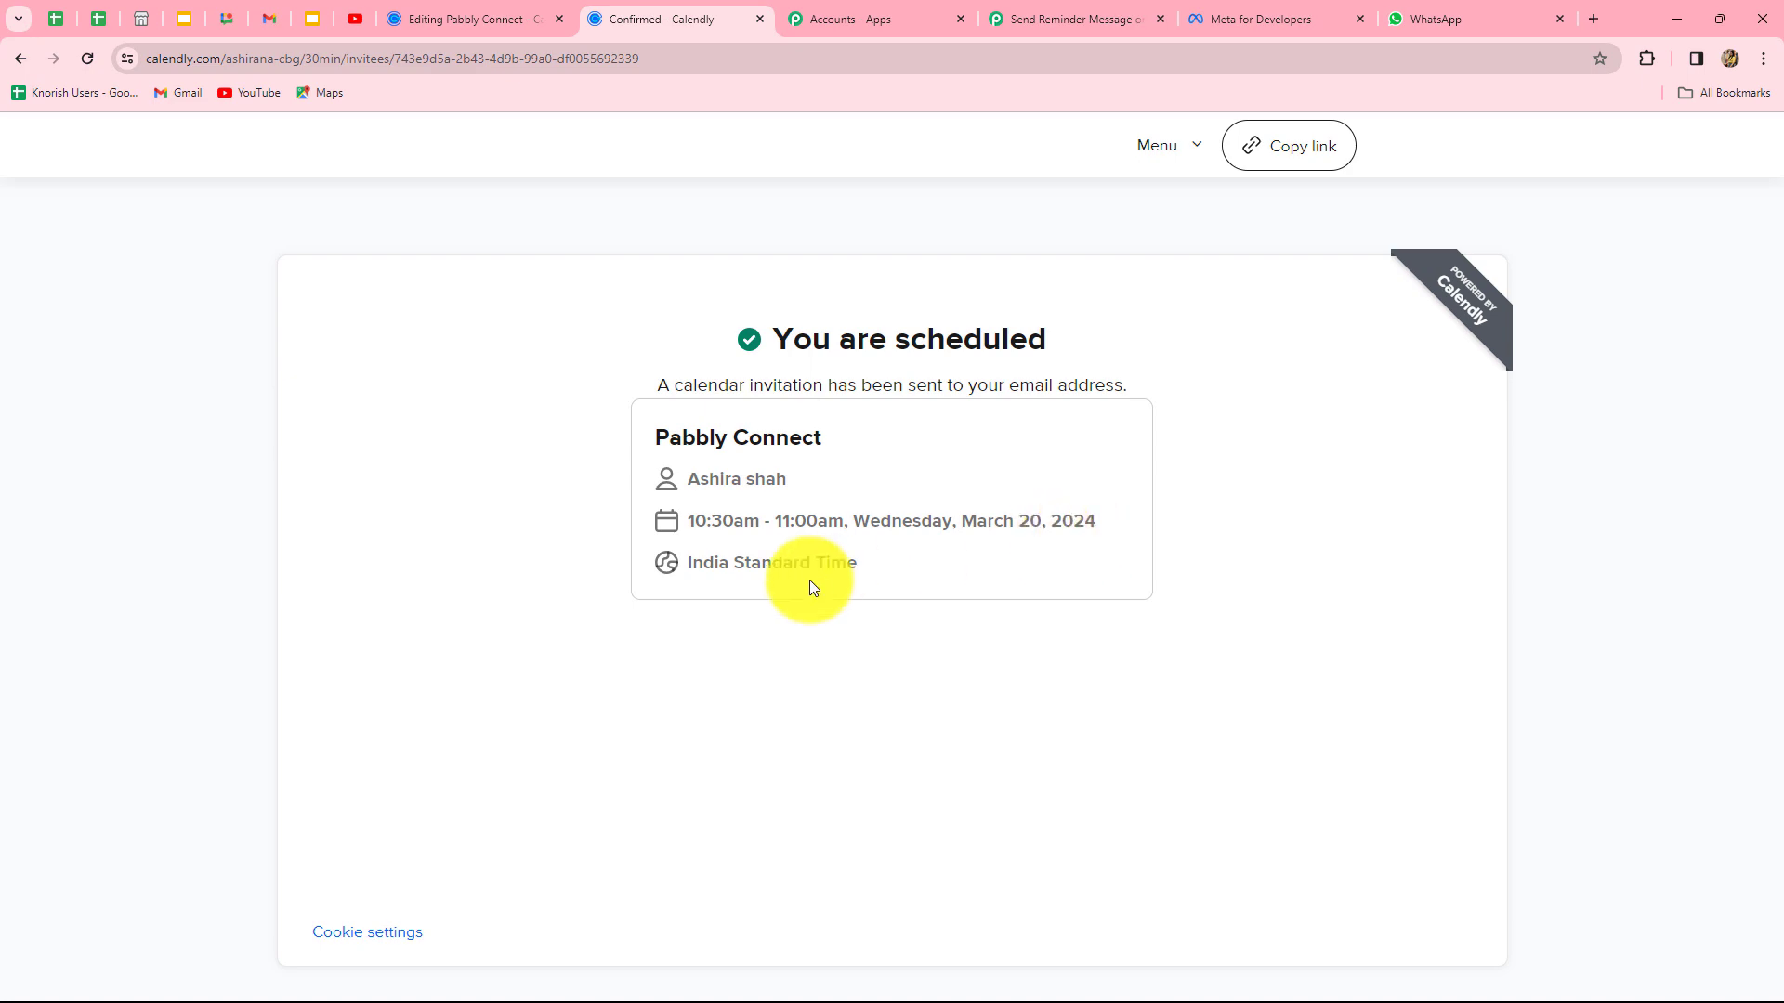
Back in Pabbly Connect, review Response A's invitee name, e-mail, mobile number and Asia/Calcutta timezone.
{"action": "left_click", "coordinate": [1049, 13]}
{"action": "scroll", "coordinate": [1574, 504], "scroll_direction": "down", "scroll_amount": 10}
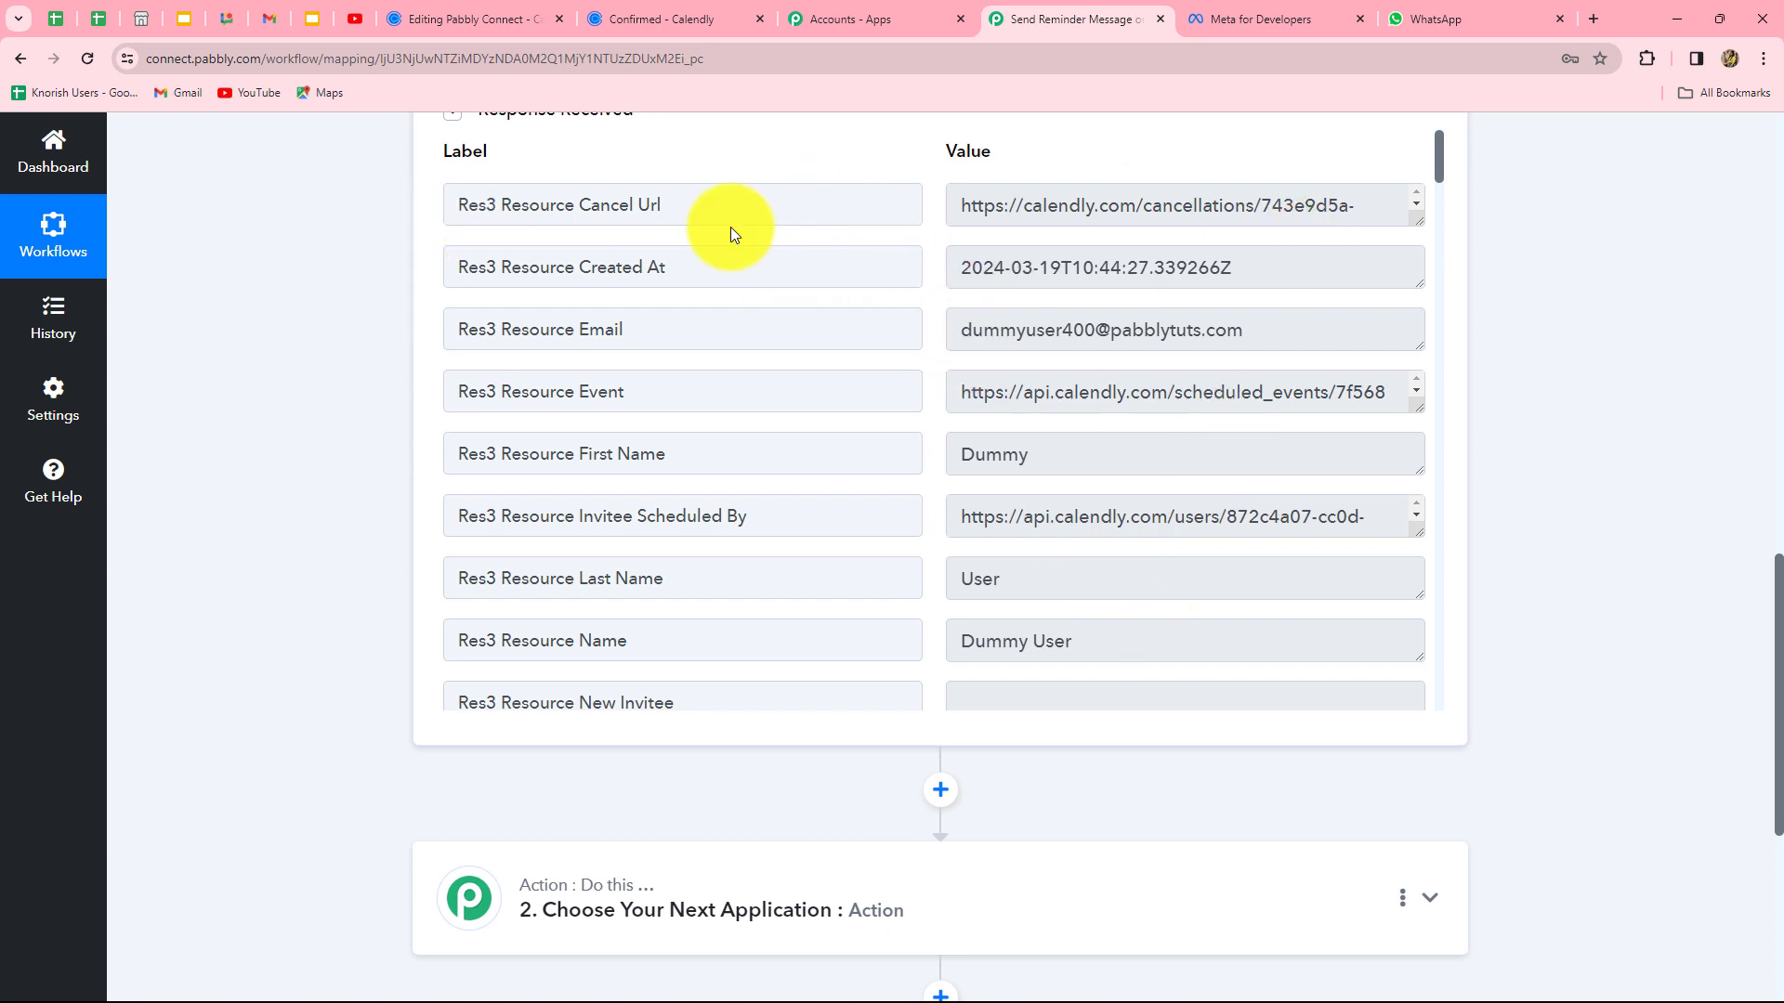
{"action": "scroll", "coordinate": [1055, 430], "scroll_direction": "down", "scroll_amount": 1}
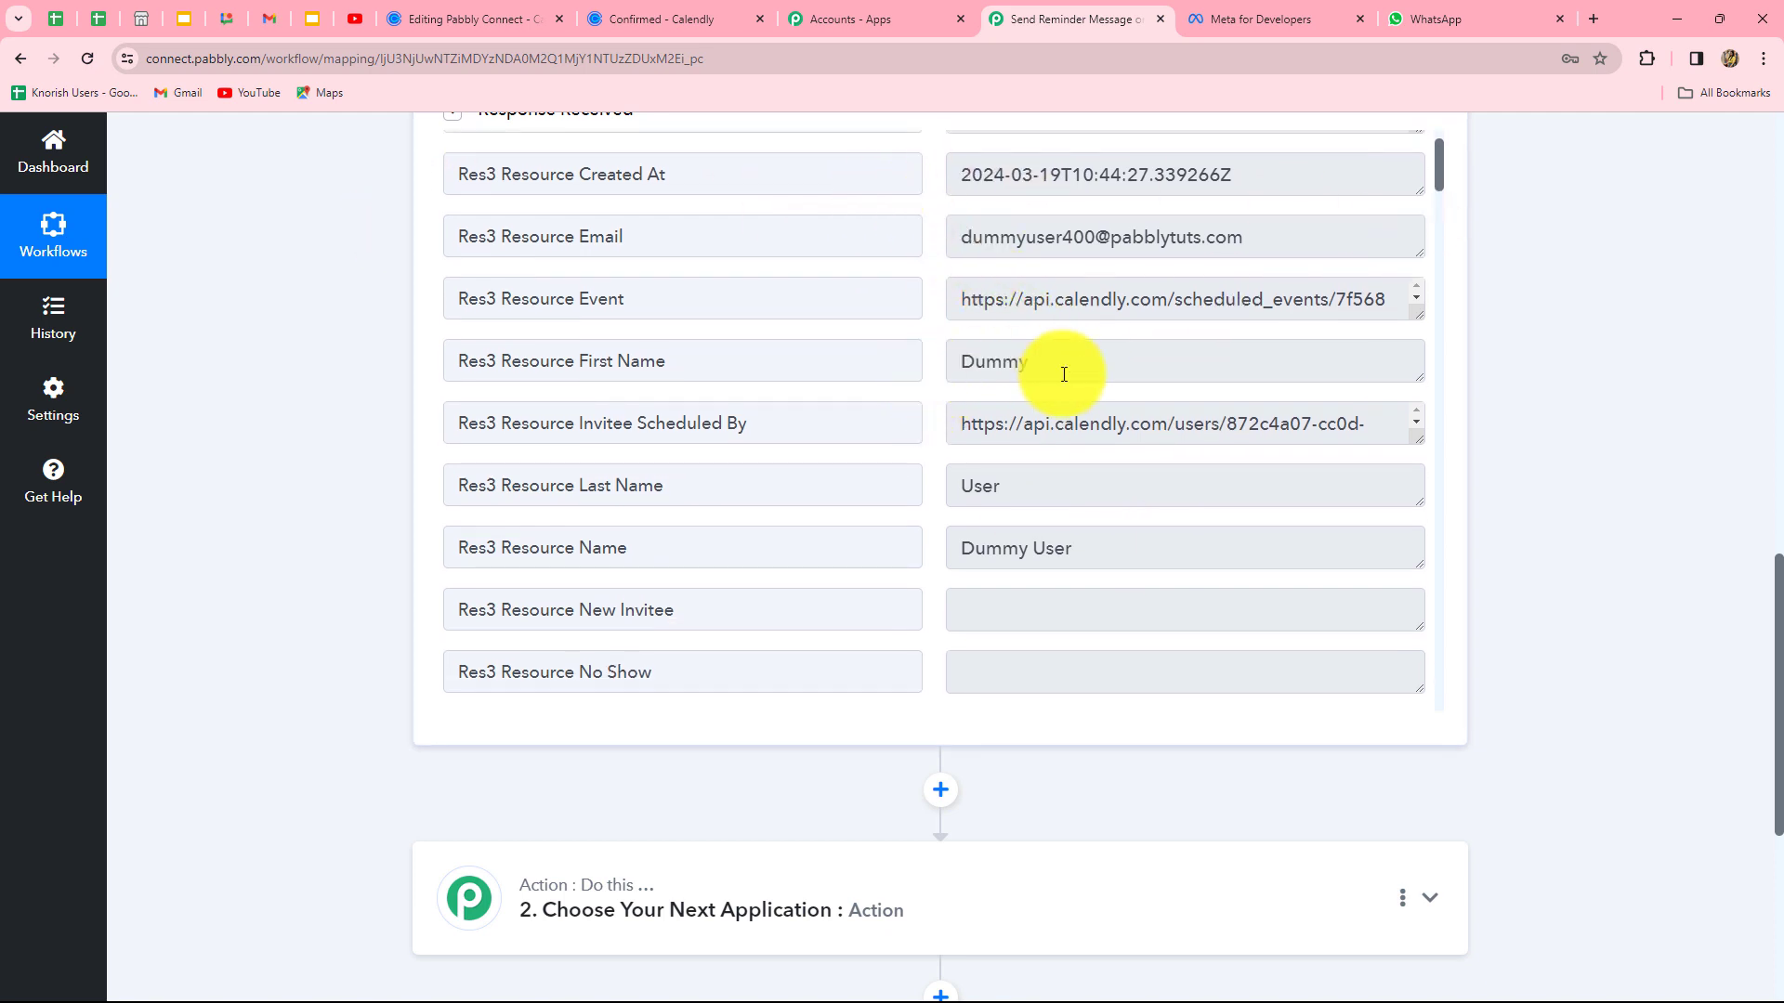
{"action": "scroll", "coordinate": [975, 372], "scroll_direction": "down", "scroll_amount": 3}
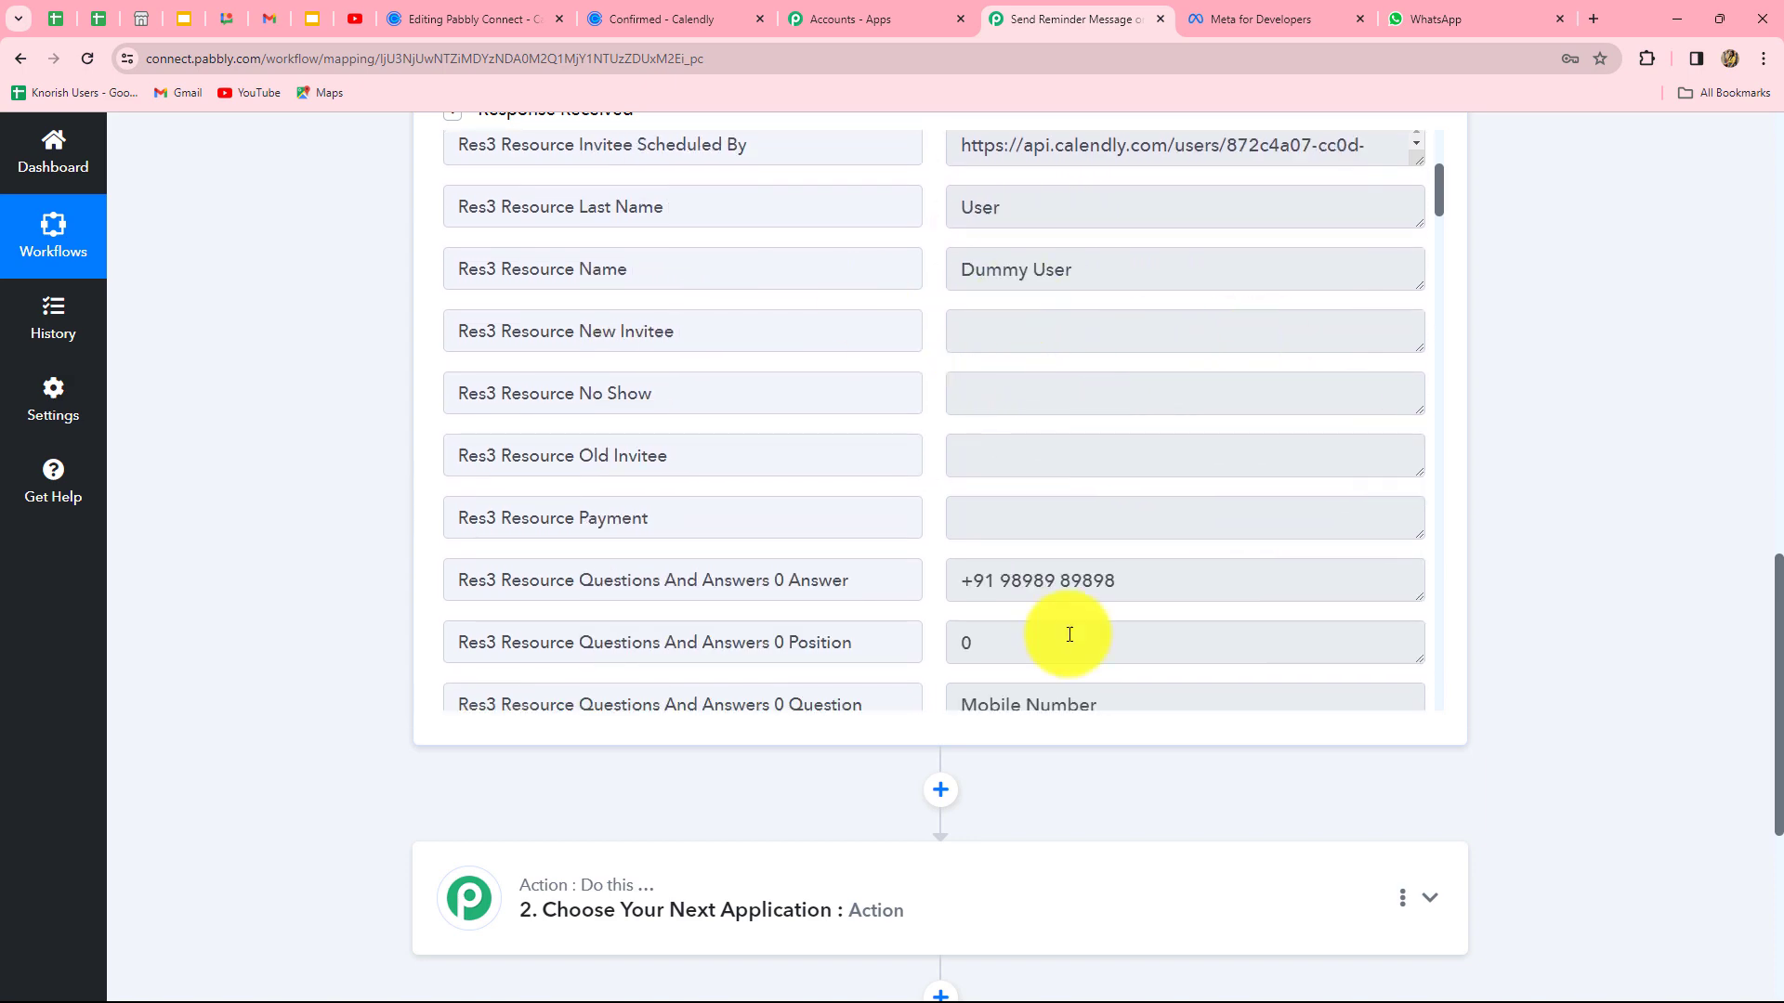
{"action": "scroll", "coordinate": [1048, 470], "scroll_direction": "down", "scroll_amount": 2}
{"action": "scroll", "coordinate": [1103, 529], "scroll_direction": "down", "scroll_amount": 15}
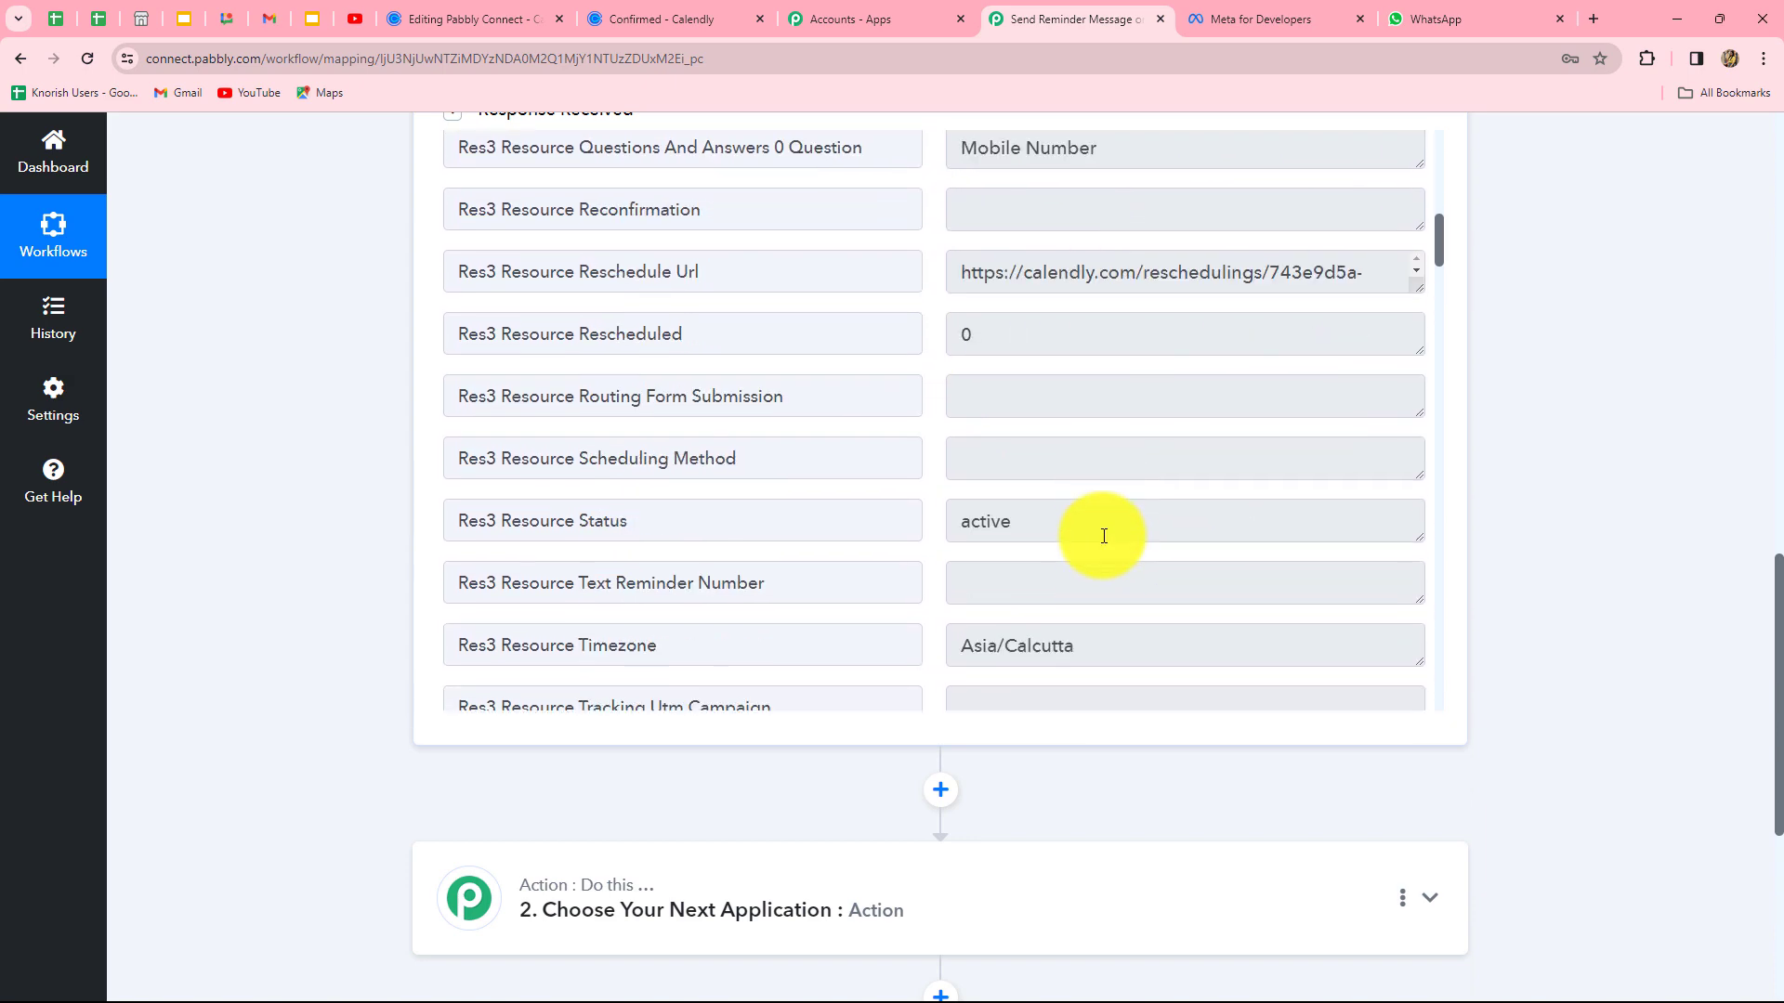
{"action": "scroll", "coordinate": [1246, 558], "scroll_direction": "up", "scroll_amount": 4}
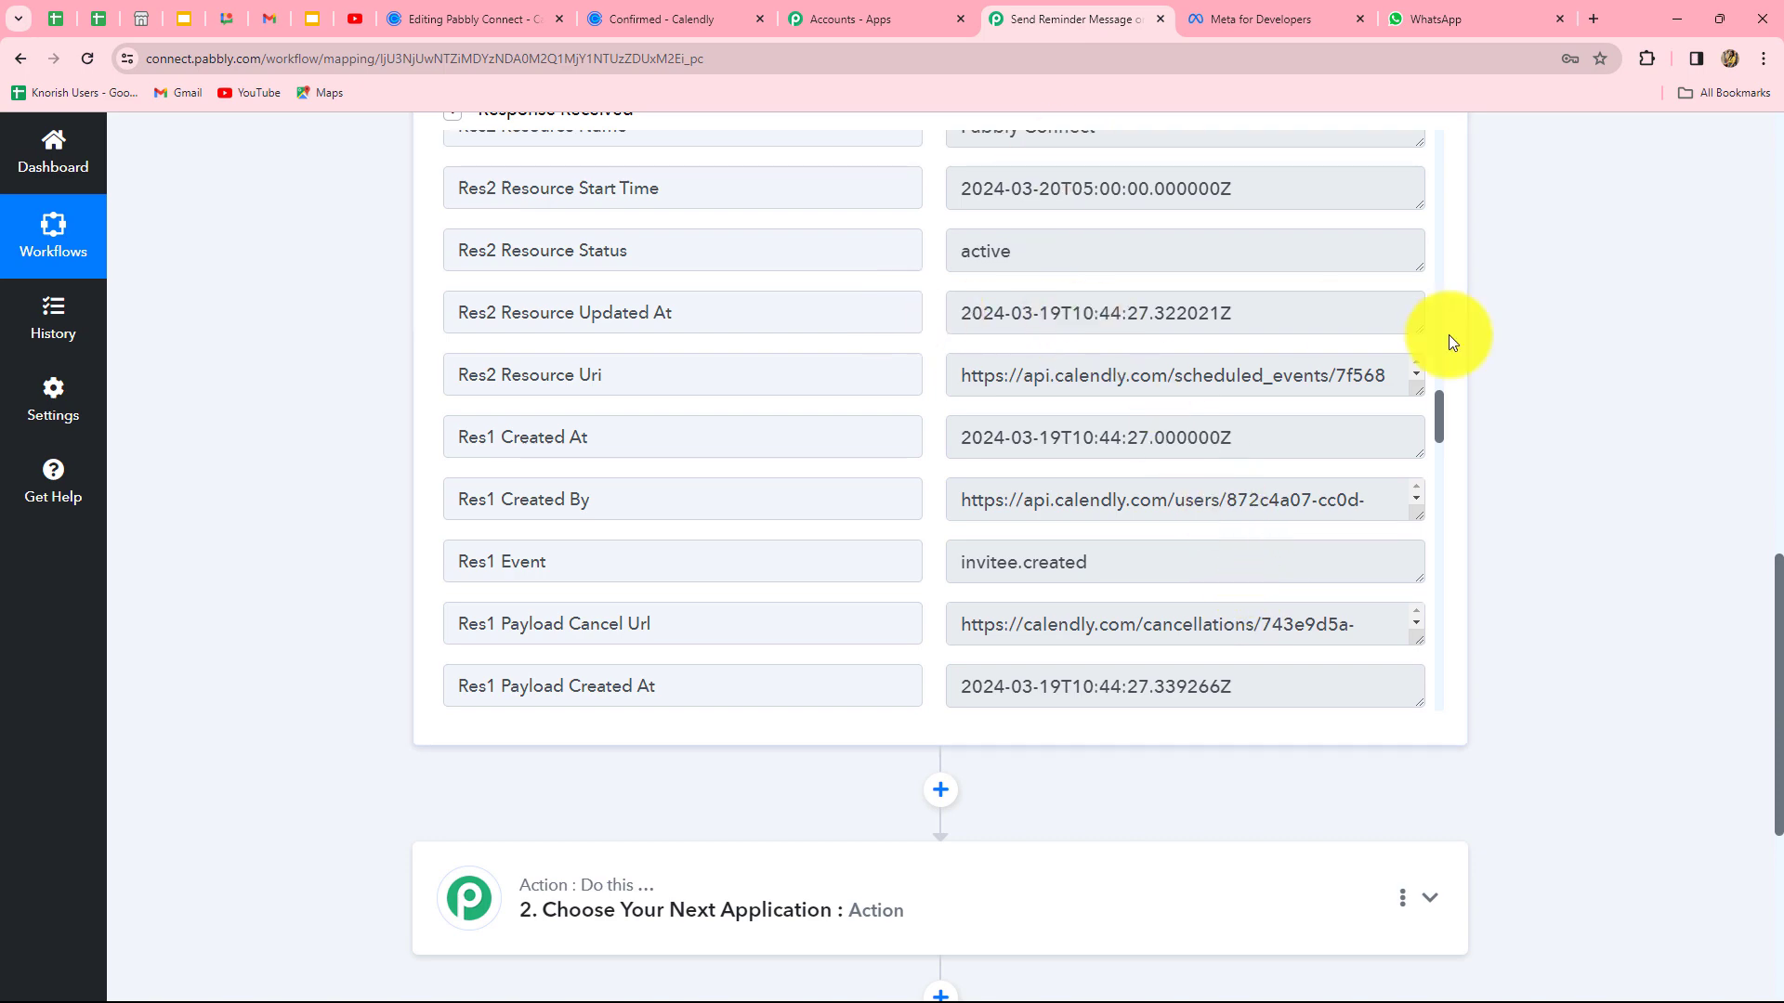
{"action": "scroll", "coordinate": [1063, 595], "scroll_direction": "down", "scroll_amount": 4}
{"action": "scroll", "coordinate": [1273, 605], "scroll_direction": "up", "scroll_amount": 15}
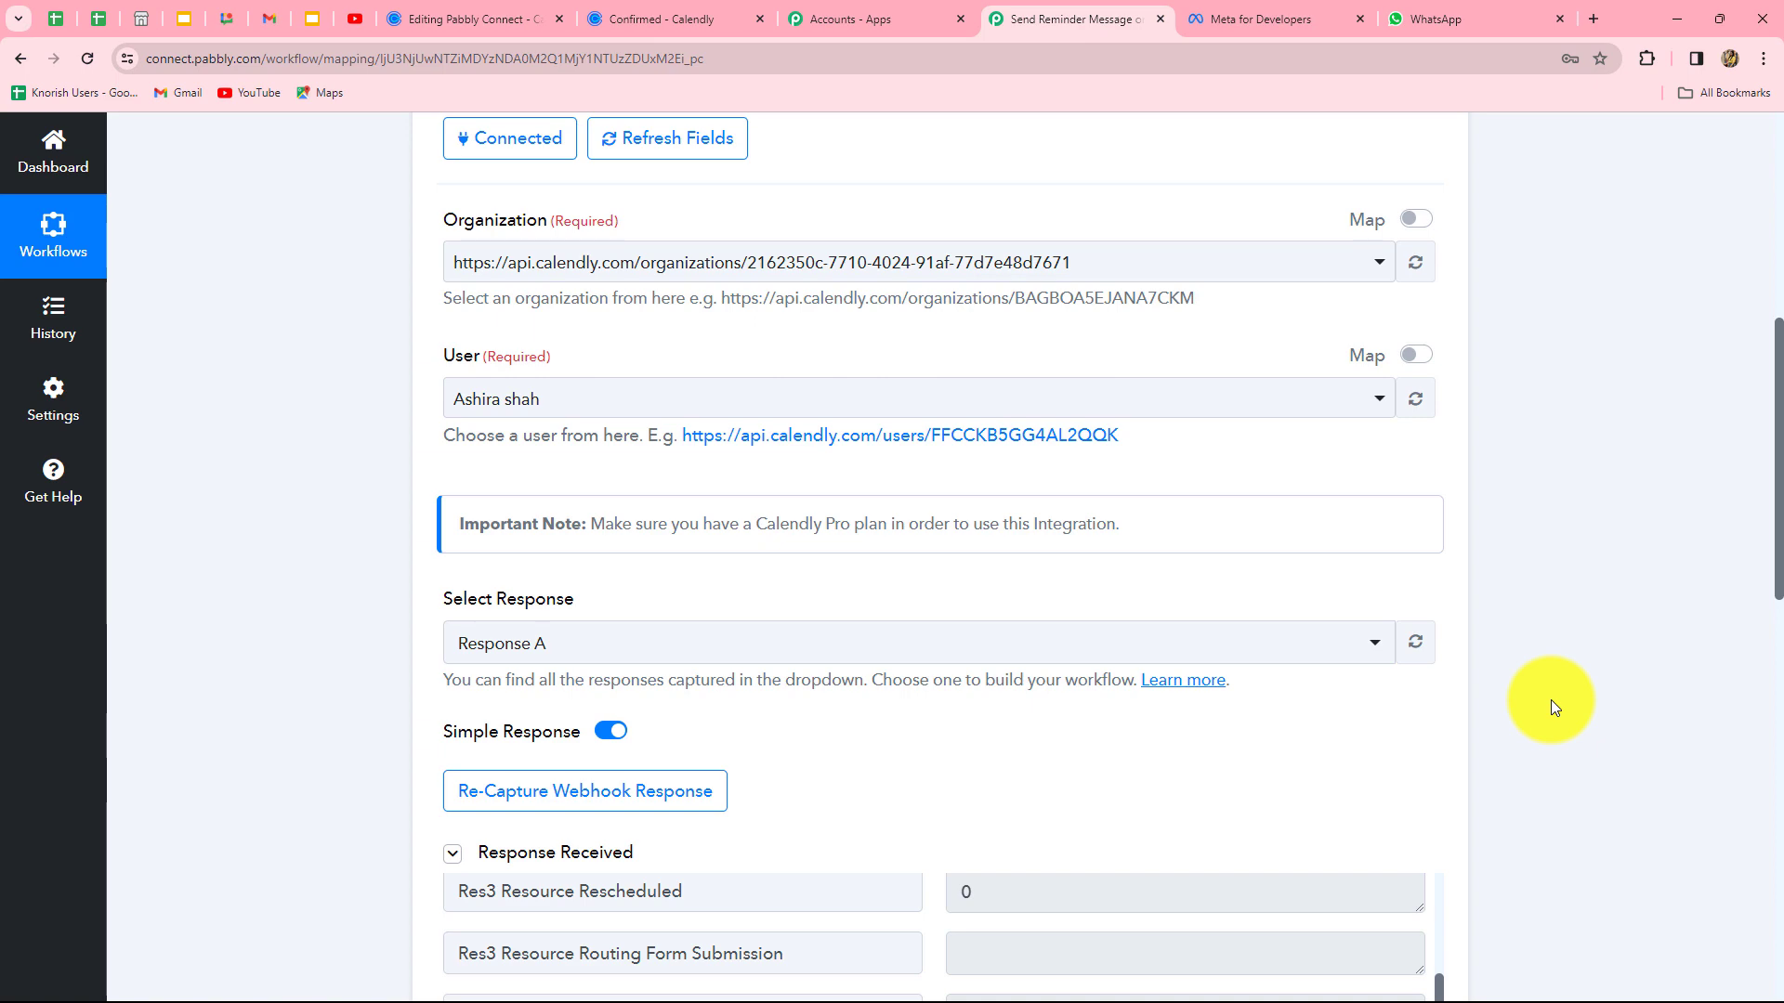
{"action": "scroll", "coordinate": [1602, 634], "scroll_direction": "down", "scroll_amount": 8}
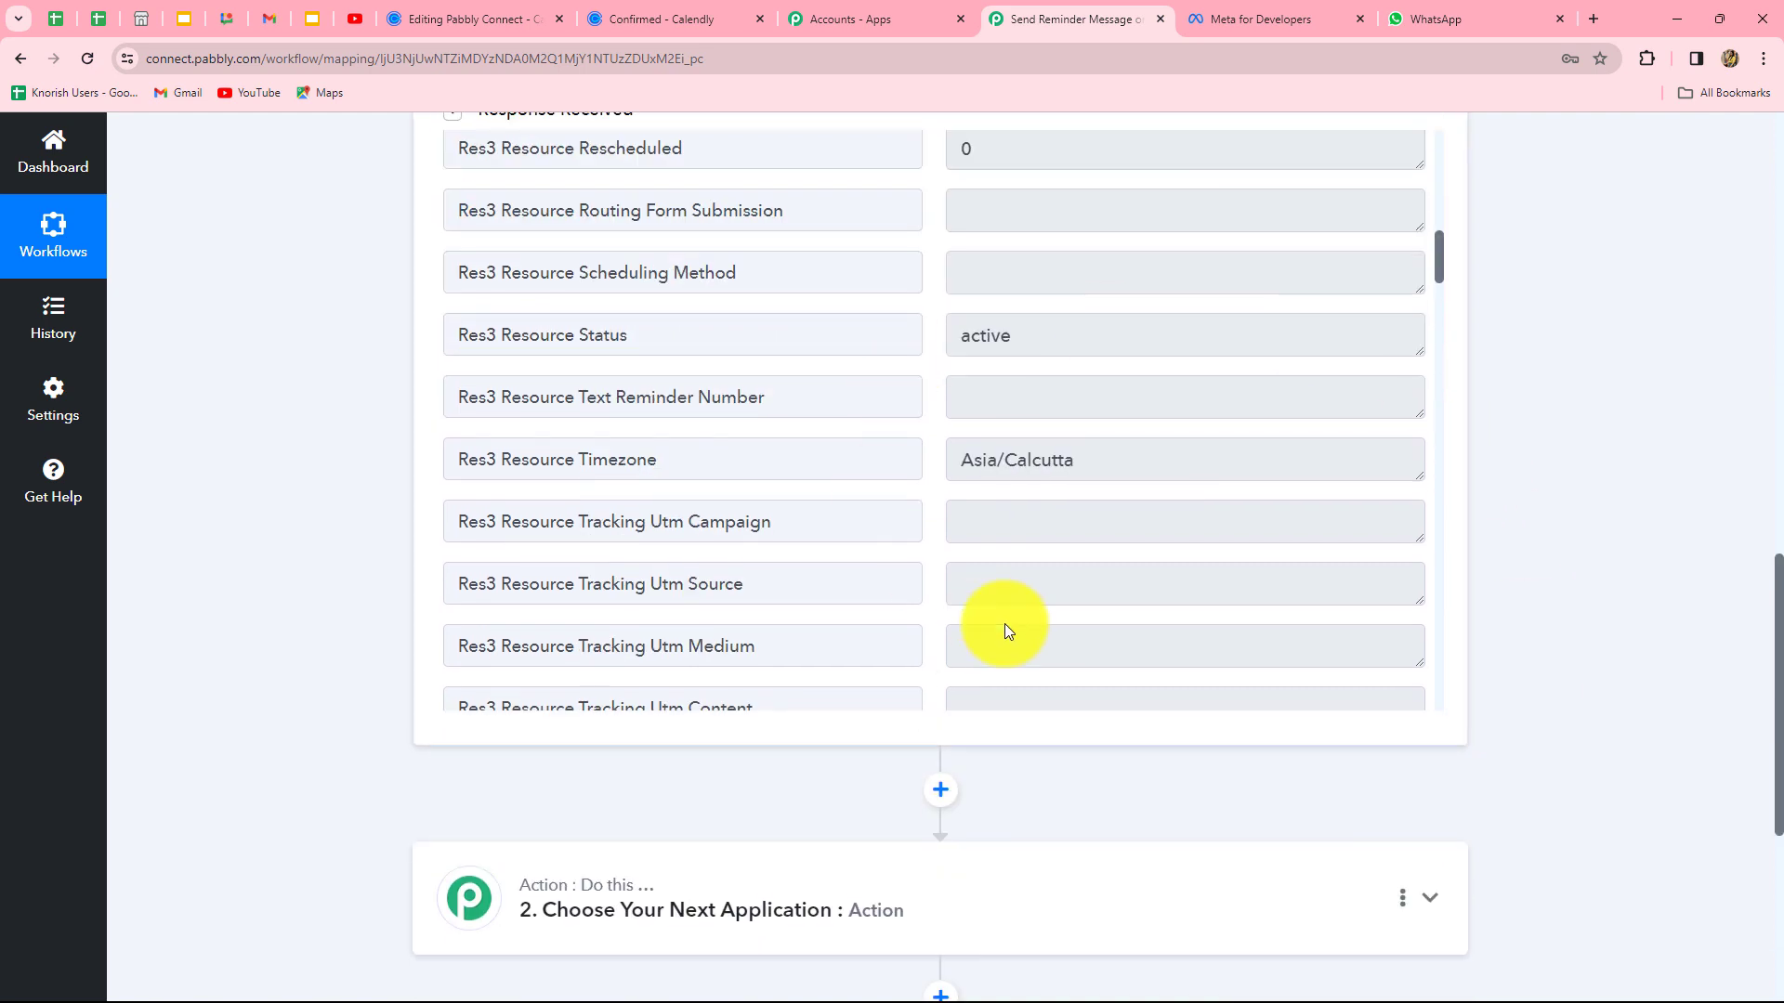
{"action": "scroll", "coordinate": [1620, 645], "scroll_direction": "down", "scroll_amount": 5}
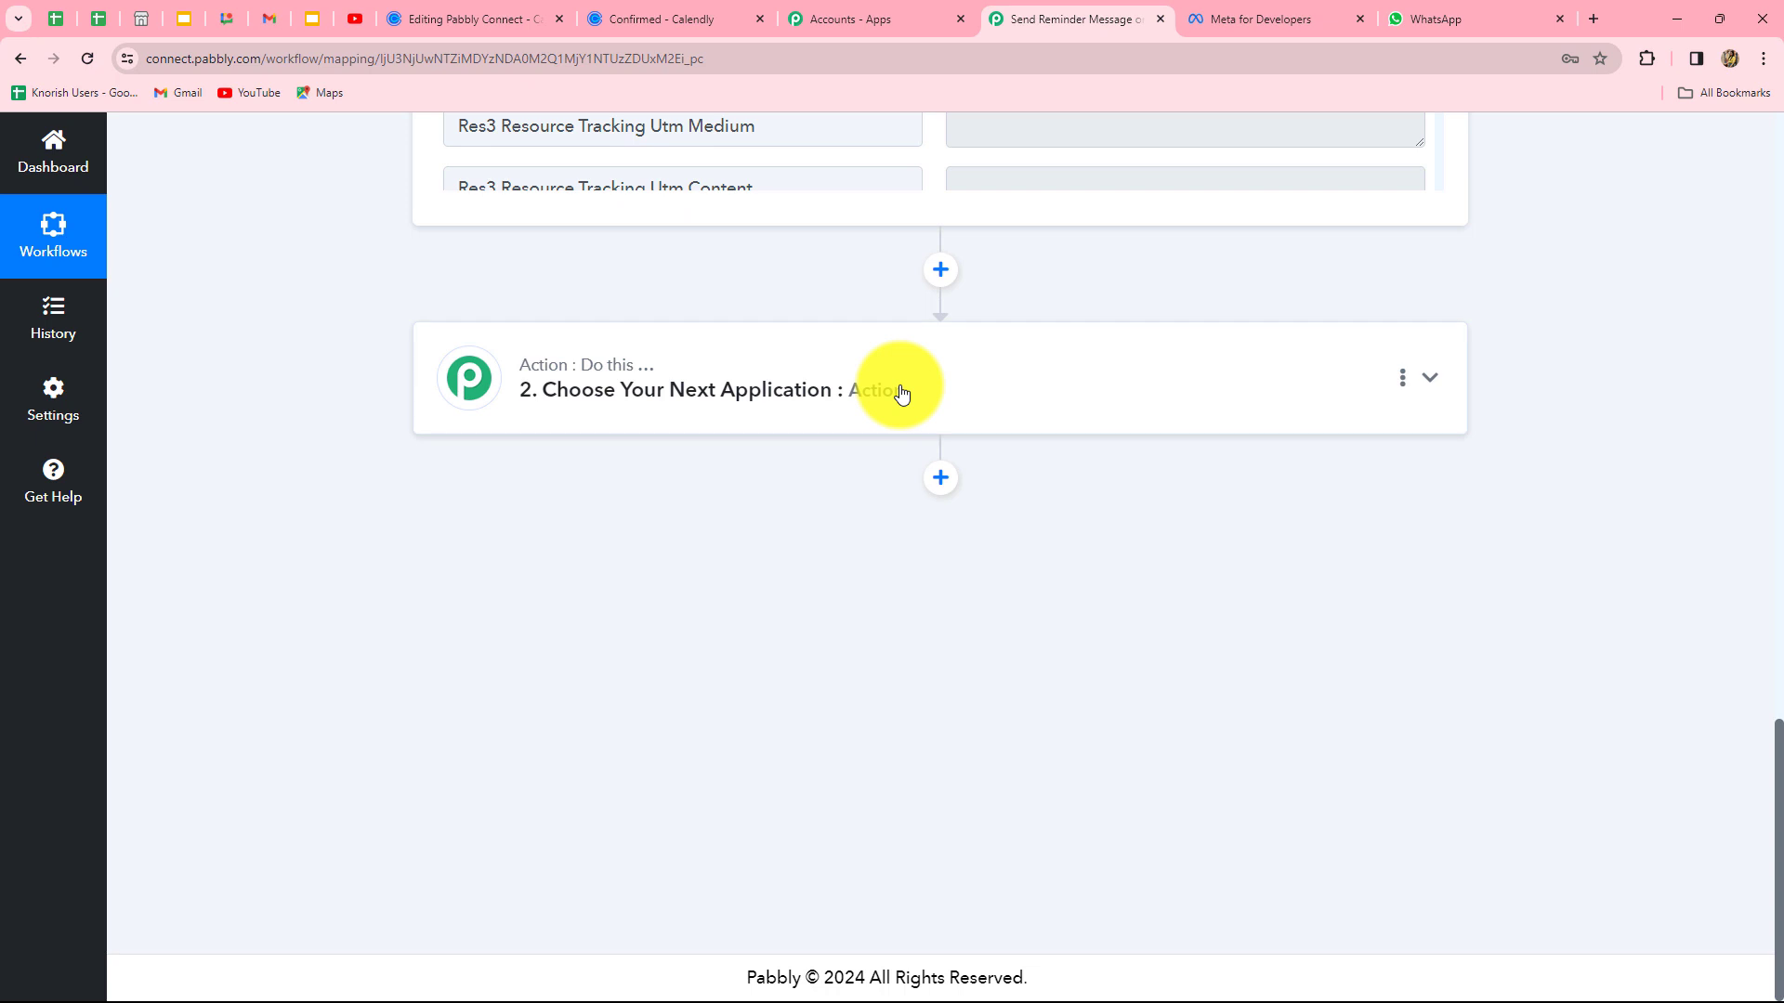
{"action": "scroll", "coordinate": [929, 390], "scroll_direction": "up", "scroll_amount": 8}
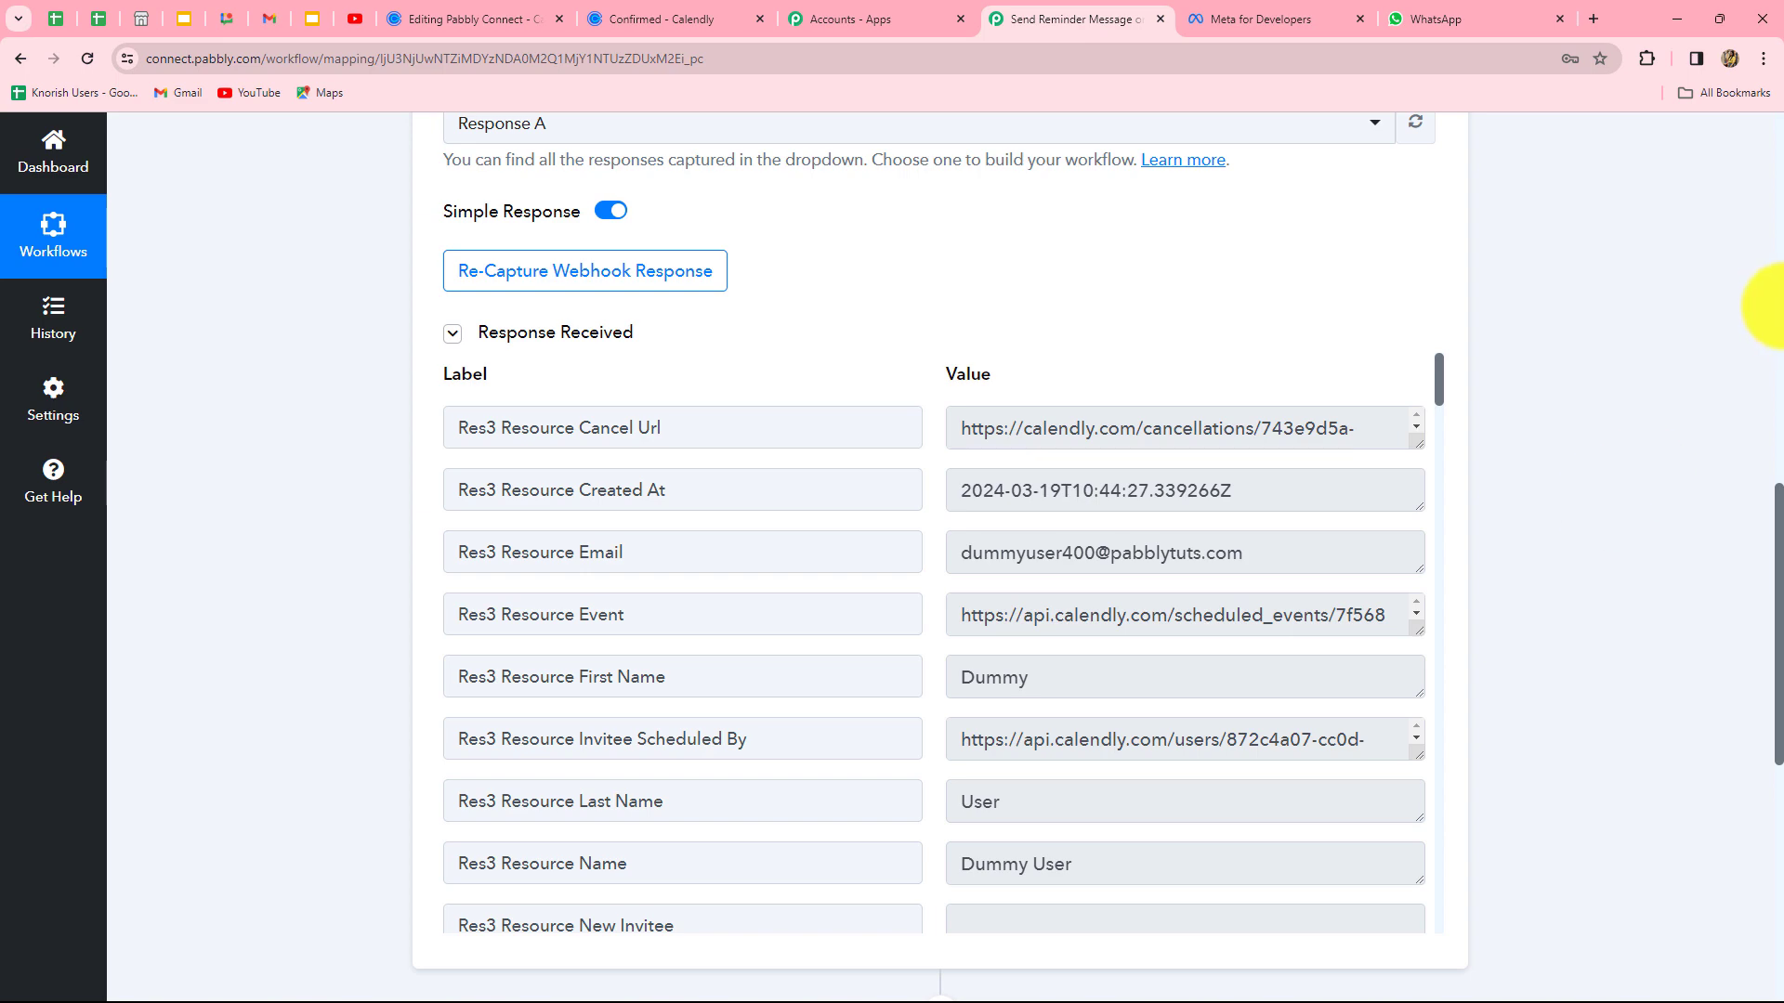
{"action": "scroll", "coordinate": [1670, 371], "scroll_direction": "down", "scroll_amount": 8}
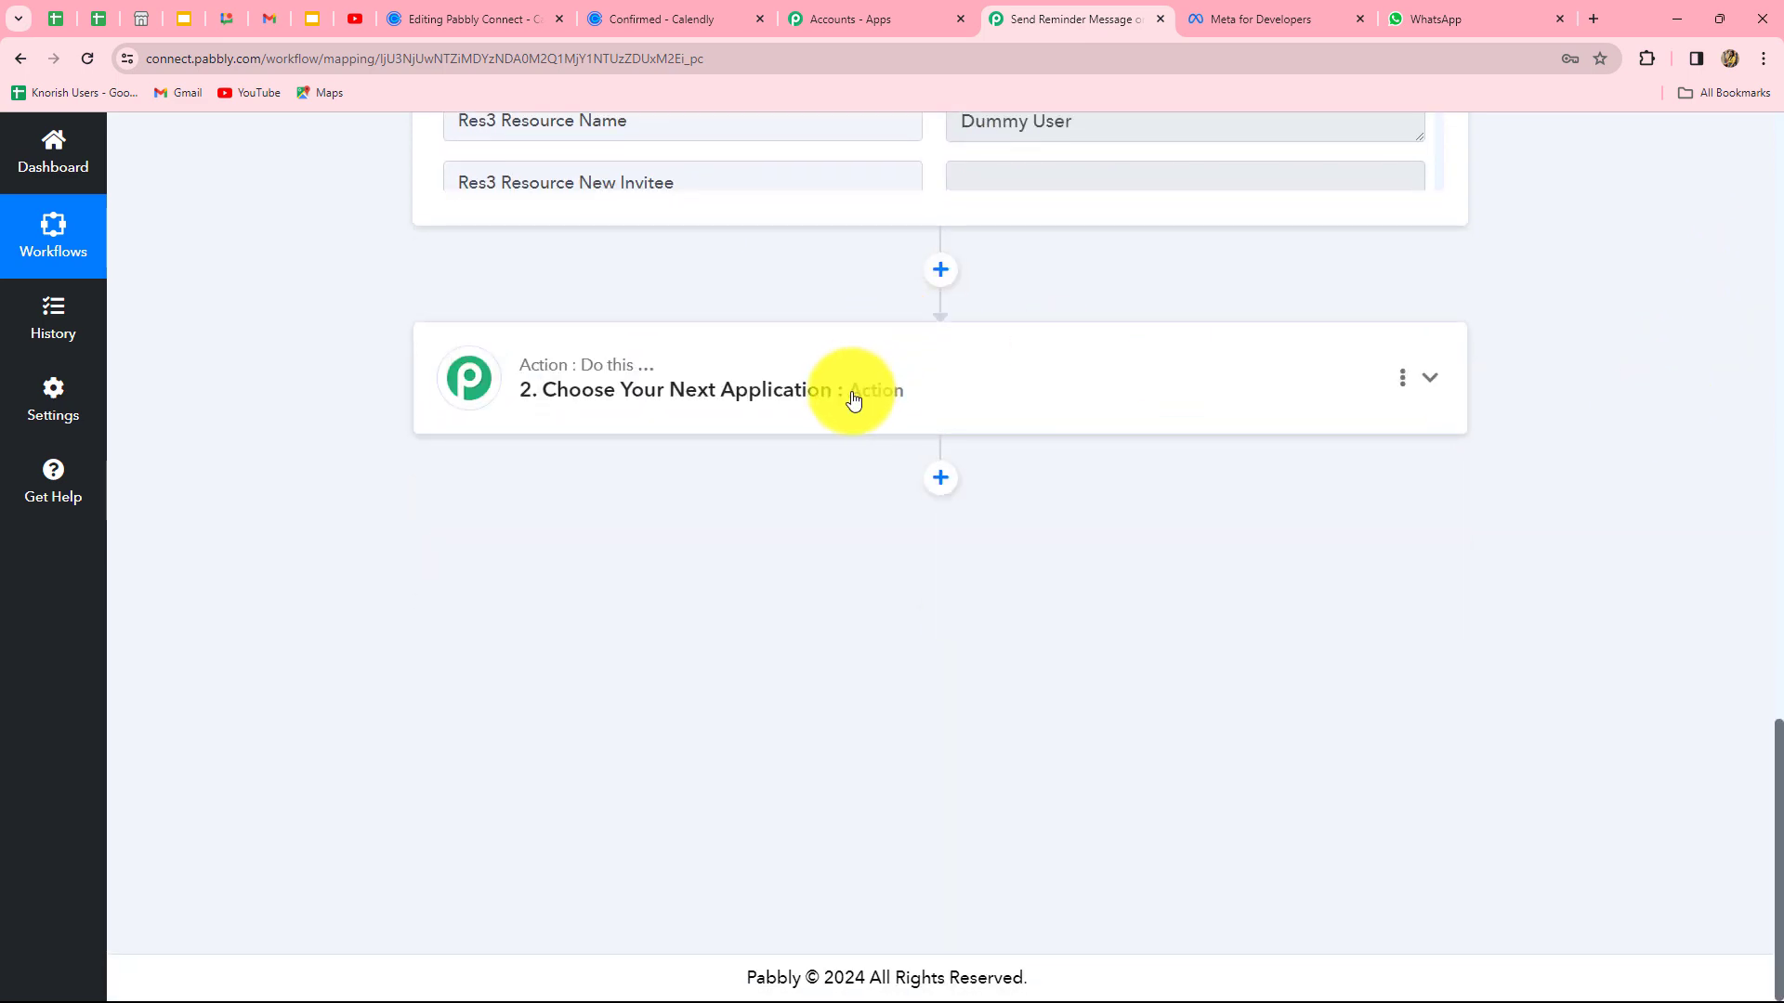
Set step 2's app to Date/Time Formatter (Pabbly), found by searching 'date'.
{"action": "left_click", "coordinate": [848, 399]}
{"action": "scroll", "coordinate": [702, 441], "scroll_direction": "up", "scroll_amount": 4}
{"action": "left_click", "coordinate": [555, 510]}
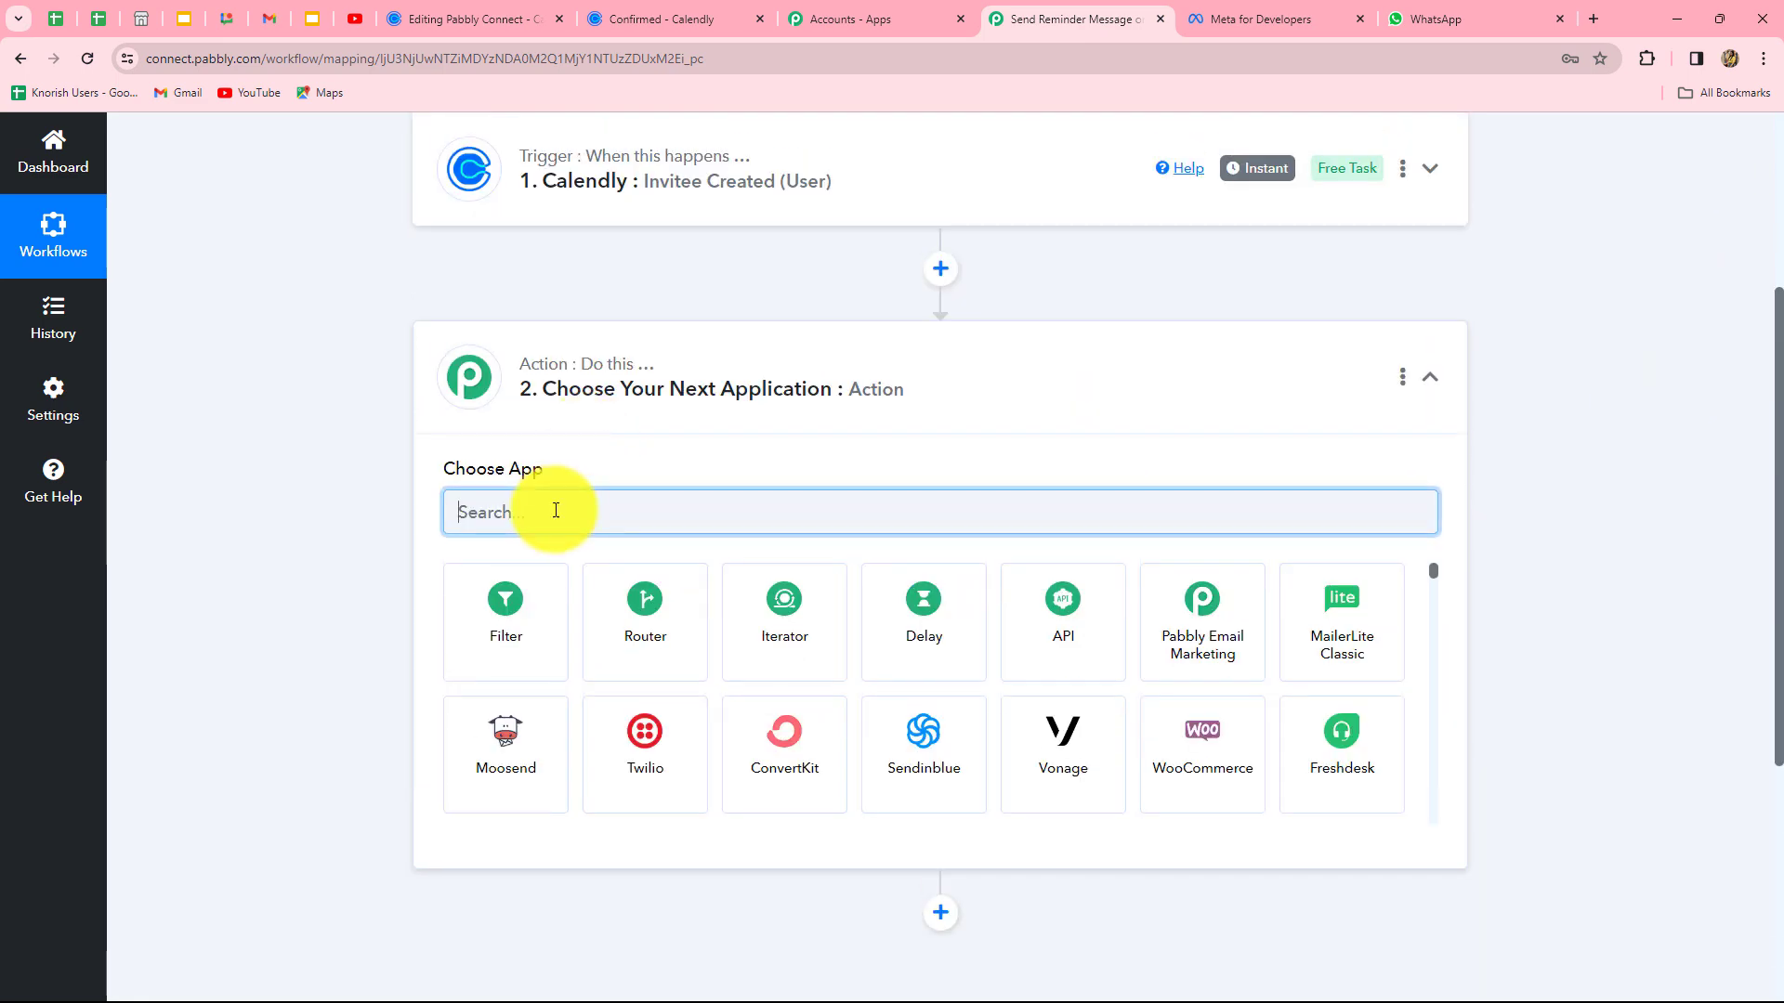
{"action": "type", "text": "date"}
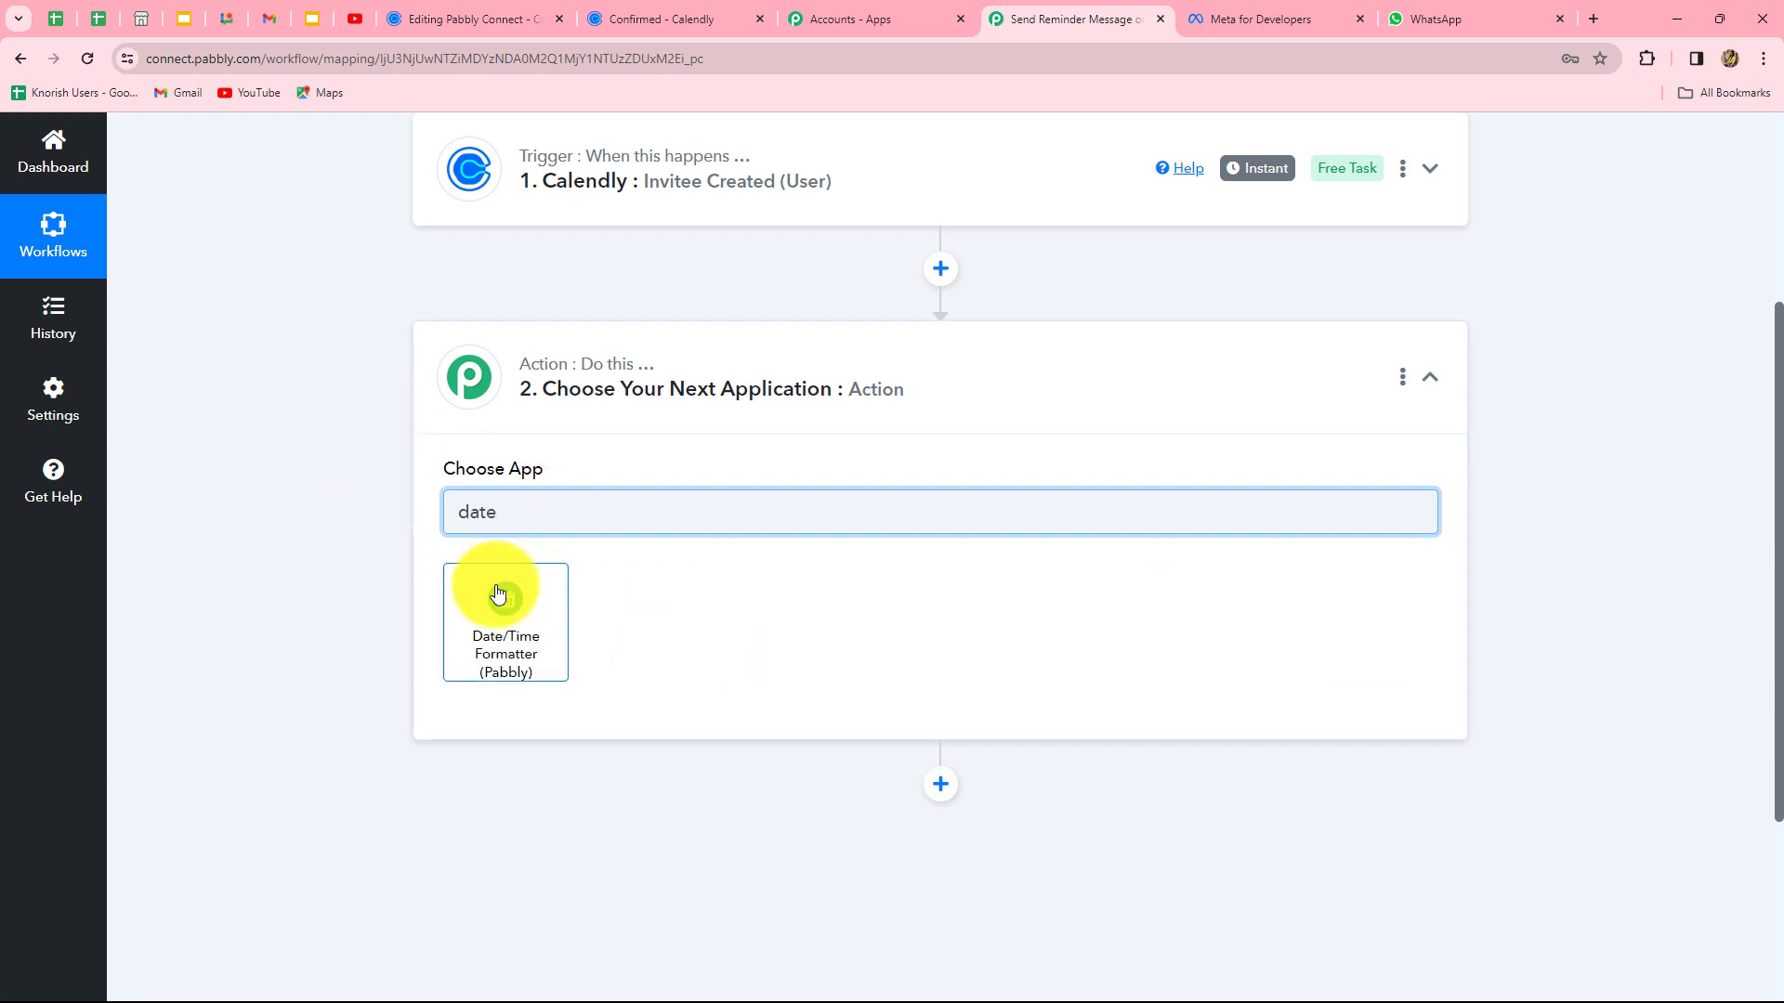
{"action": "left_click", "coordinate": [499, 595]}
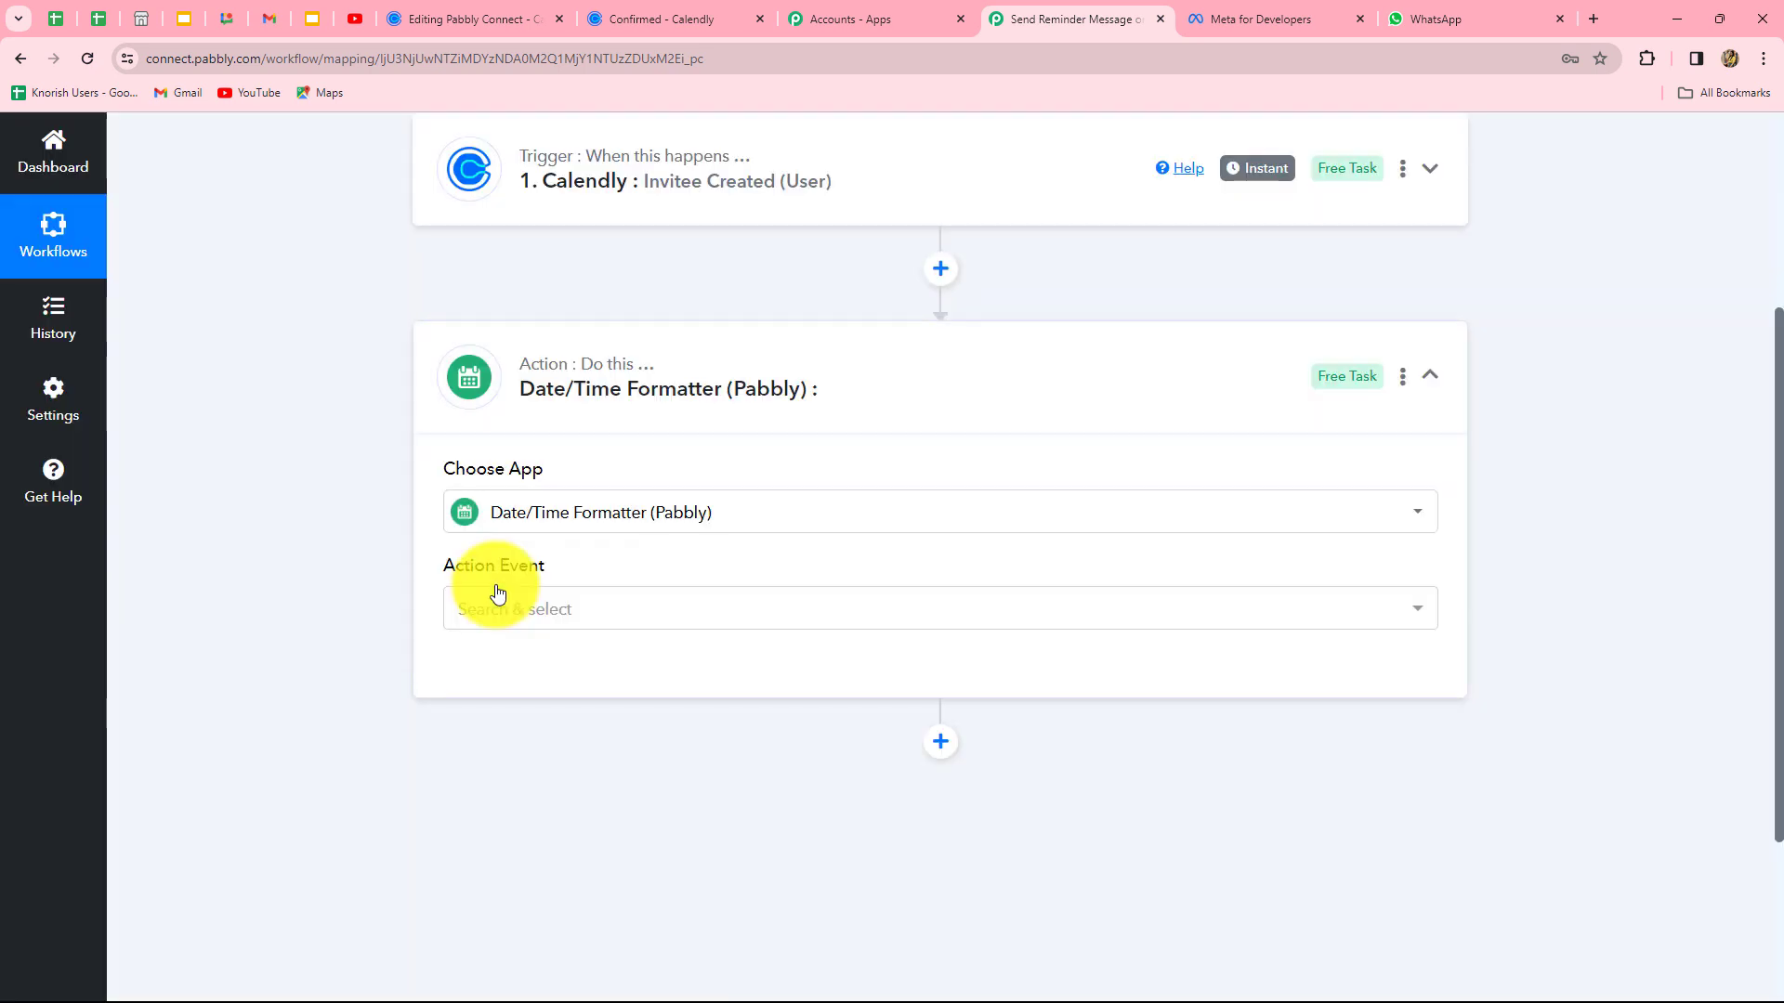
{"action": "left_click", "coordinate": [557, 621]}
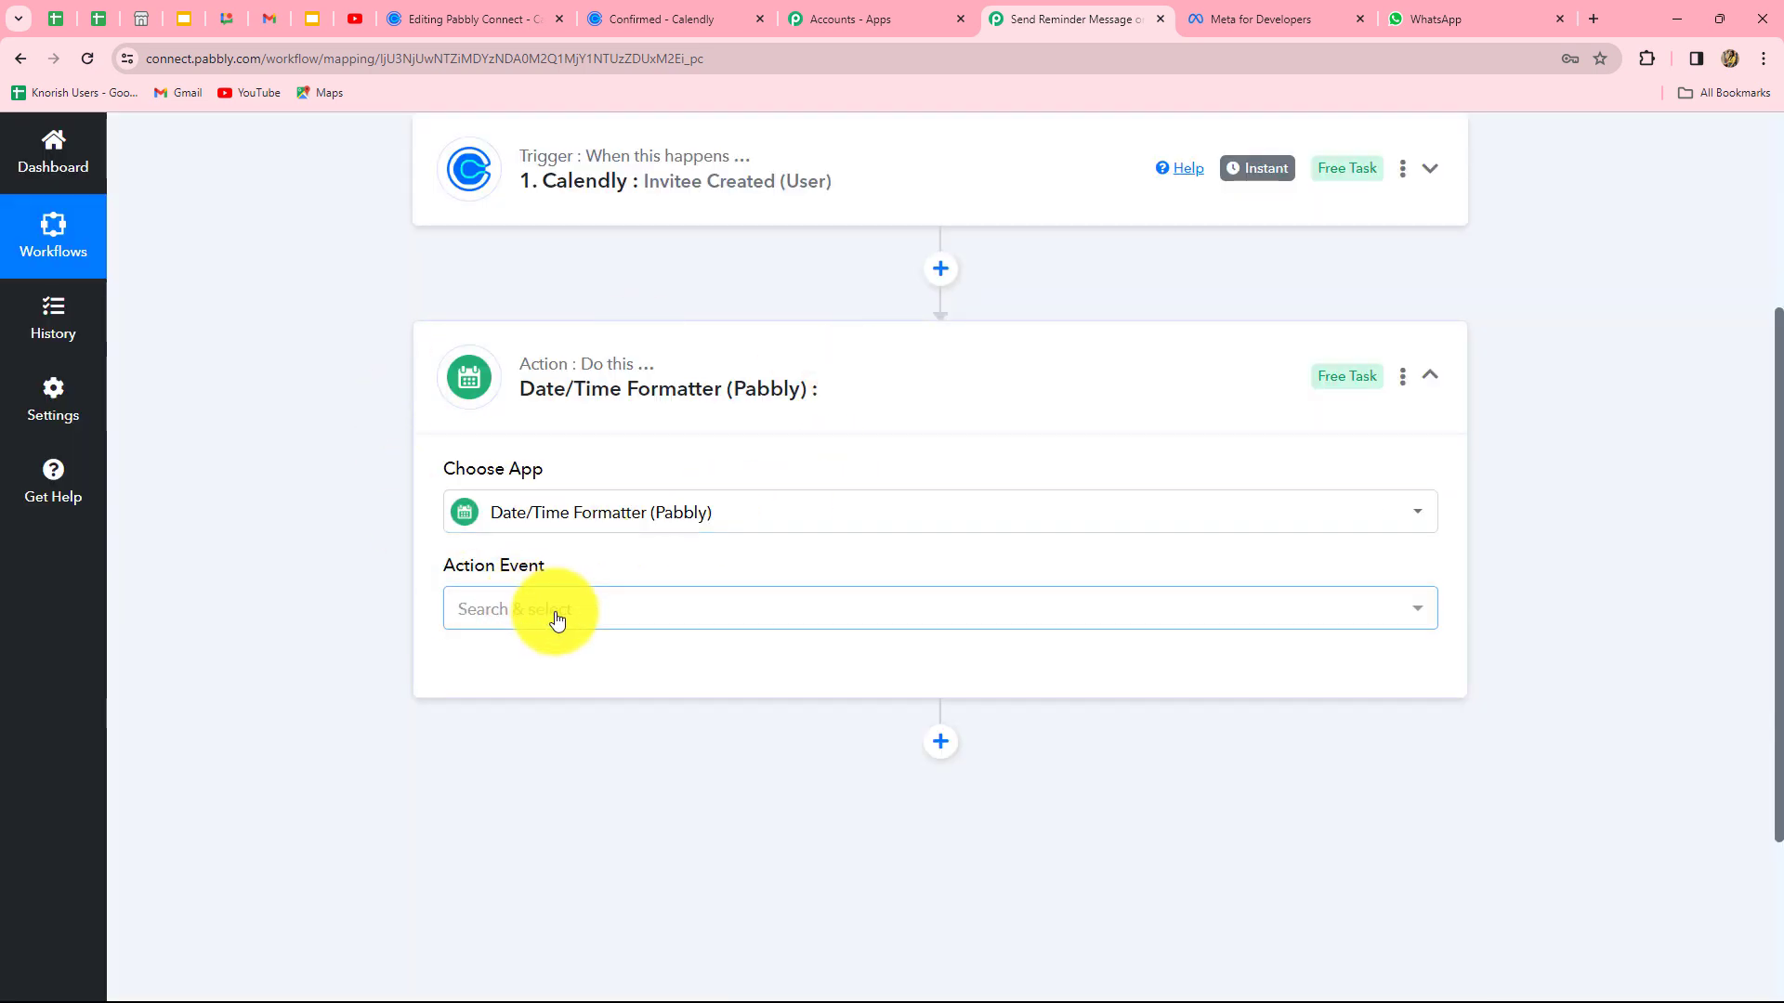
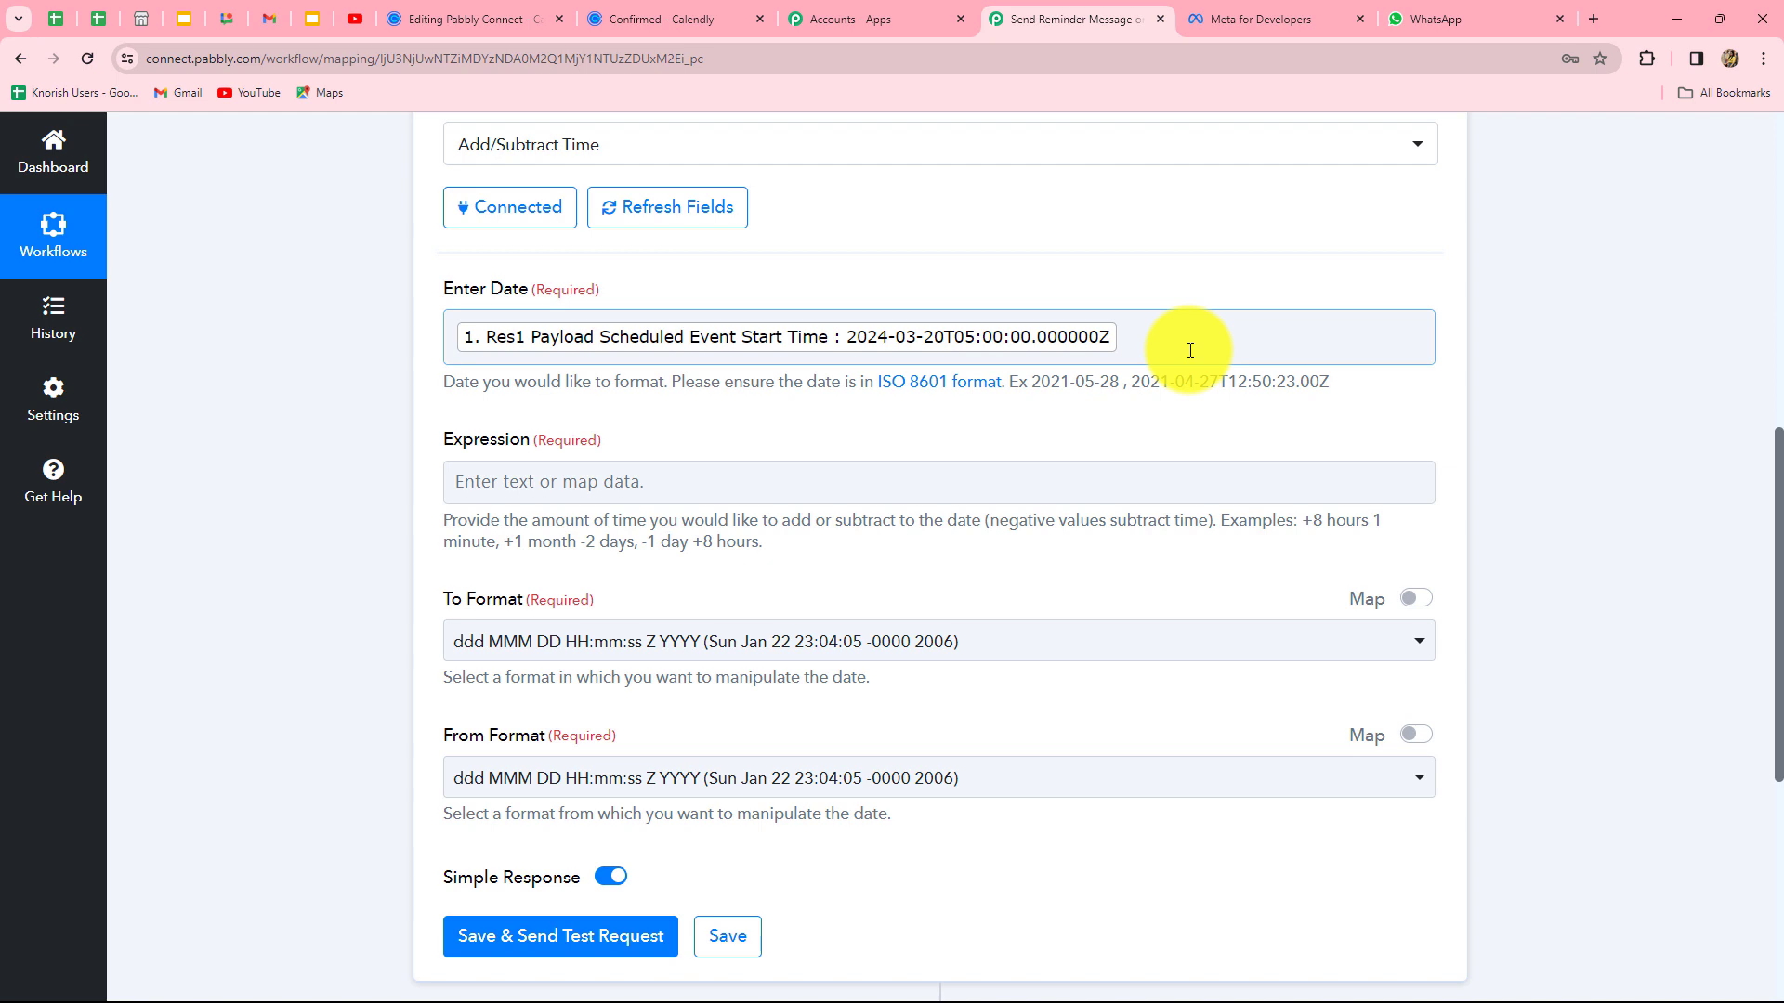
Enter '-30 Minute' as the date step's time offset expression.
{"action": "scroll", "coordinate": [1179, 349], "scroll_direction": "up", "scroll_amount": 1}
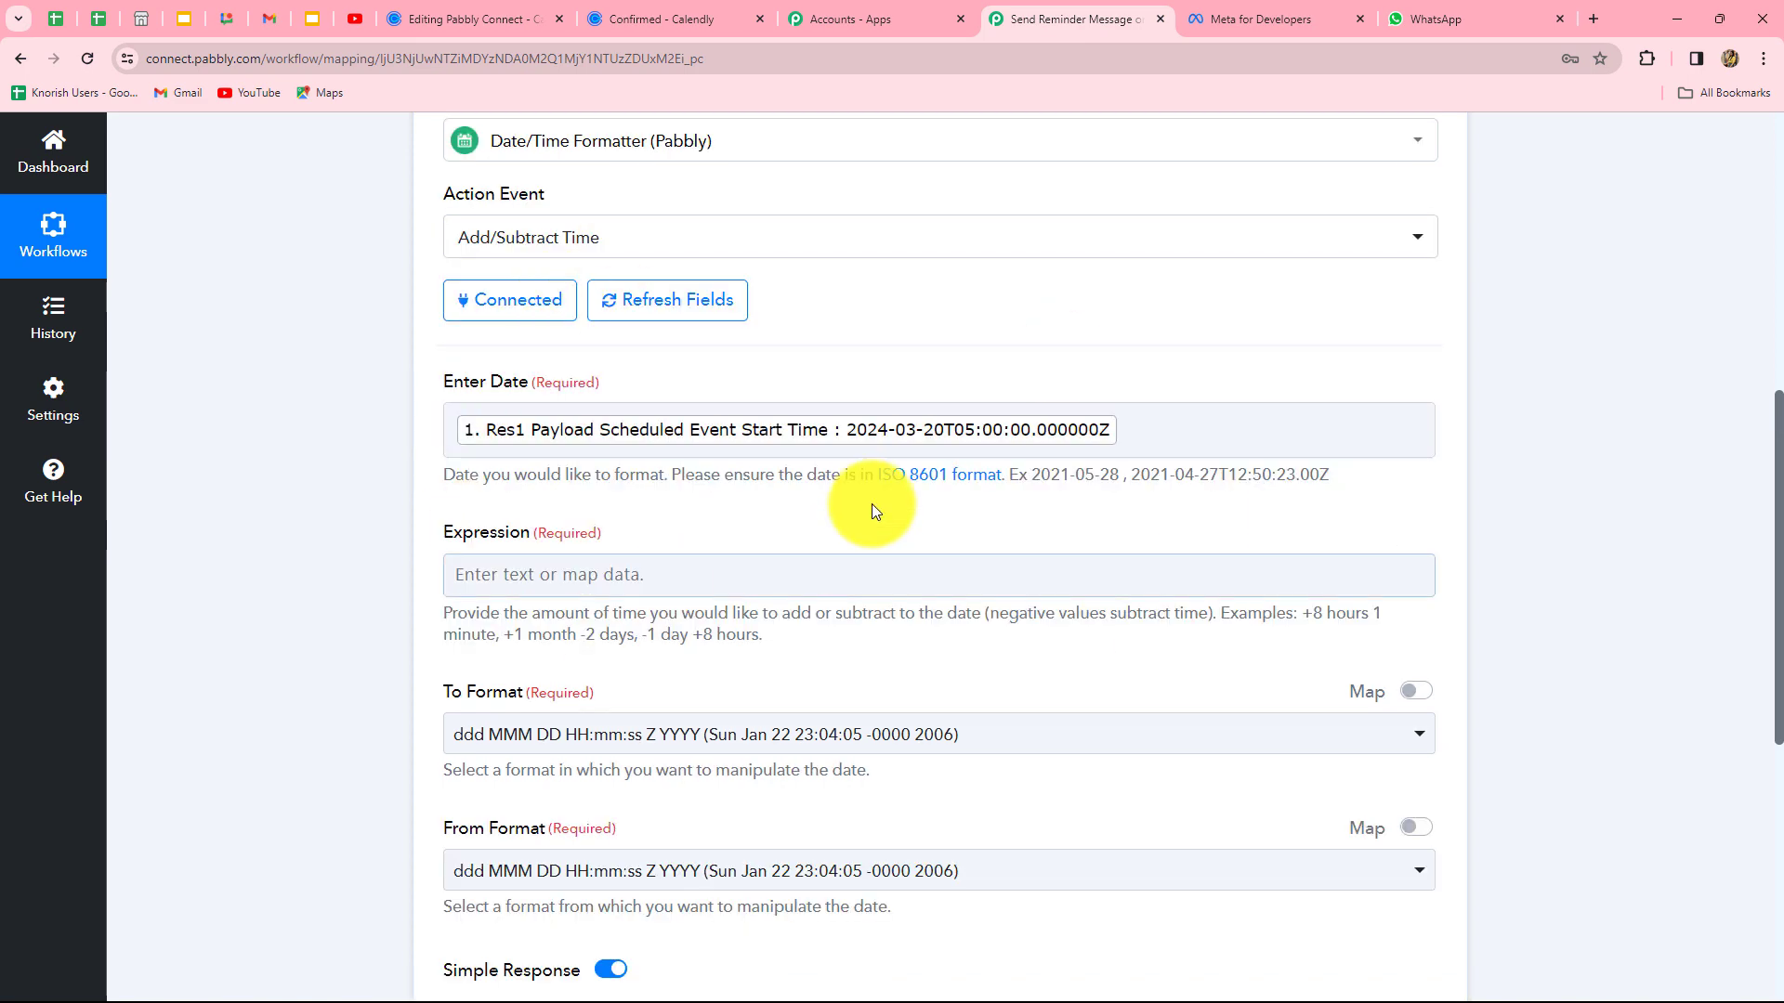
{"action": "scroll", "coordinate": [884, 595], "scroll_direction": "down", "scroll_amount": 4}
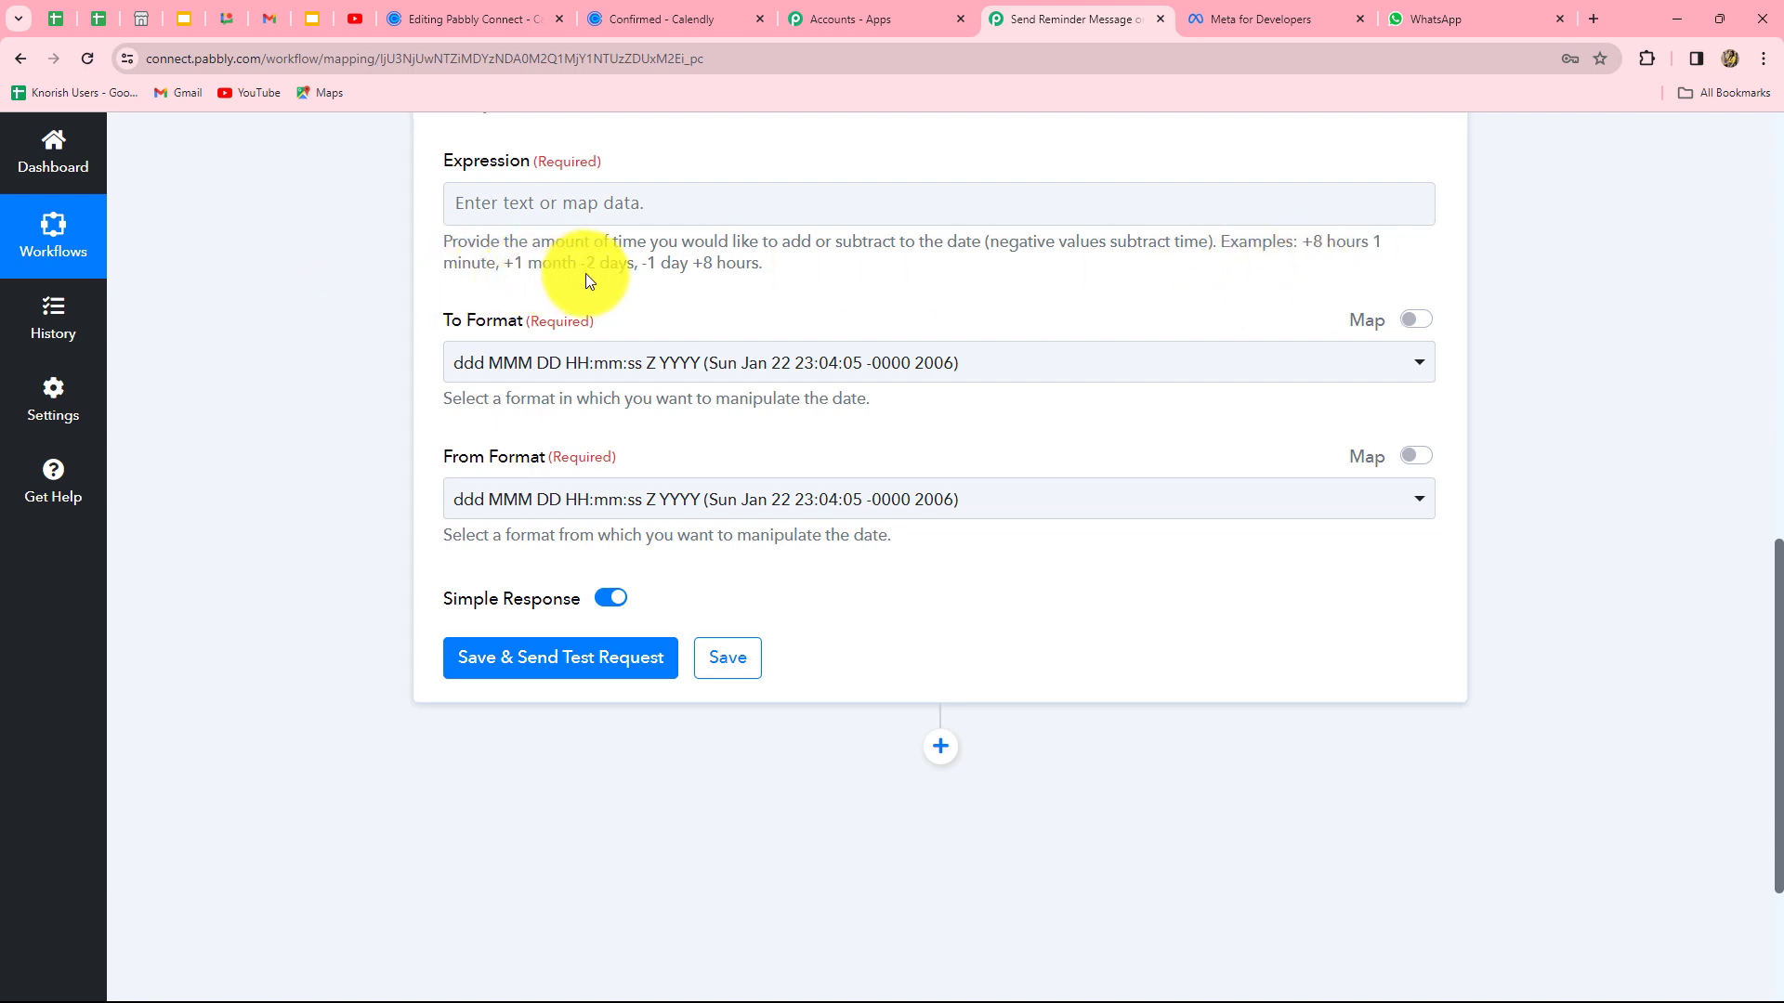
{"action": "left_click", "coordinate": [584, 217]}
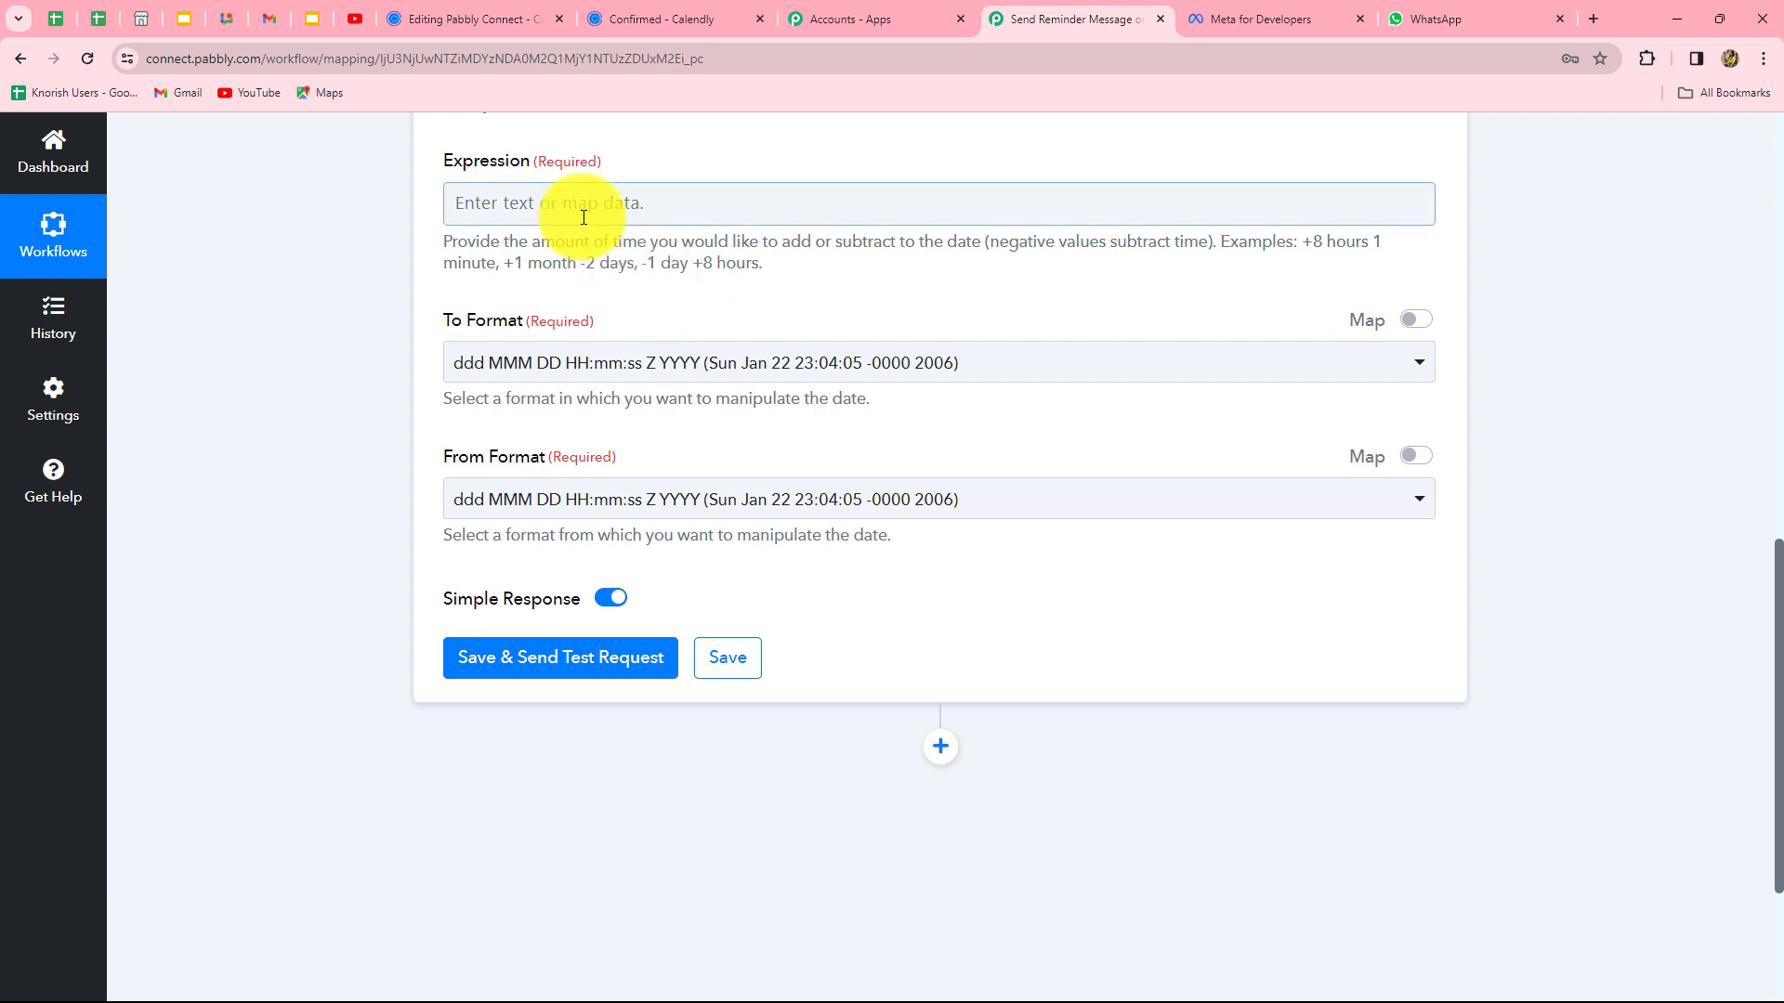
{"action": "scroll", "coordinate": [584, 218], "scroll_direction": "up", "scroll_amount": 2}
{"action": "left_click", "coordinate": [690, 395]}
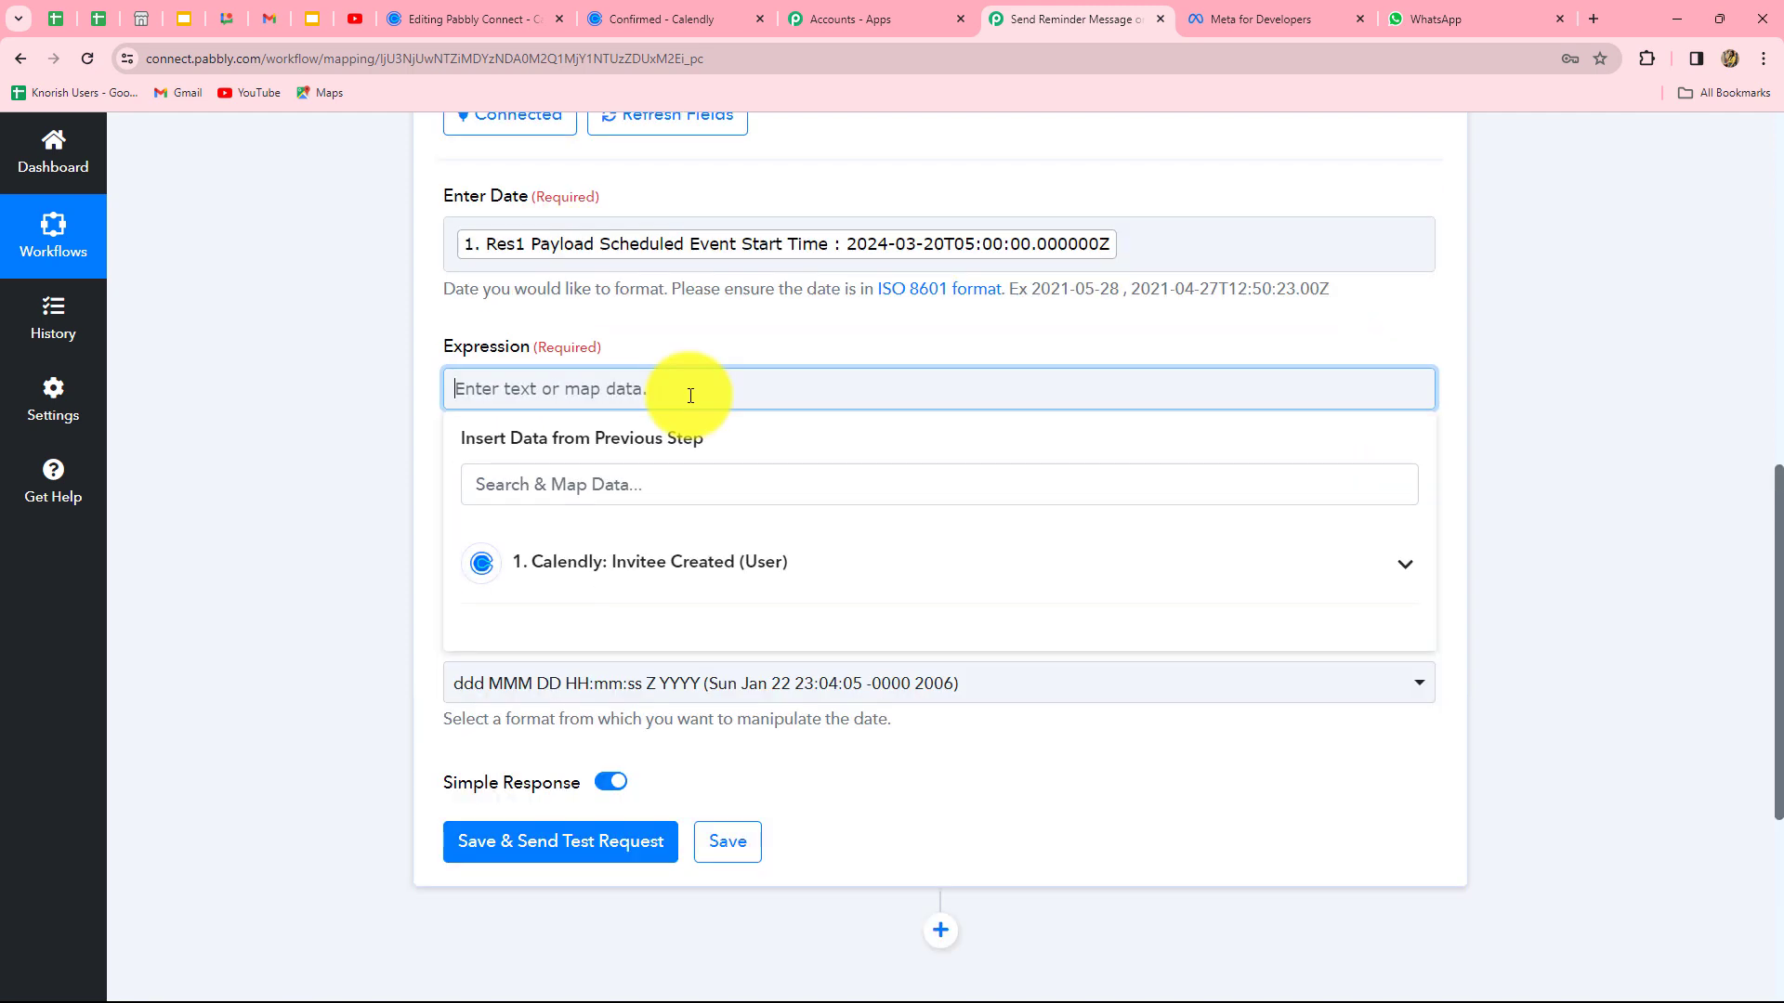
{"action": "type", "text": "-30 Minute"}
{"action": "left_click", "coordinate": [494, 498]}
{"action": "scroll", "coordinate": [495, 498], "scroll_direction": "down", "scroll_amount": 2}
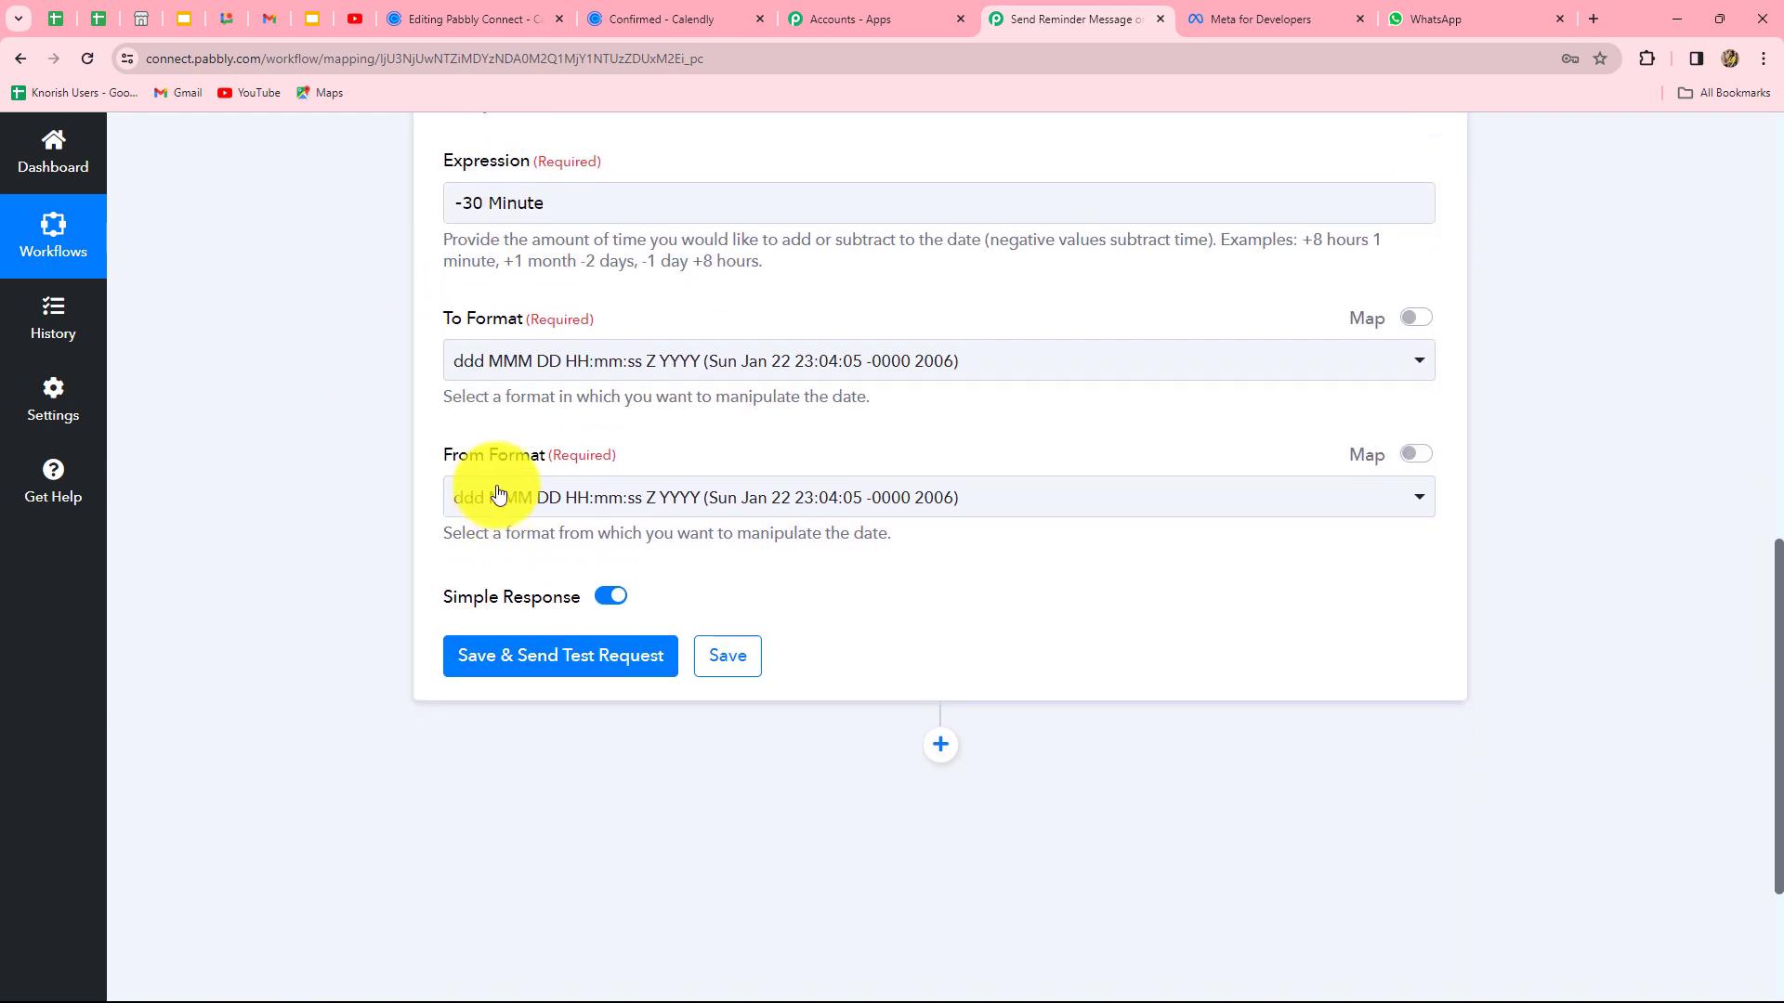
Set To Format to YYYY-MM-DD HH:mm:ss and From Format to YYYY-MM-DDTHH:mm:ssZ.
{"action": "left_click", "coordinate": [878, 373]}
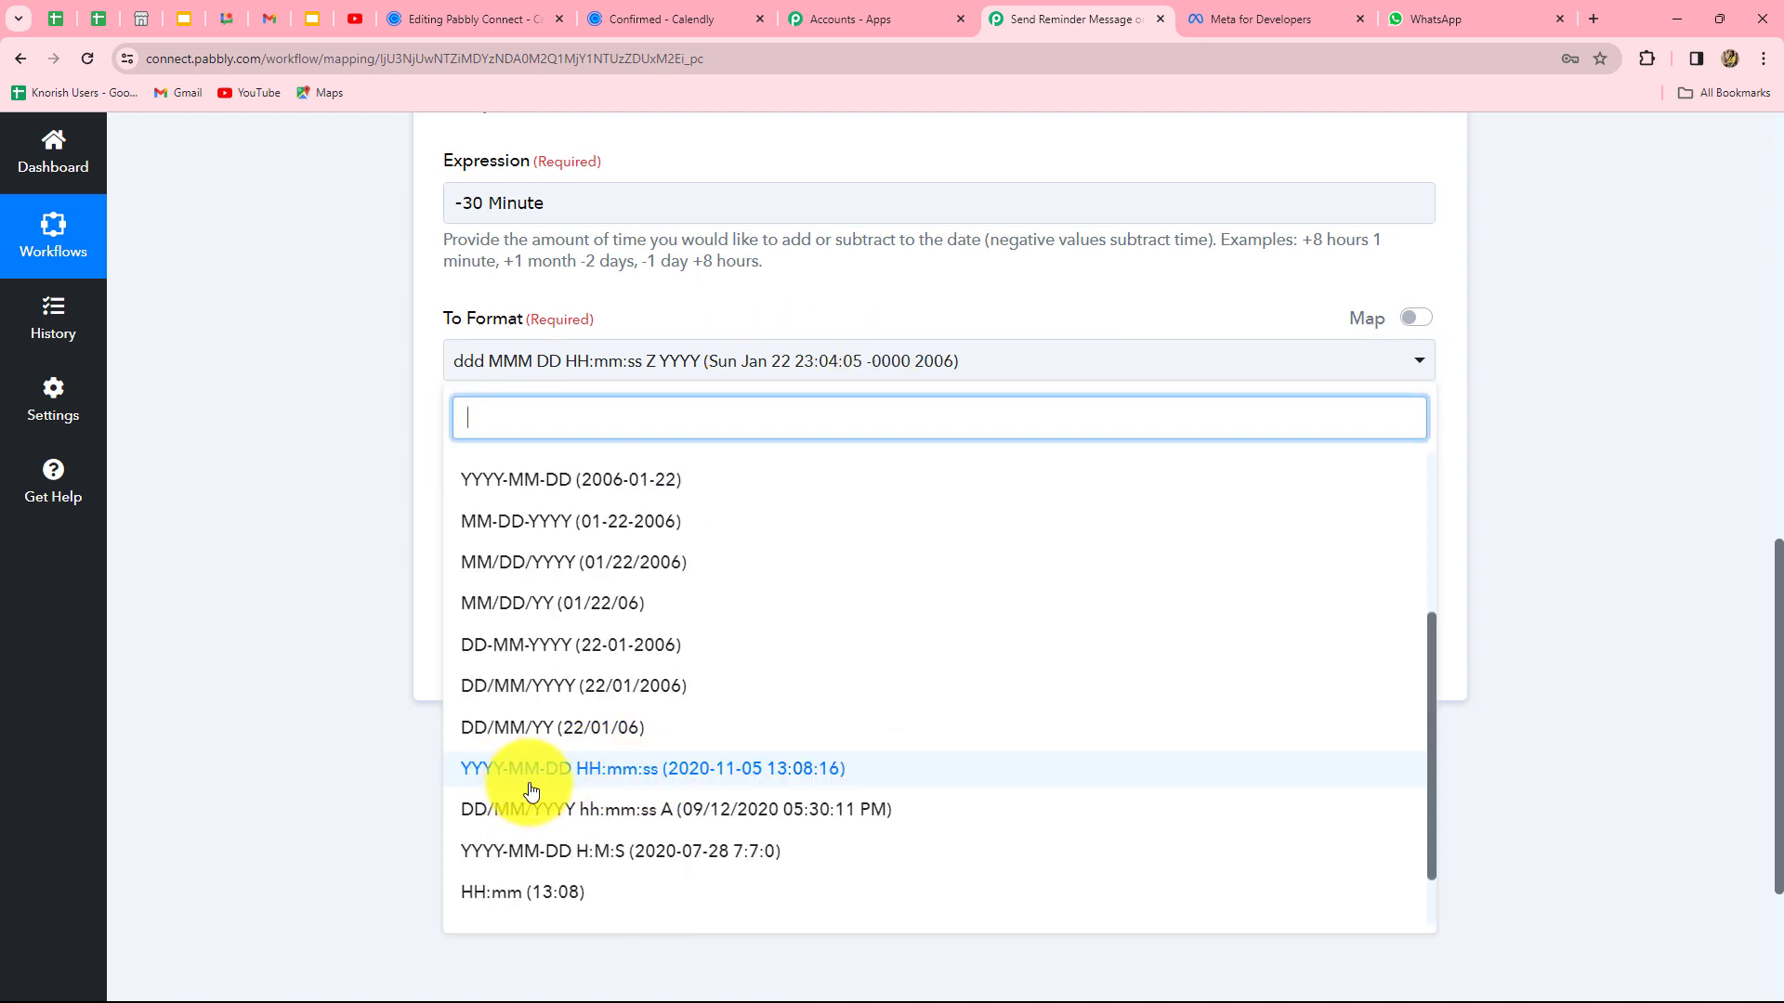
{"action": "left_click", "coordinate": [651, 770]}
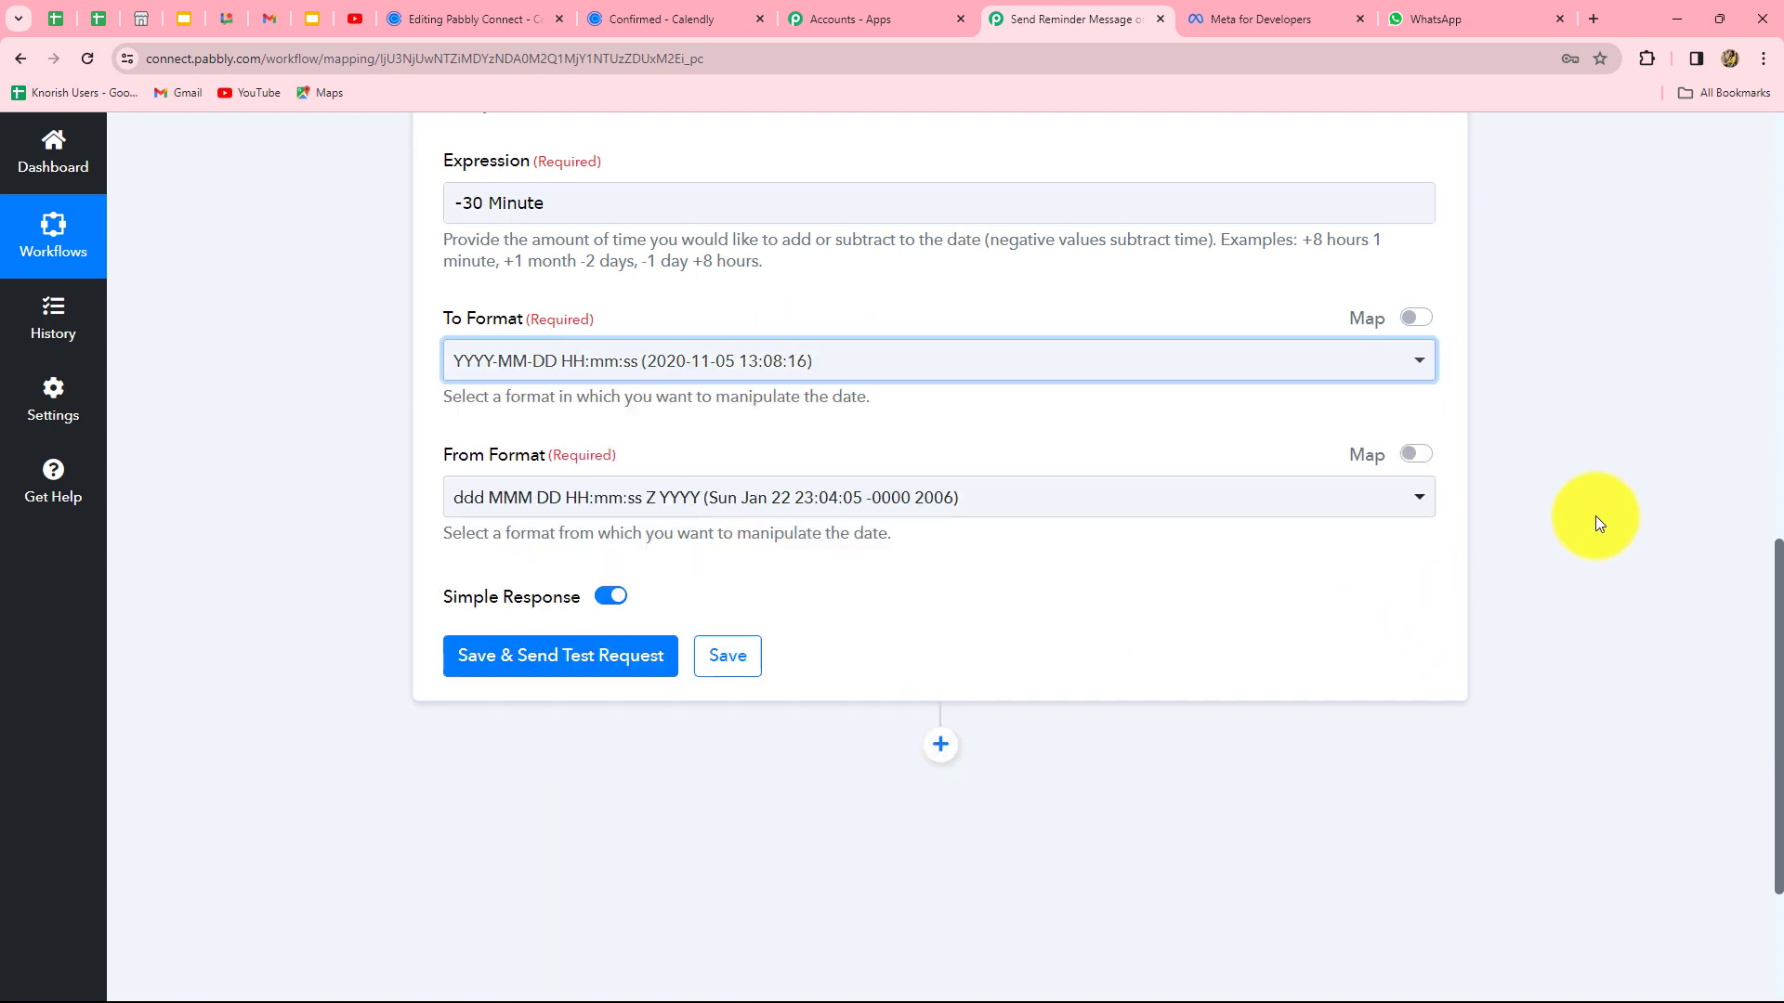
{"action": "scroll", "coordinate": [649, 471], "scroll_direction": "down", "scroll_amount": 2}
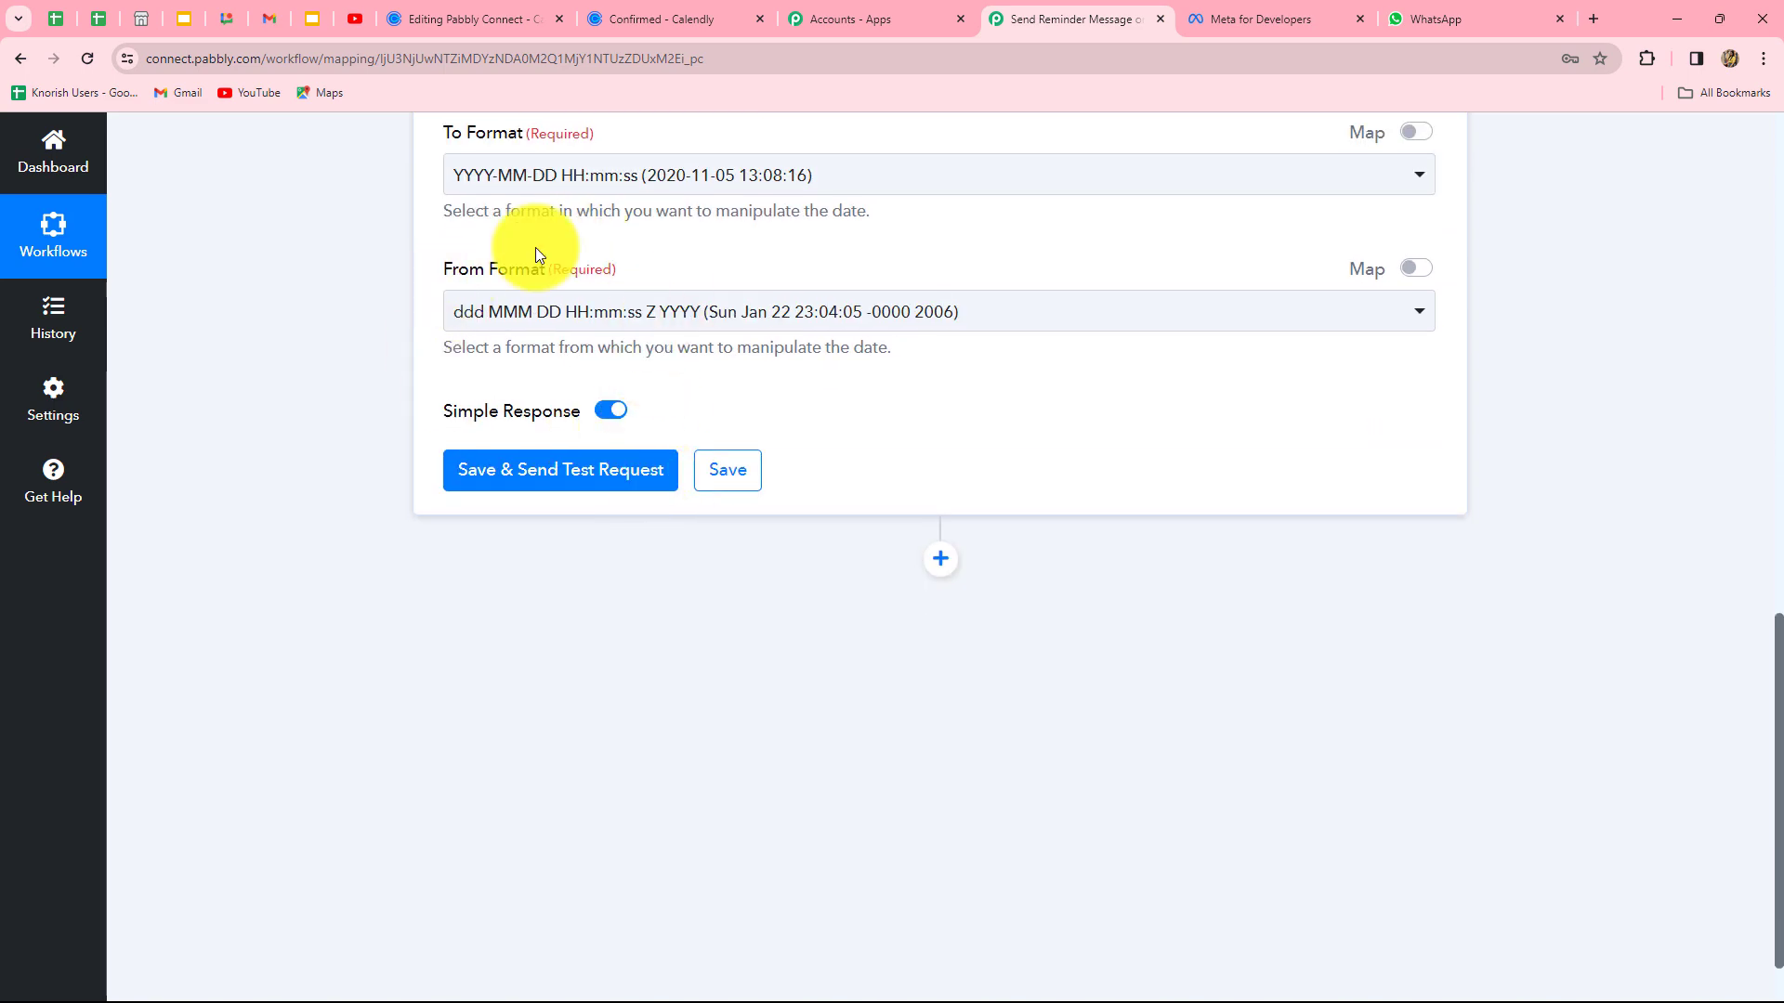
{"action": "left_click", "coordinate": [661, 316]}
{"action": "type", "text": "t"}
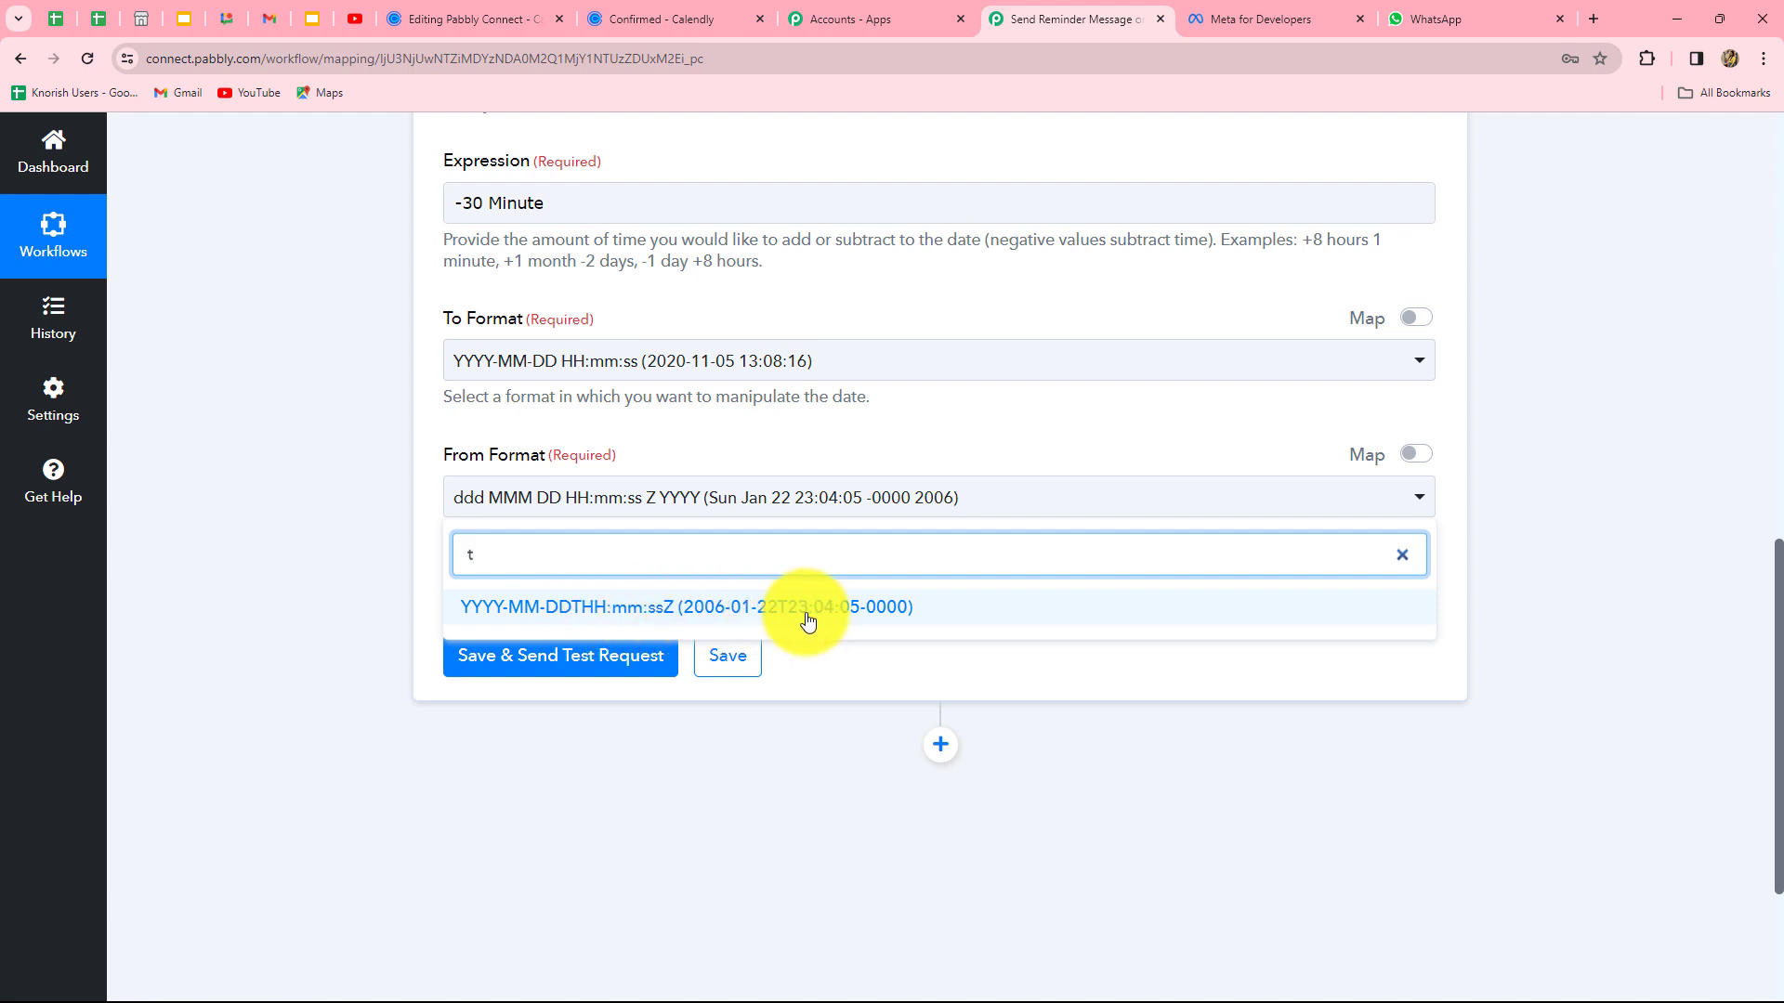
{"action": "left_click", "coordinate": [778, 613]}
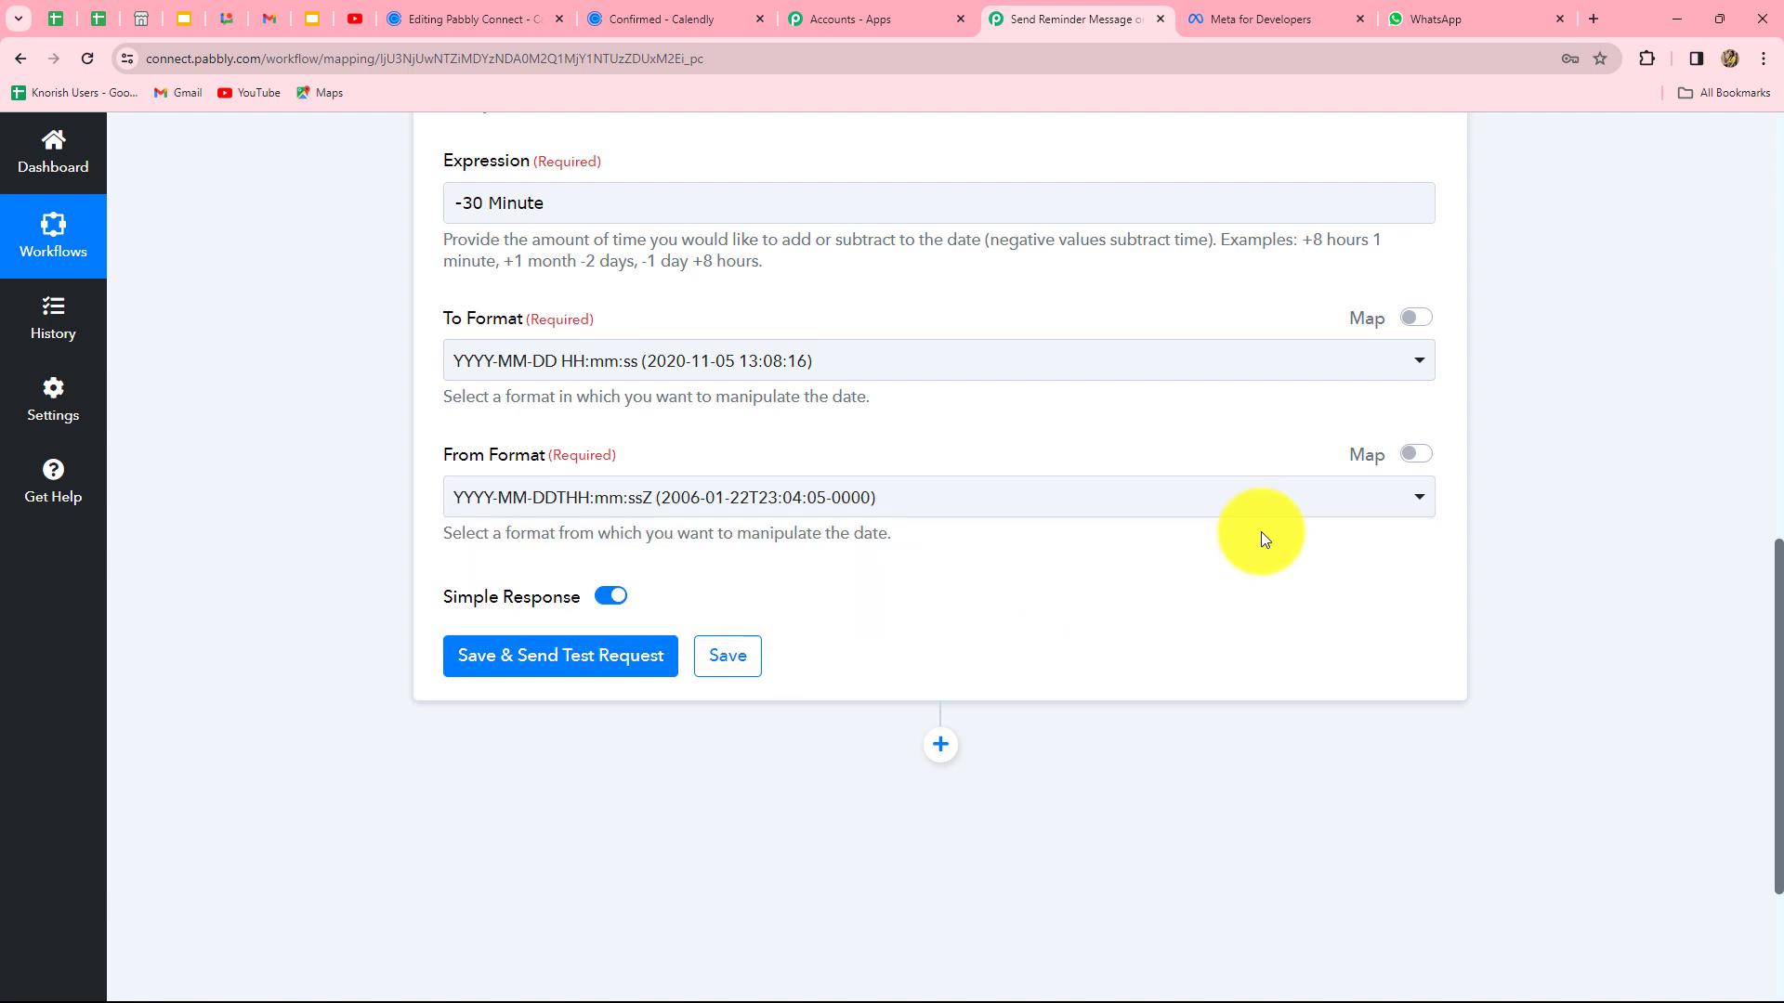
{"action": "left_click", "coordinate": [613, 662]}
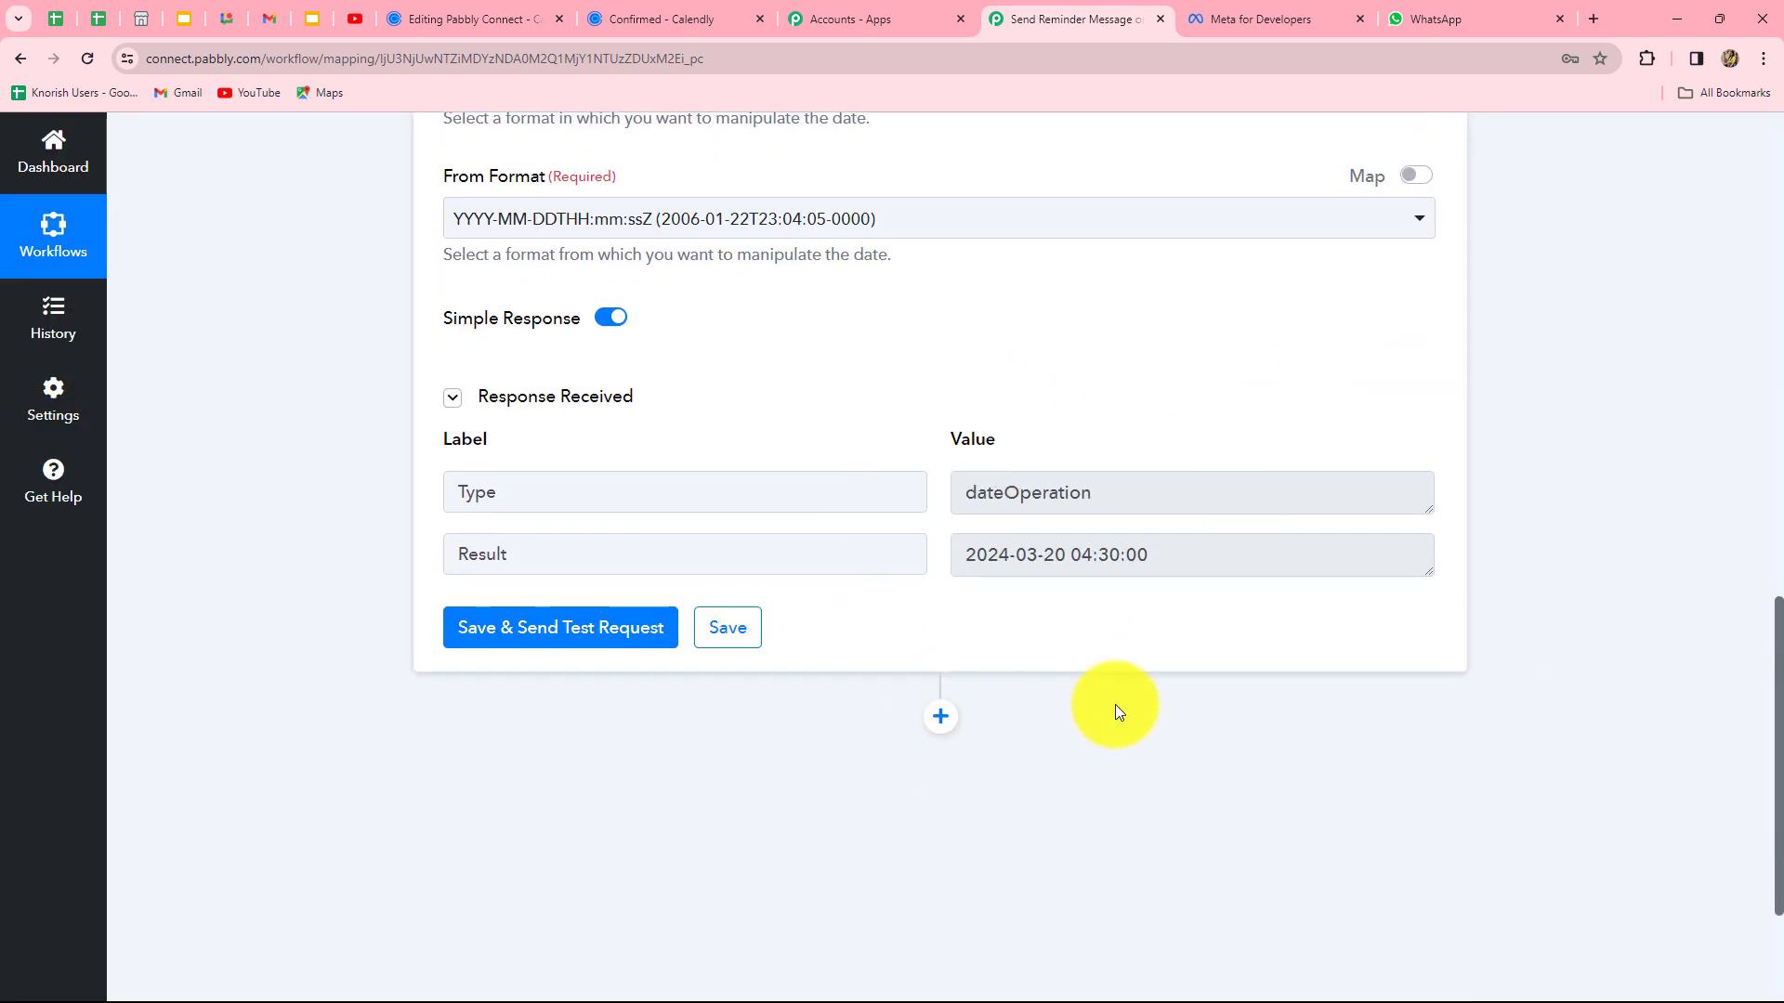
{"action": "left_click_drag", "start_coordinate": [1157, 555], "coordinate": [971, 554]}
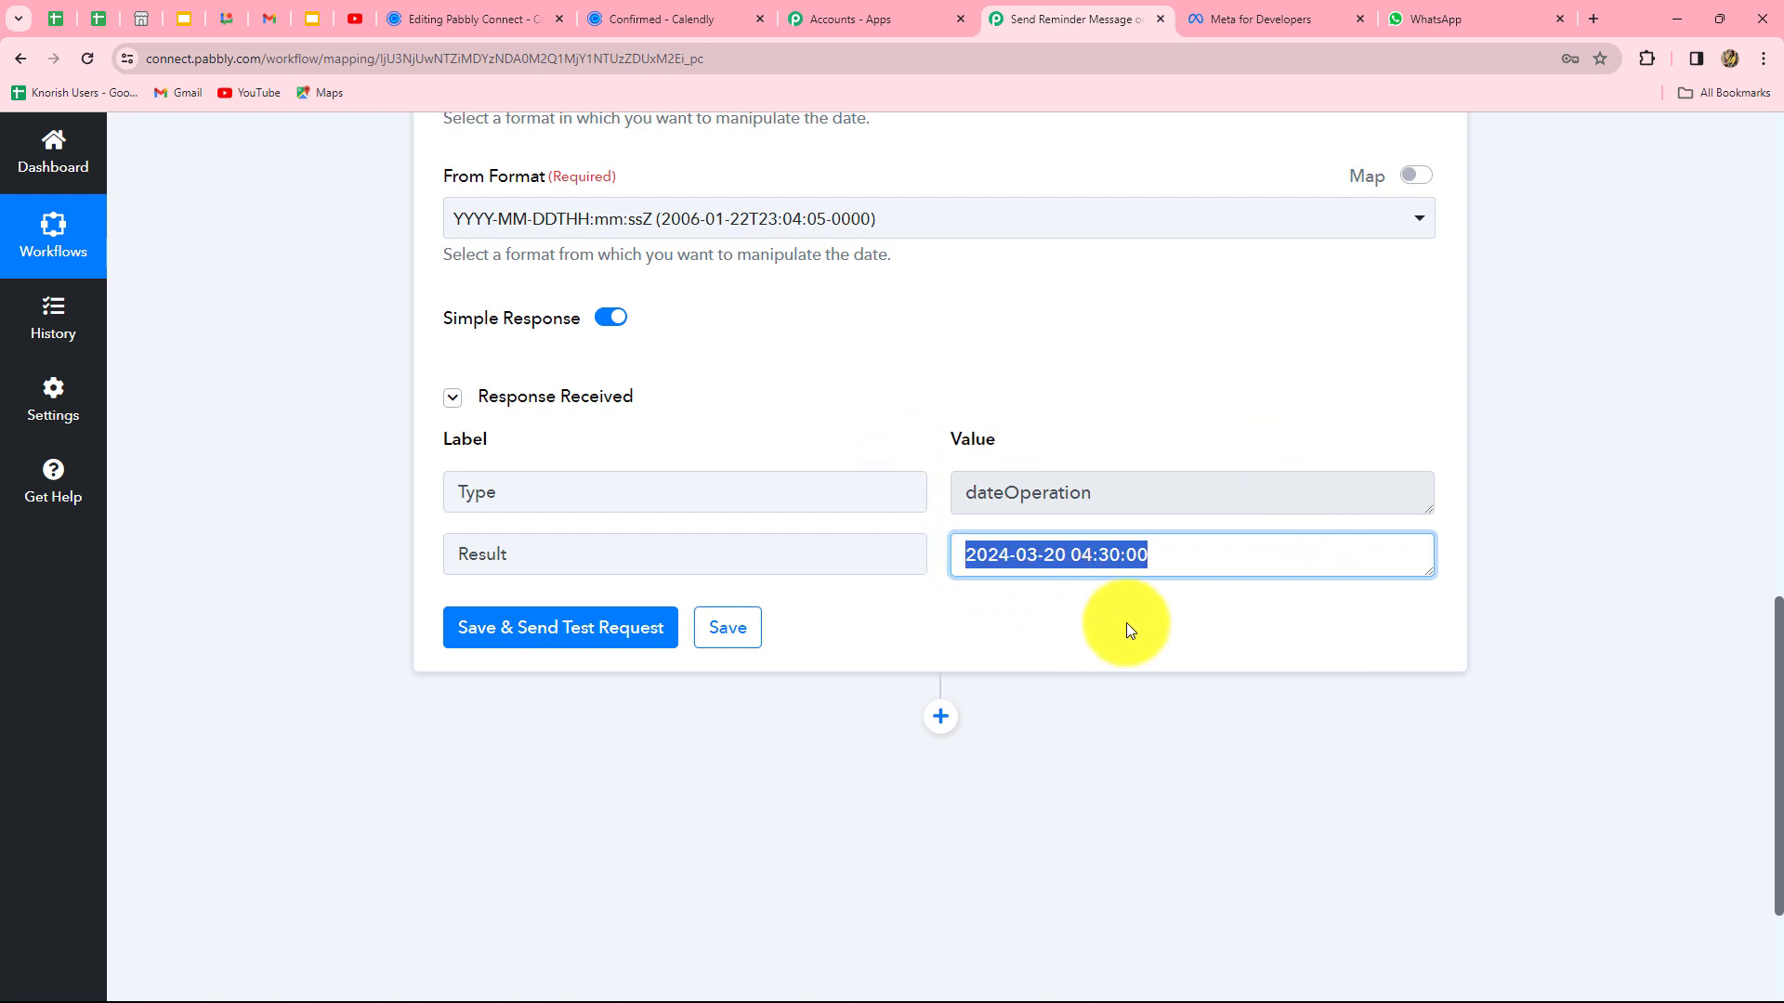
{"action": "scroll", "coordinate": [1610, 634], "scroll_direction": "down", "scroll_amount": 3}
Add a Delay by Pabbly step using Add Time Delay with the Delay Until type.
{"action": "left_click", "coordinate": [940, 479]}
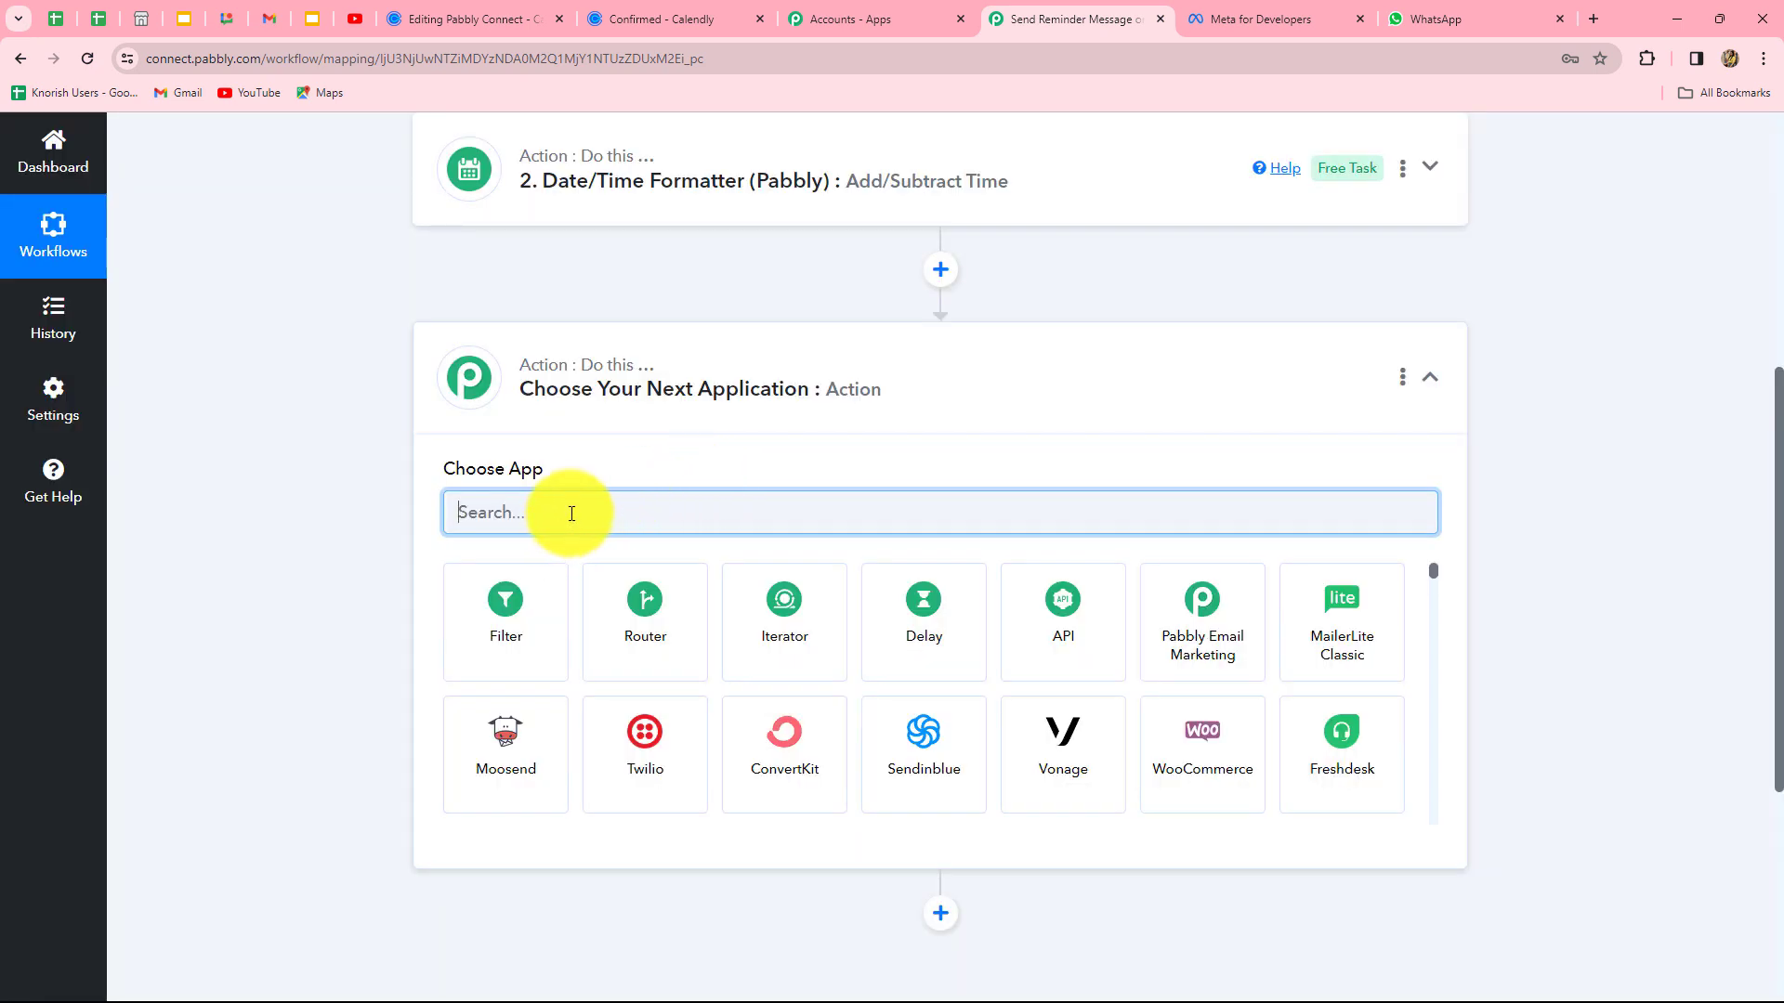
{"action": "left_click", "coordinate": [889, 641]}
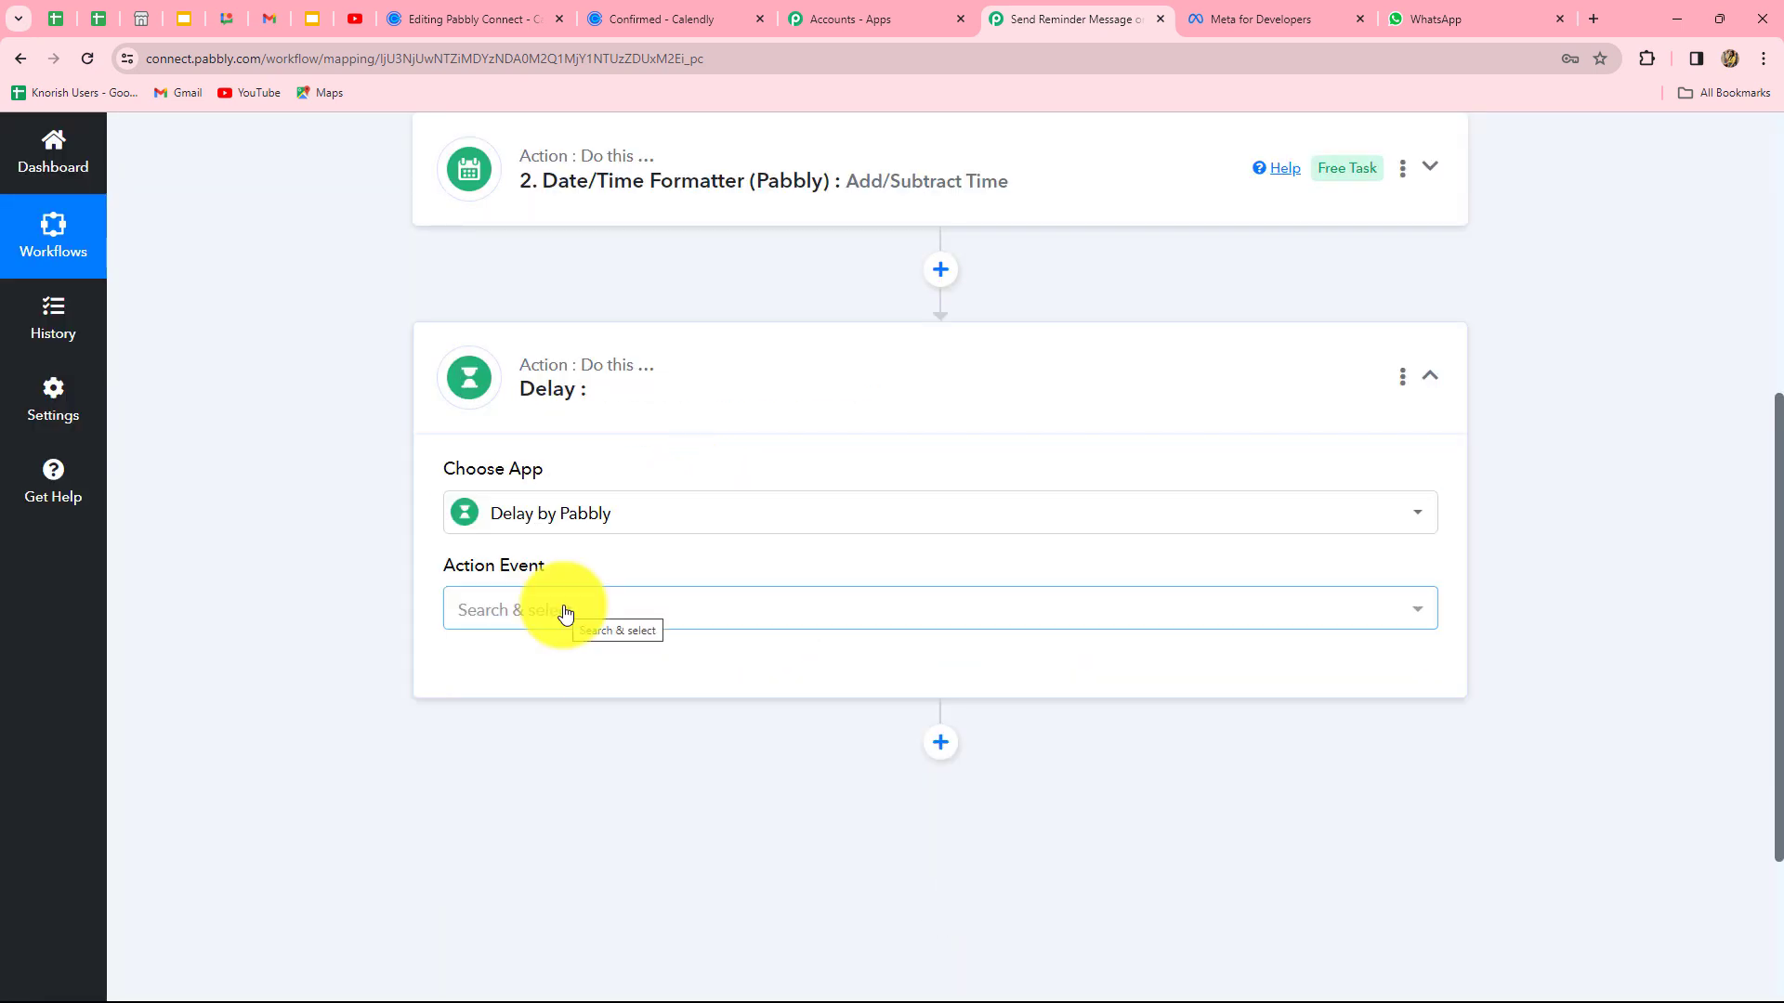
{"action": "left_click", "coordinate": [565, 613]}
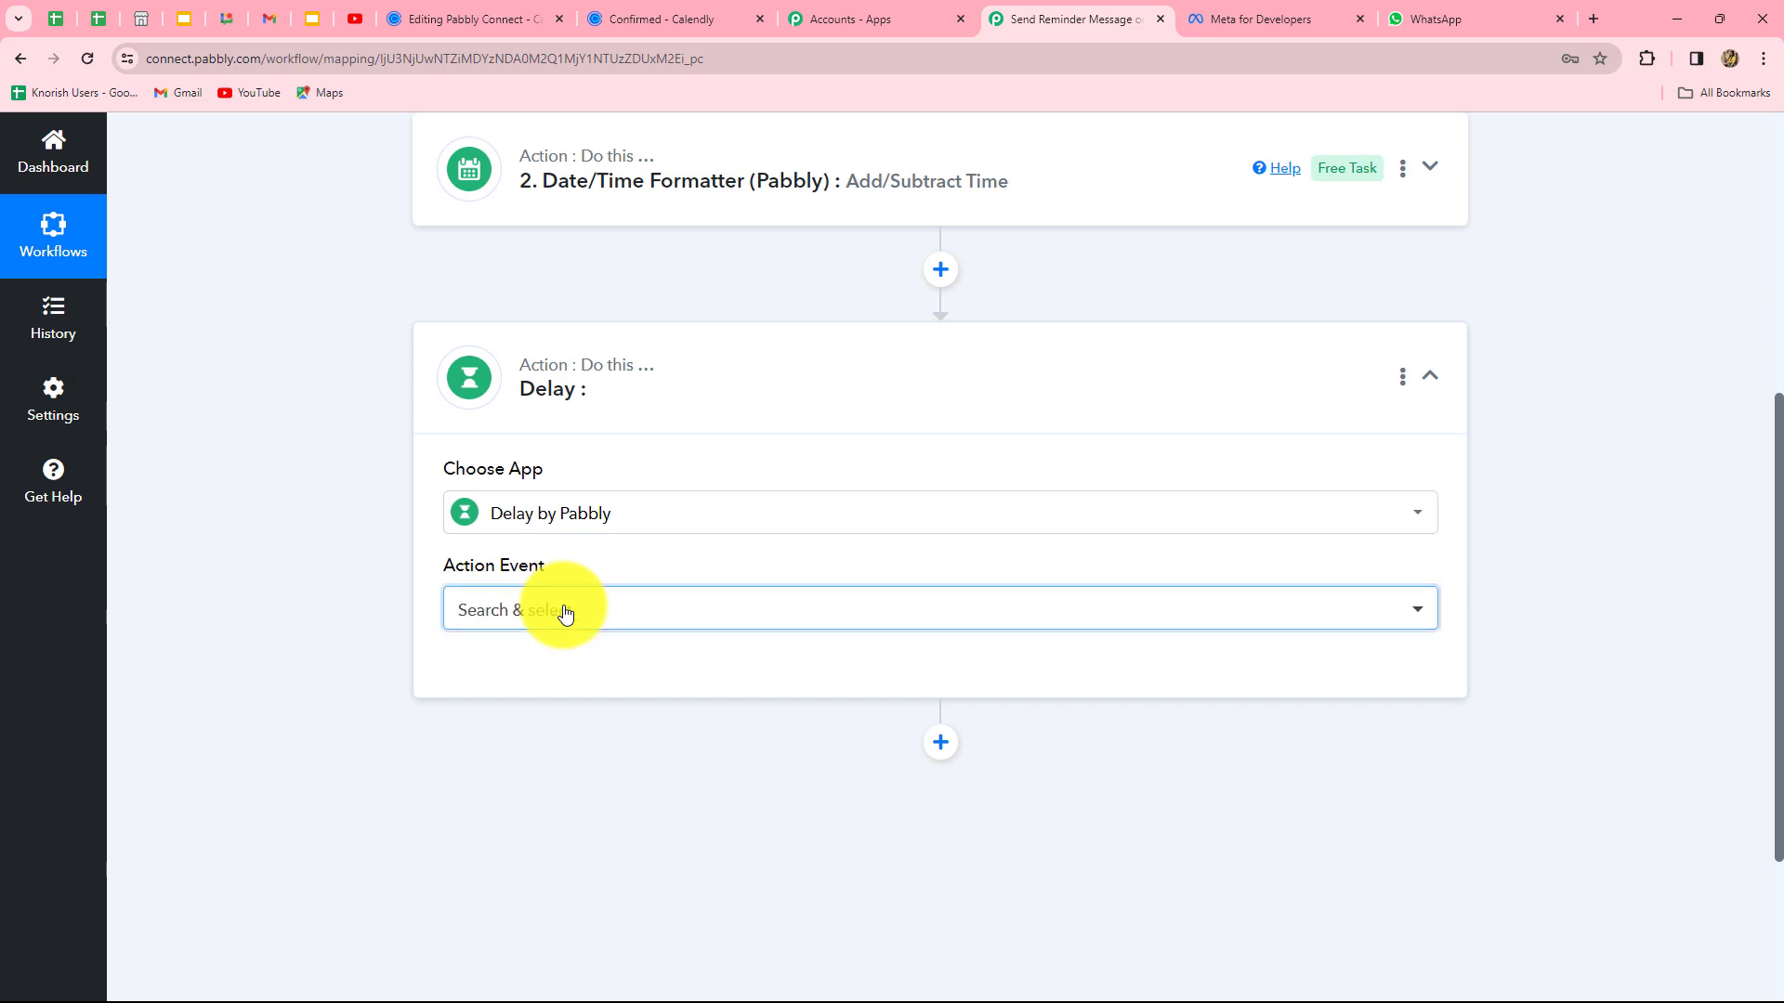
{"action": "left_click", "coordinate": [539, 730]}
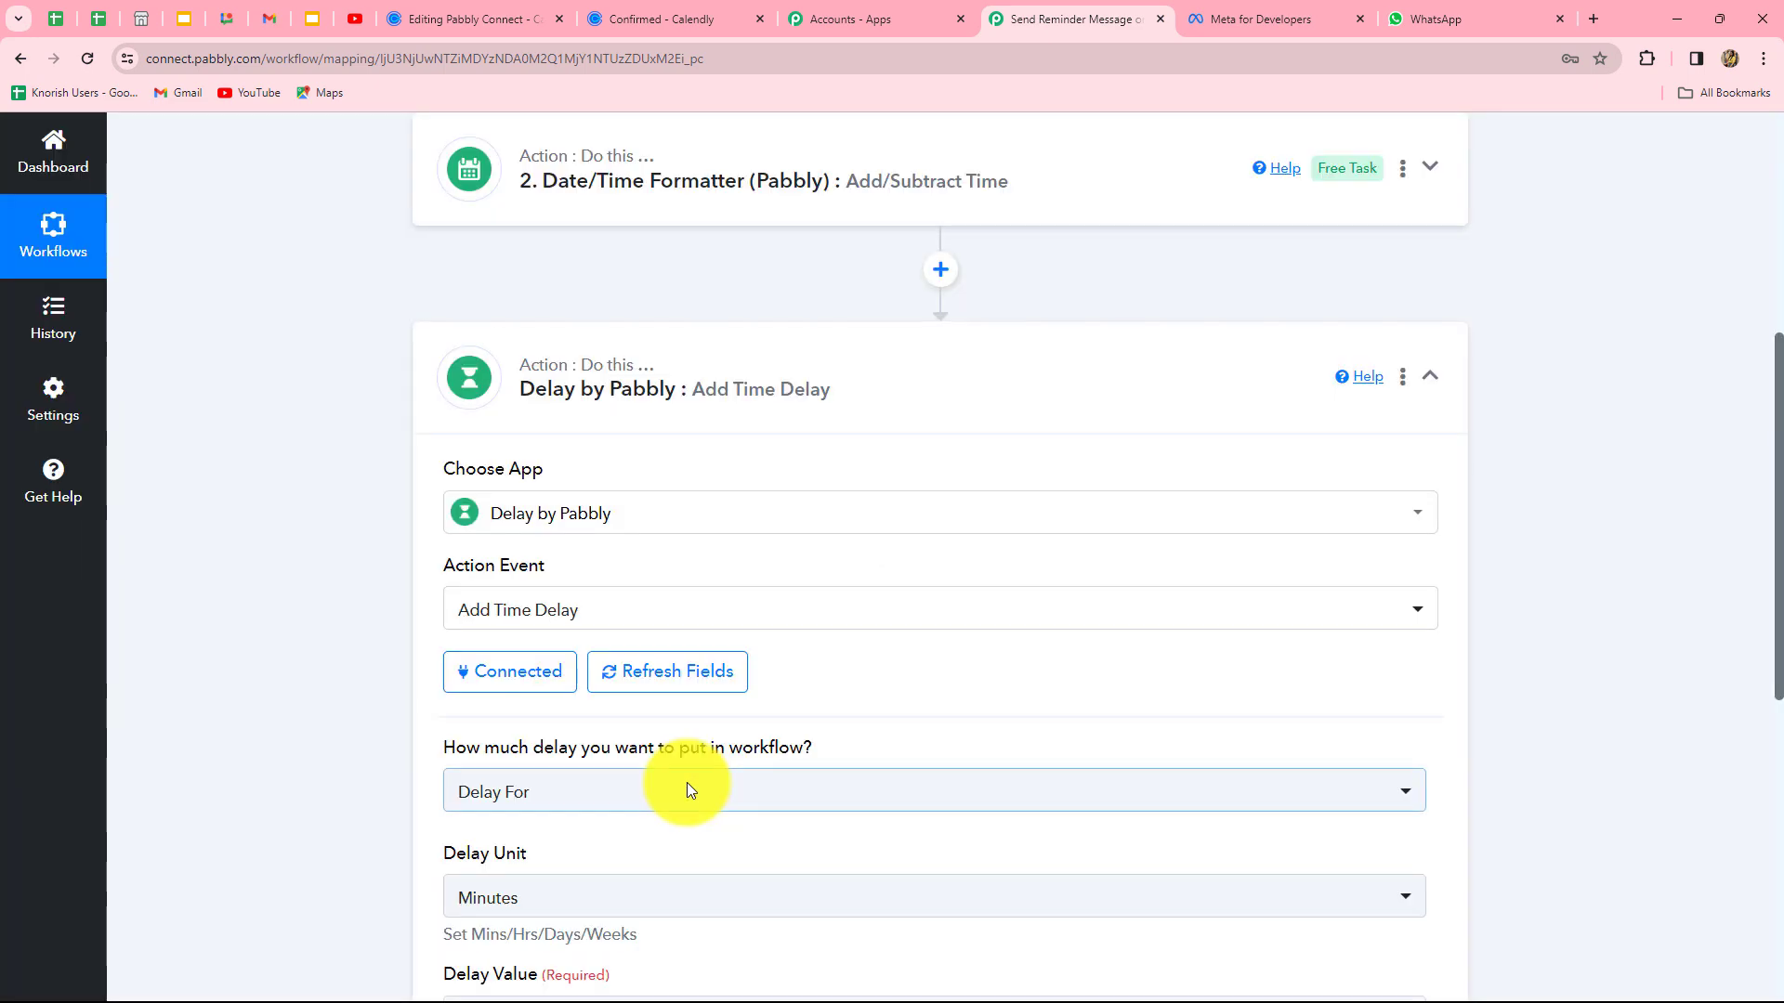
{"action": "scroll", "coordinate": [669, 651], "scroll_direction": "down", "scroll_amount": 4}
{"action": "left_click", "coordinate": [561, 417]}
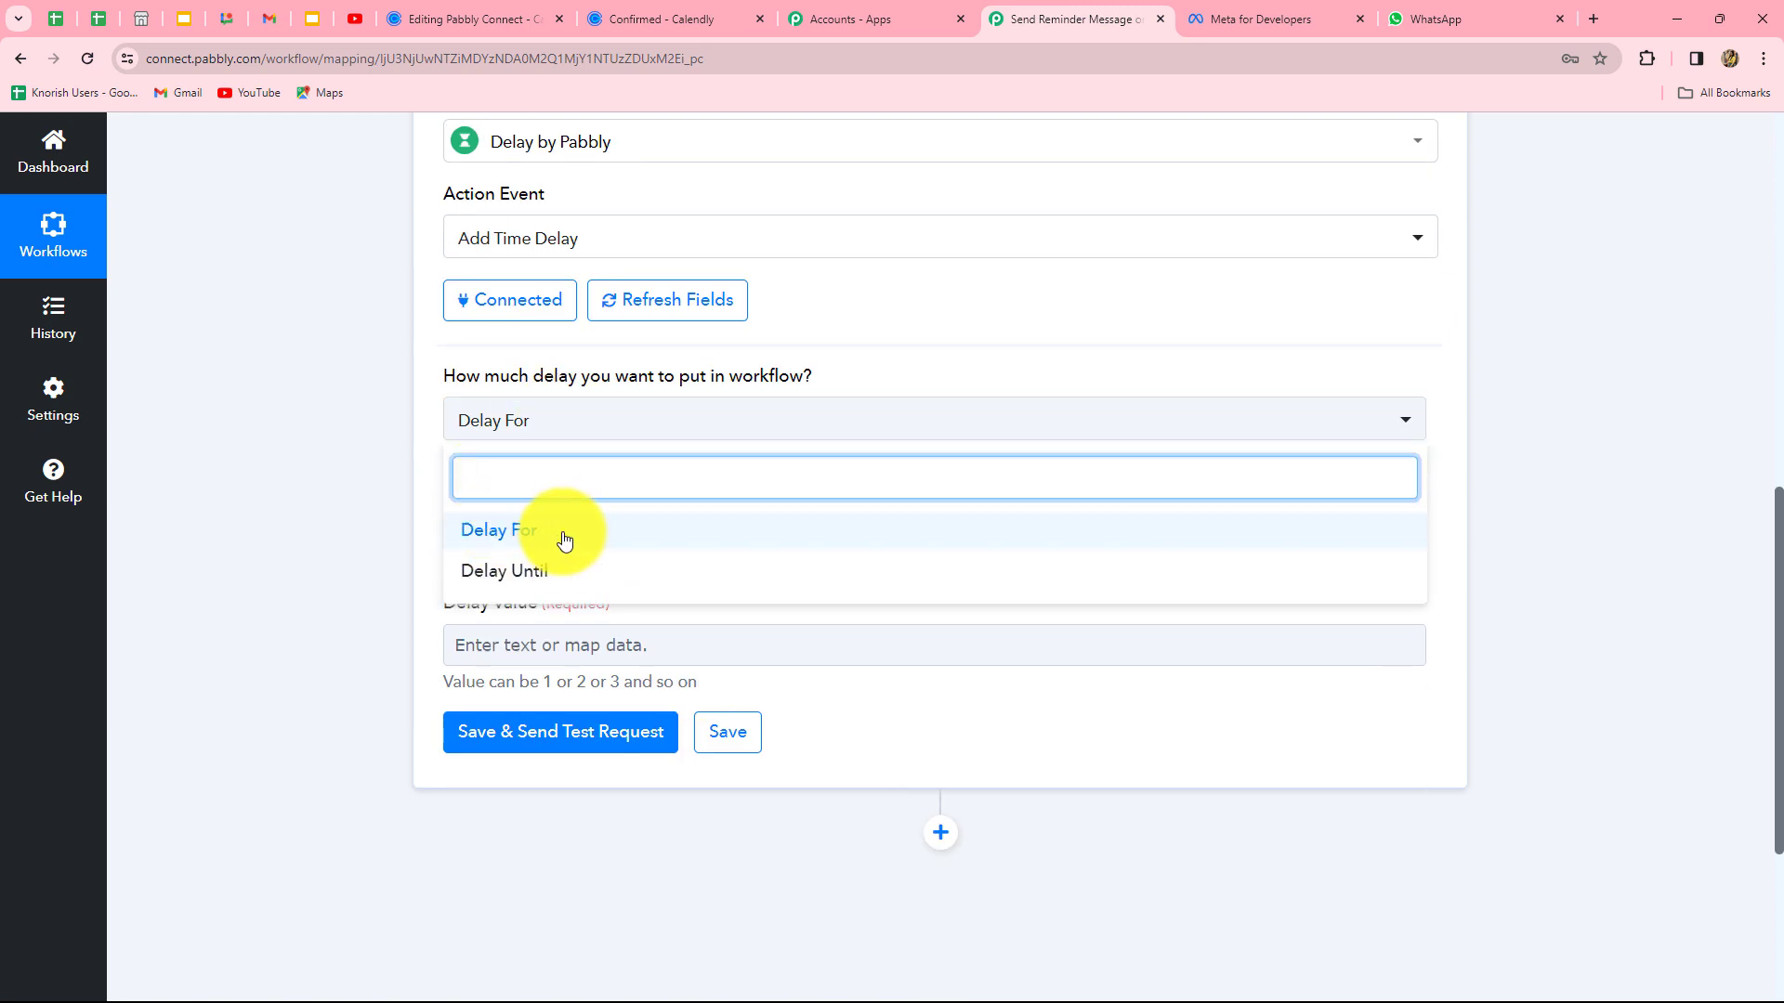
{"action": "left_click", "coordinate": [539, 424]}
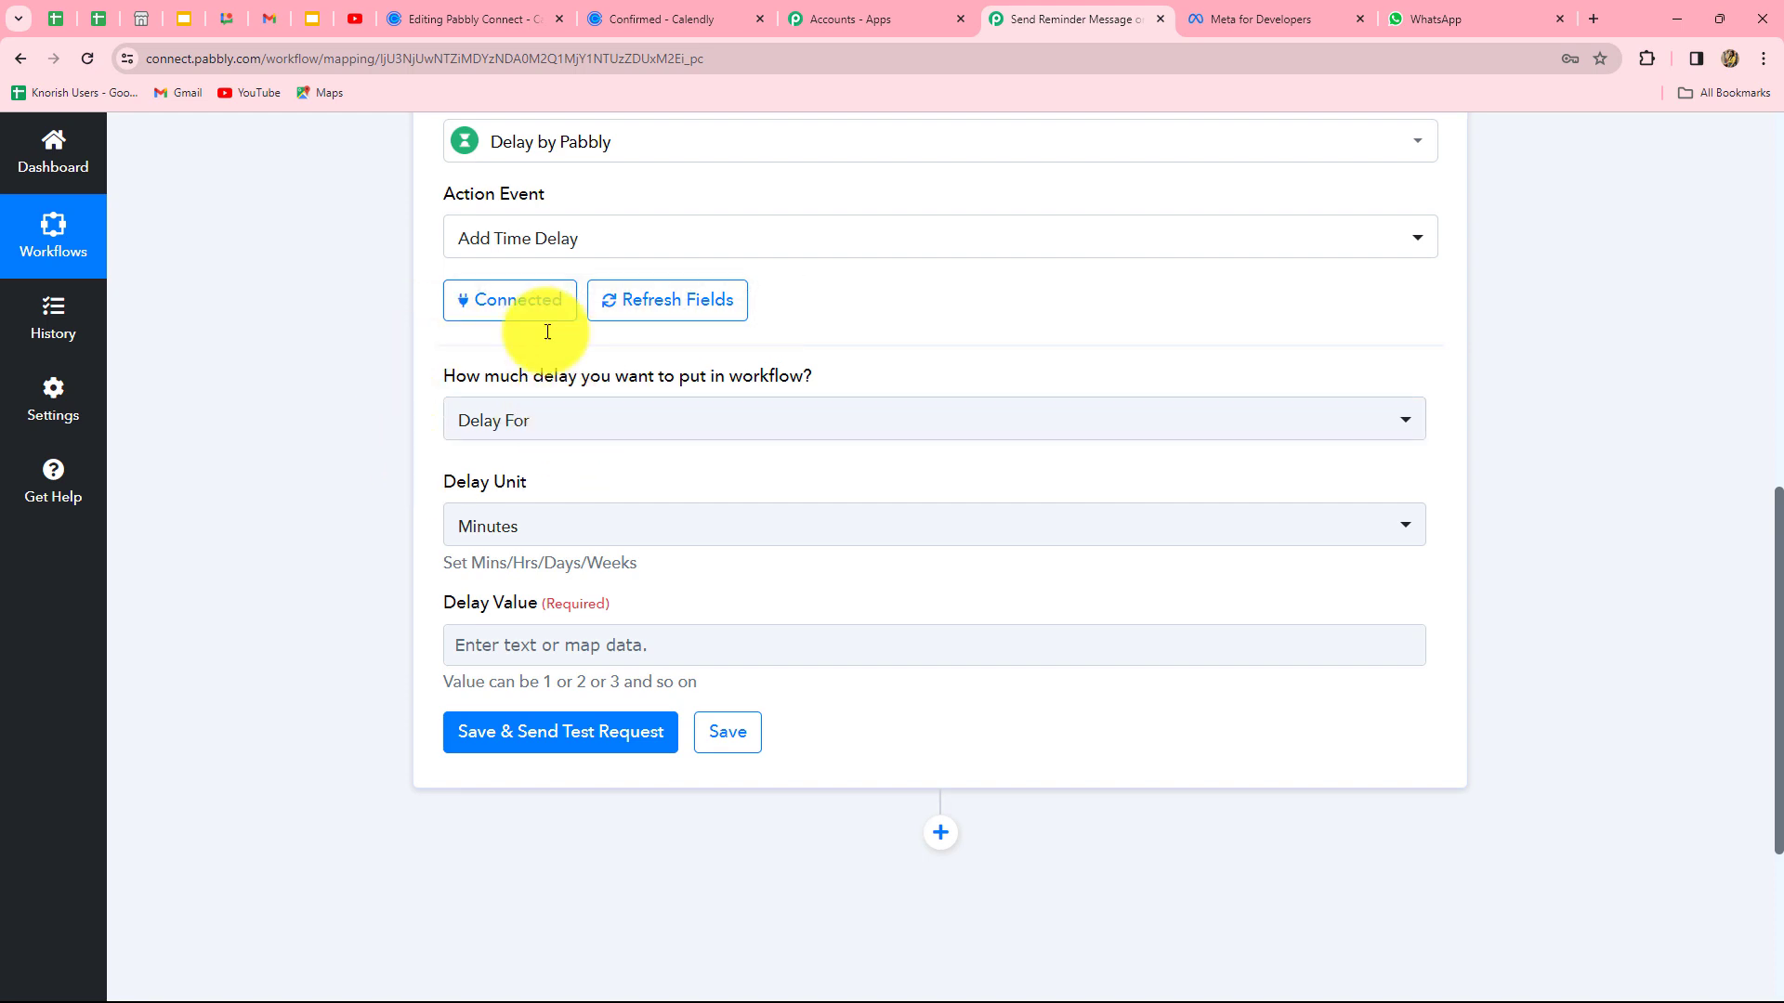
{"action": "left_click", "coordinate": [570, 426]}
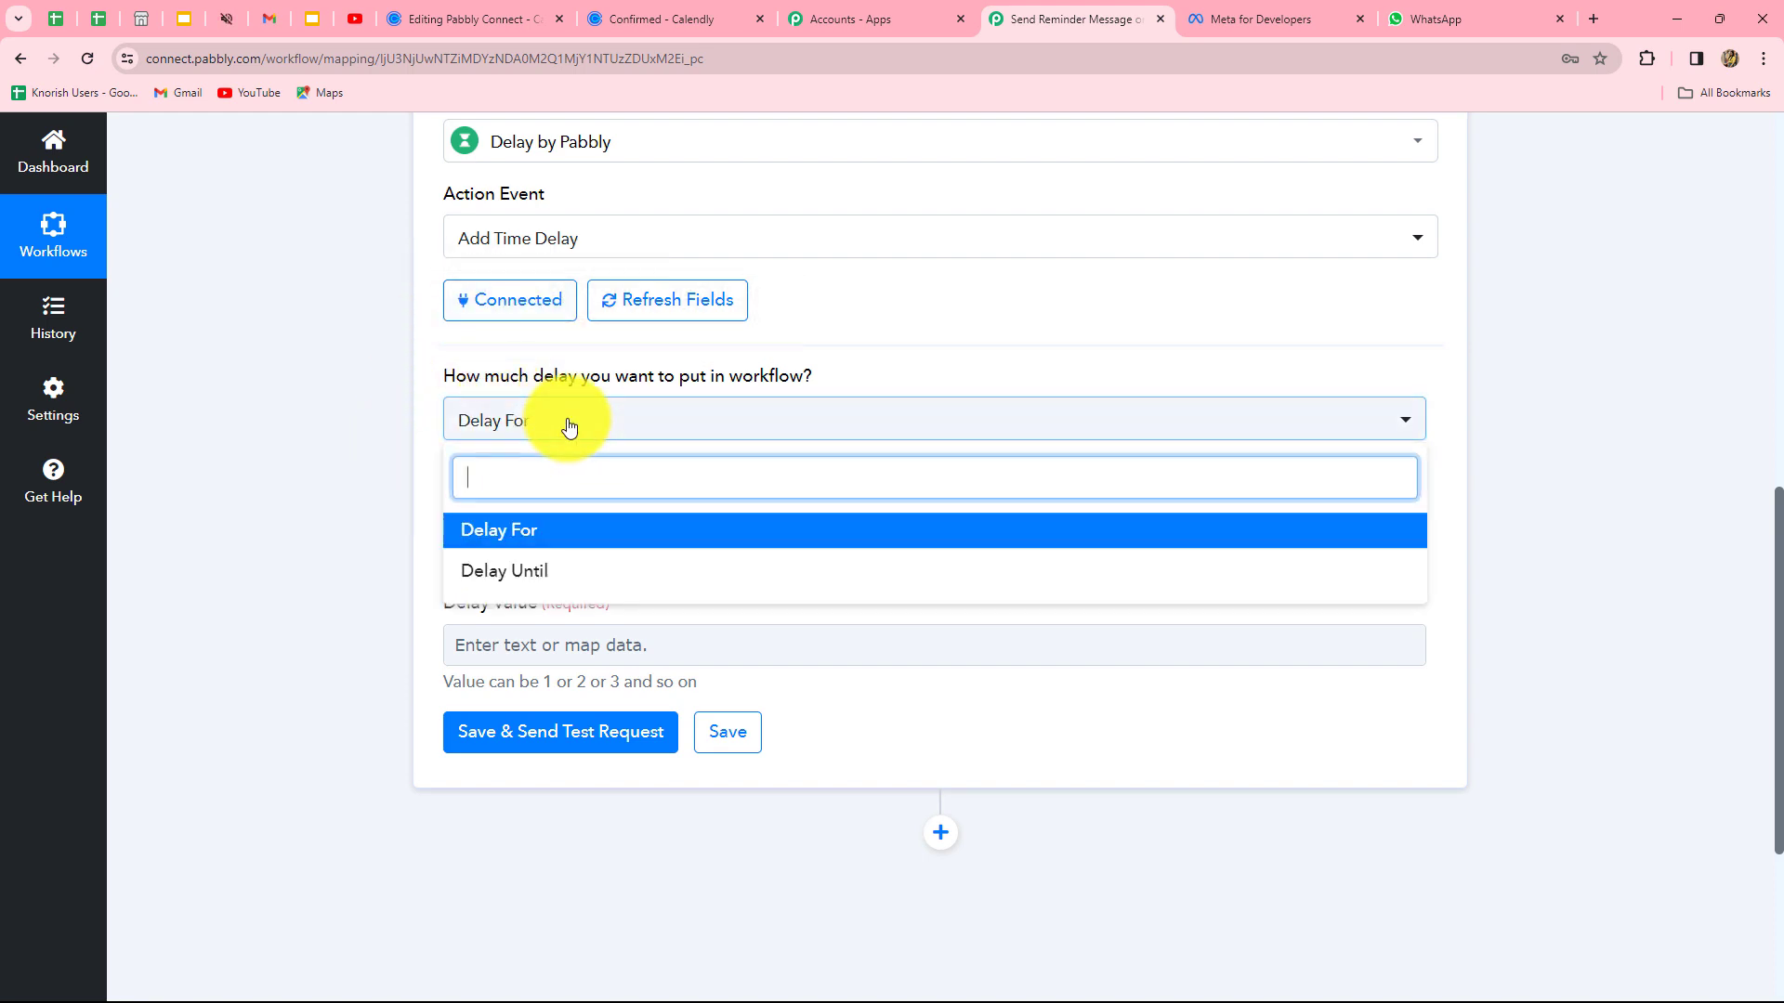
{"action": "left_click", "coordinate": [509, 582]}
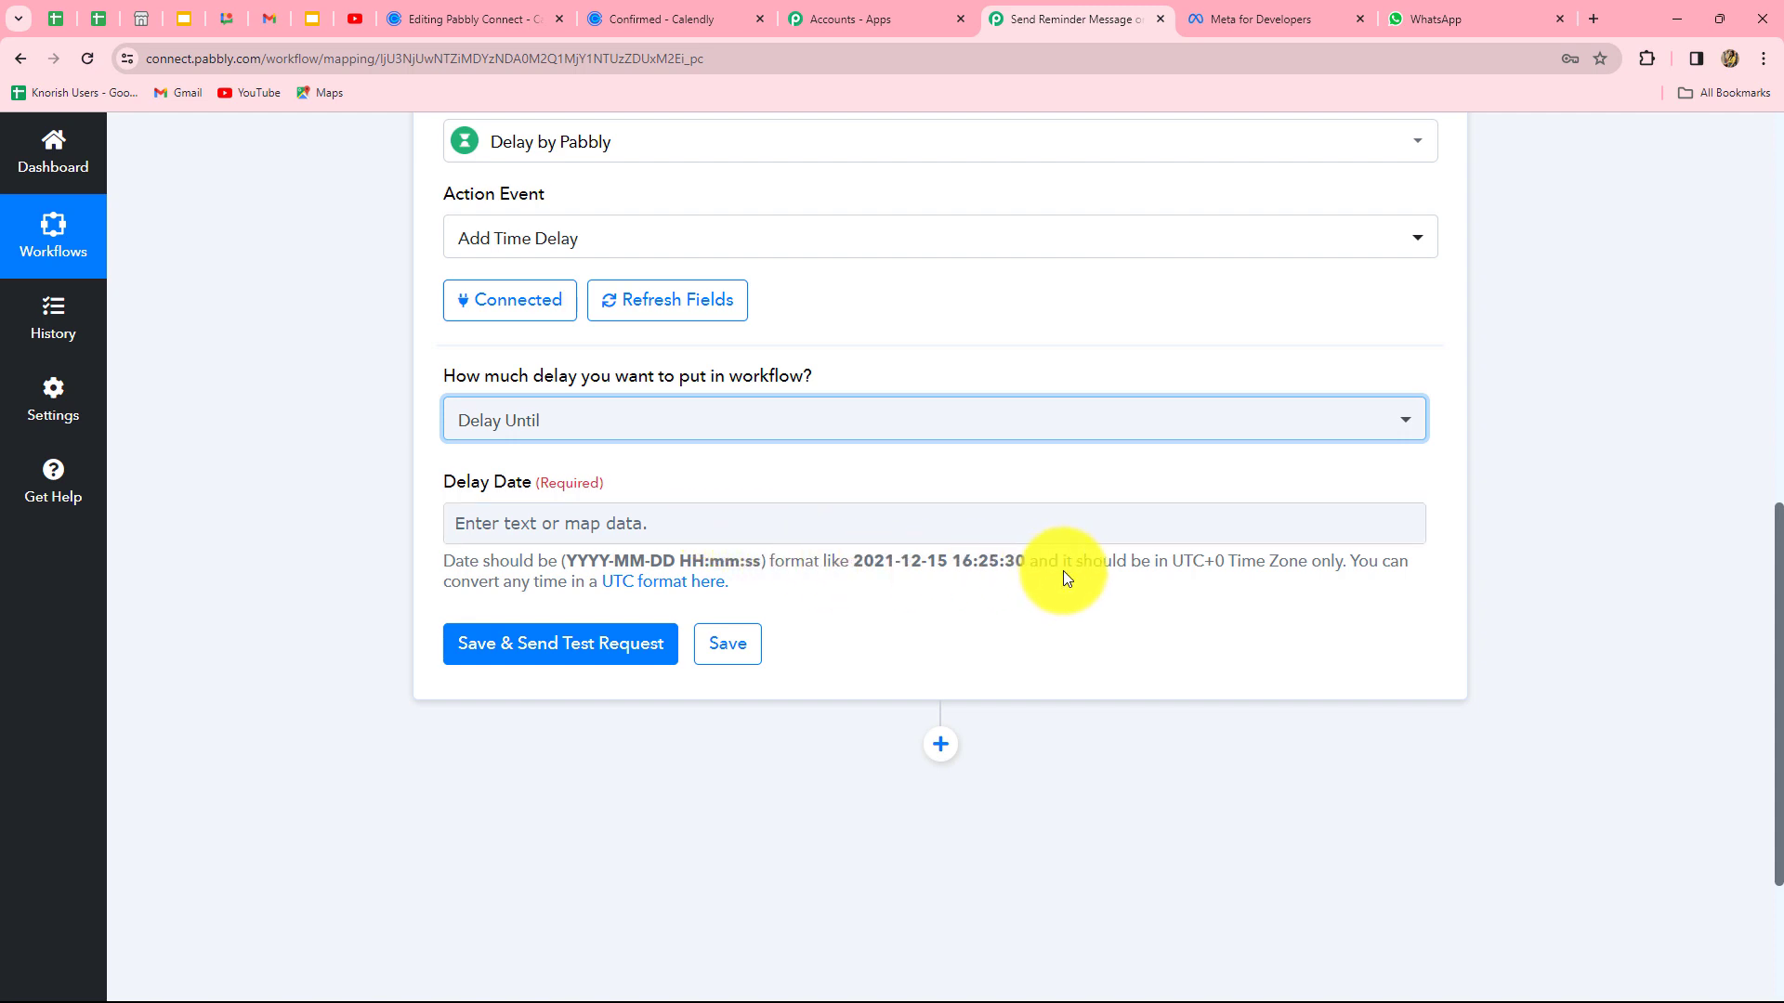
{"action": "left_click", "coordinate": [641, 523]}
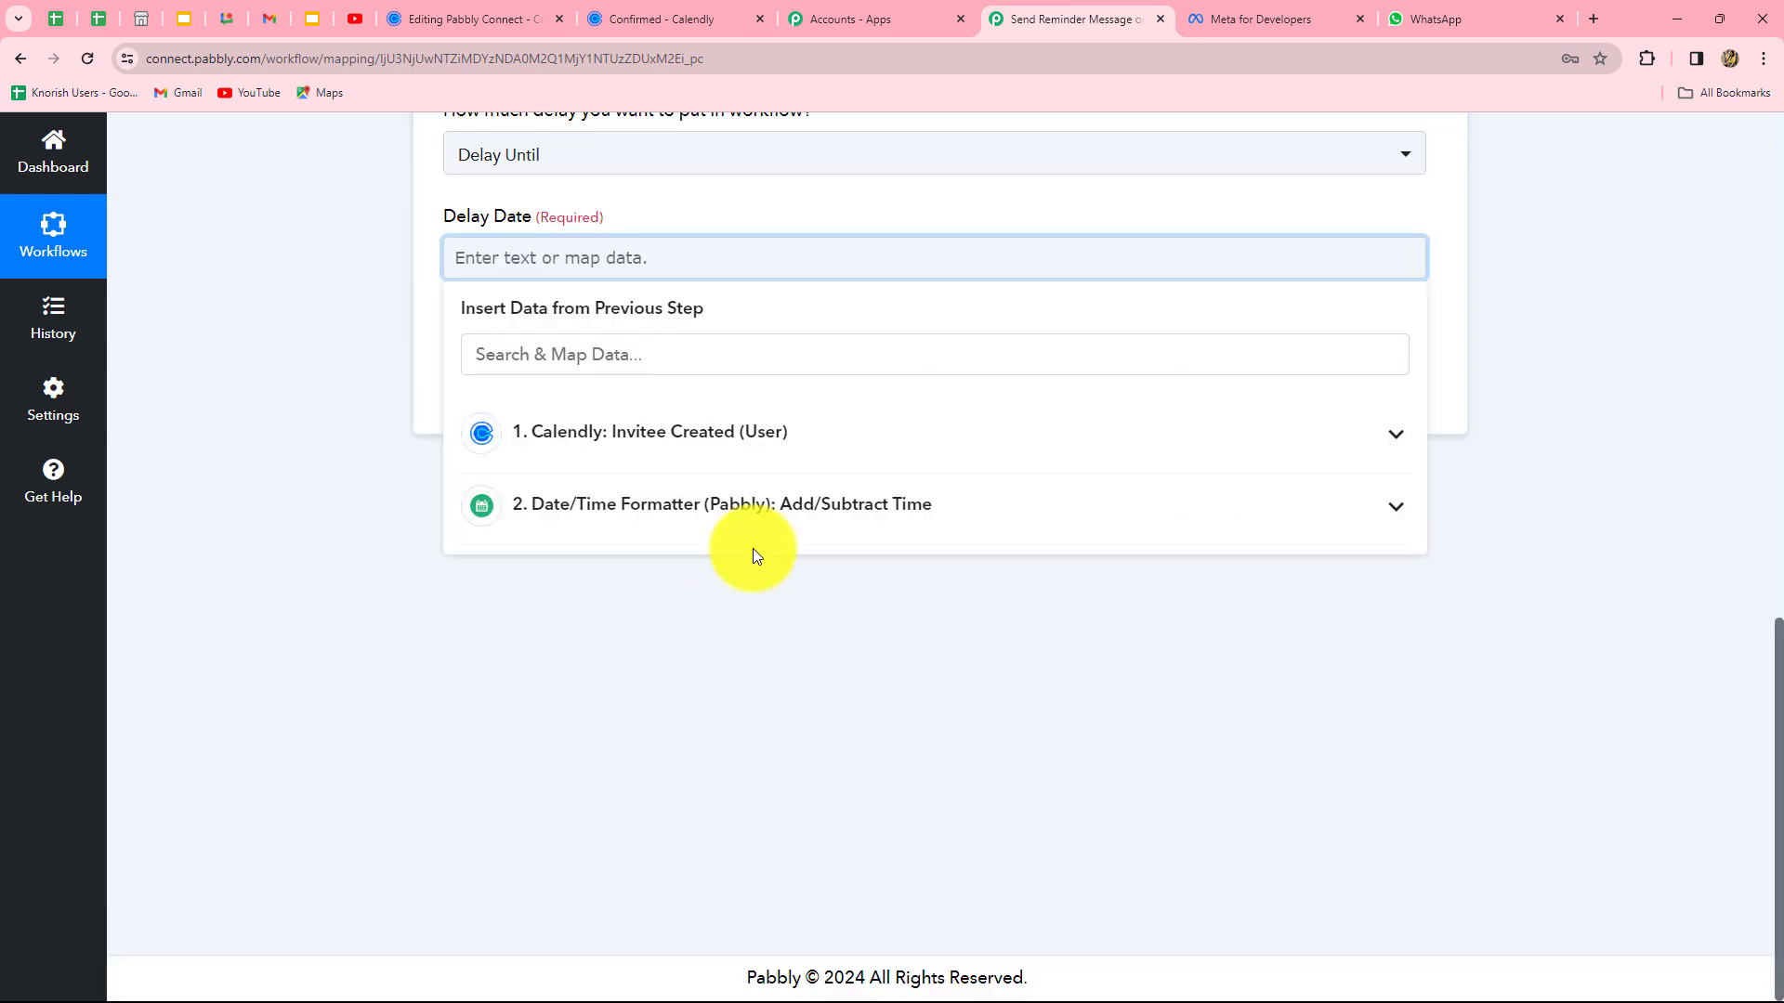
{"action": "left_click", "coordinate": [882, 514]}
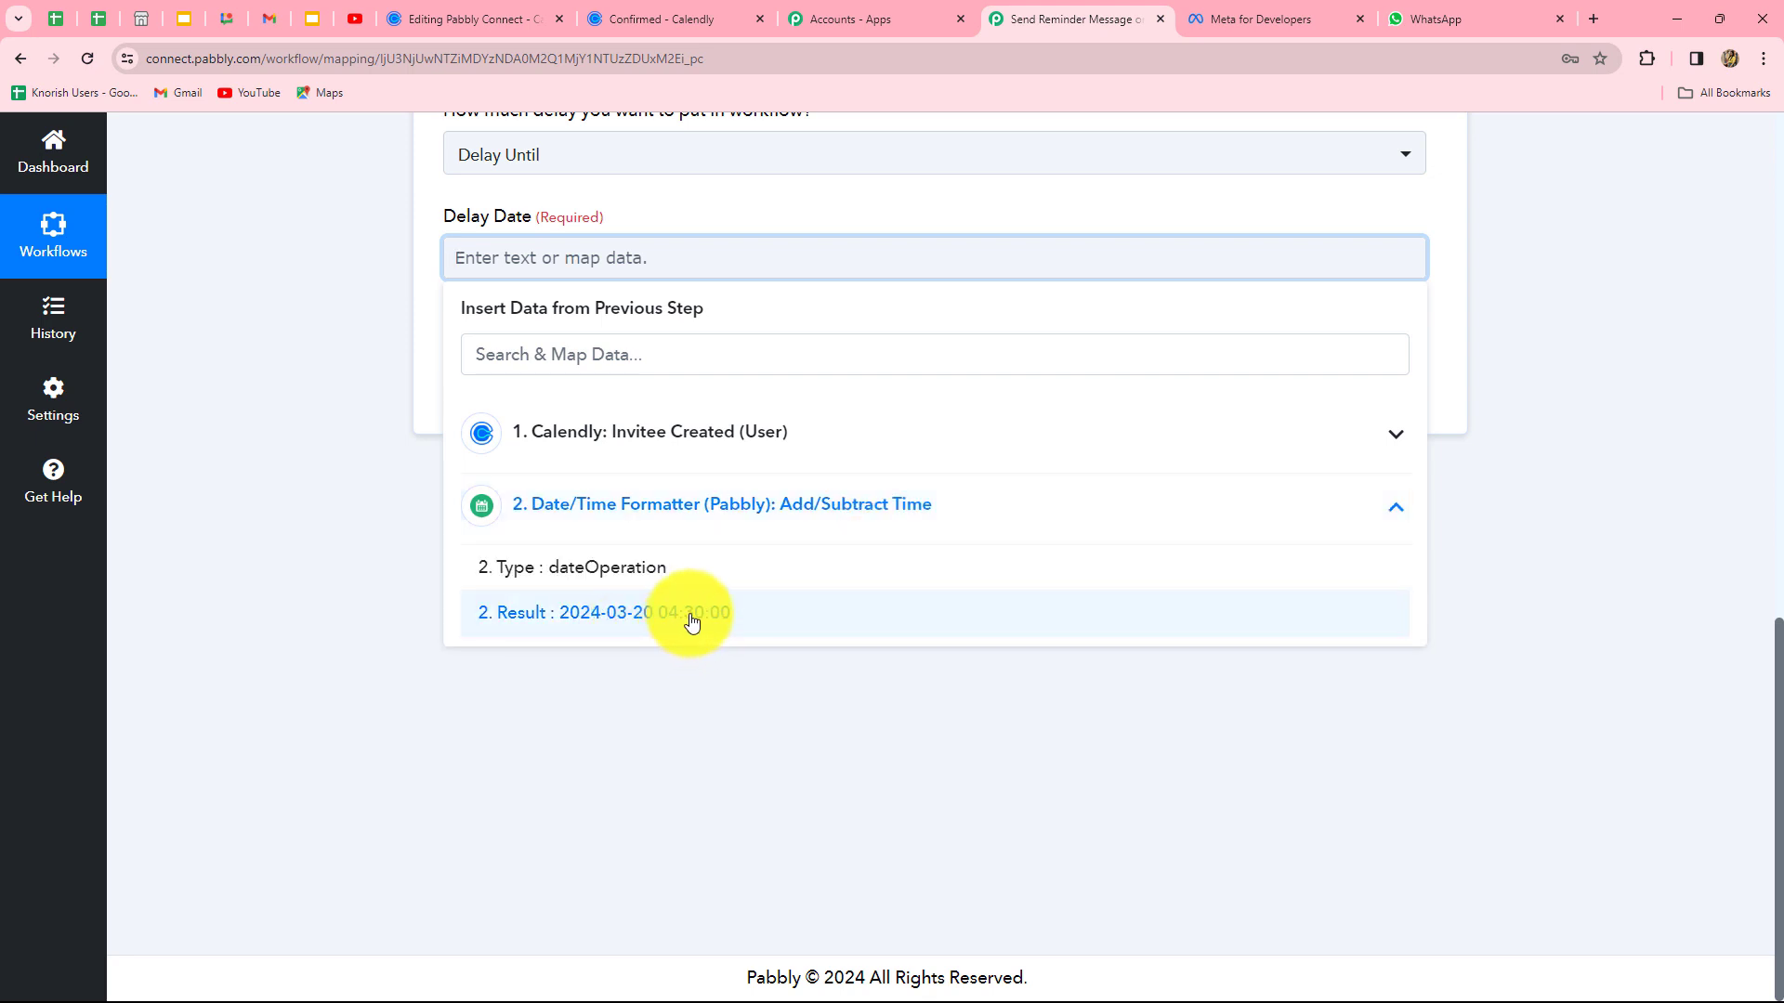
{"action": "left_click", "coordinate": [688, 619]}
{"action": "left_click", "coordinate": [1455, 483]}
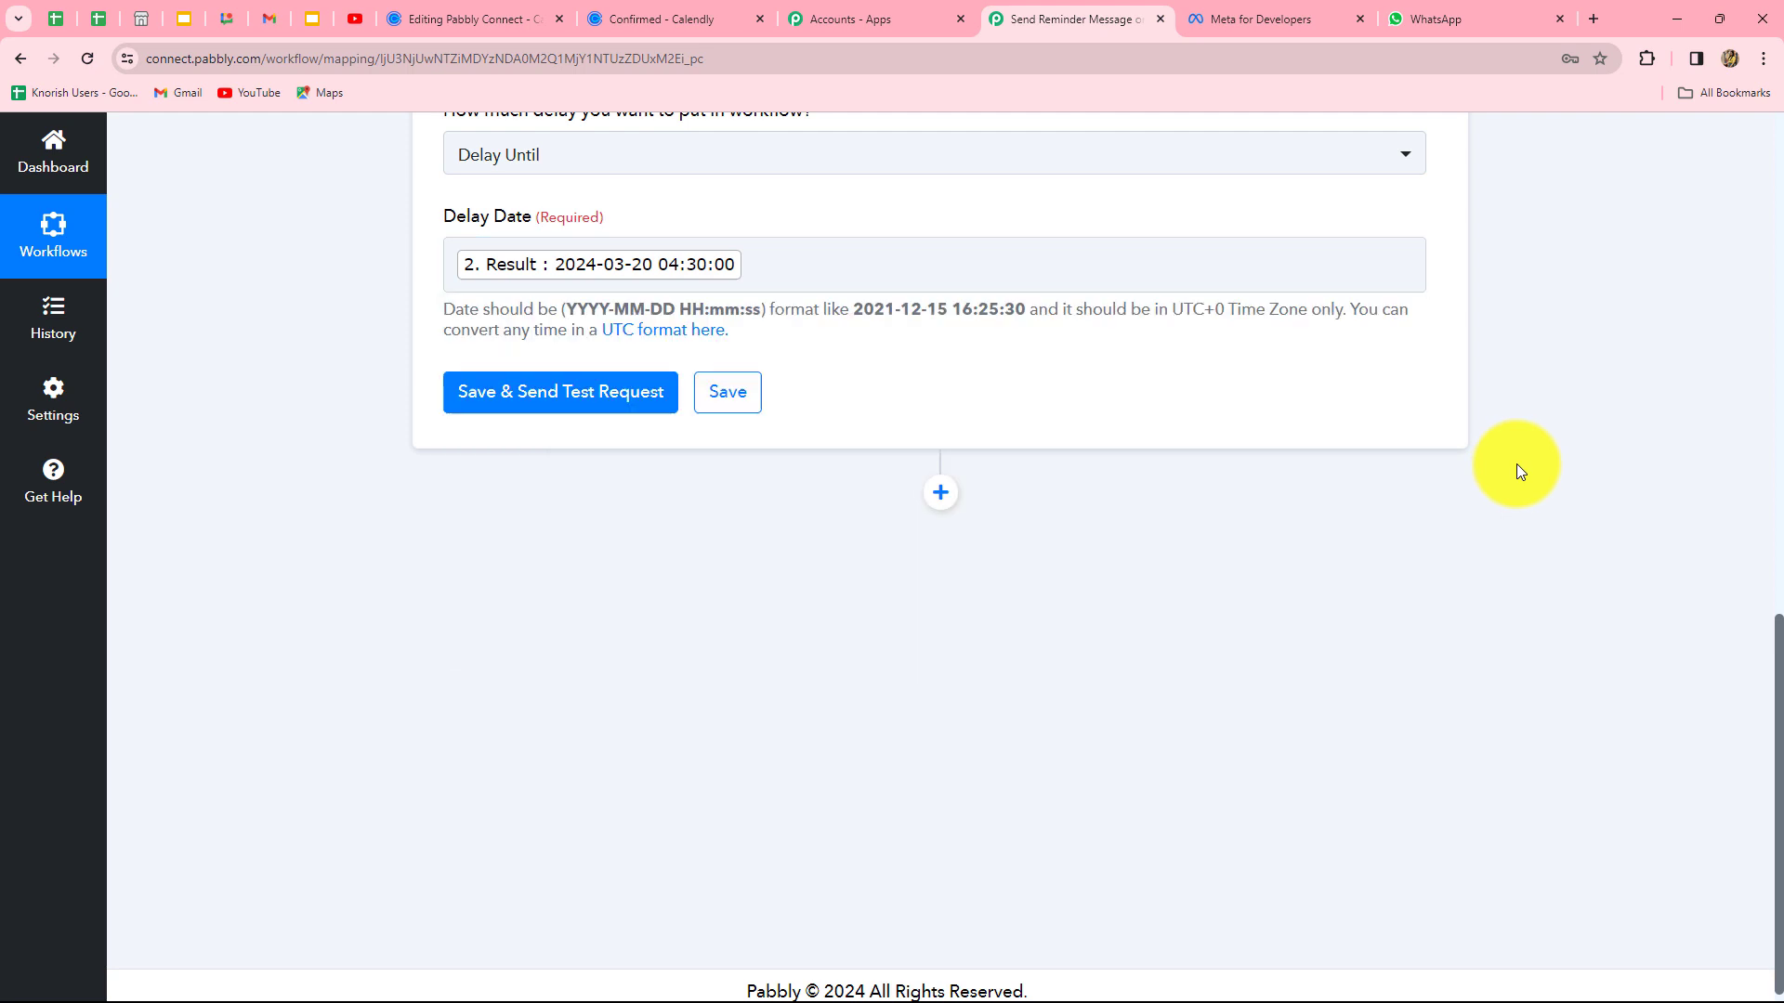
{"action": "left_click", "coordinate": [602, 401]}
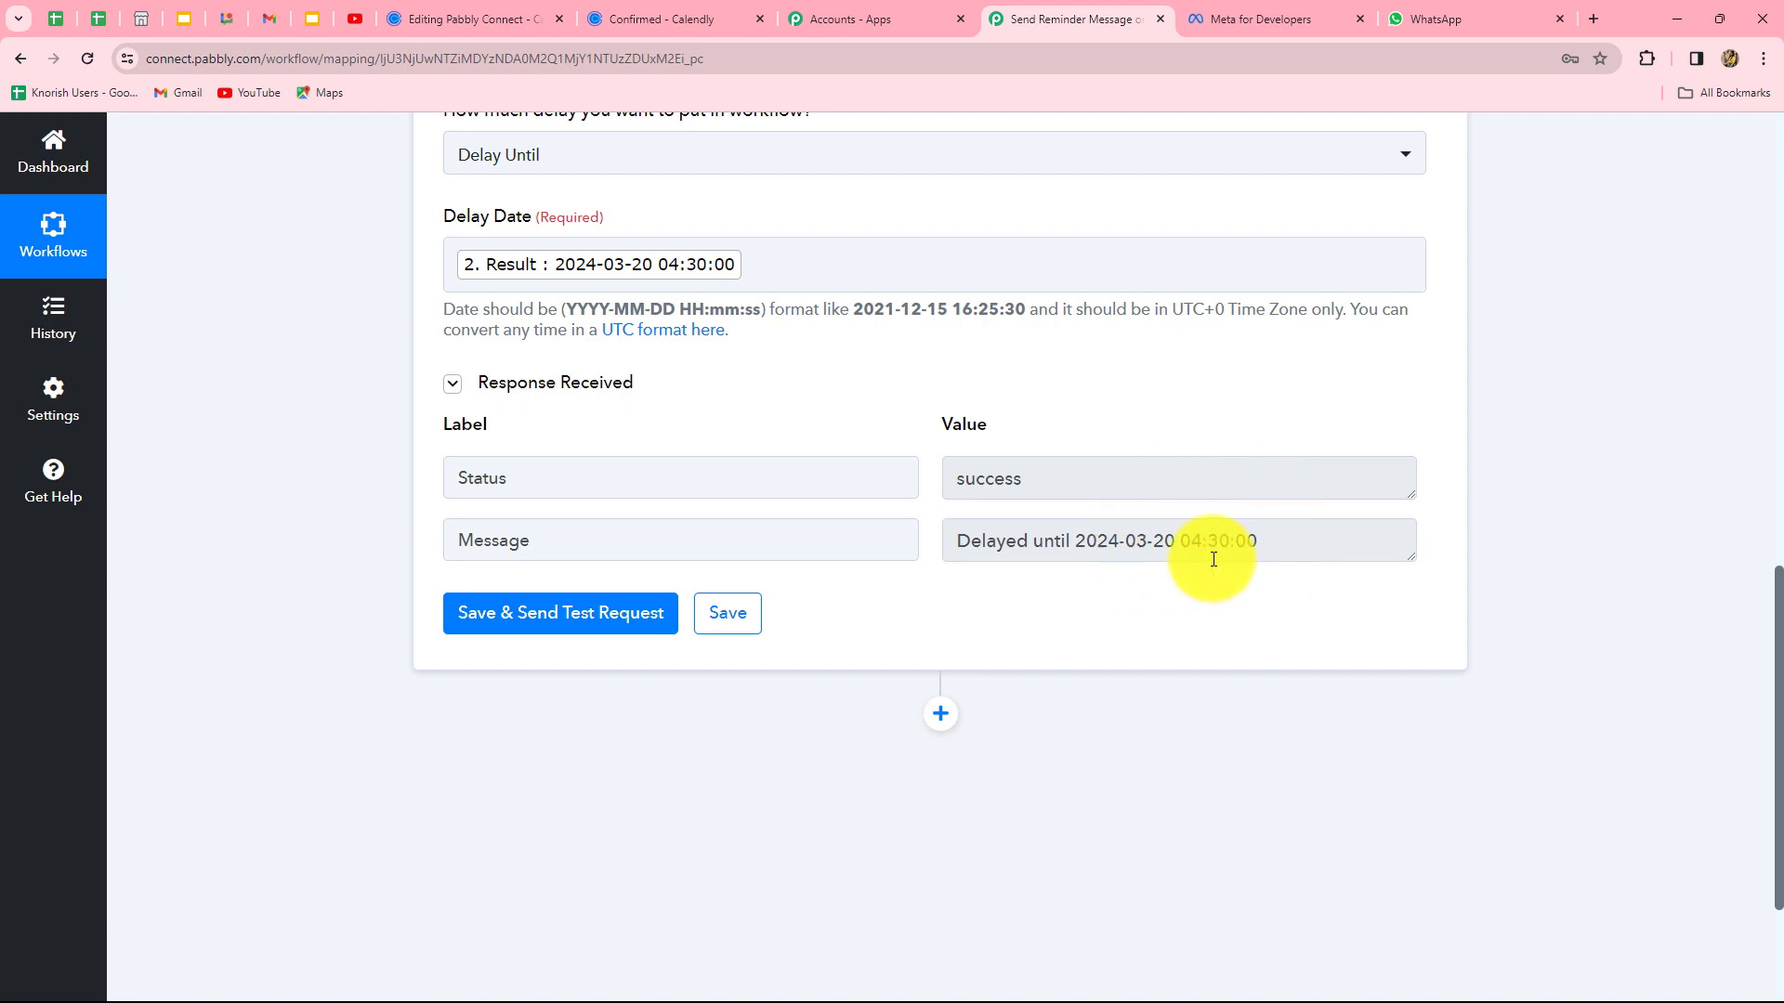
{"action": "scroll", "coordinate": [1214, 560], "scroll_direction": "down", "scroll_amount": 2}
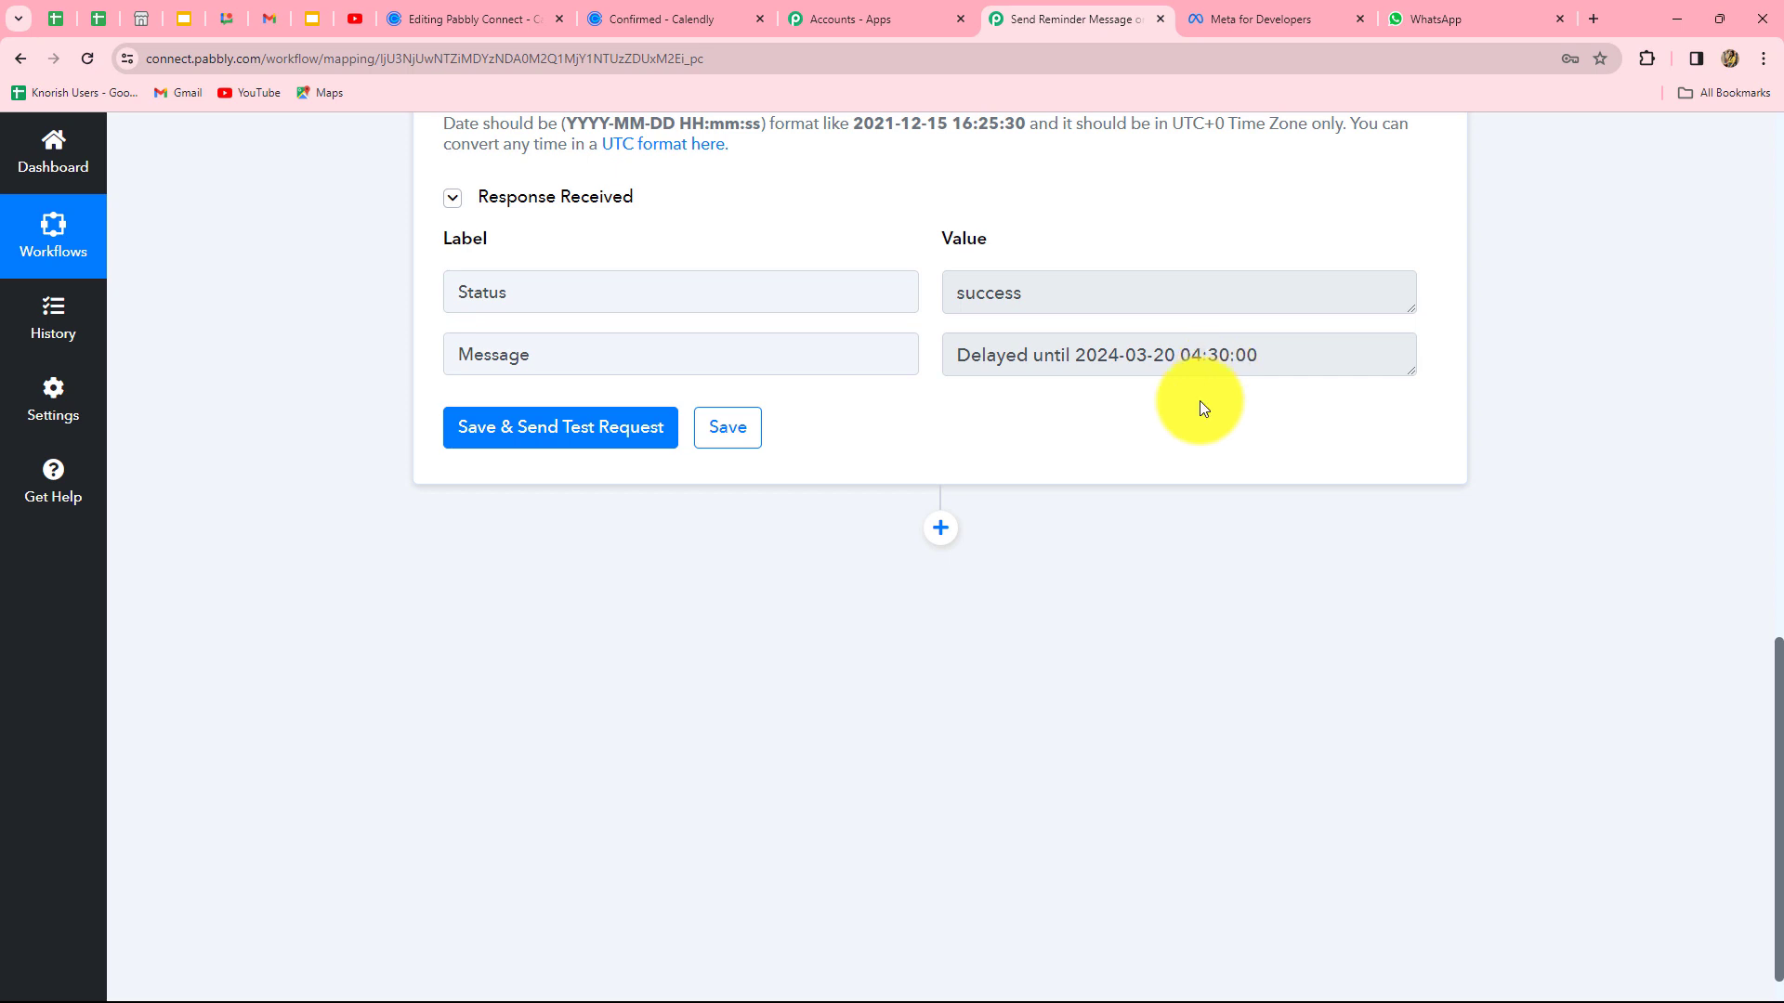
{"action": "left_click", "coordinate": [942, 531]}
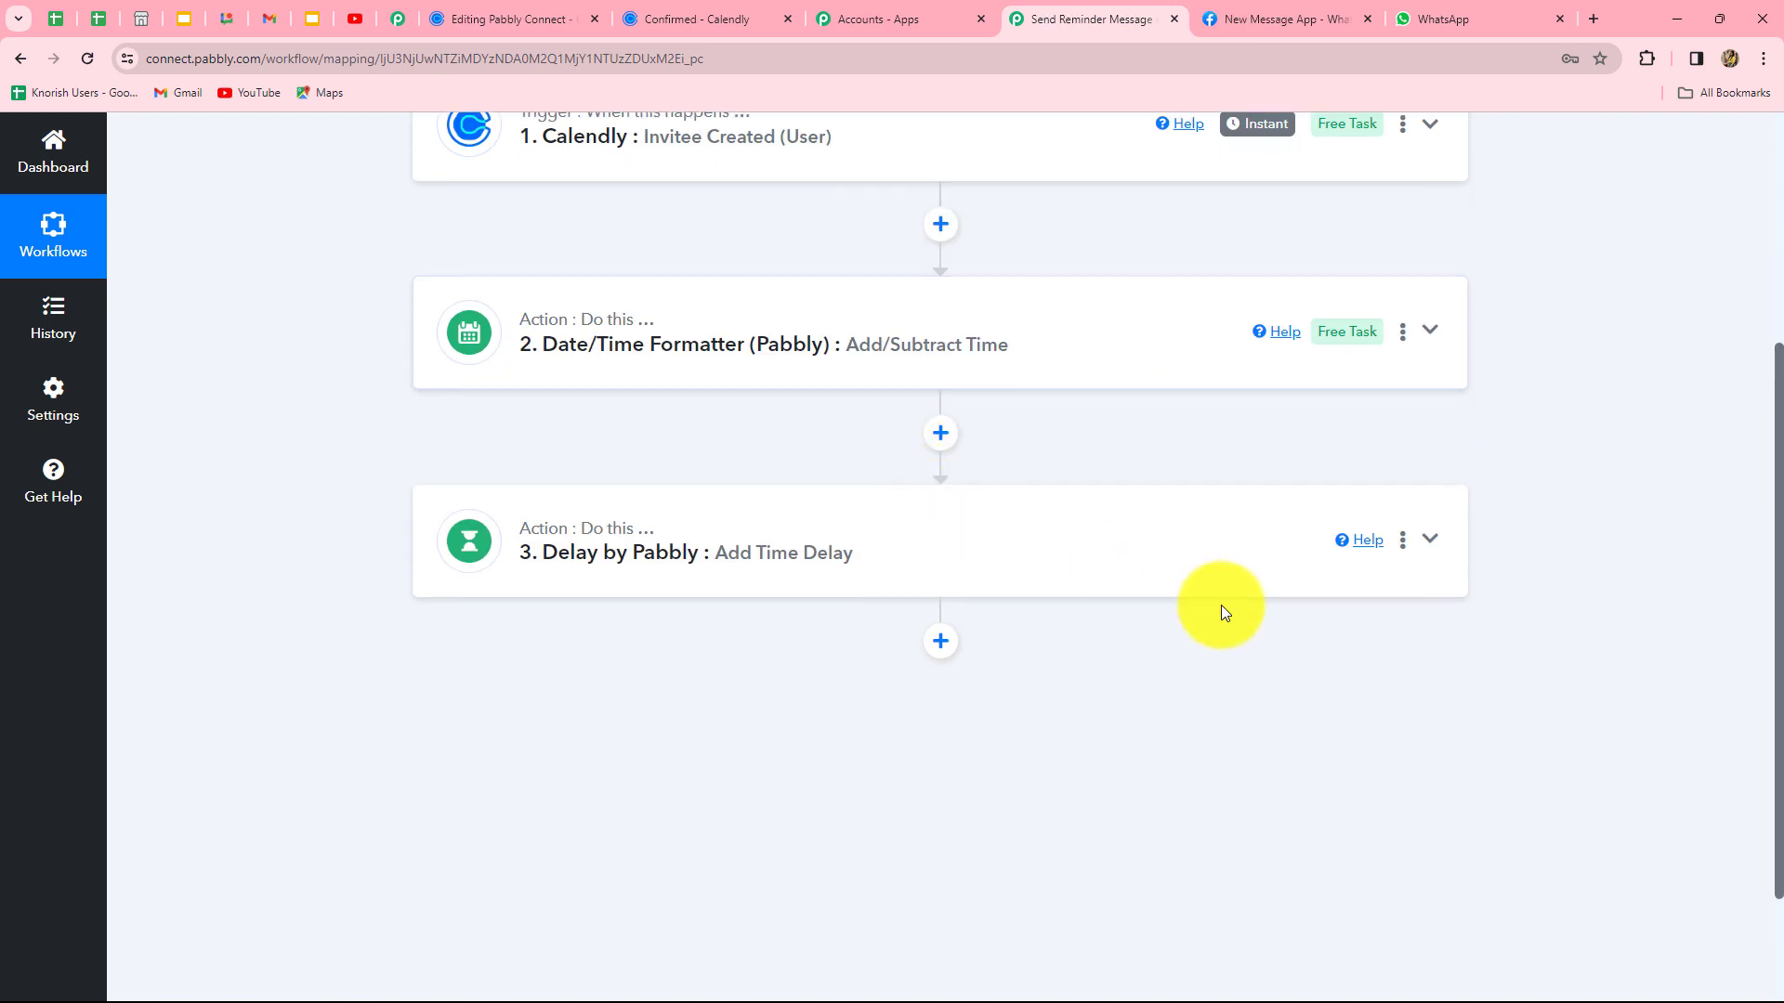
Scroll the workflow to review the collapsed Calendly, Date/Time Formatter and Delay steps.
{"action": "scroll", "coordinate": [1220, 606], "scroll_direction": "down", "scroll_amount": 2}
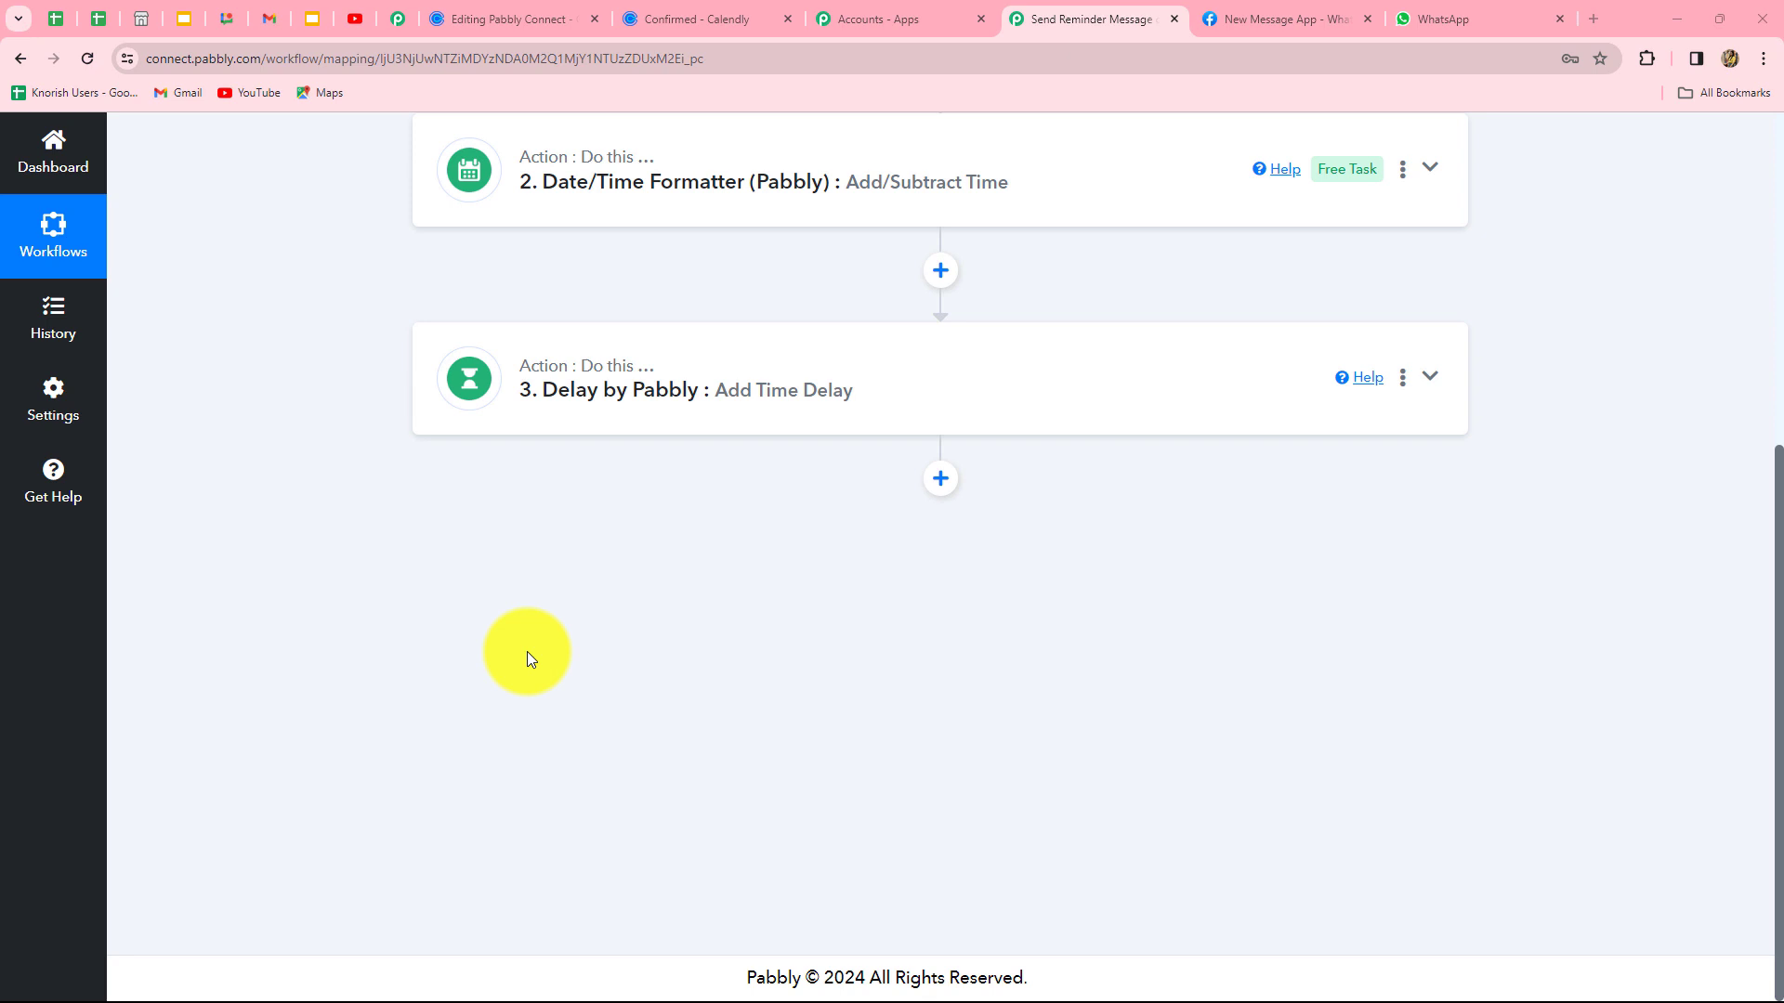
Add a Calendly step with the Get an Event action below the delay.
{"action": "left_click", "coordinate": [941, 480]}
{"action": "left_click", "coordinate": [435, 512]}
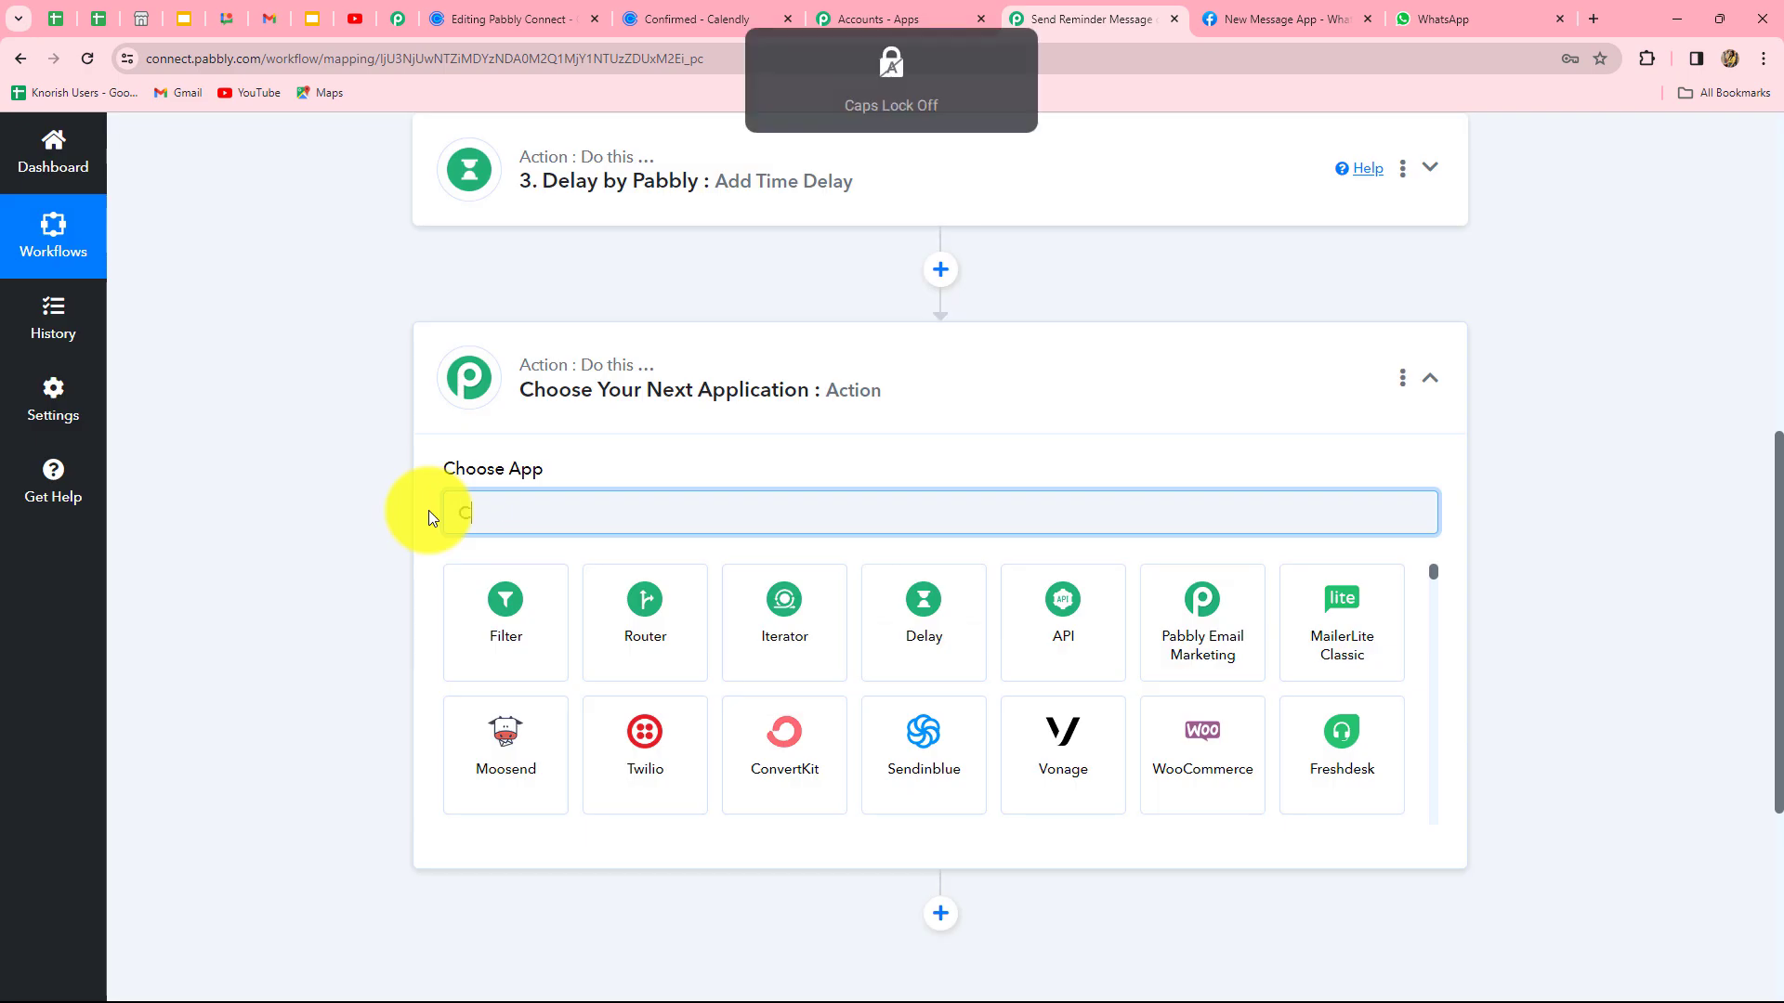
{"action": "type", "text": "Cale"}
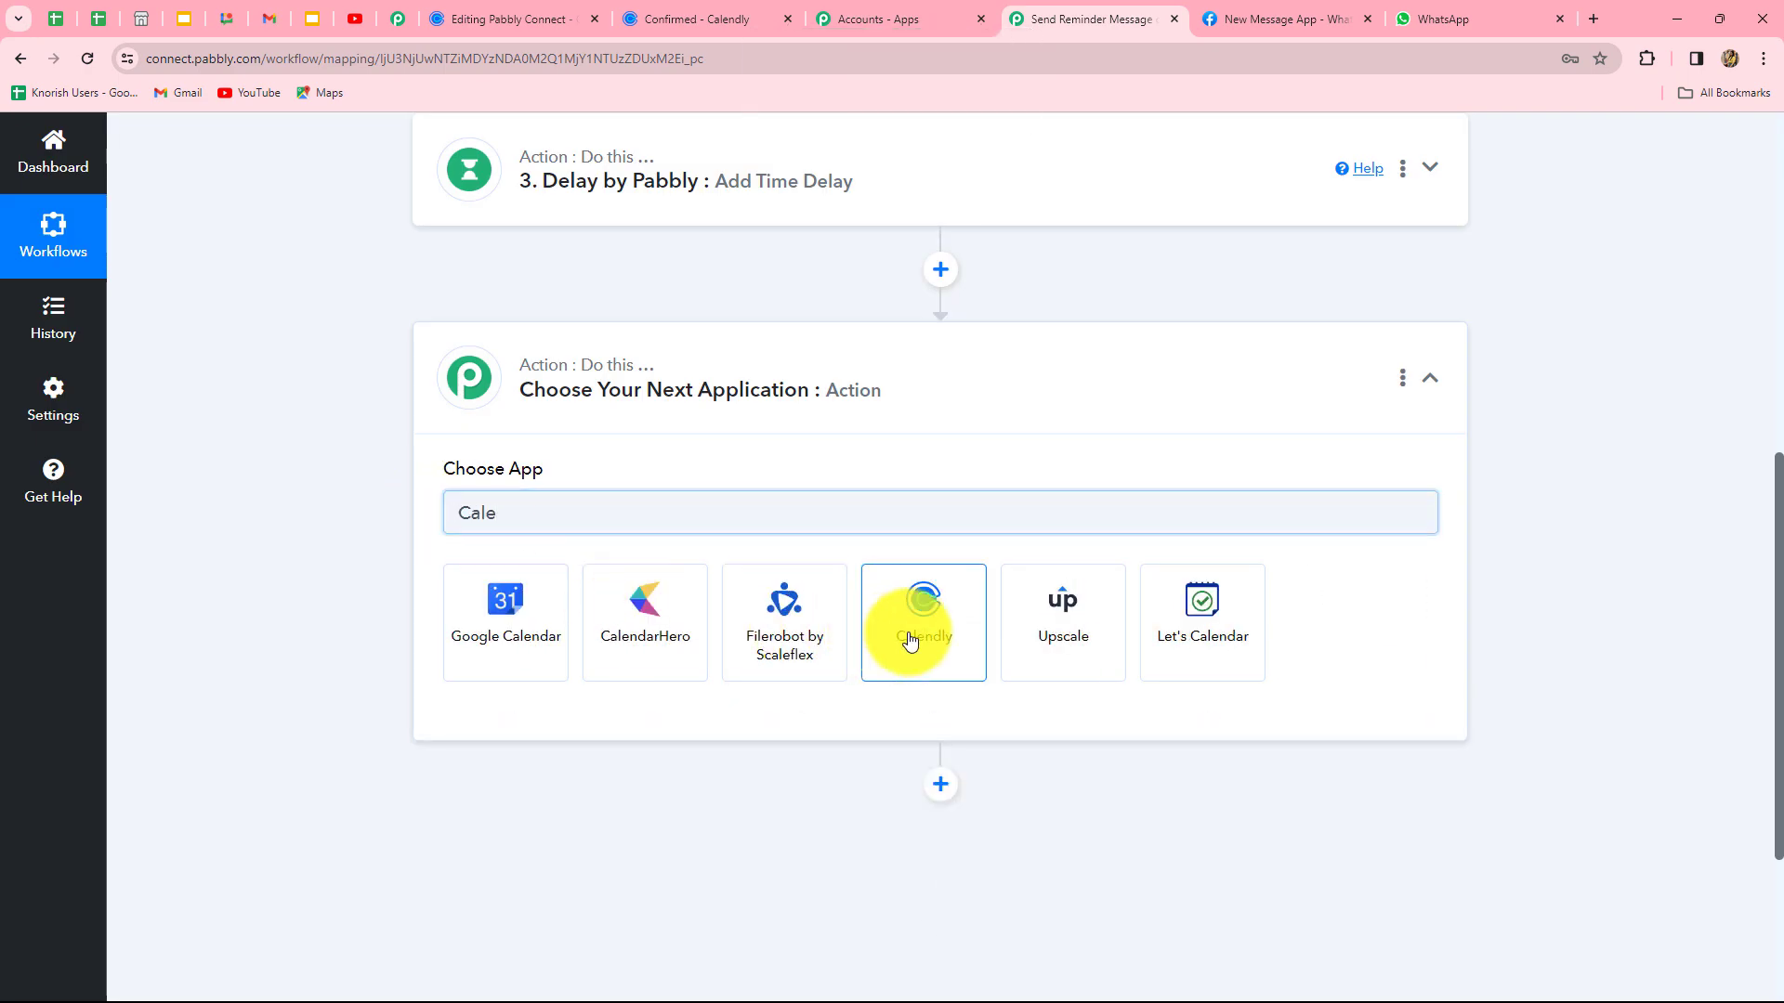
{"action": "left_click", "coordinate": [908, 628]}
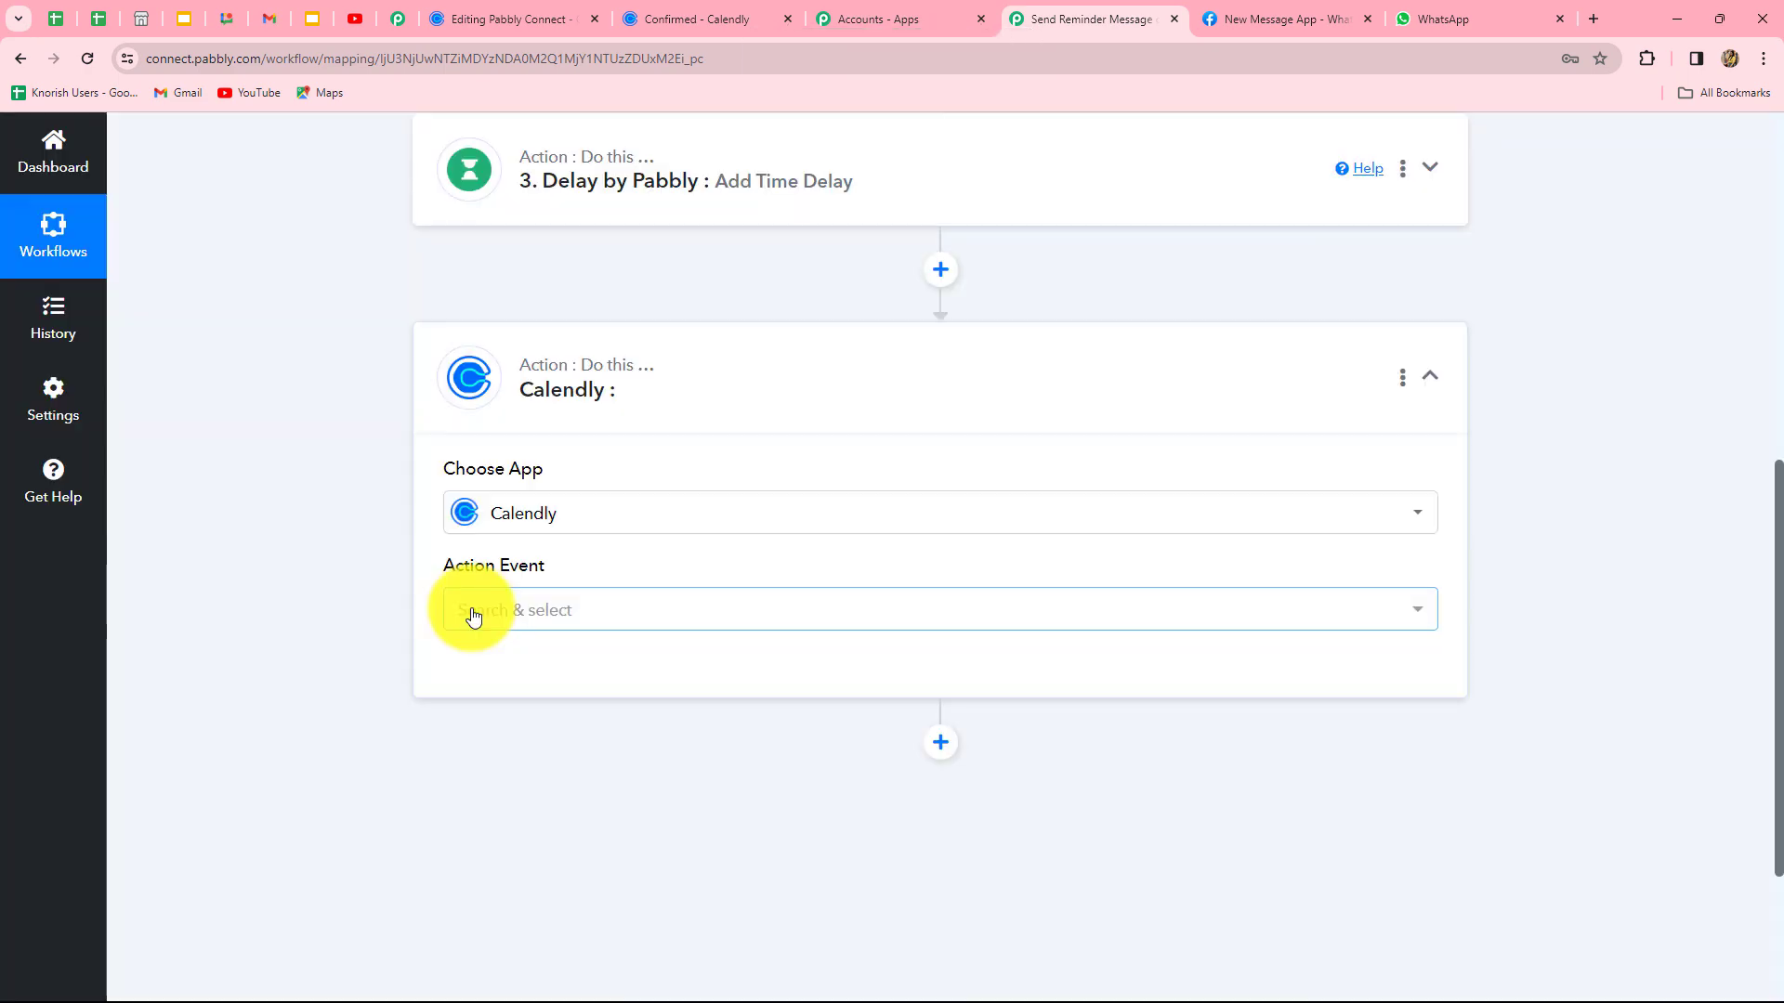
{"action": "left_click", "coordinate": [473, 616]}
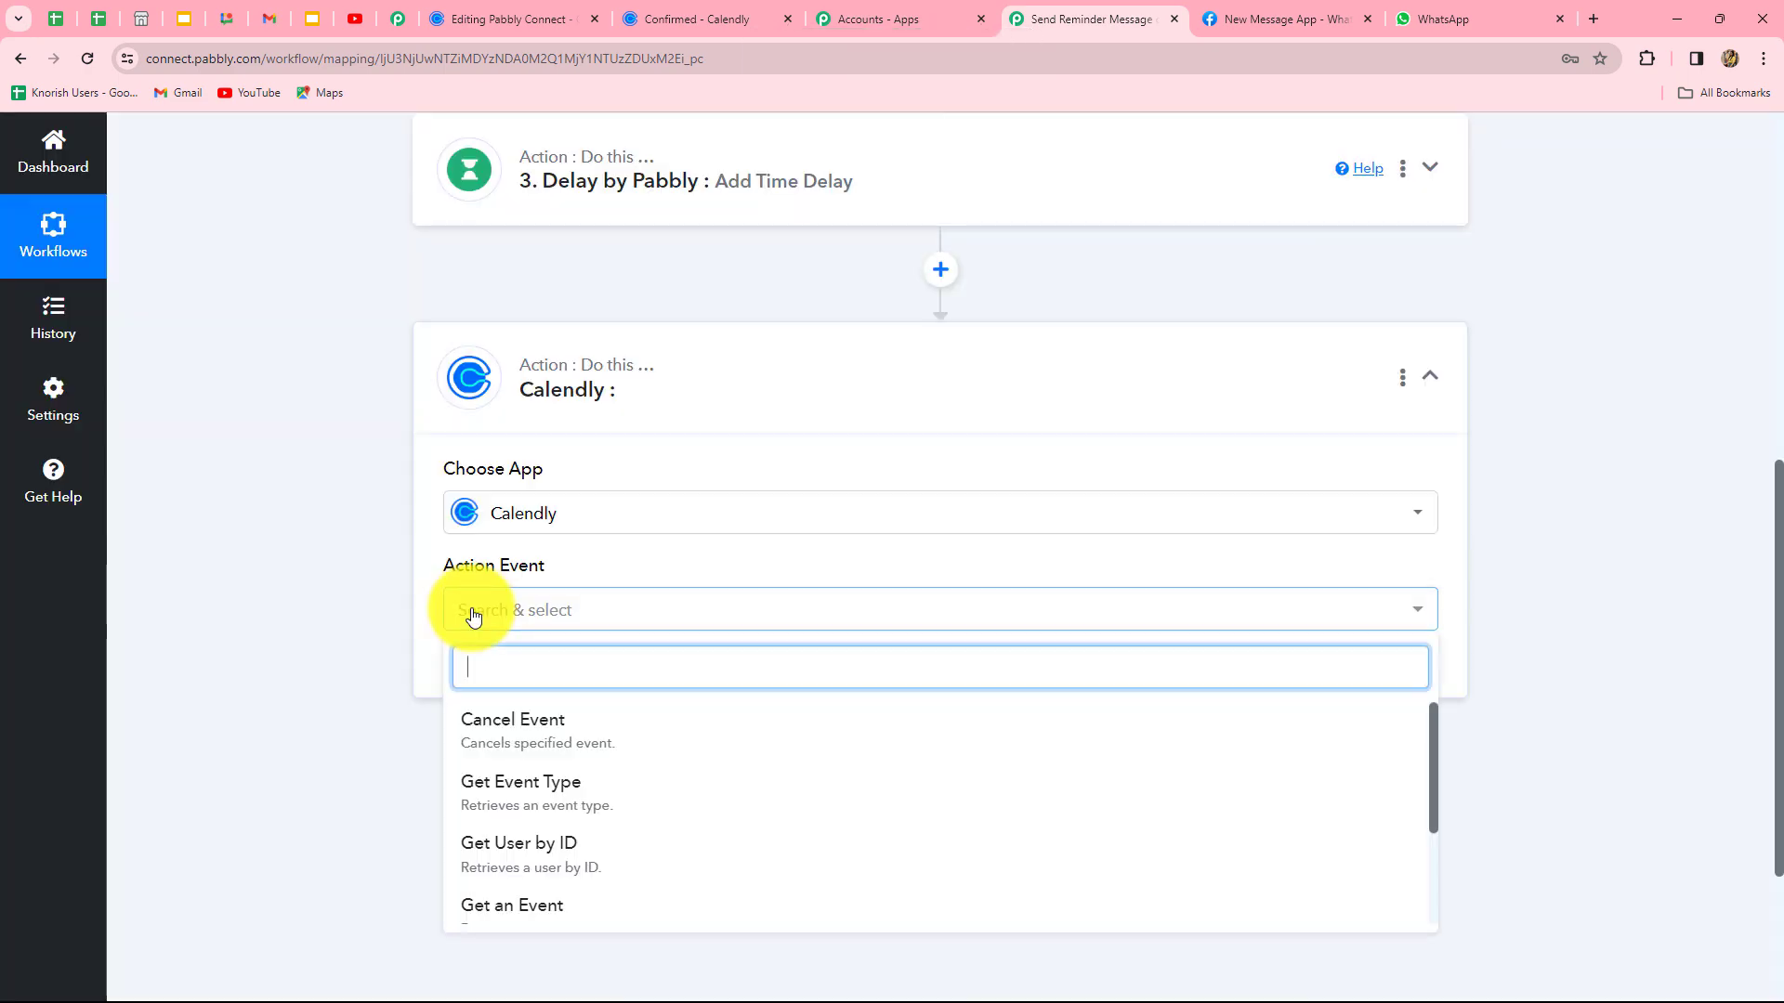
{"action": "scroll", "coordinate": [518, 771], "scroll_direction": "down", "scroll_amount": 2}
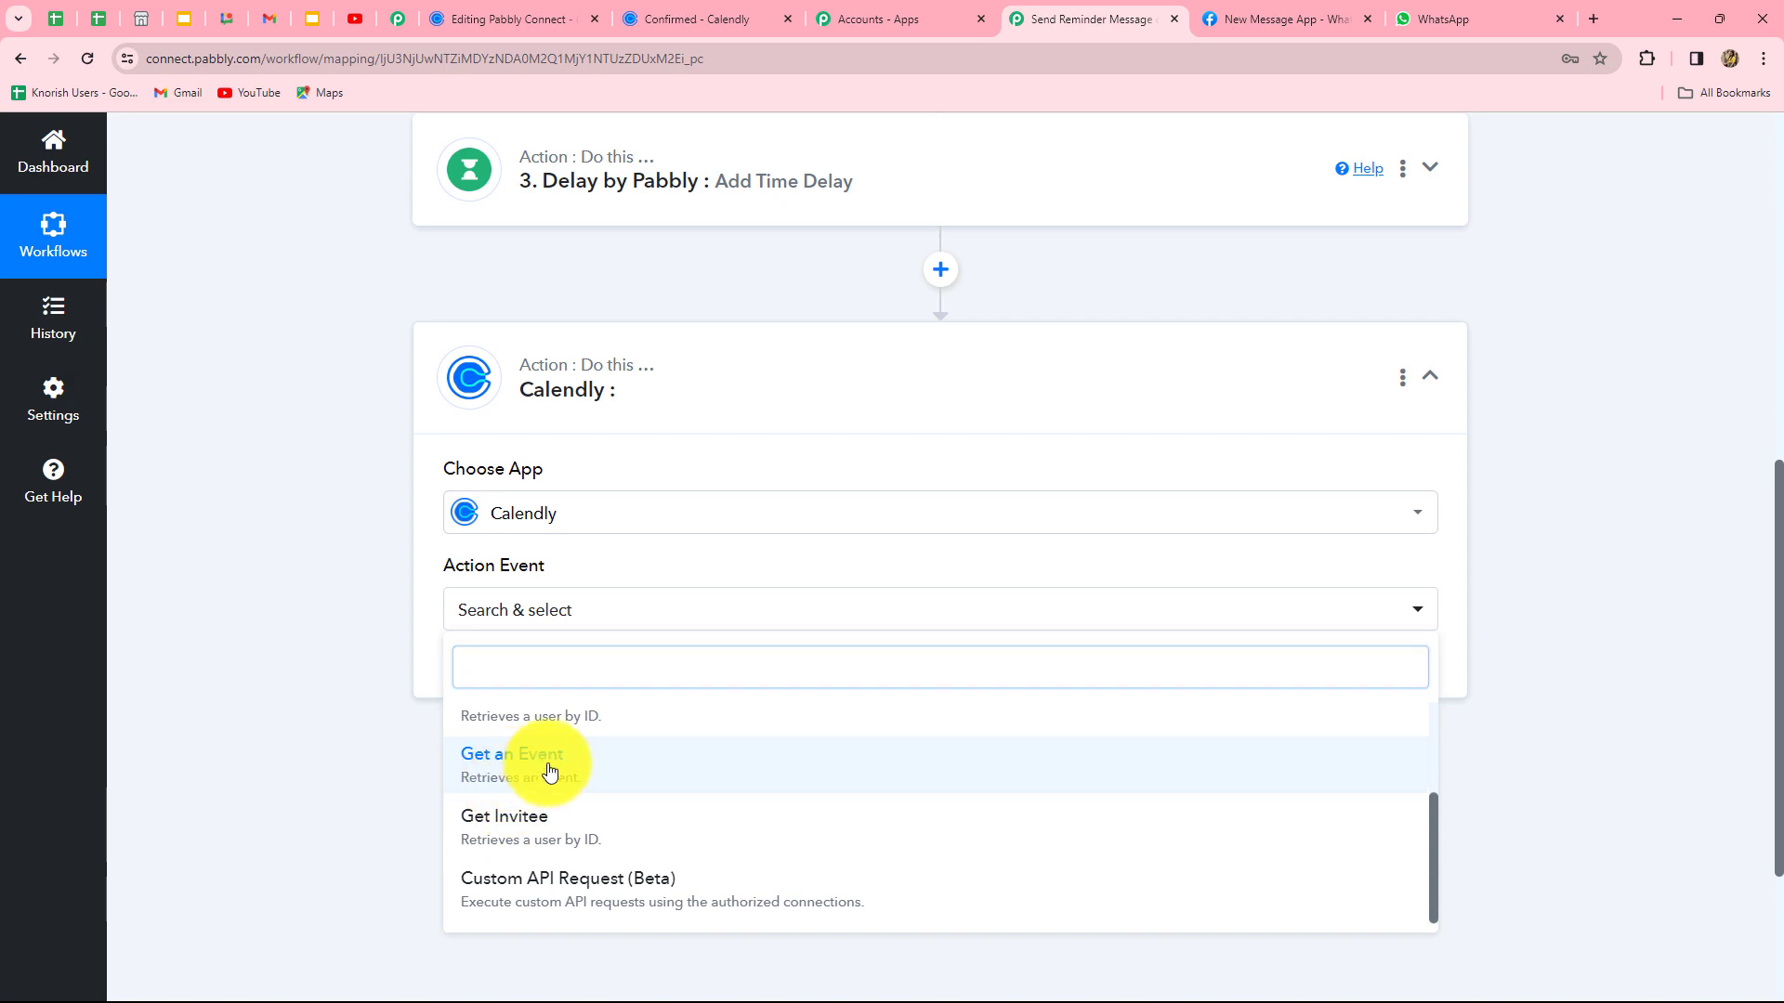
{"action": "left_click", "coordinate": [549, 771]}
Link the step to the existing Calendly connection, leaving Event ID empty for now.
{"action": "left_click", "coordinate": [522, 684]}
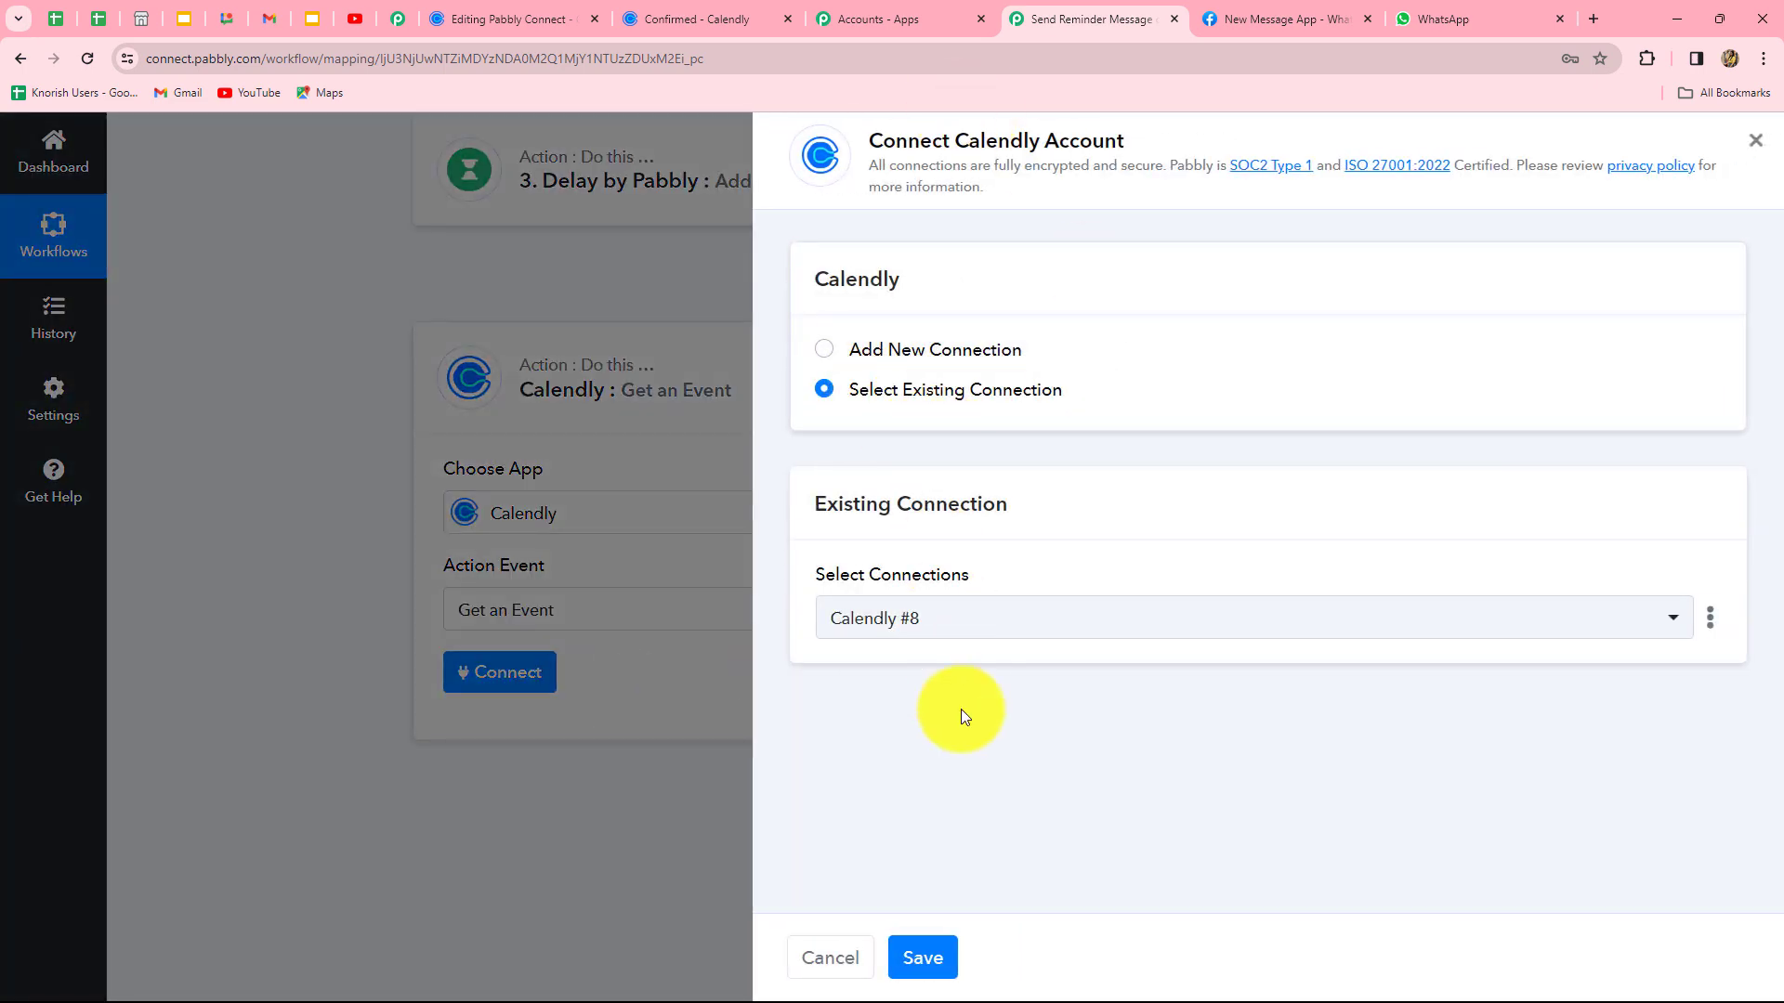
{"action": "left_click", "coordinate": [935, 956]}
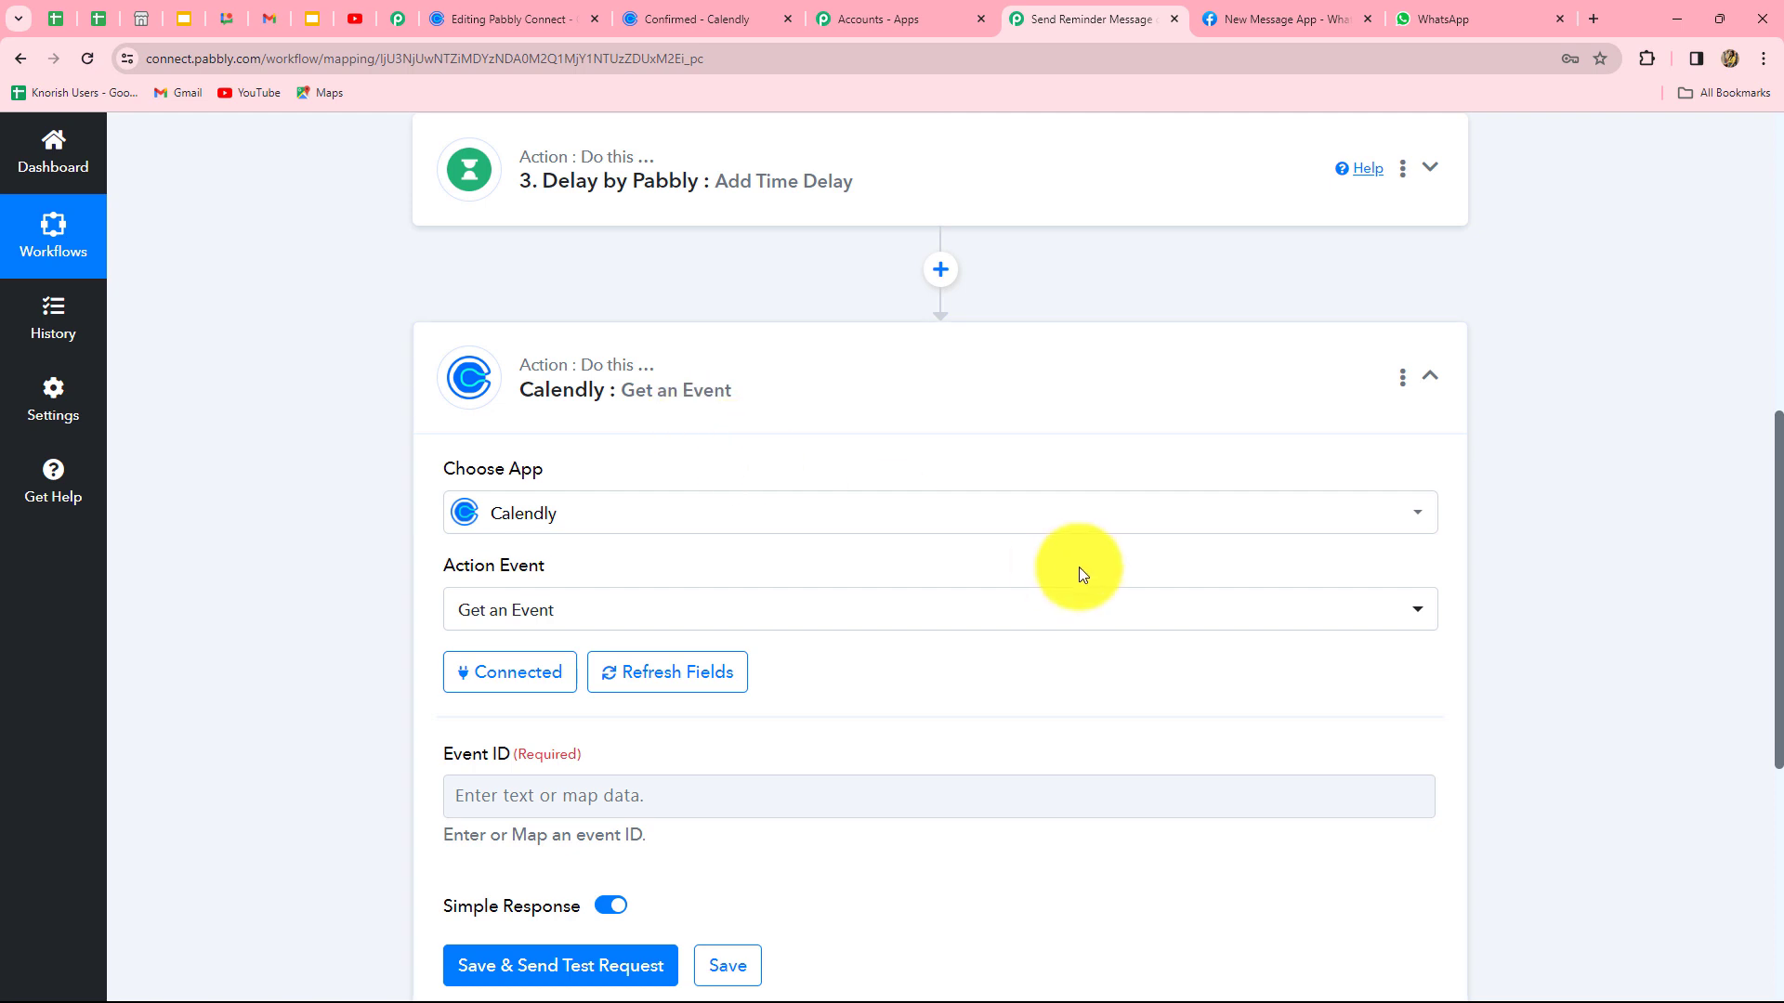
{"action": "scroll", "coordinate": [1079, 572], "scroll_direction": "down", "scroll_amount": 3}
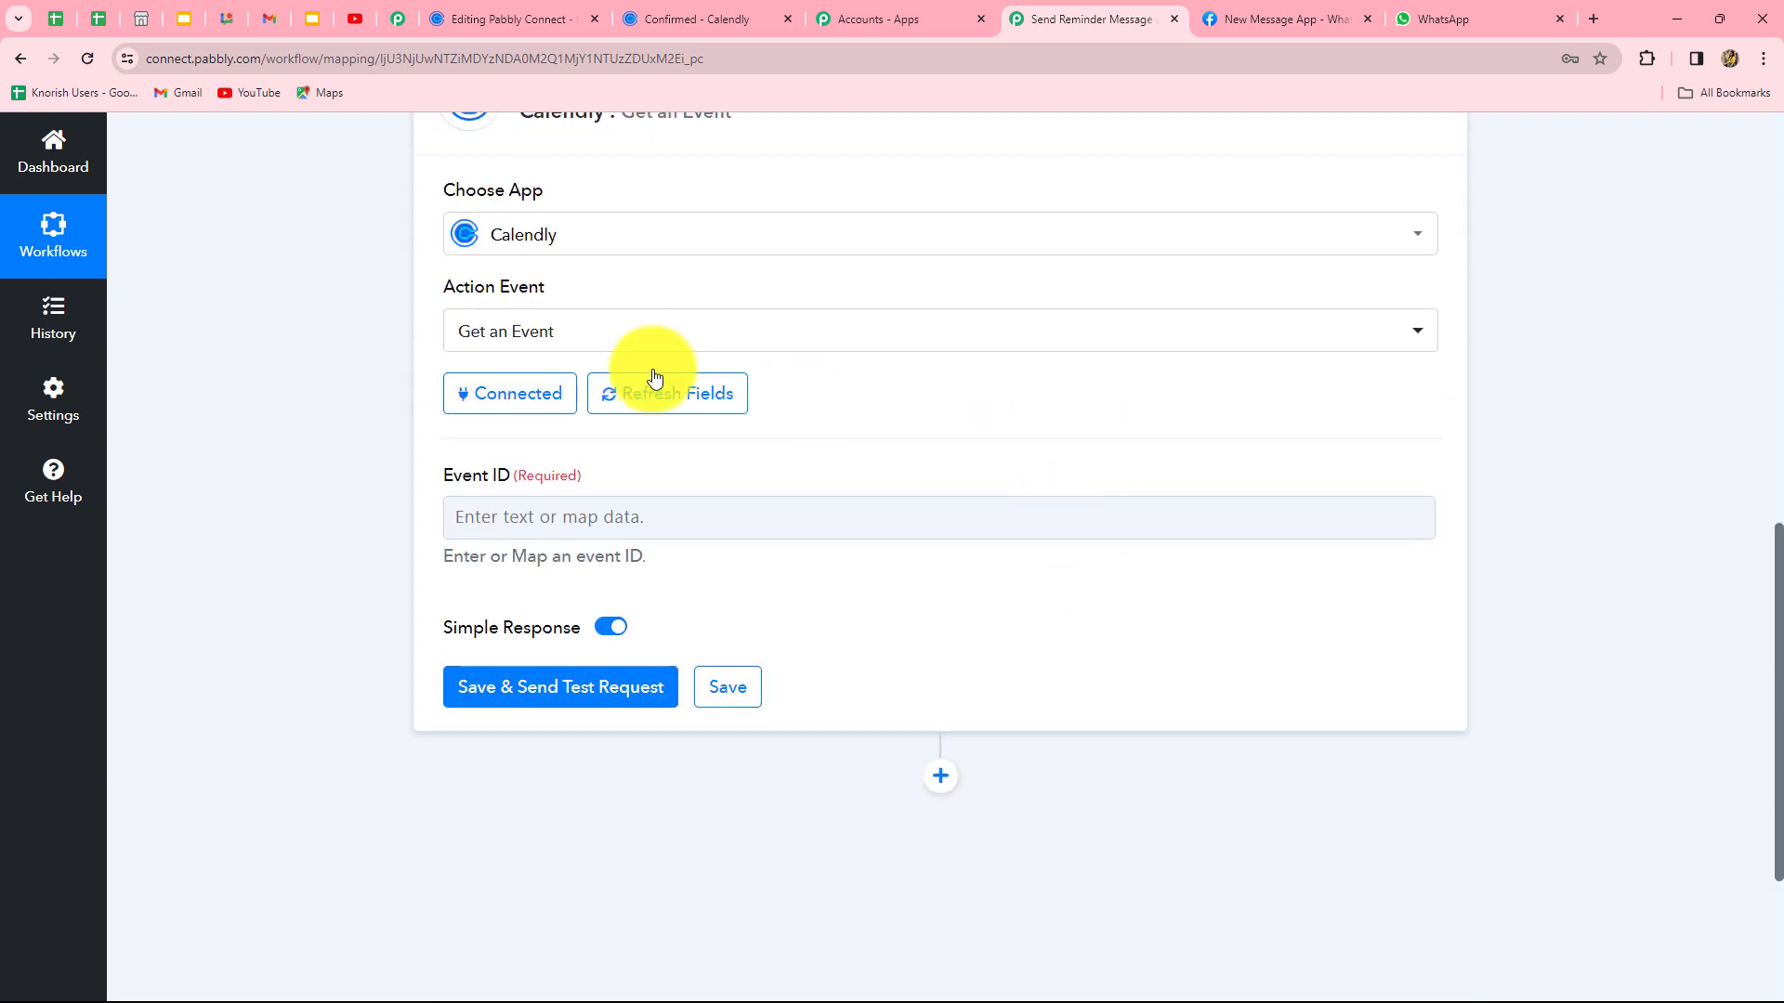
{"action": "left_click", "coordinate": [536, 506]}
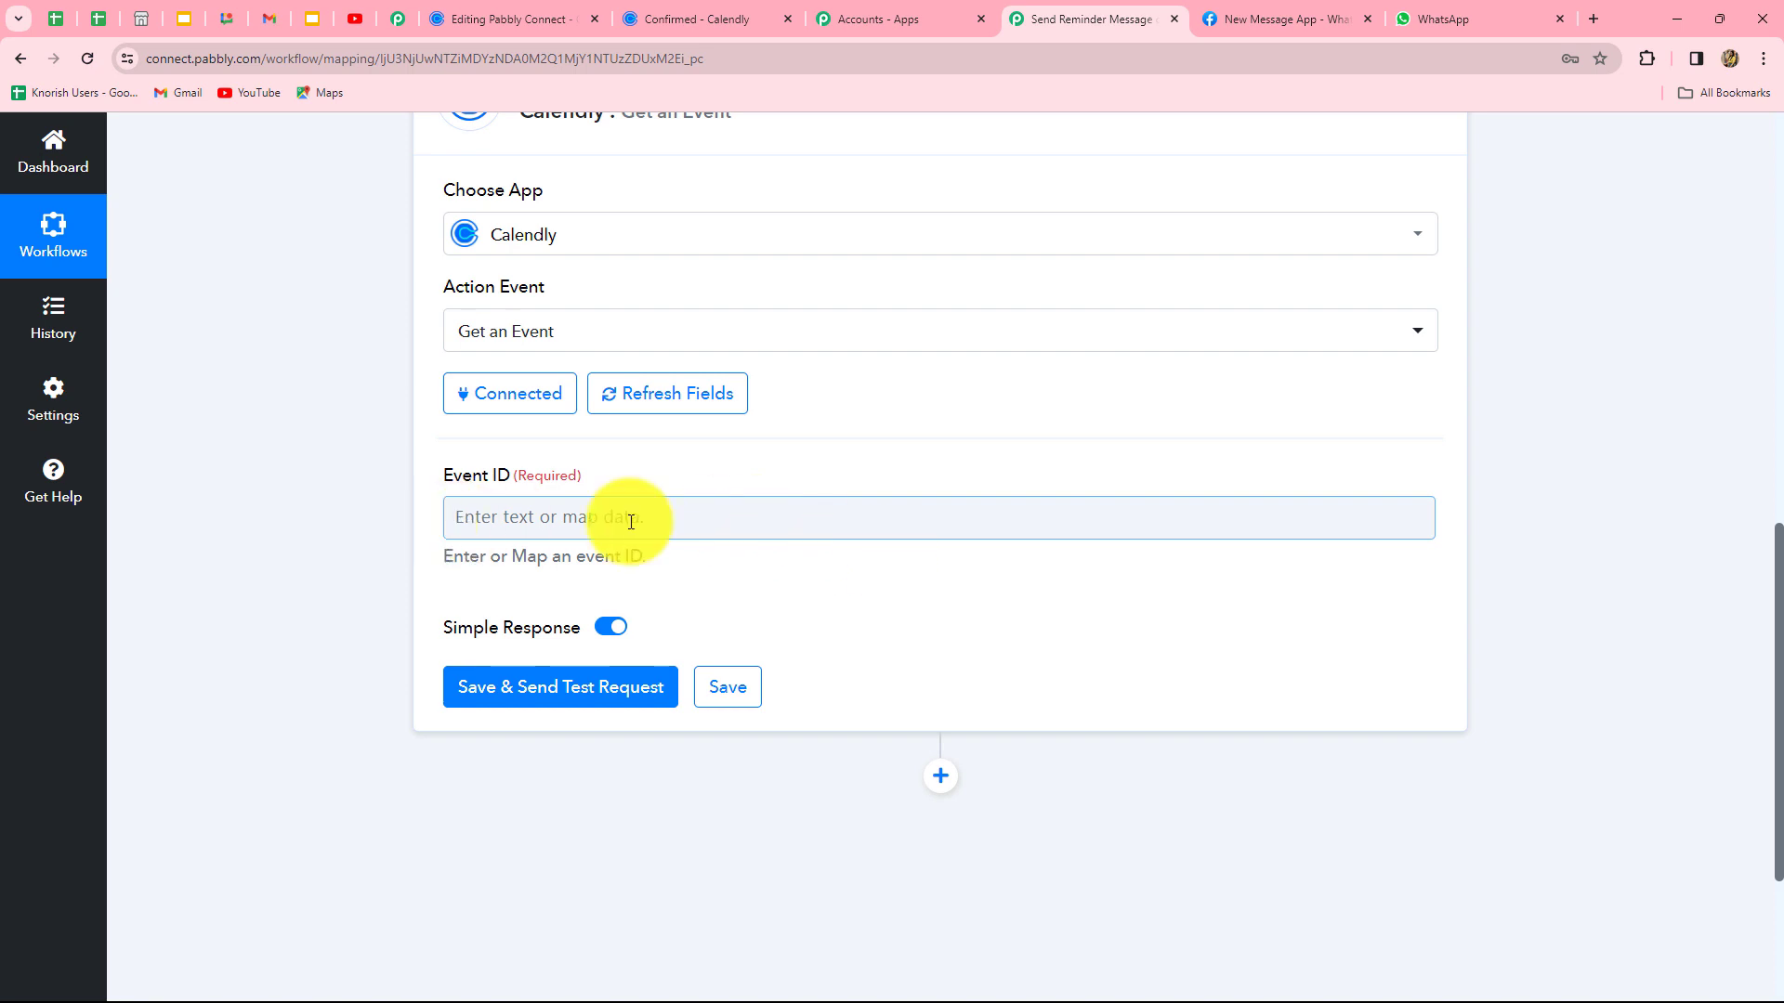
{"action": "left_click", "coordinate": [756, 571]}
{"action": "scroll", "coordinate": [757, 570], "scroll_direction": "up", "scroll_amount": 3}
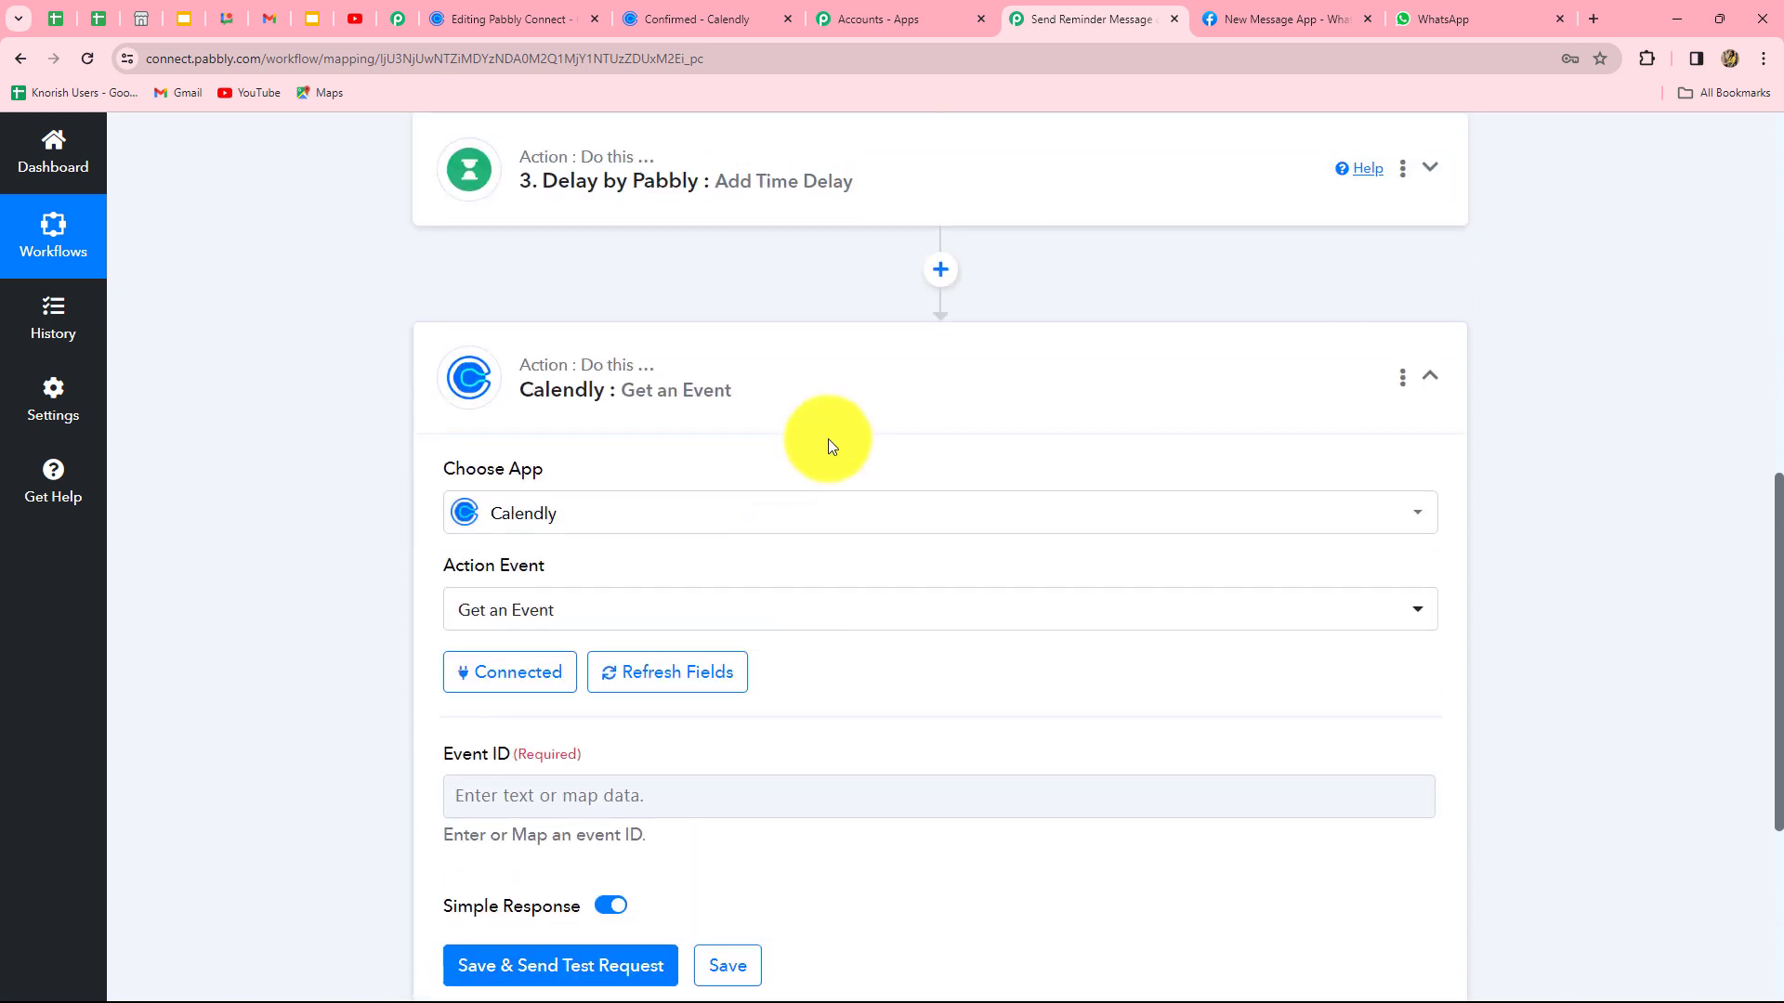
Insert a new step before the Calendly step and search apps for 'text'.
{"action": "left_click", "coordinate": [939, 268]}
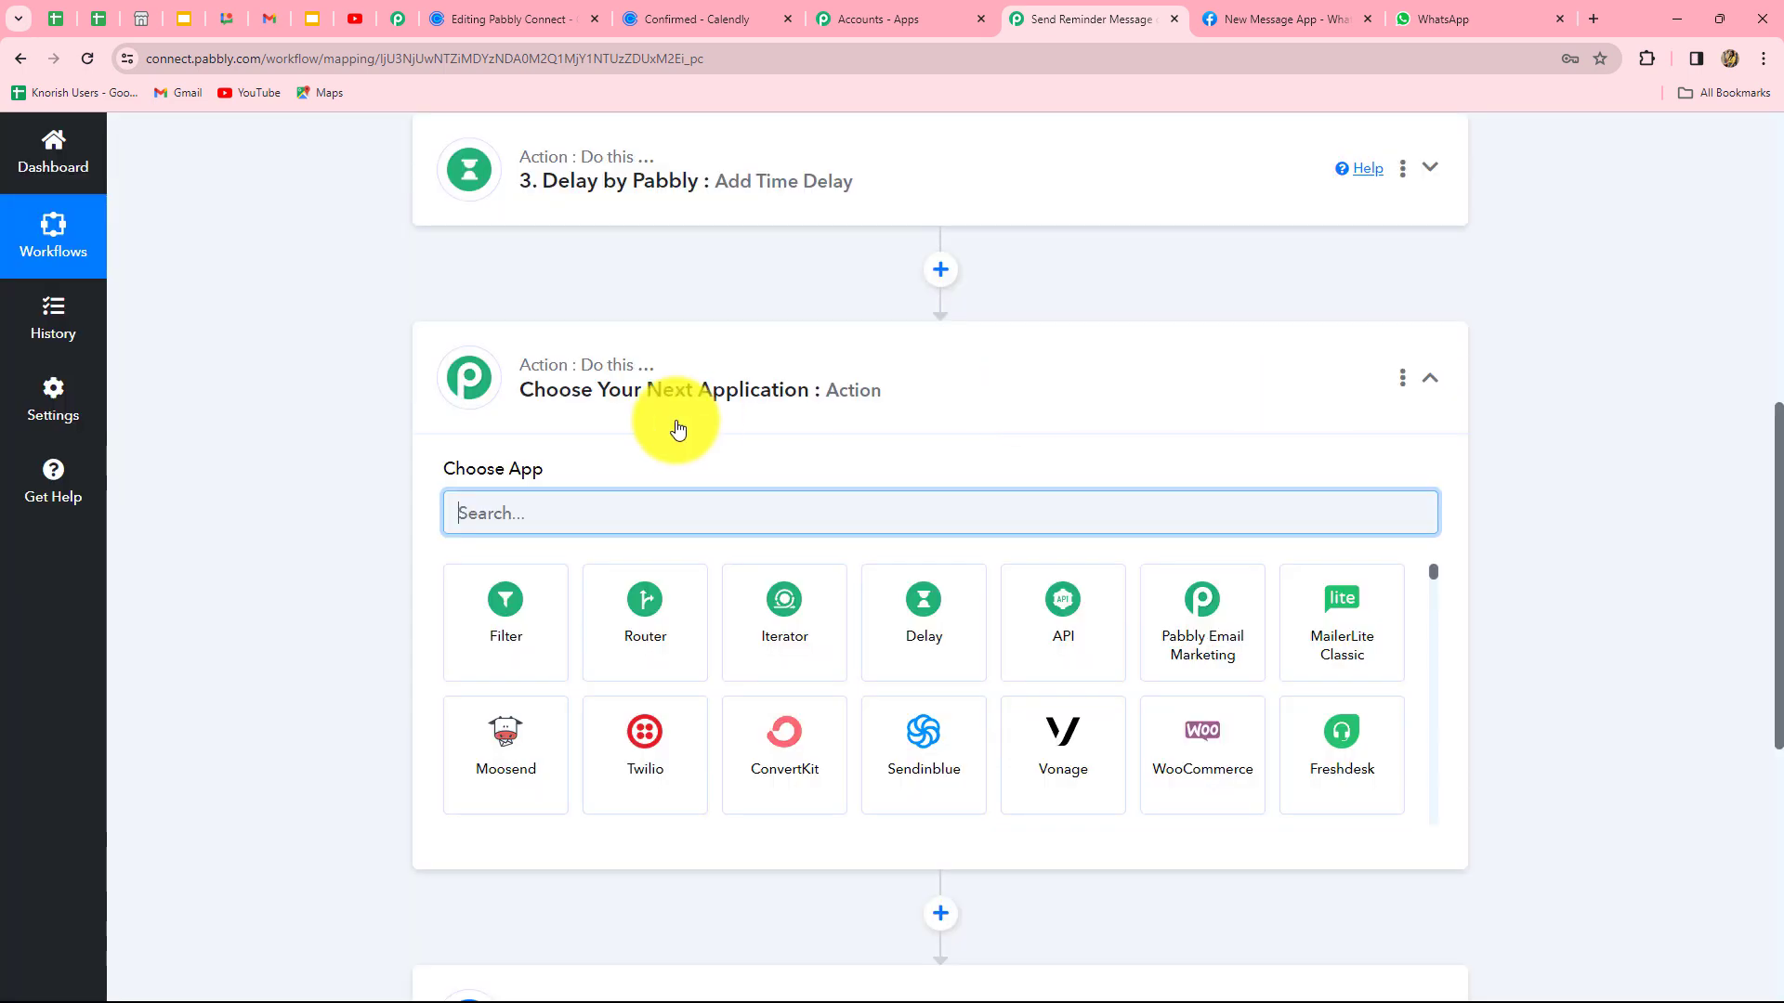
{"action": "left_click", "coordinate": [605, 505]}
{"action": "type", "text": "text"}
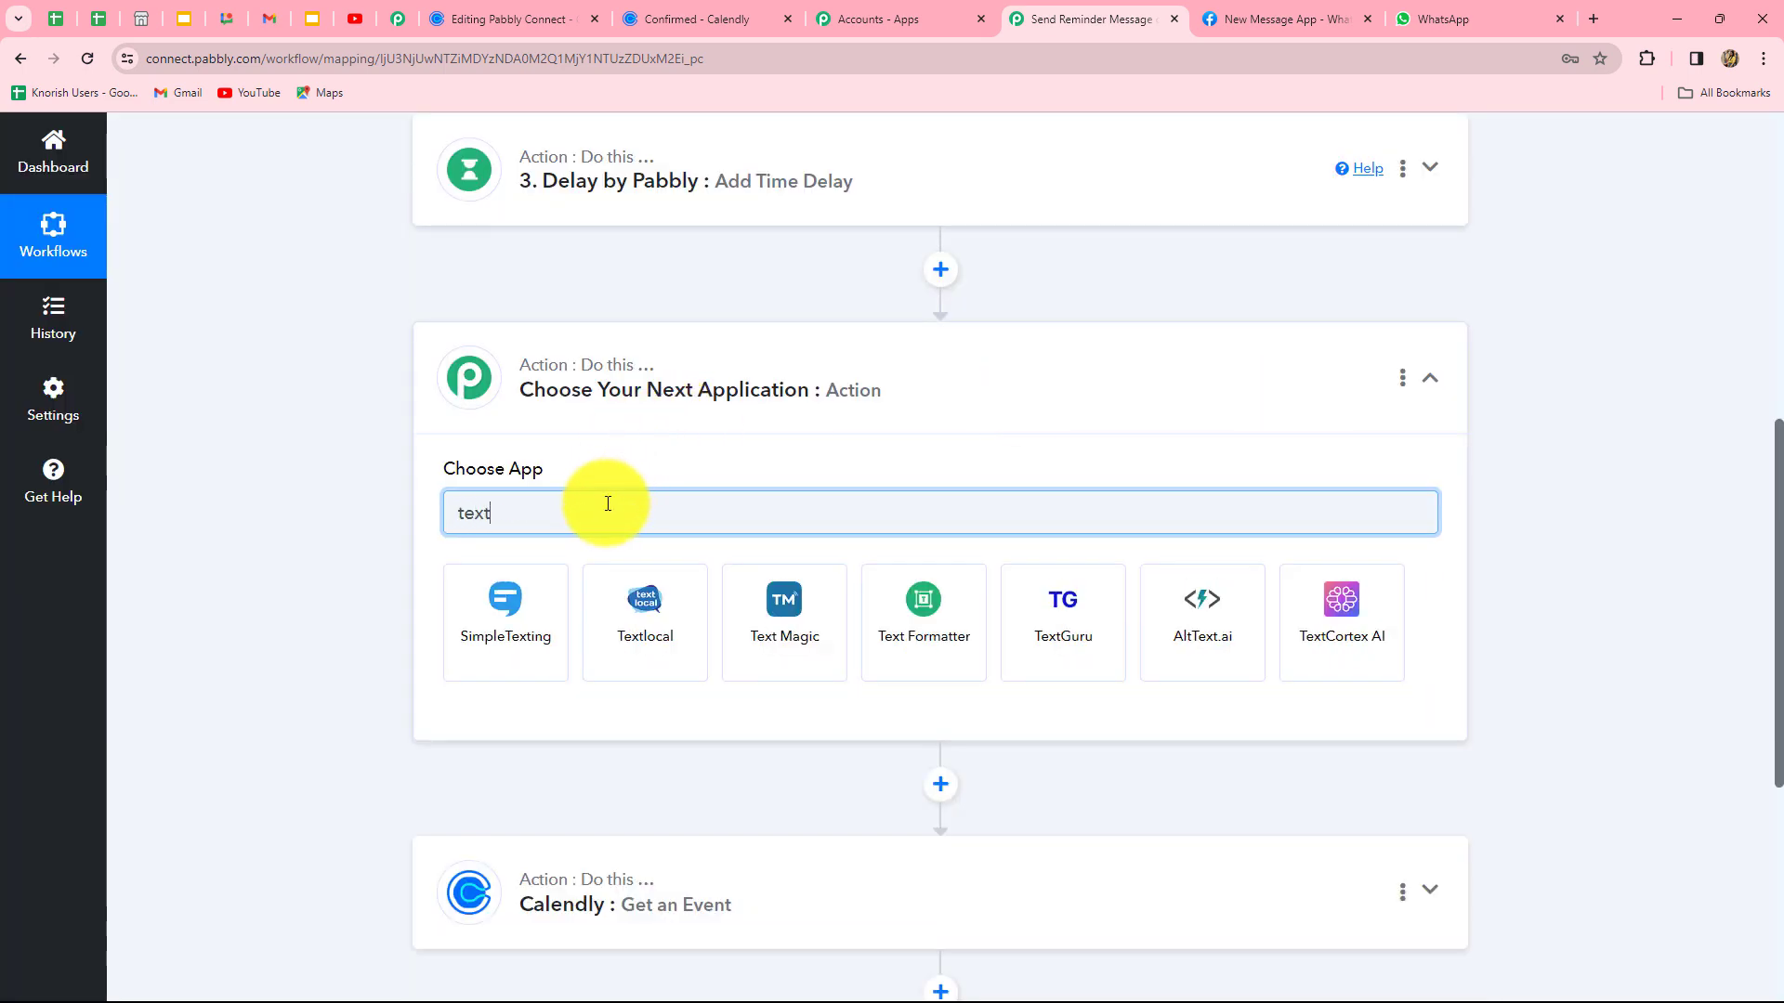
{"action": "scroll", "coordinate": [618, 511], "scroll_direction": "up", "scroll_amount": 8}
{"action": "scroll", "coordinate": [691, 727], "scroll_direction": "down", "scroll_amount": 13}
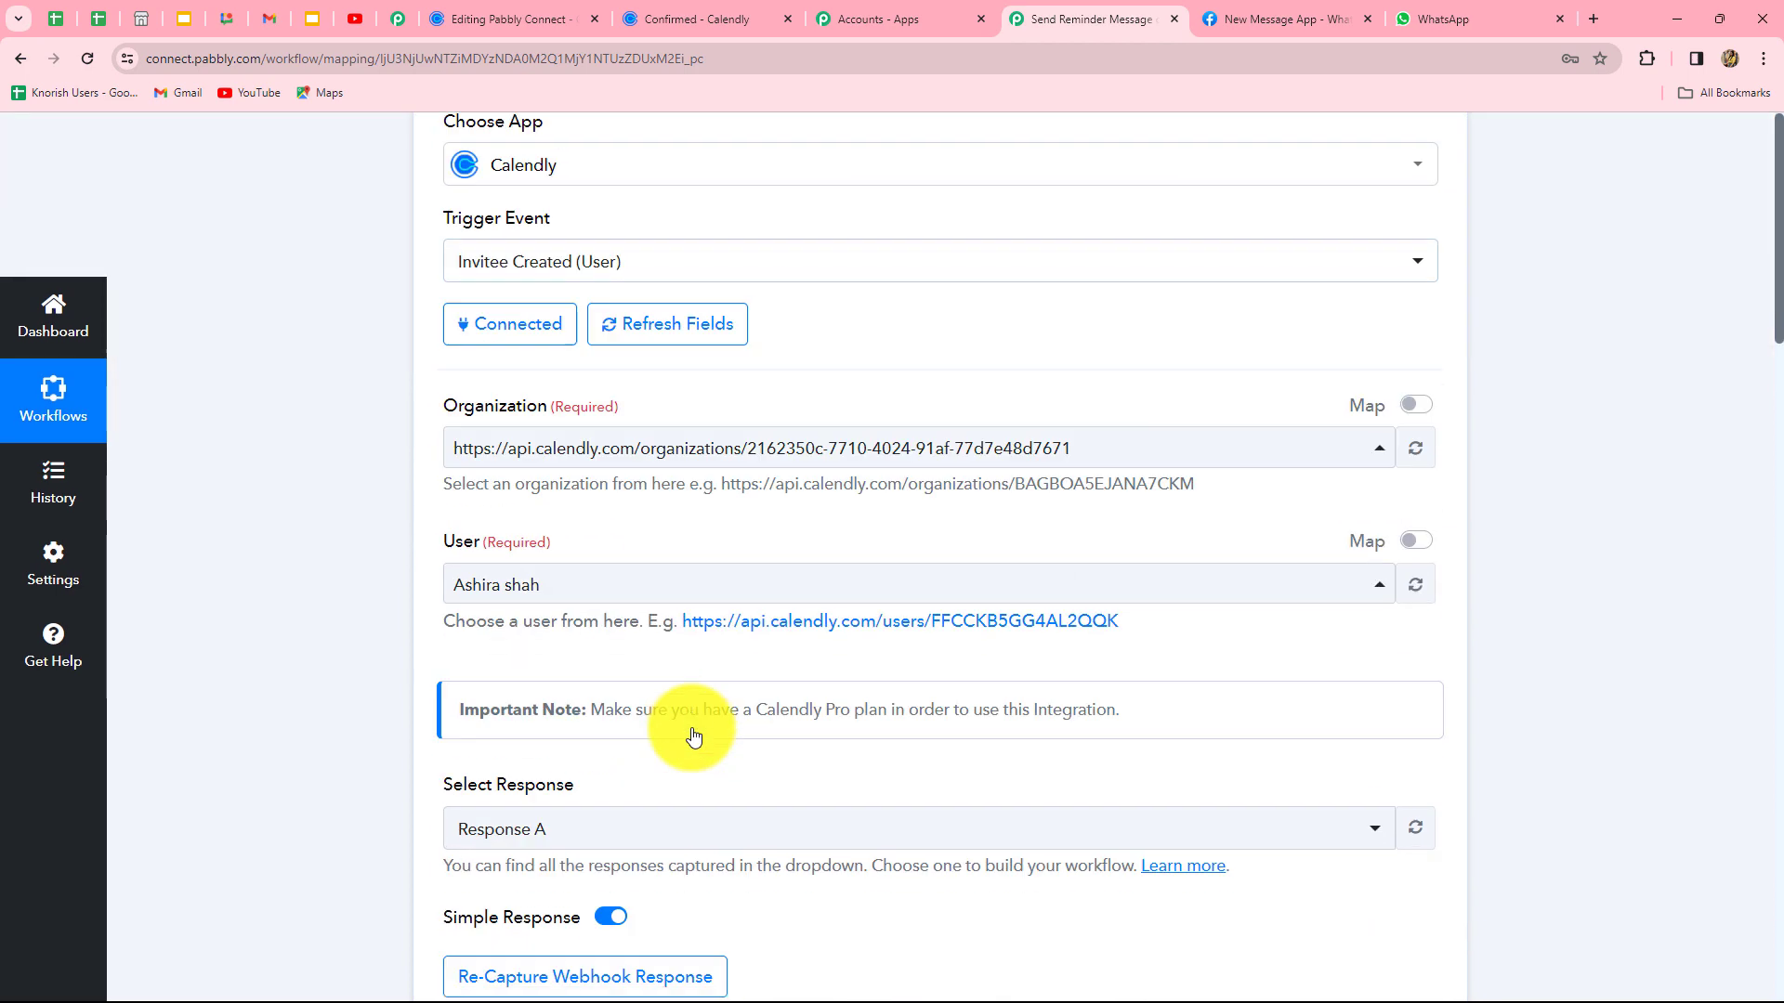
{"action": "scroll", "coordinate": [939, 760], "scroll_direction": "up", "scroll_amount": 4}
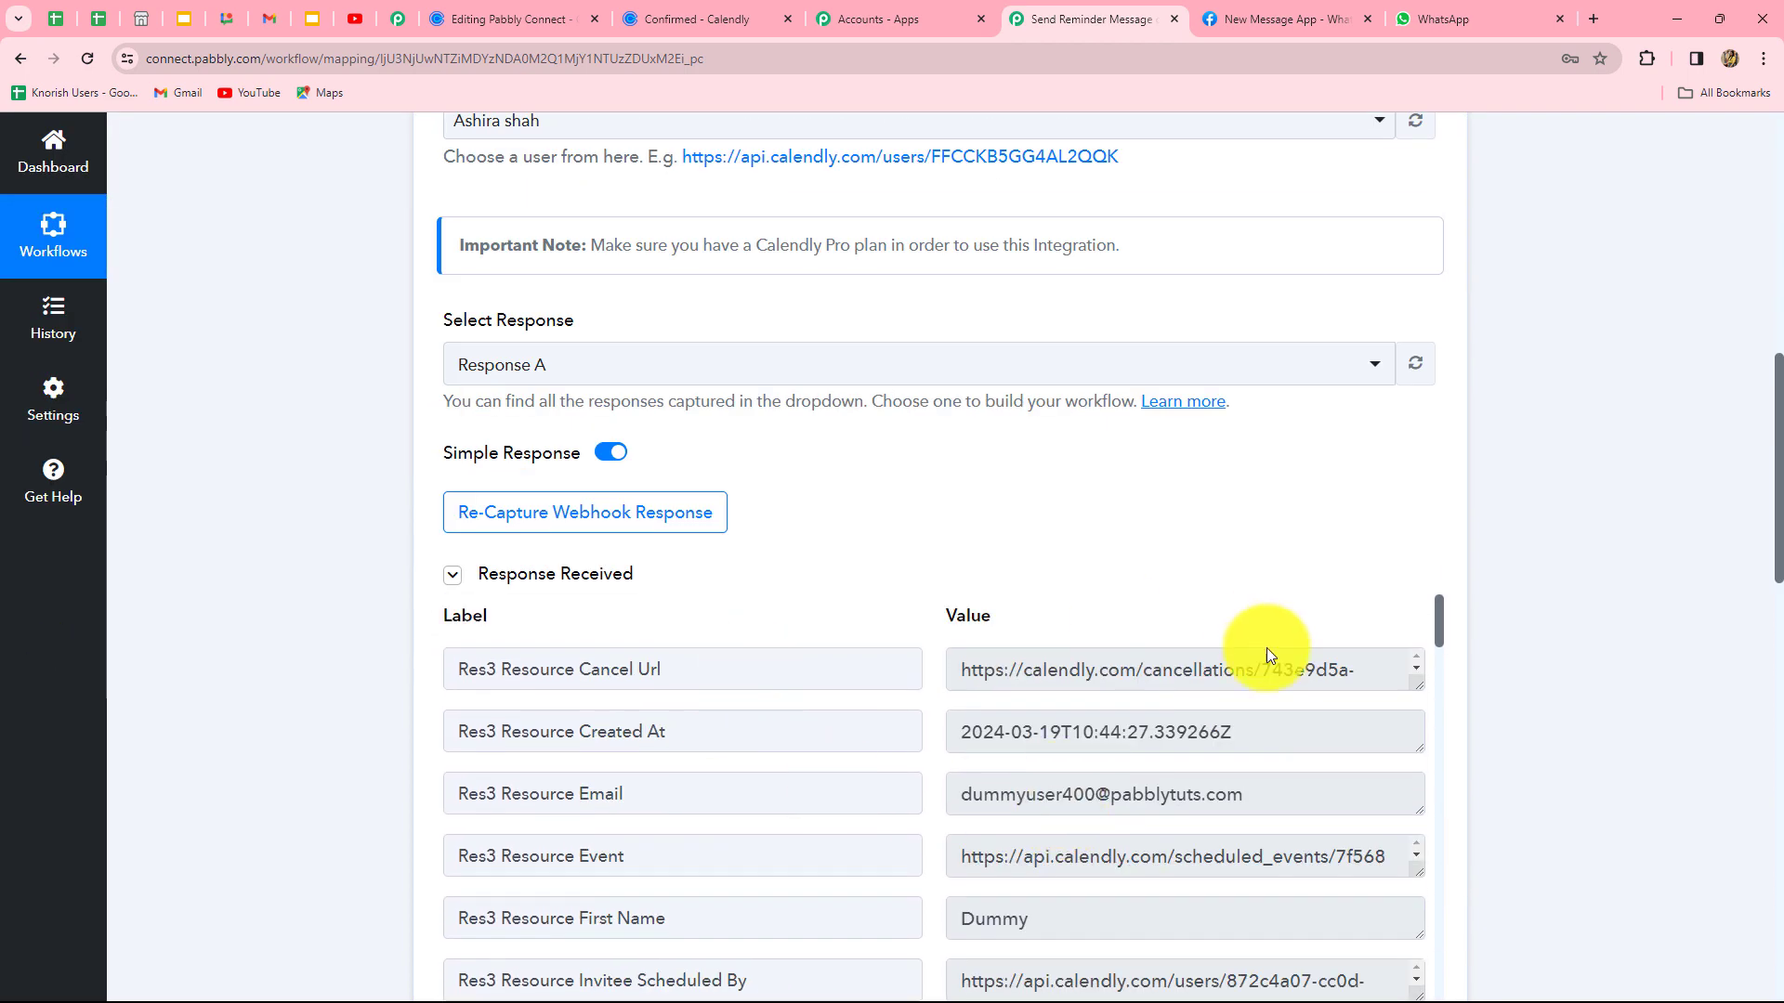
{"action": "scroll", "coordinate": [1267, 648], "scroll_direction": "down", "scroll_amount": 5}
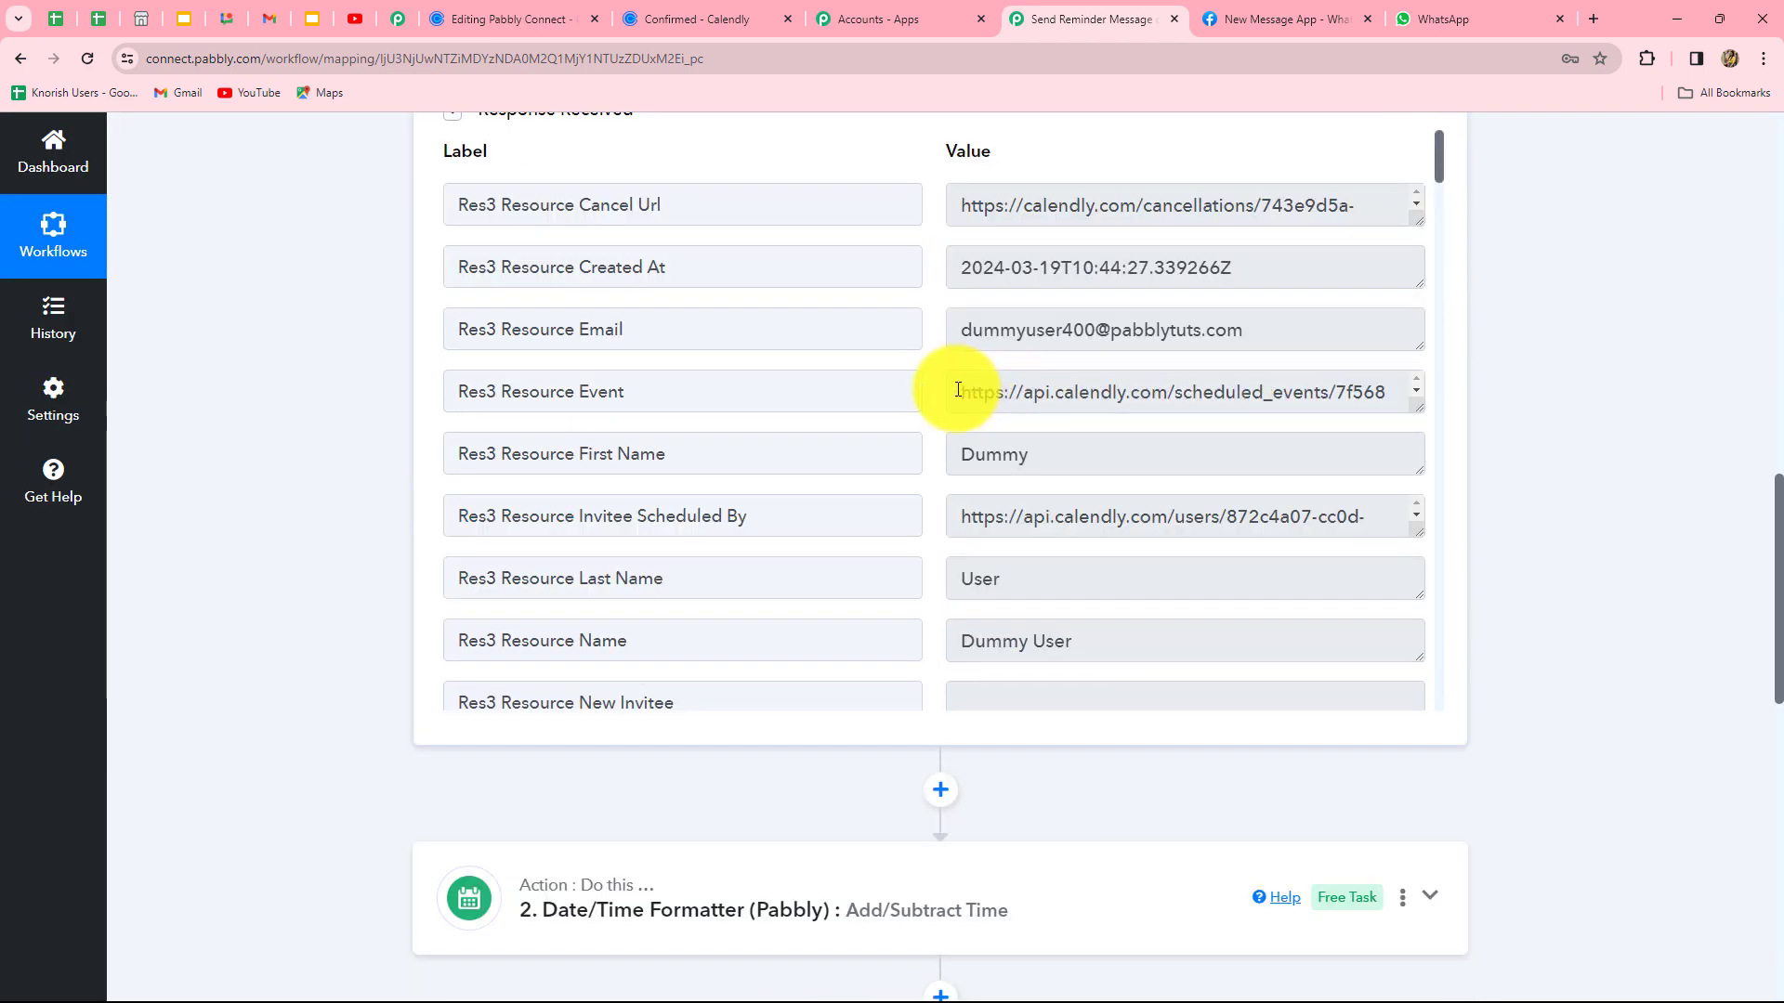
Make the new step a Text Formatter using the Split Text action.
{"action": "left_click_drag", "start_coordinate": [958, 389], "coordinate": [1402, 390]}
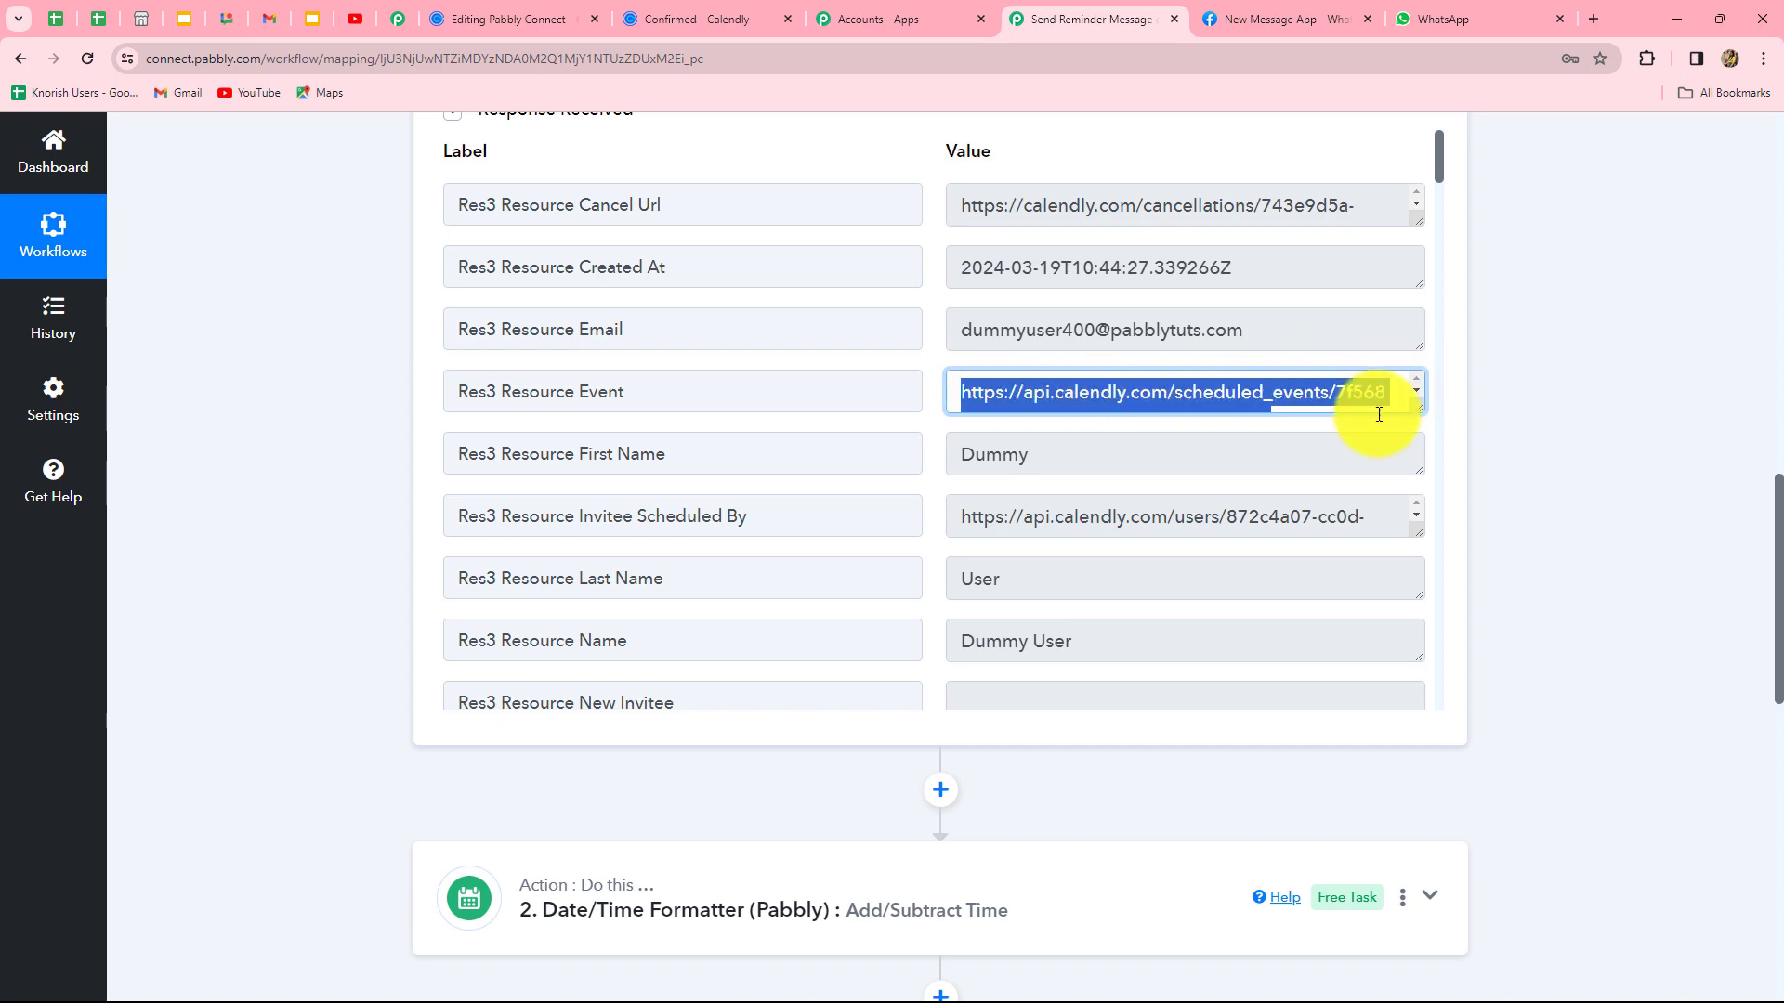
{"action": "scroll", "coordinate": [1691, 438], "scroll_direction": "down", "scroll_amount": 3}
{"action": "scroll", "coordinate": [899, 414], "scroll_direction": "down", "scroll_amount": 4}
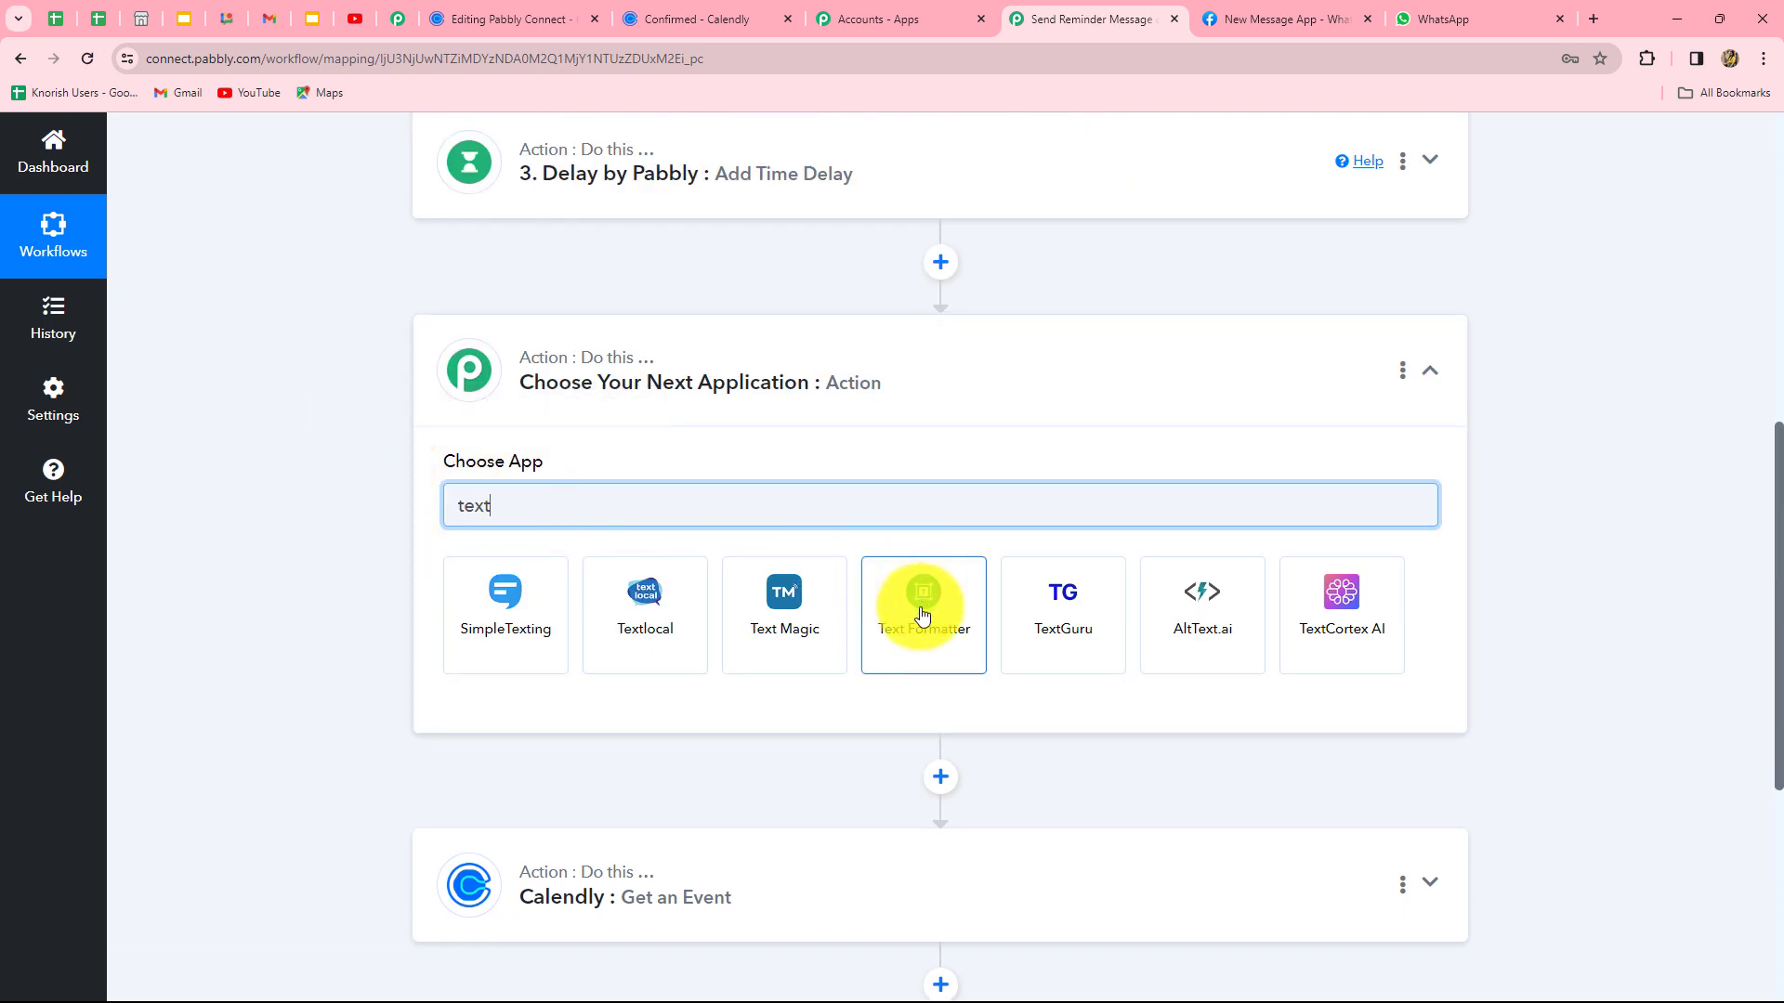
{"action": "left_click", "coordinate": [923, 615]}
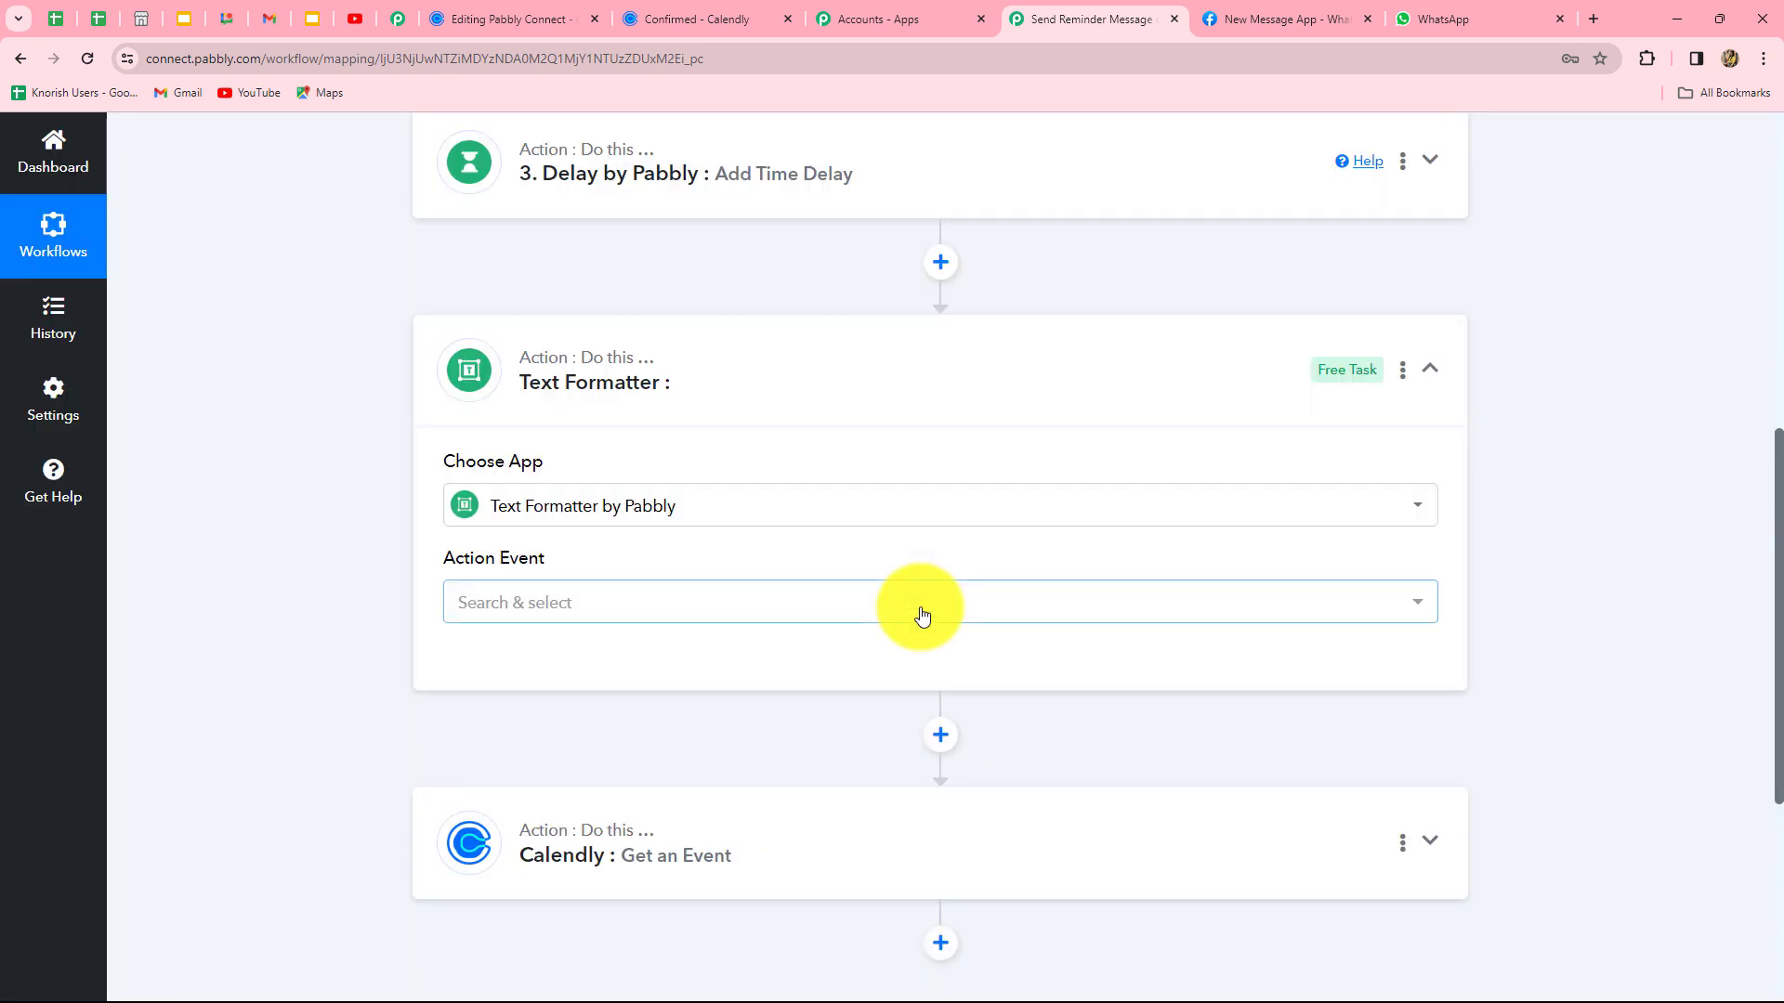
{"action": "left_click", "coordinate": [582, 606]}
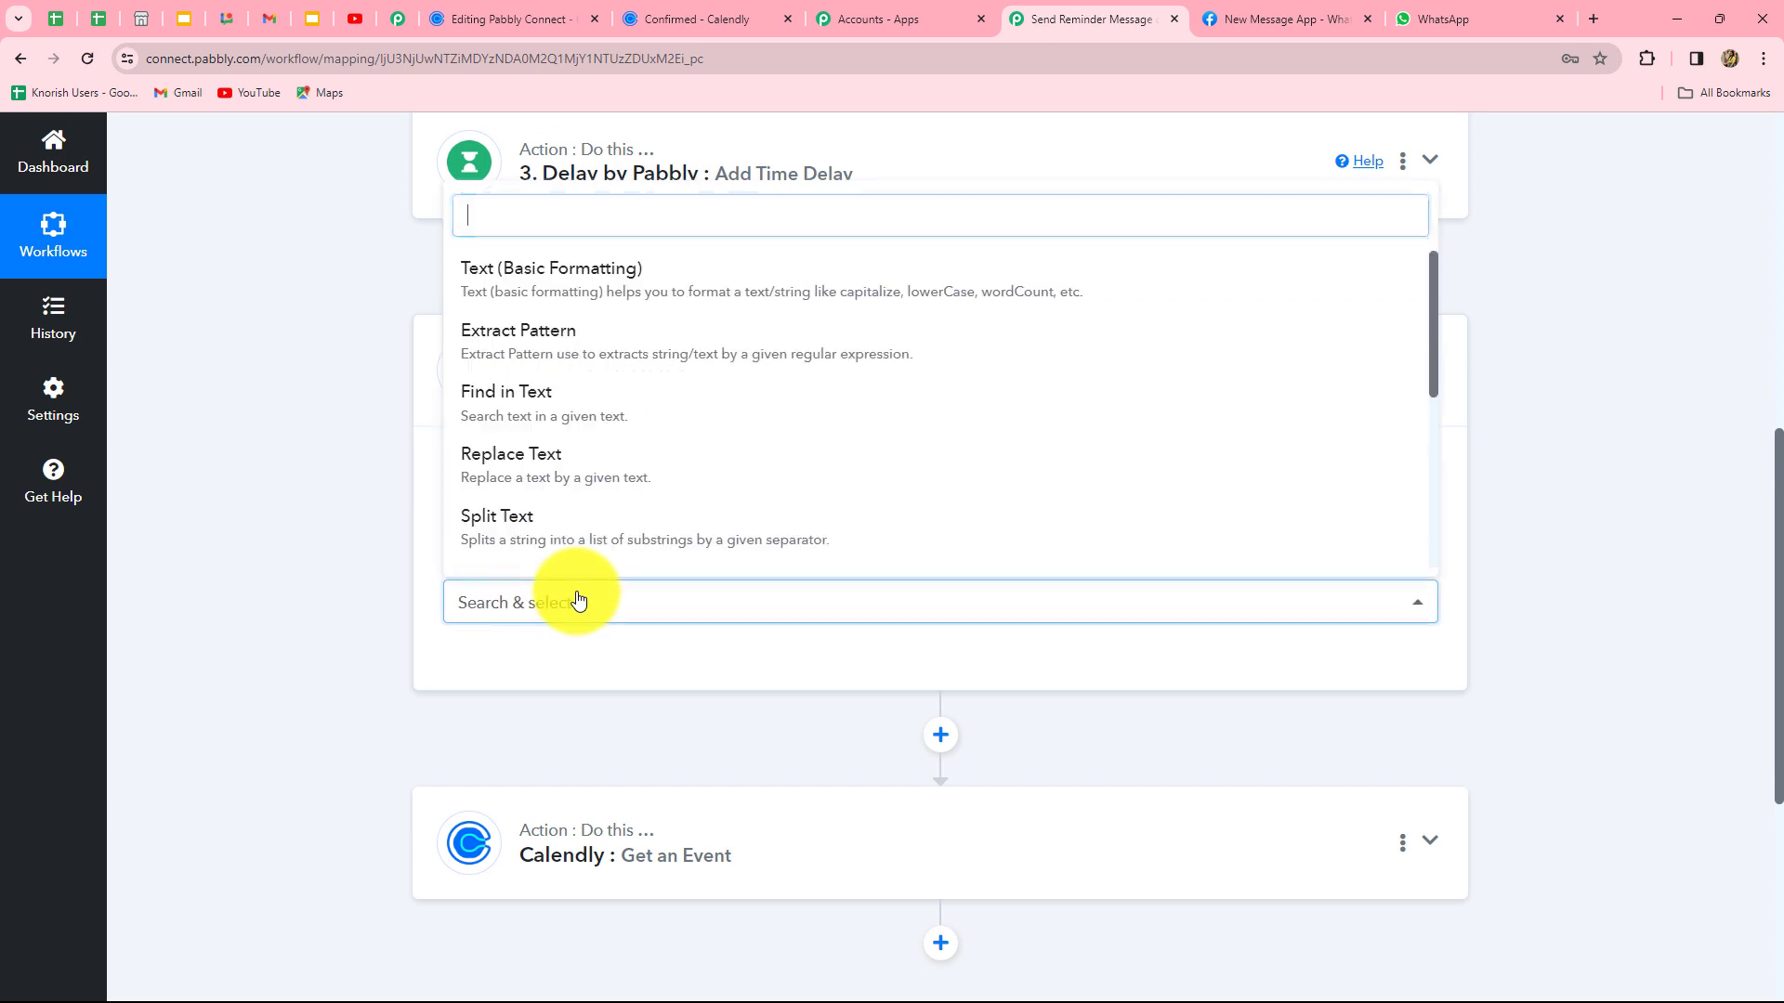
{"action": "left_click", "coordinate": [499, 527]}
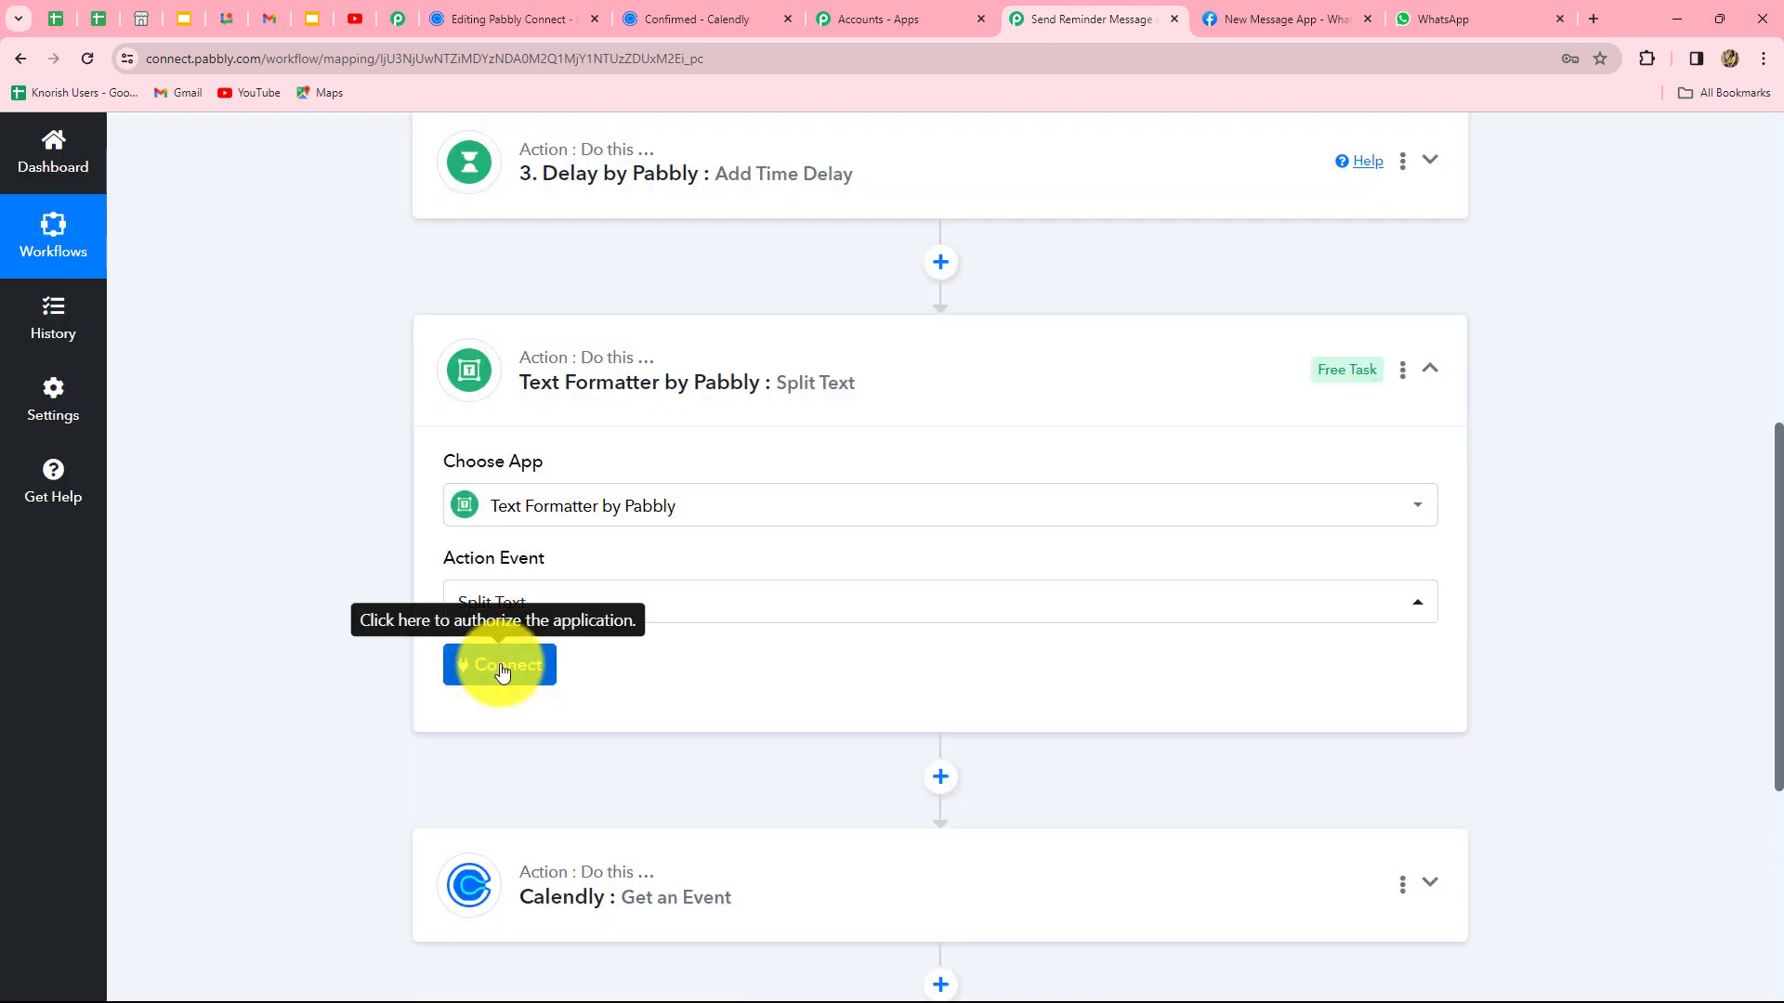
Connect the Split Text step and map Res3 Resource Event URL into Text to Split.
{"action": "left_click", "coordinate": [502, 667]}
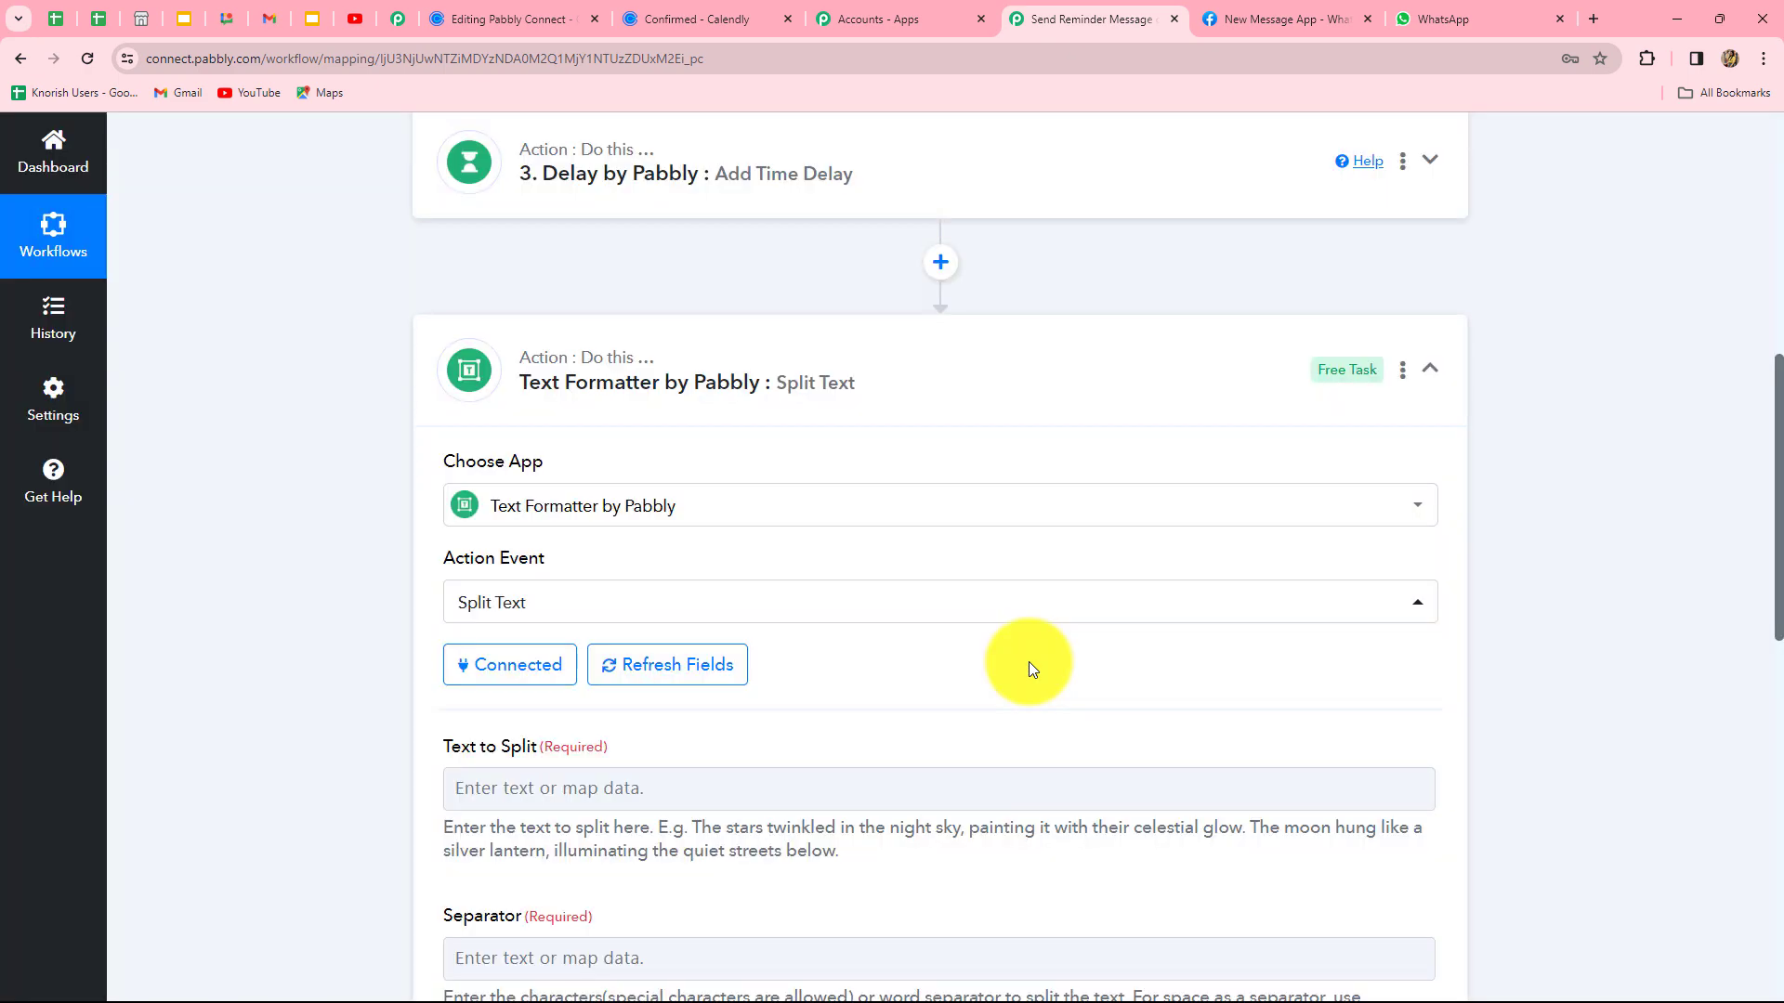
{"action": "scroll", "coordinate": [1015, 587], "scroll_direction": "down", "scroll_amount": 4}
{"action": "scroll", "coordinate": [1014, 587], "scroll_direction": "down", "scroll_amount": 3}
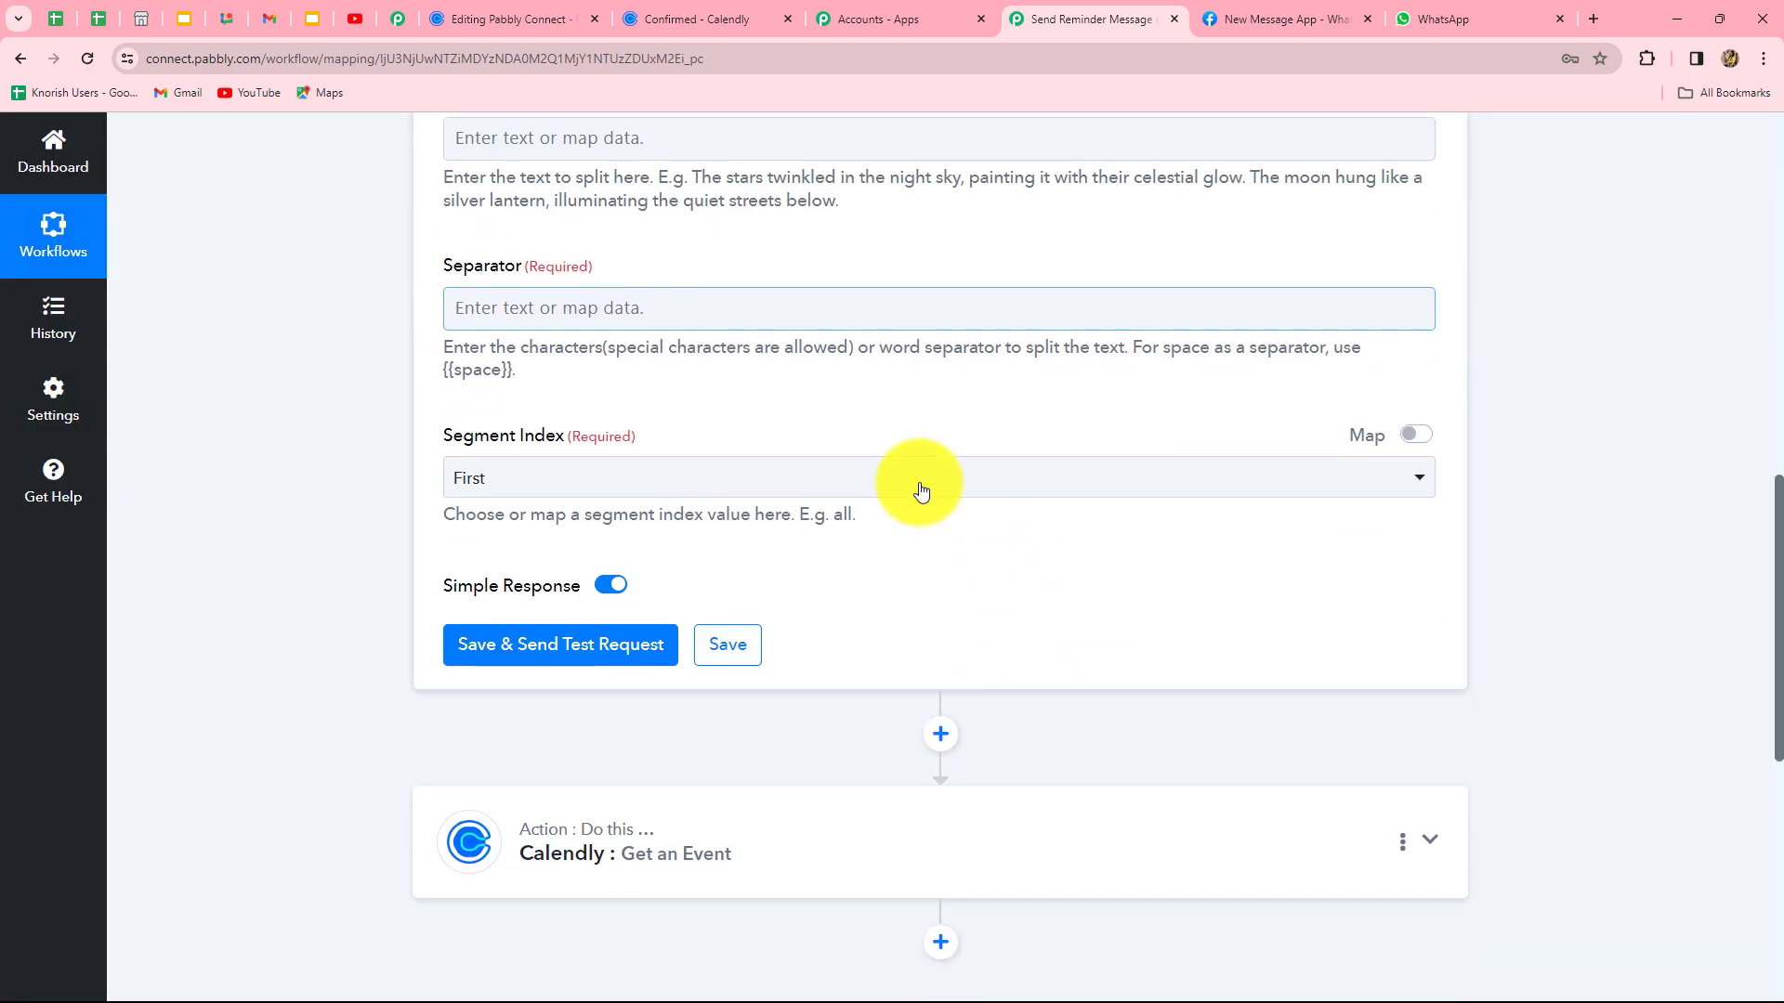
{"action": "left_click", "coordinate": [692, 138]}
{"action": "left_click", "coordinate": [698, 340]}
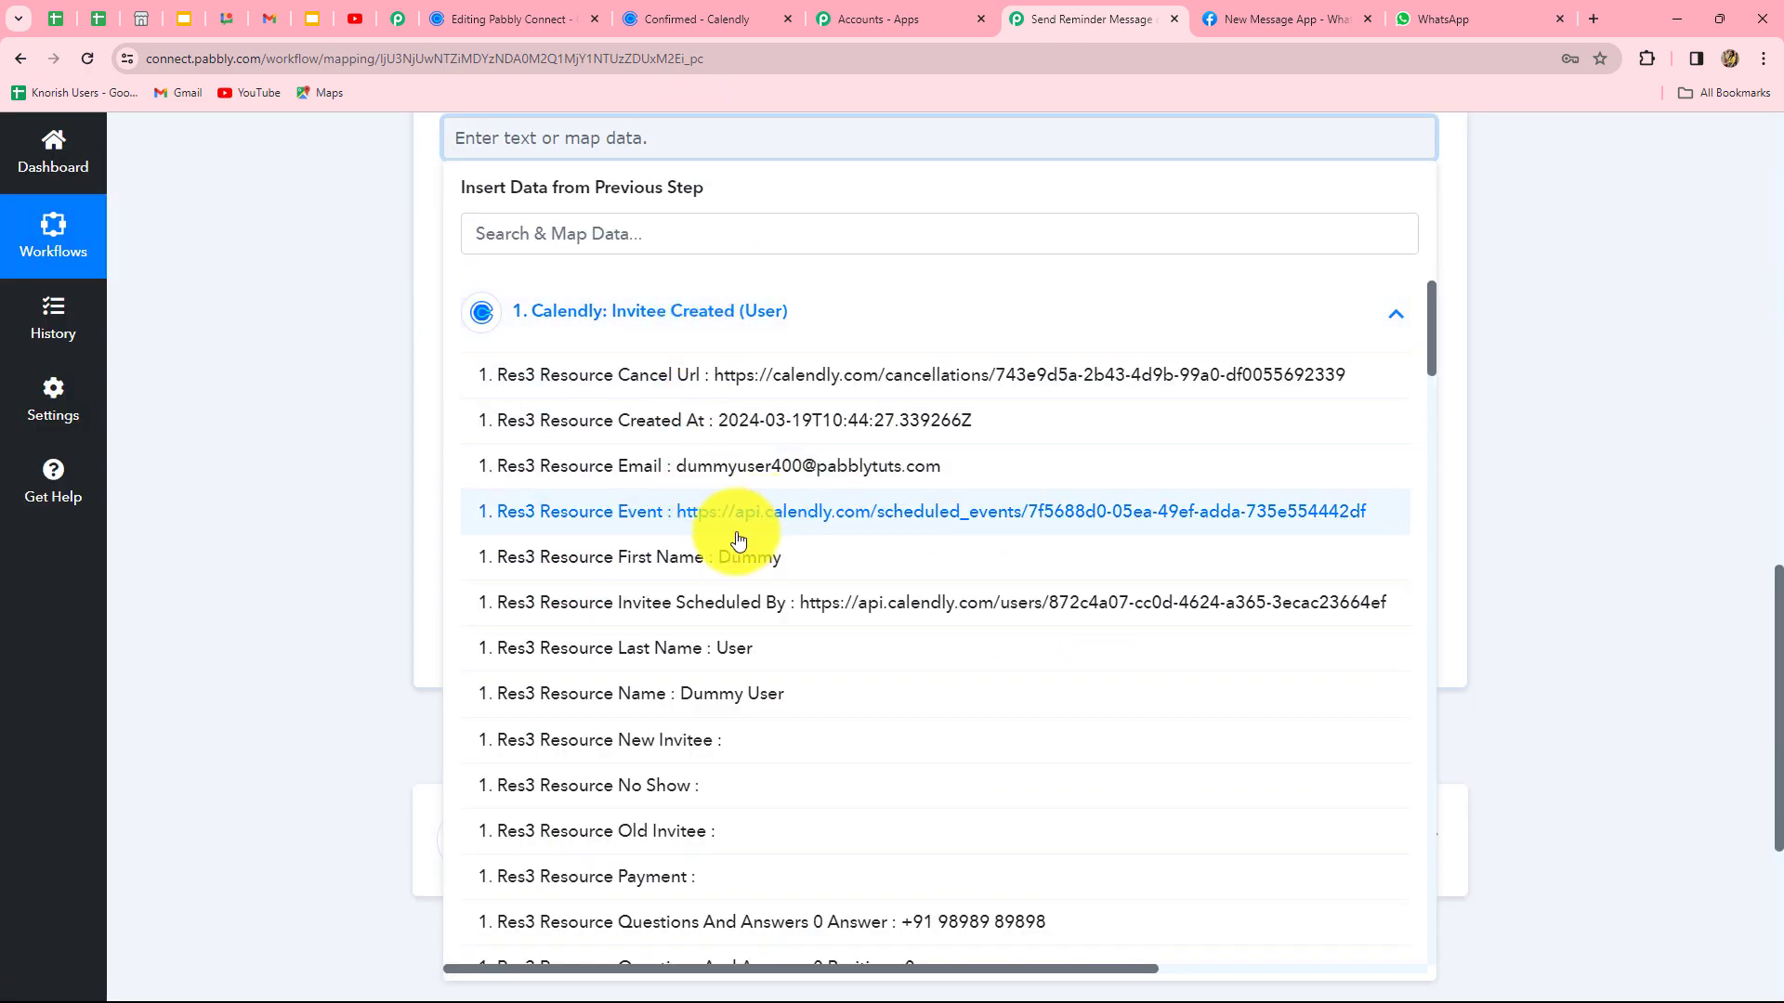
{"action": "left_click", "coordinate": [954, 528]}
{"action": "left_click", "coordinate": [1679, 455]}
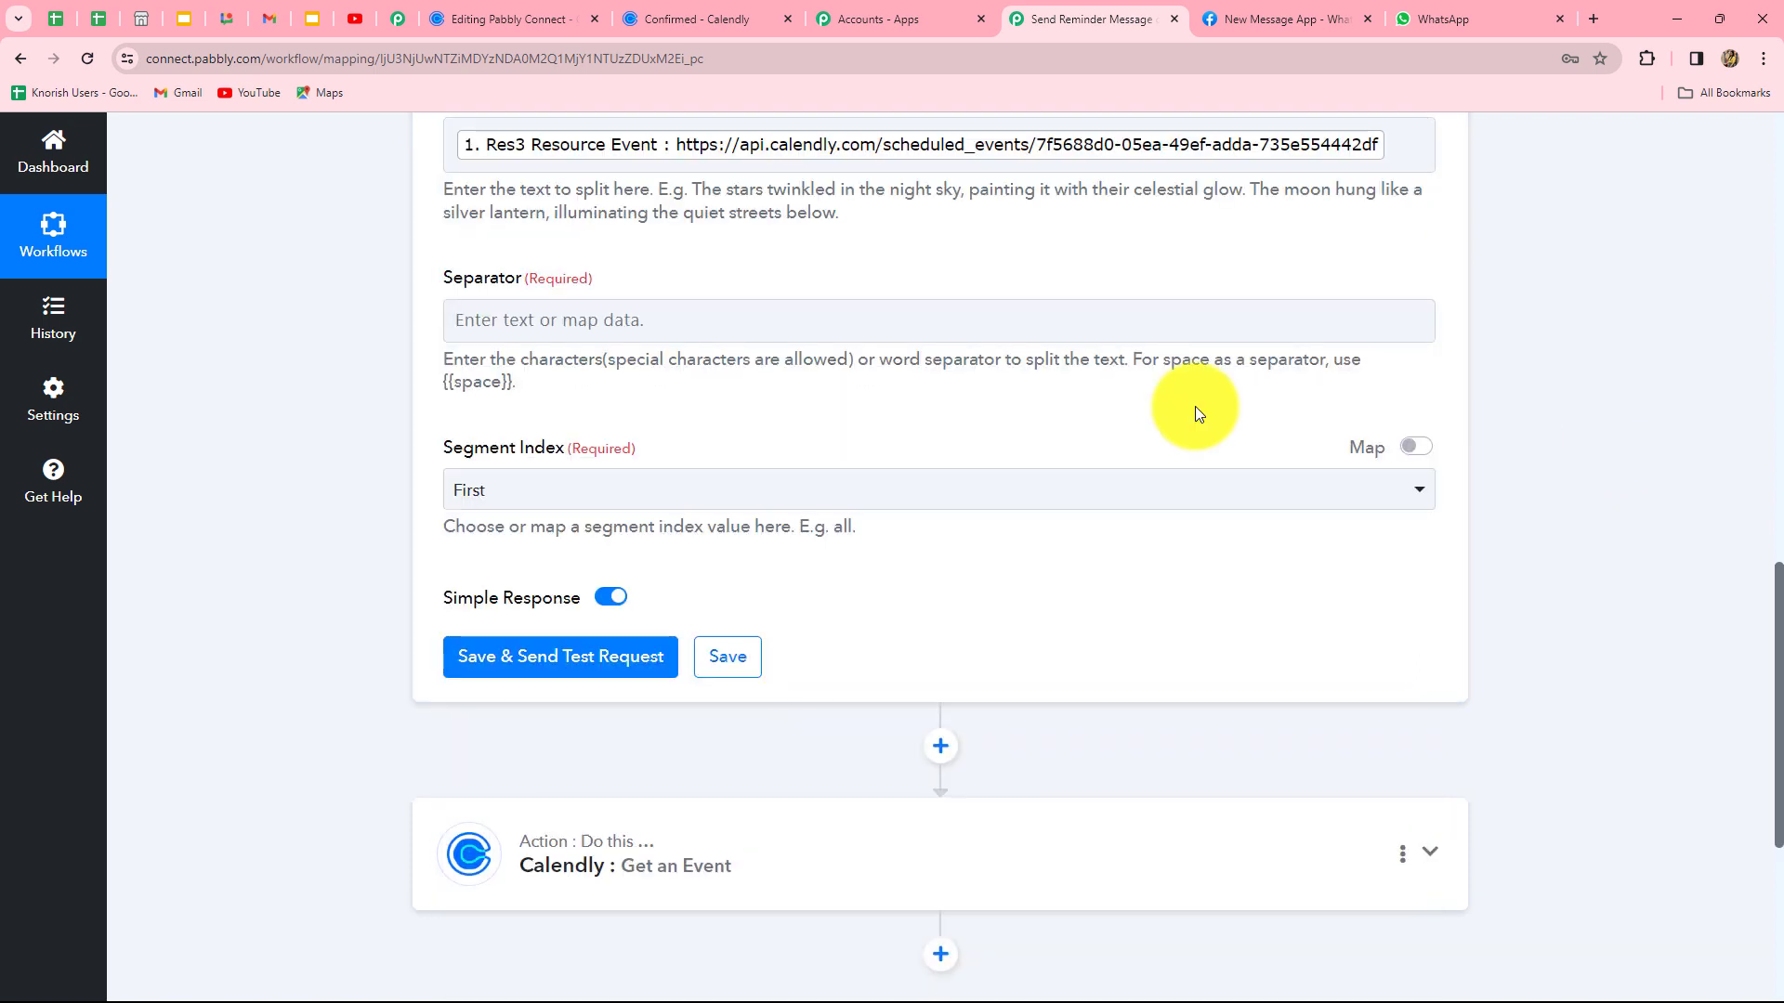
Split by '/' returning all segments, then test so Result 4 holds the event ID.
{"action": "left_click", "coordinate": [639, 319]}
{"action": "scroll", "coordinate": [281, 479], "scroll_direction": "up", "scroll_amount": 1}
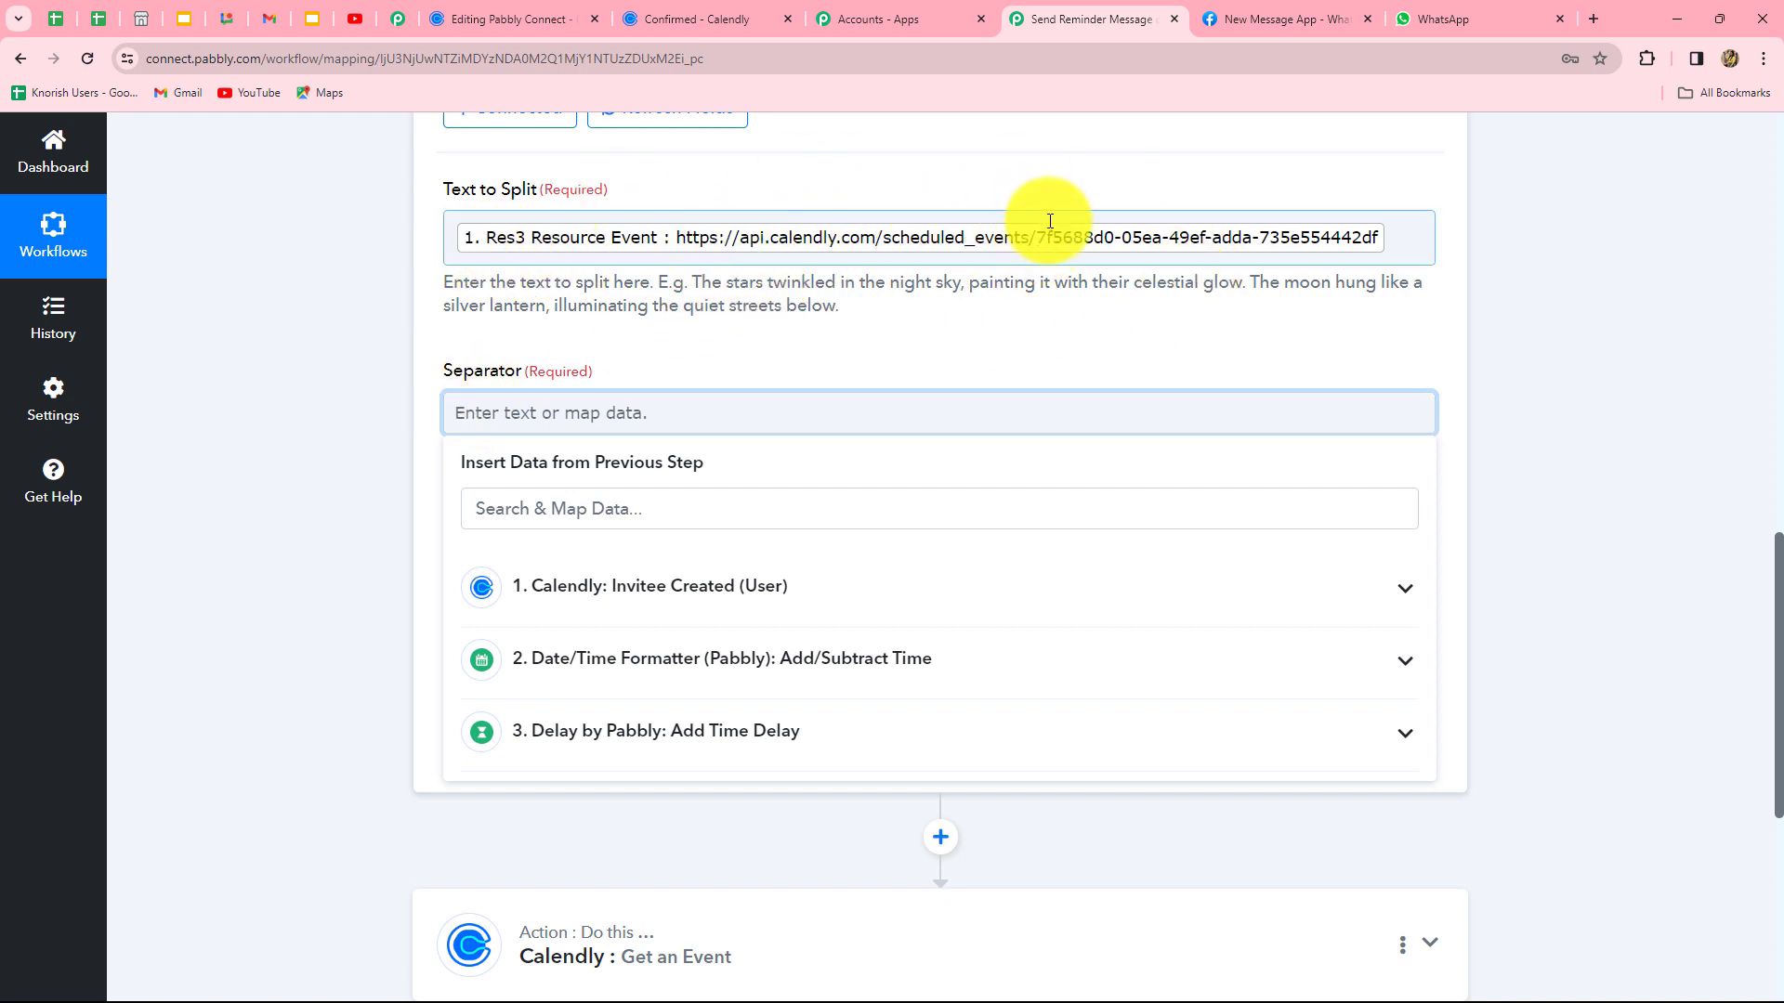
{"action": "type", "text": "/"}
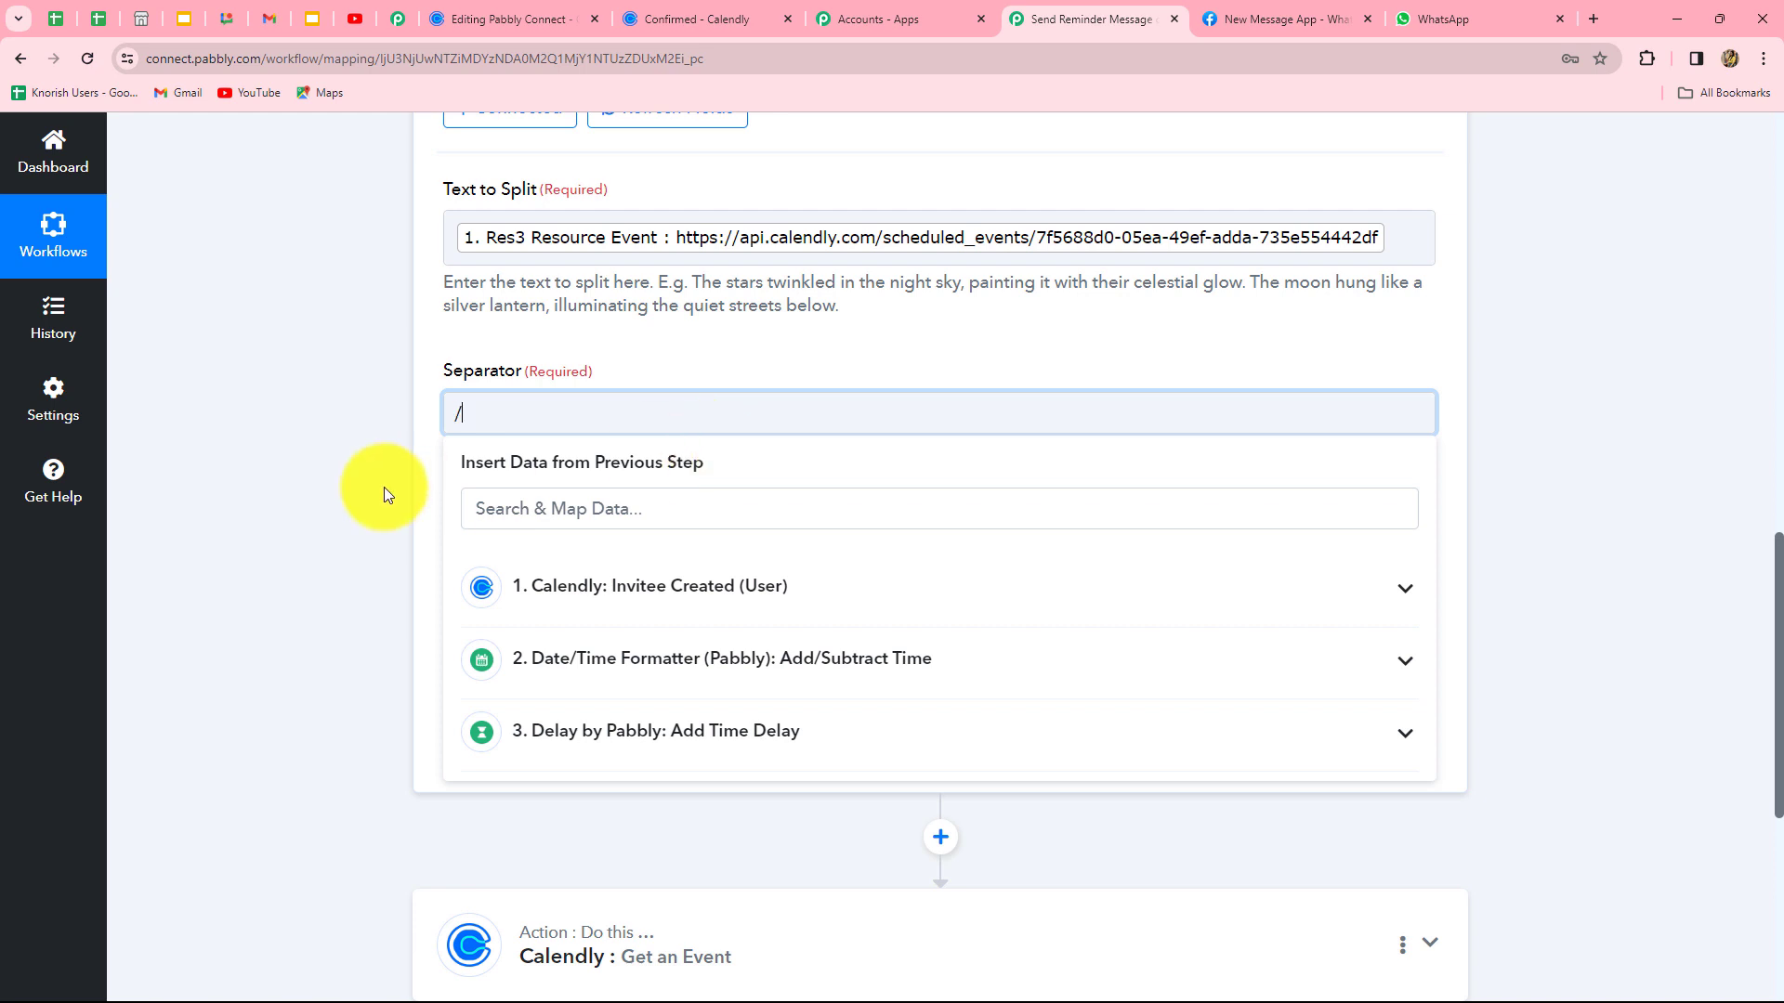
{"action": "left_click", "coordinate": [364, 494]}
{"action": "left_click", "coordinate": [505, 581]}
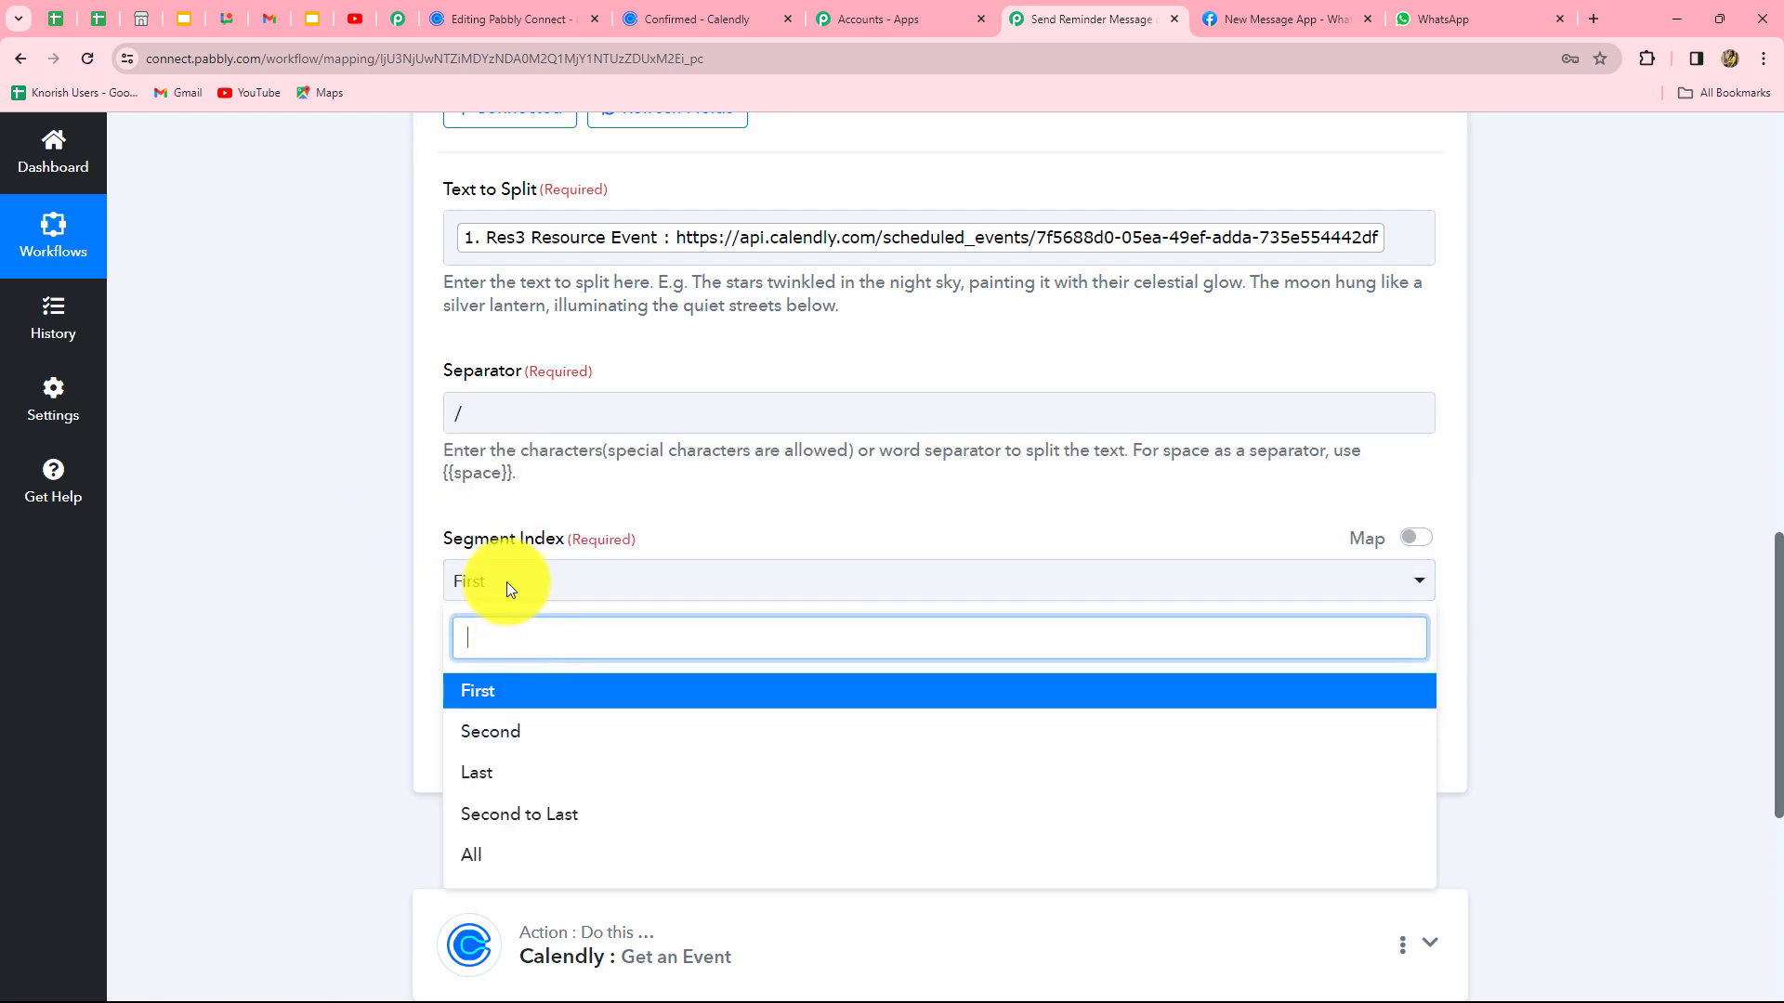
{"action": "left_click", "coordinate": [493, 866]}
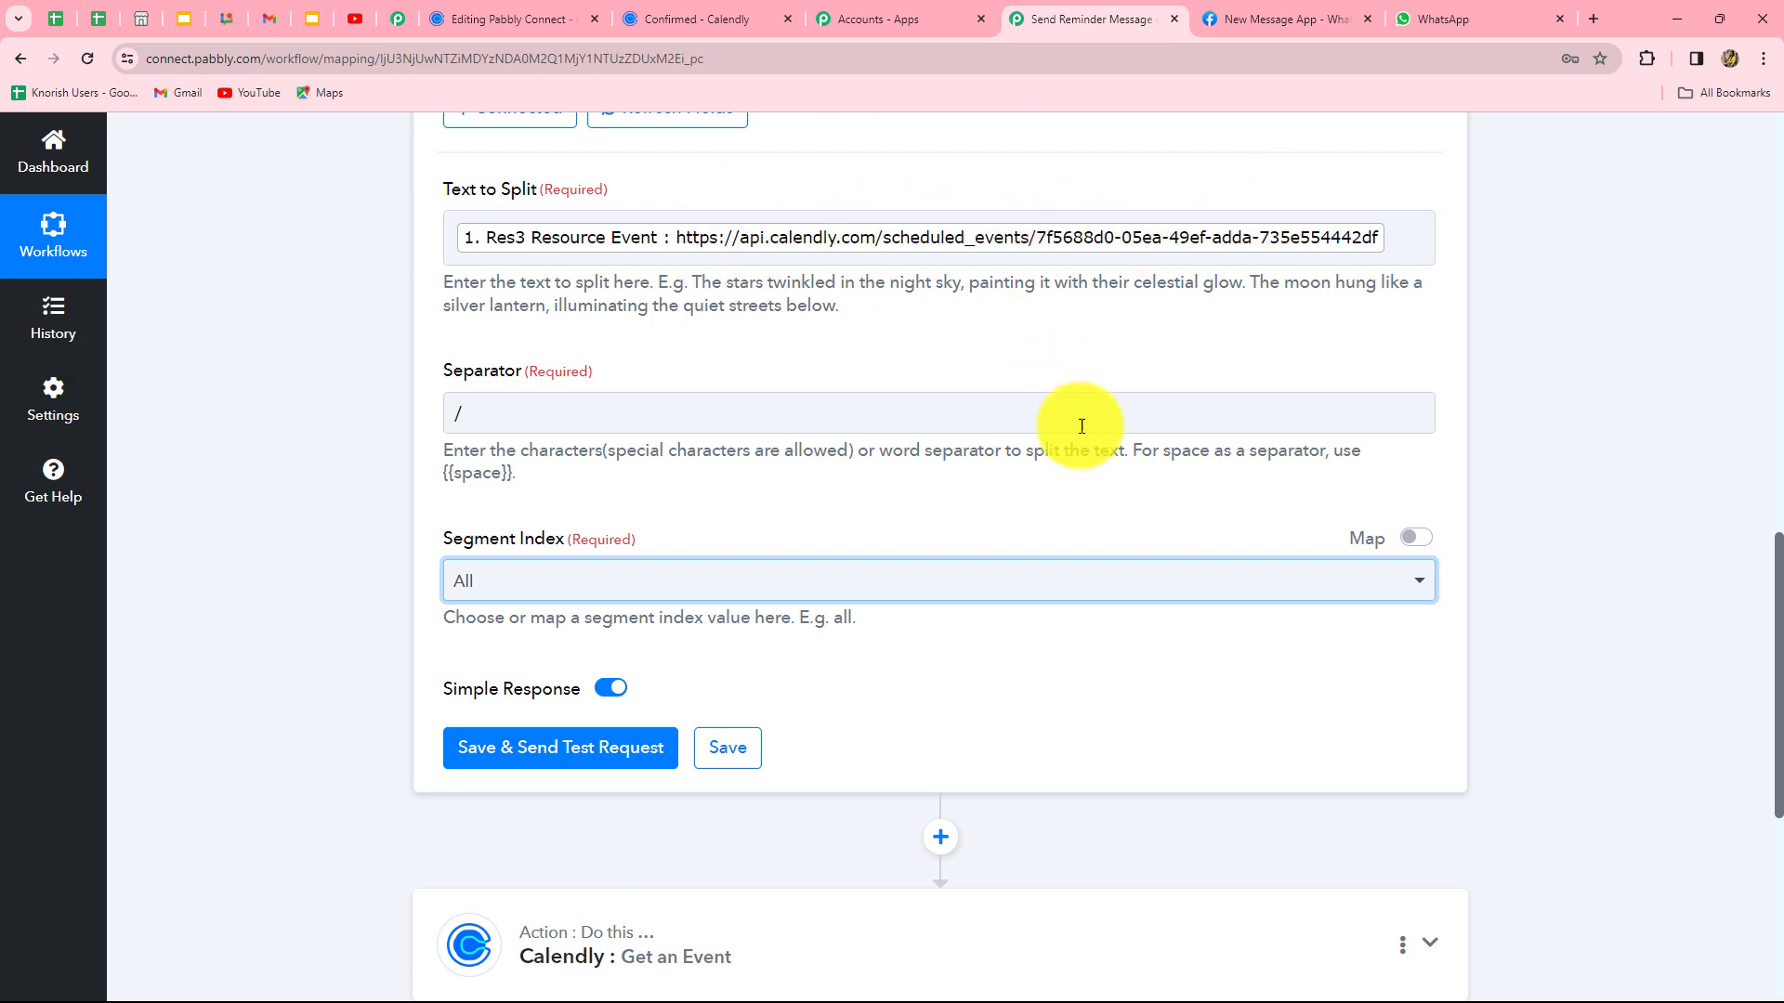
{"action": "scroll", "coordinate": [1011, 479], "scroll_direction": "down", "scroll_amount": 3}
{"action": "left_click", "coordinate": [479, 476]}
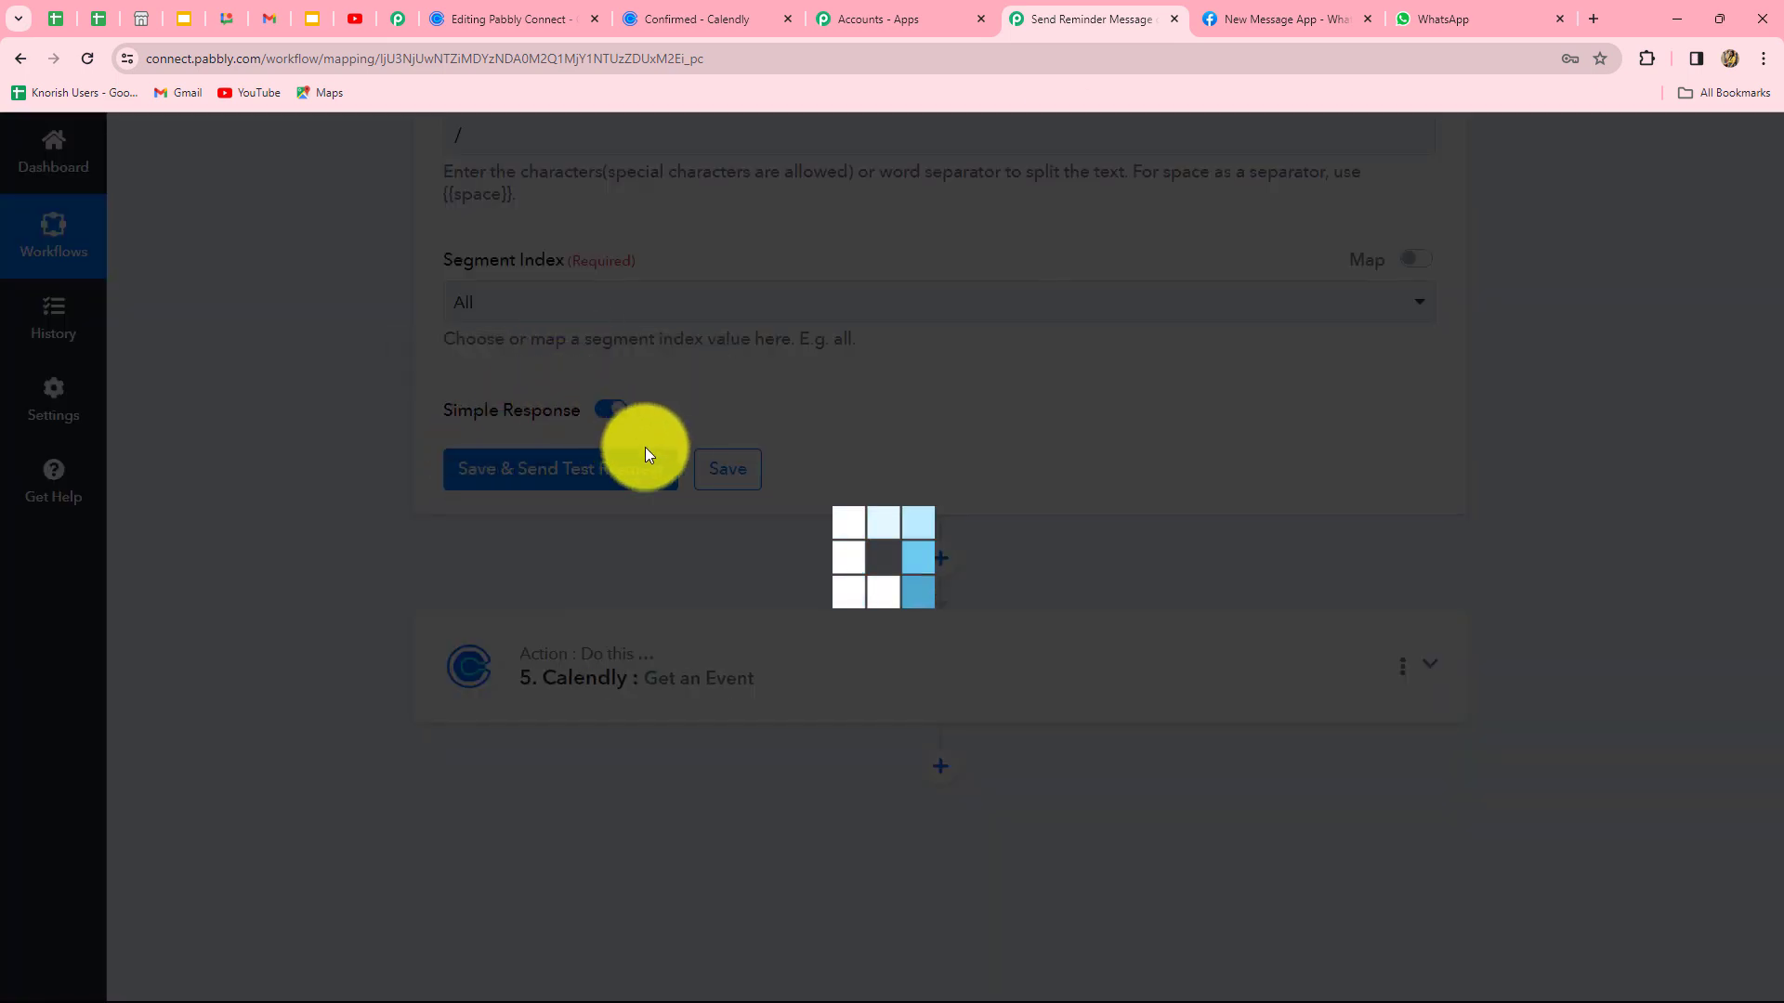
{"action": "scroll", "coordinate": [1481, 508], "scroll_direction": "down", "scroll_amount": 4}
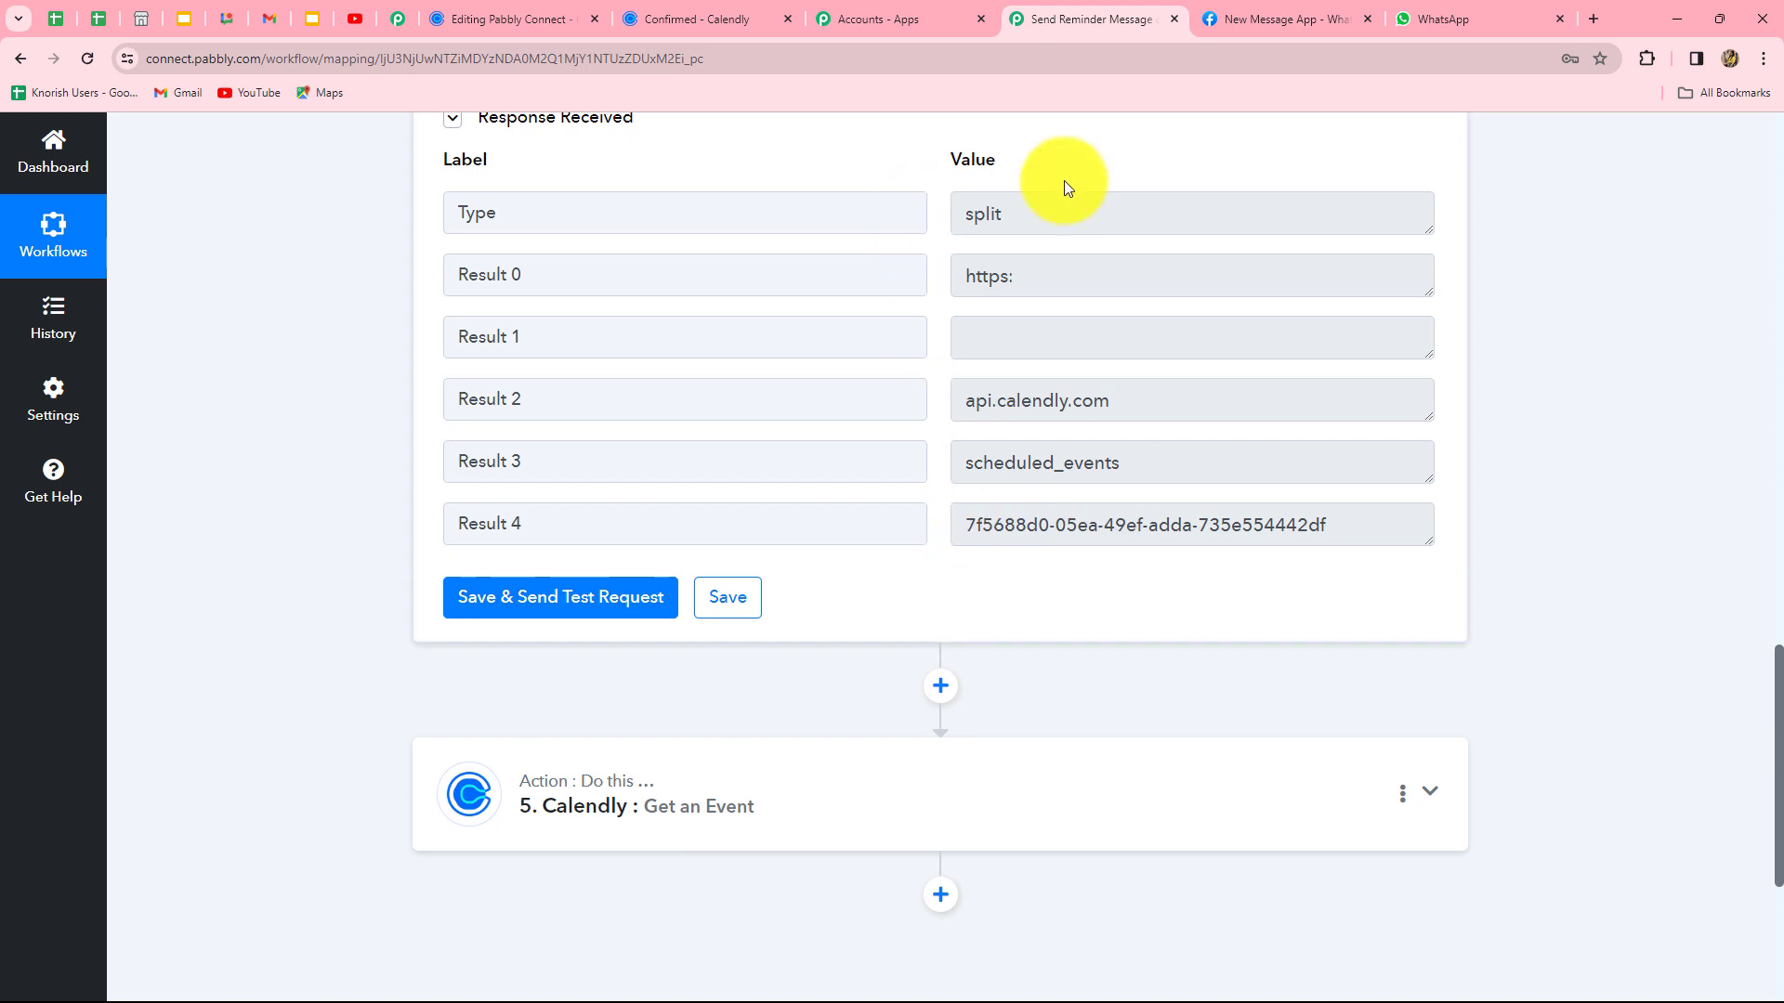
Map Split Text's Result 4 into the Calendly Get an Event step's Event ID.
{"action": "left_click_drag", "start_coordinate": [964, 523], "coordinate": [1390, 521]}
{"action": "left_click", "coordinate": [836, 799]}
{"action": "scroll", "coordinate": [853, 699], "scroll_direction": "down", "scroll_amount": 3}
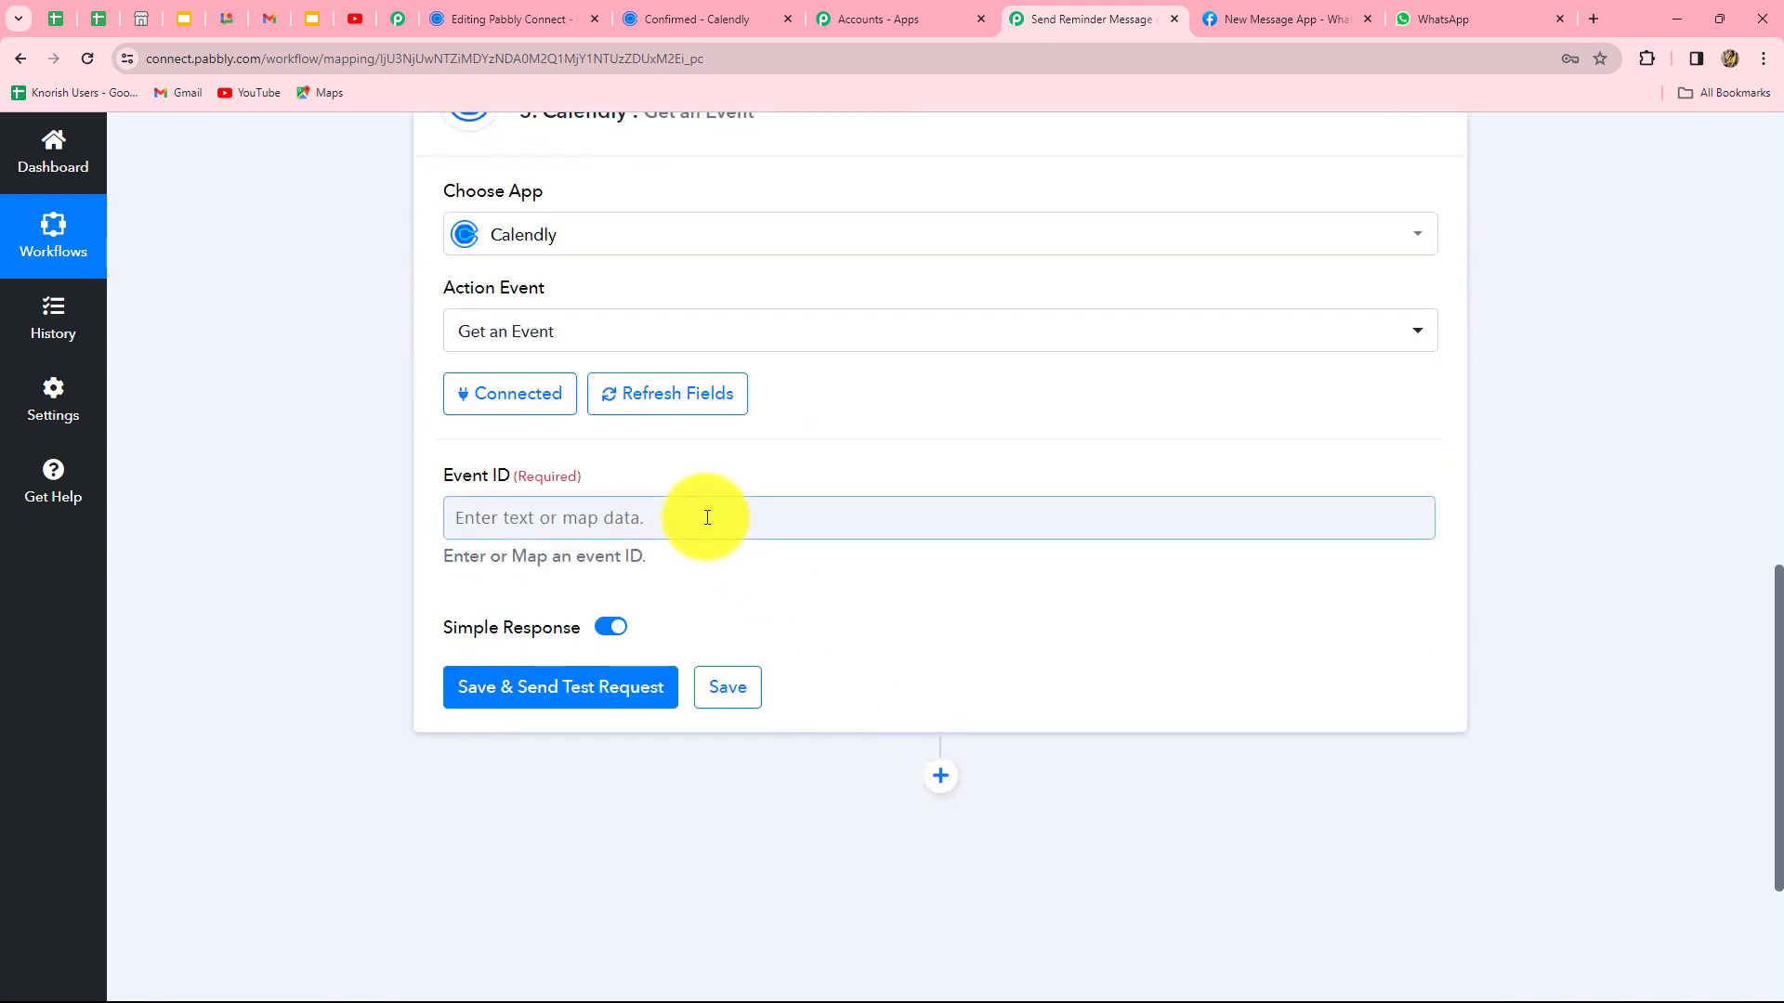
{"action": "left_click", "coordinate": [707, 516]}
{"action": "scroll", "coordinate": [685, 617], "scroll_direction": "down", "scroll_amount": 3}
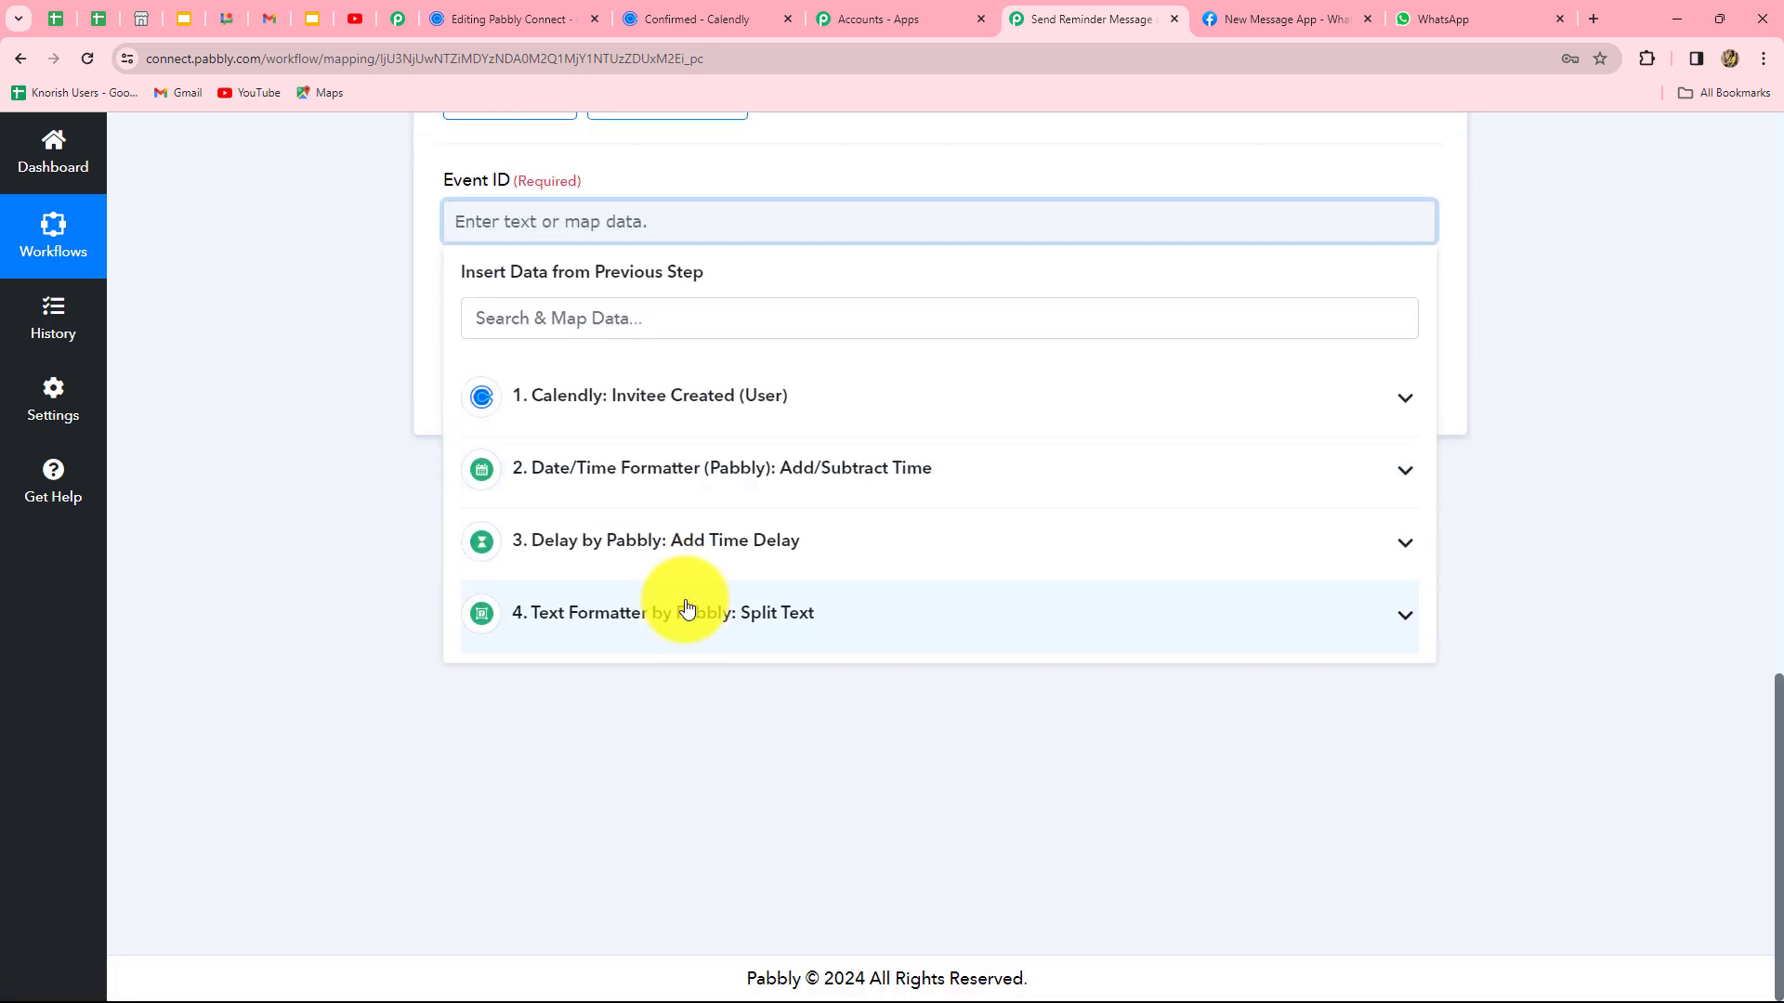
{"action": "left_click", "coordinate": [681, 613]}
{"action": "left_click", "coordinate": [729, 901]}
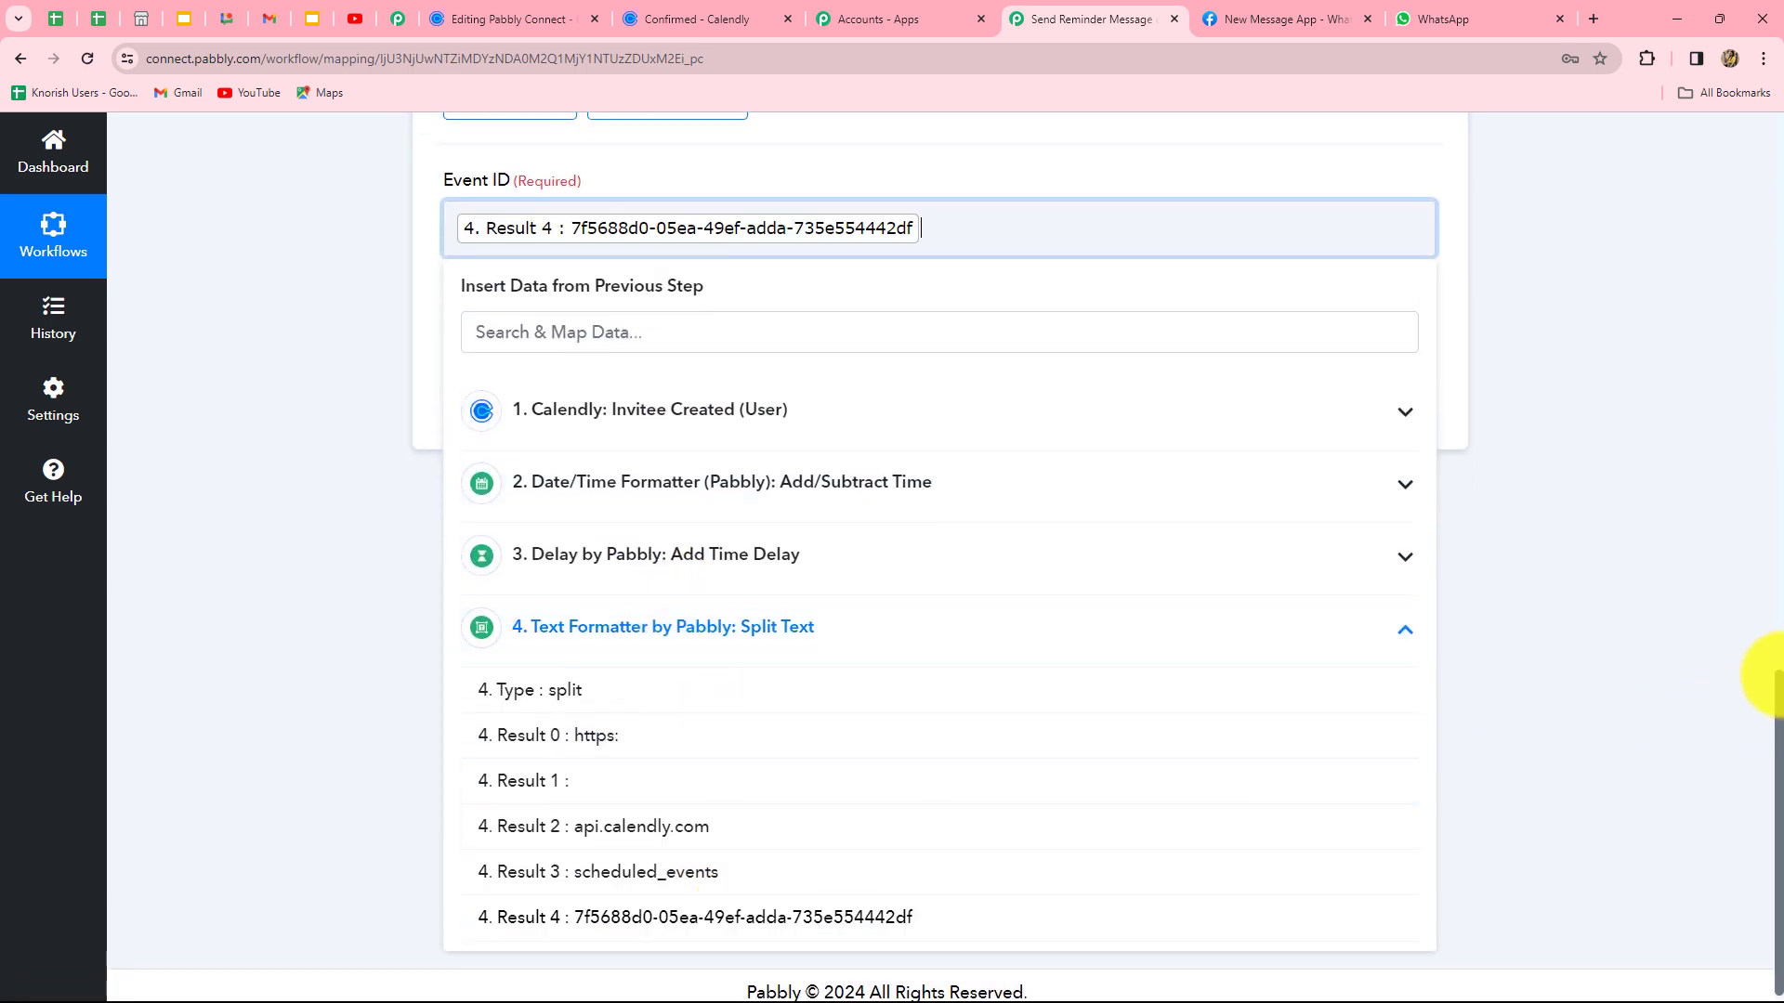
{"action": "left_click", "coordinate": [264, 462]}
Test the Get an Event step and confirm Resource Status comes back 'active'.
{"action": "left_click", "coordinate": [502, 409]}
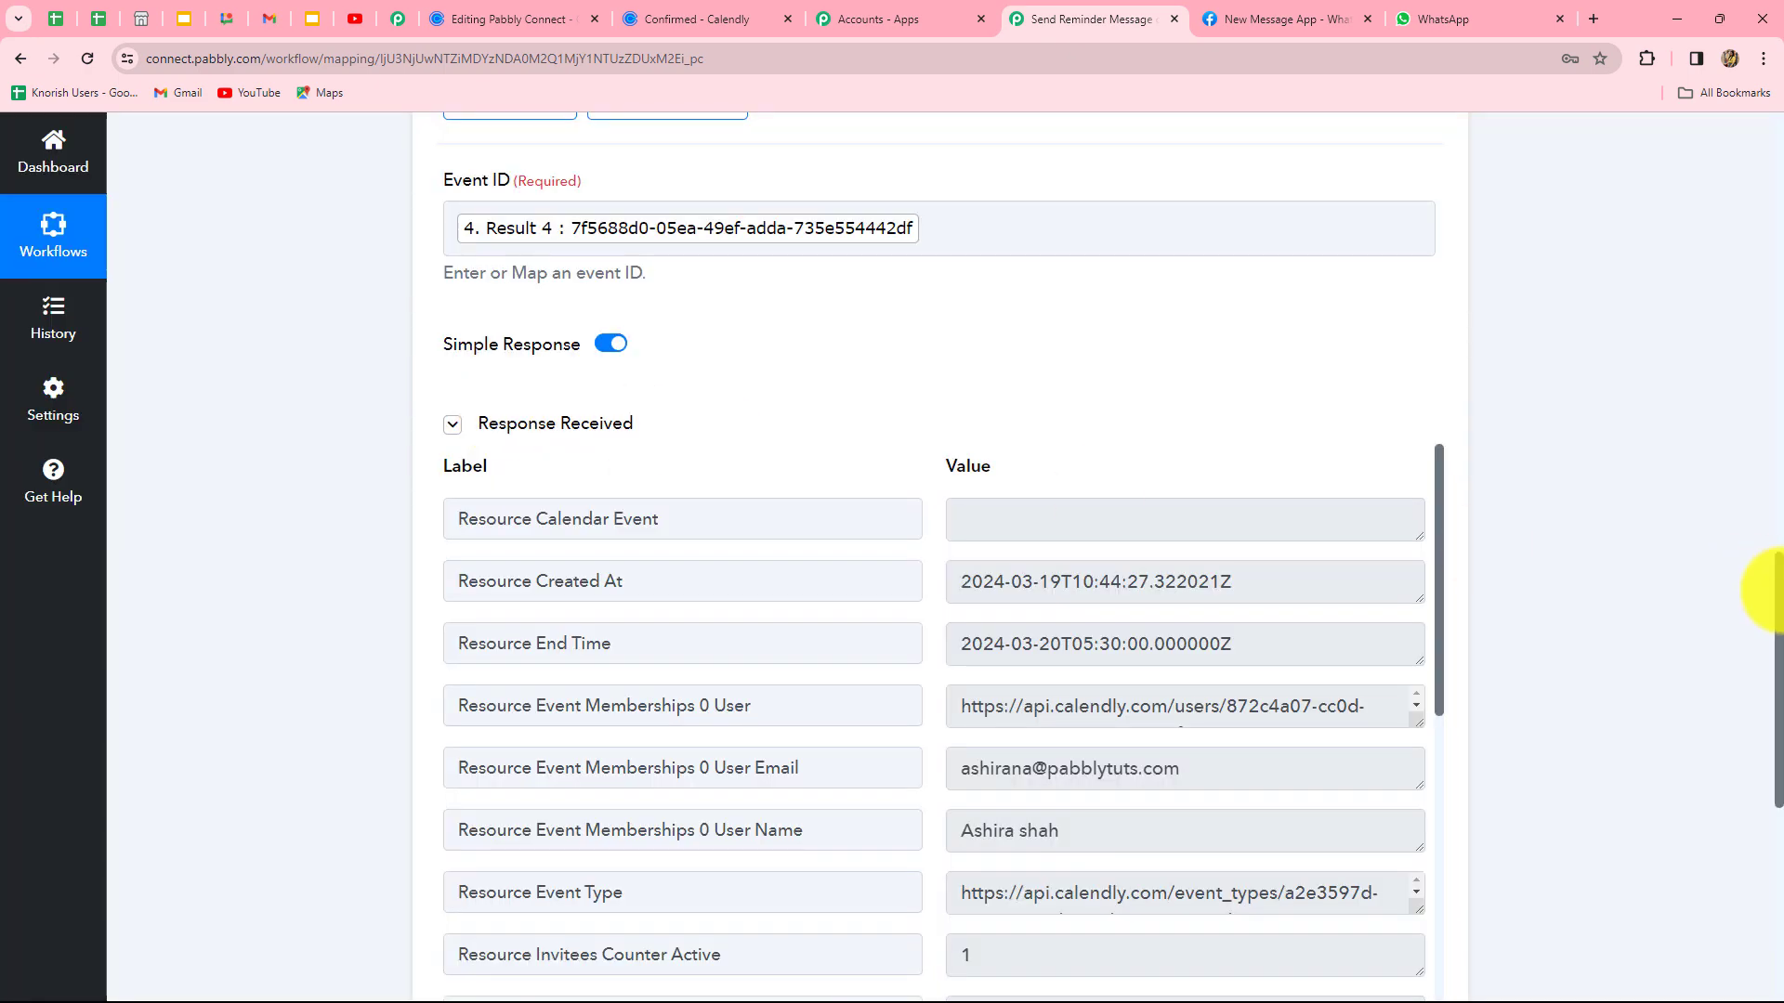
{"action": "scroll", "coordinate": [1775, 593], "scroll_direction": "down", "scroll_amount": 3}
{"action": "scroll", "coordinate": [1166, 632], "scroll_direction": "down", "scroll_amount": 5}
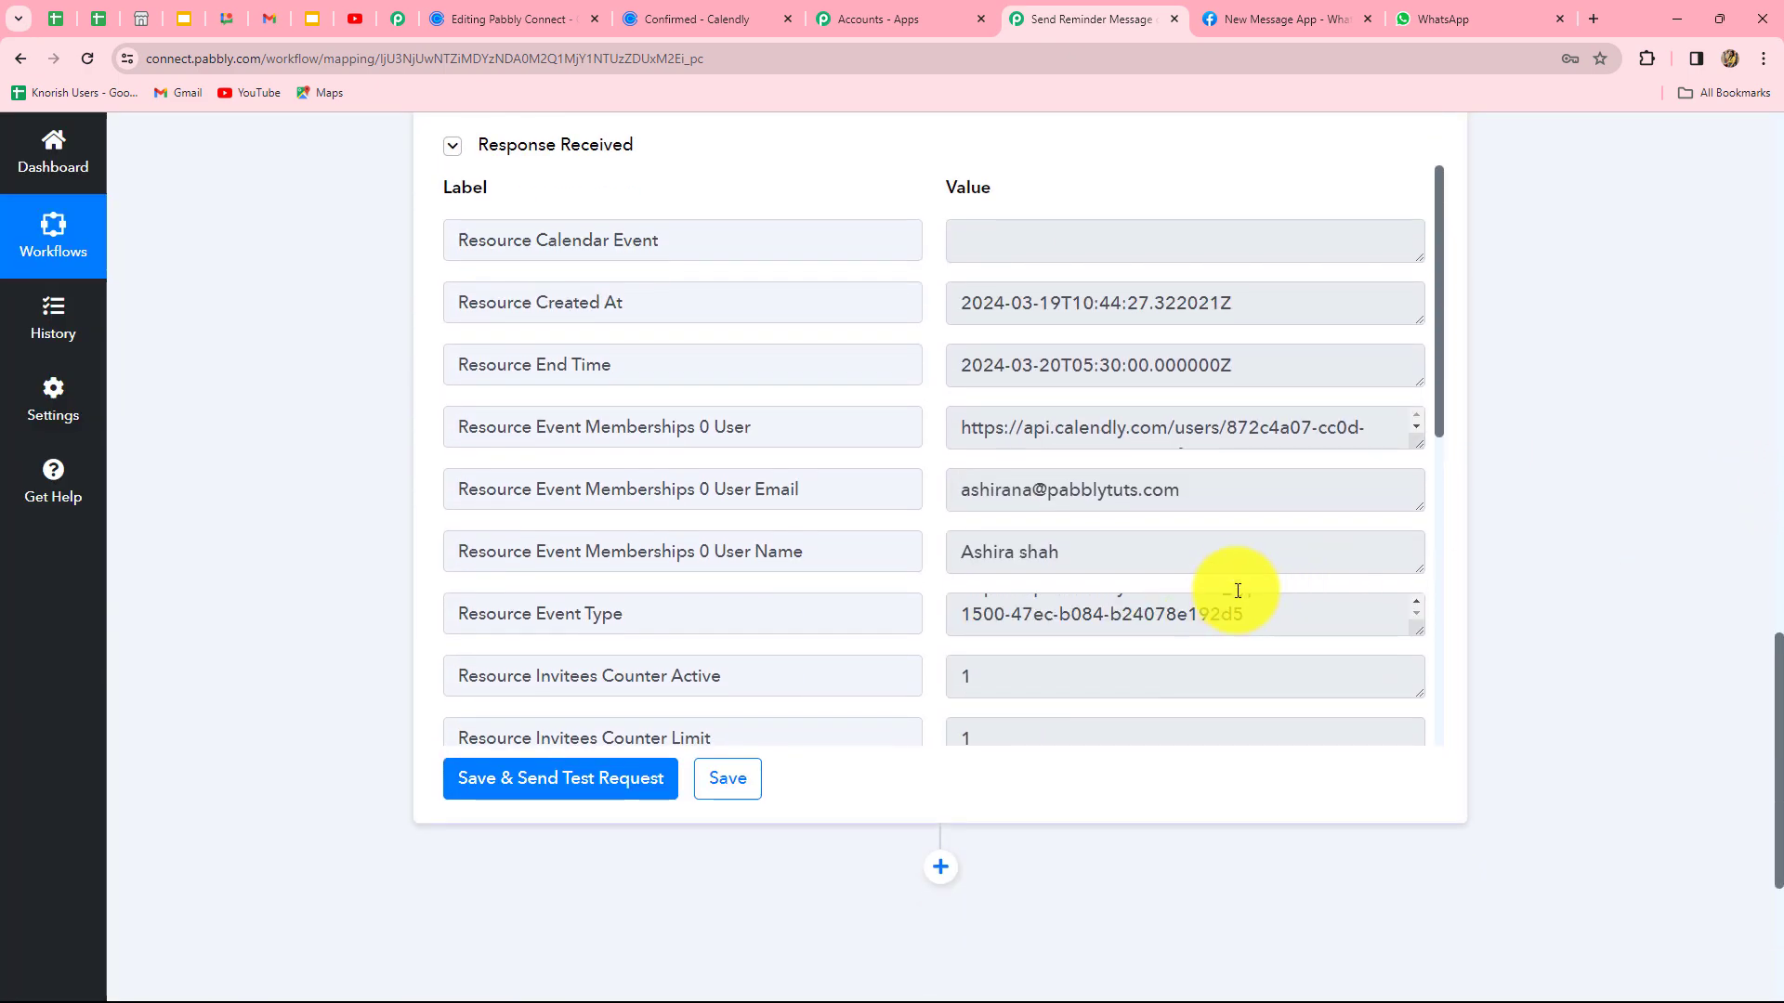
{"action": "scroll", "coordinate": [1235, 583], "scroll_direction": "down", "scroll_amount": 2}
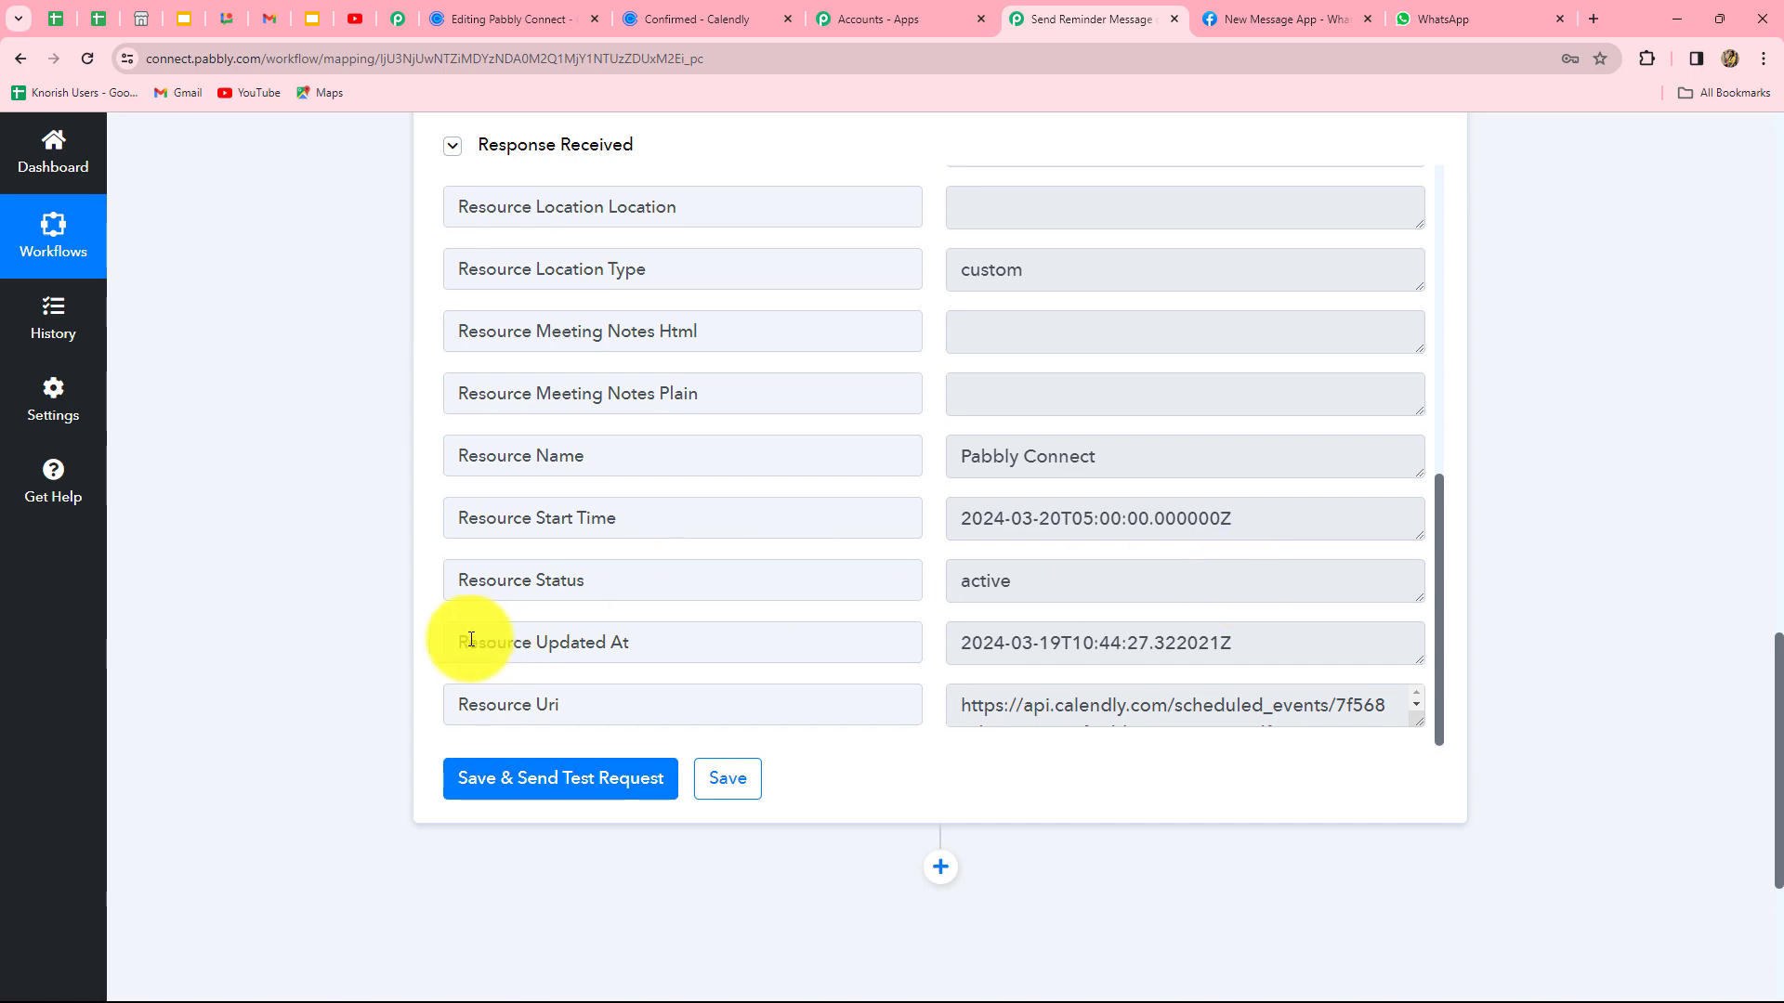
{"action": "left_click", "coordinate": [706, 581]}
{"action": "left_click_drag", "start_coordinate": [1080, 574], "coordinate": [917, 613]}
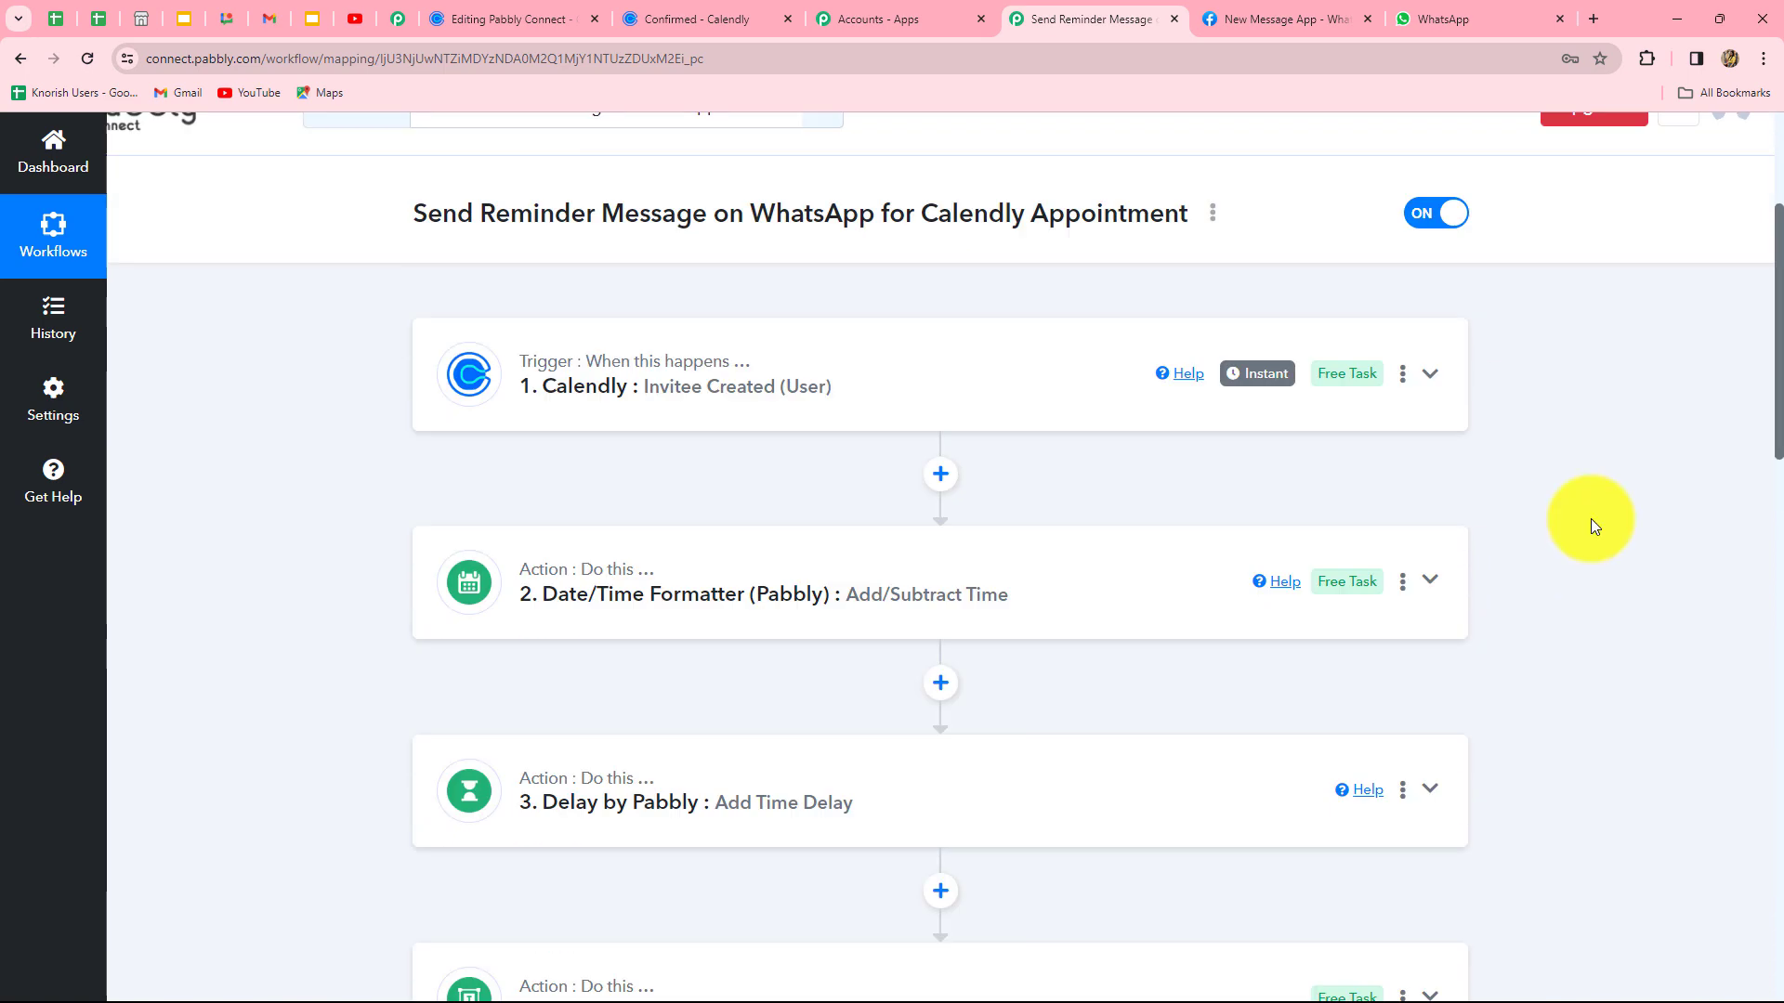
{"action": "scroll", "coordinate": [1591, 519], "scroll_direction": "down", "scroll_amount": 3}
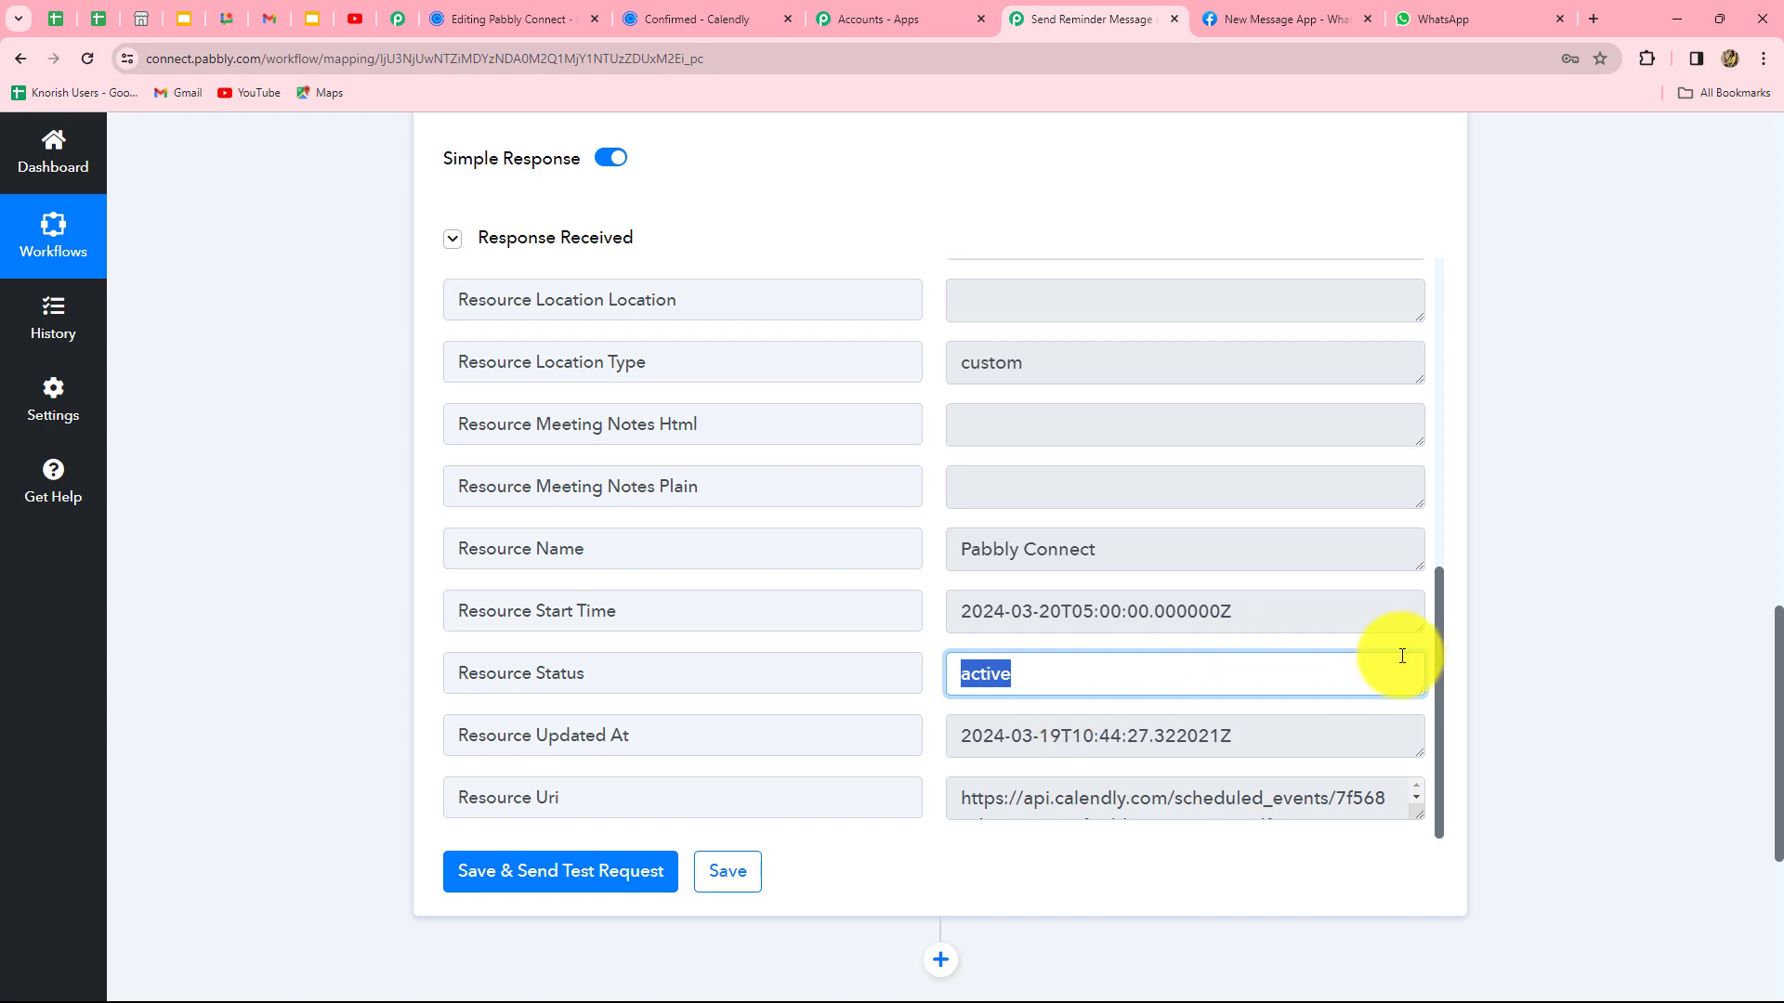
{"action": "scroll", "coordinate": [1602, 724], "scroll_direction": "down", "scroll_amount": 2}
{"action": "scroll", "coordinate": [1602, 716], "scroll_direction": "down", "scroll_amount": 3}
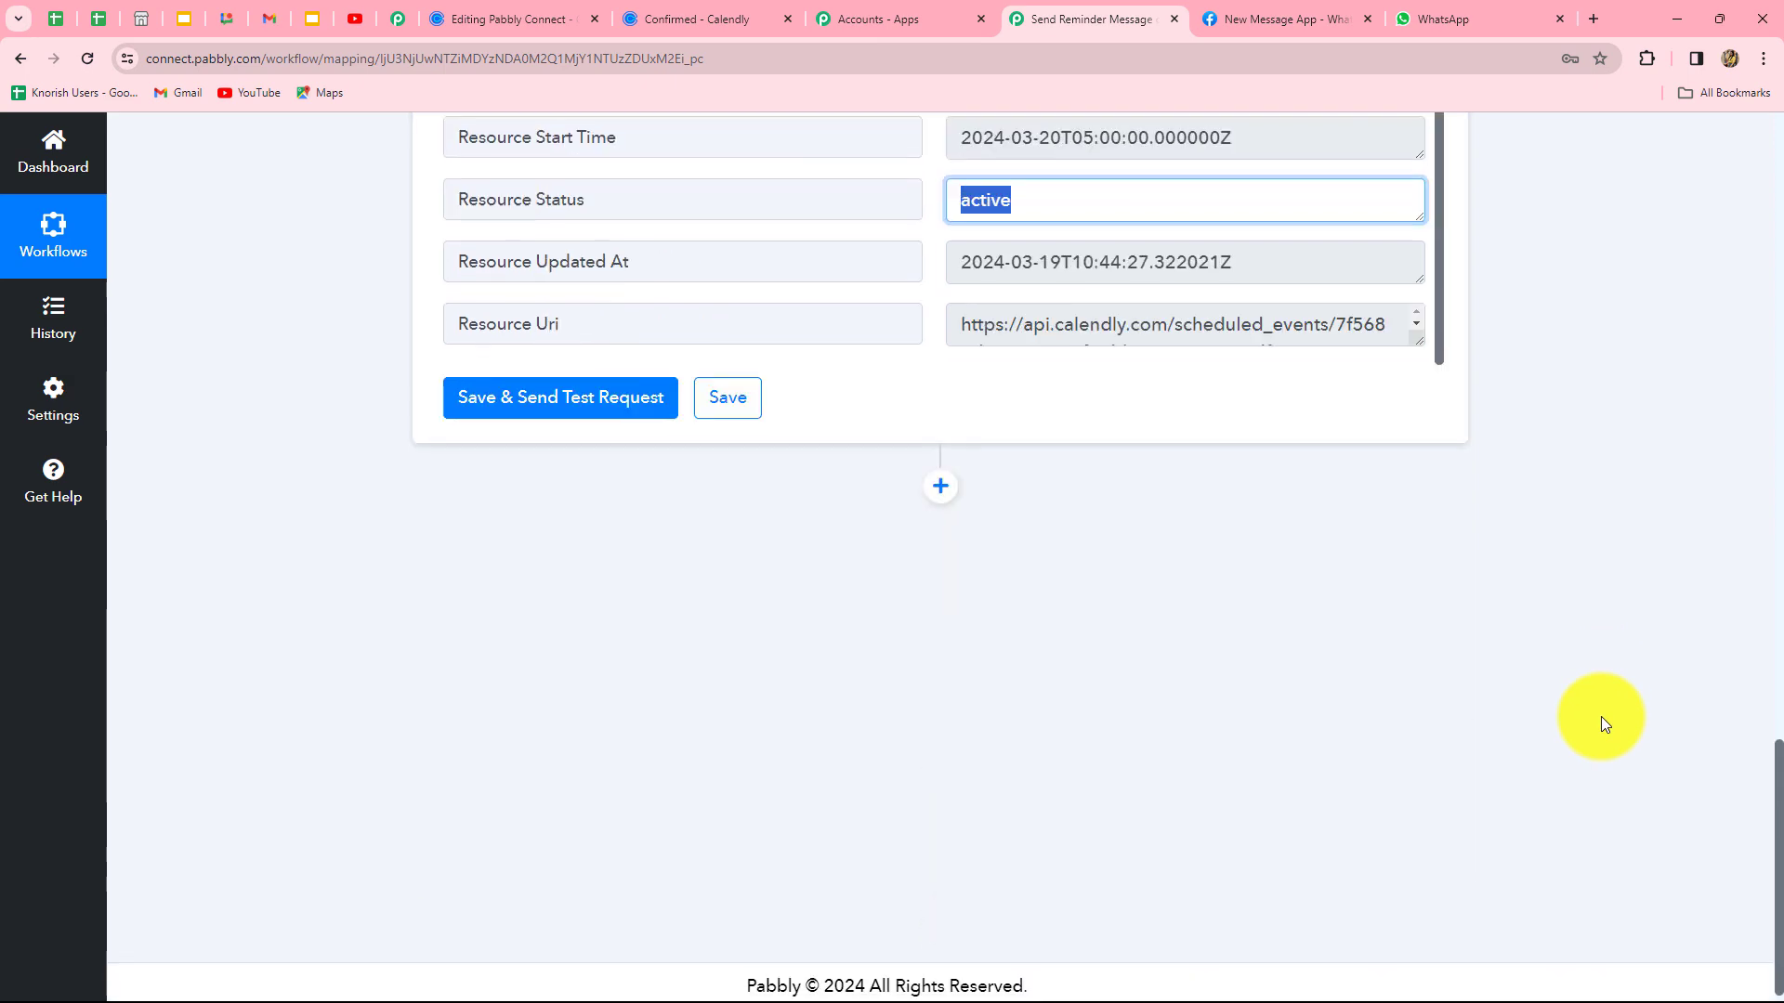
Add a Filter by Pabbly step with the Filter Values action event.
{"action": "left_click", "coordinate": [941, 479]}
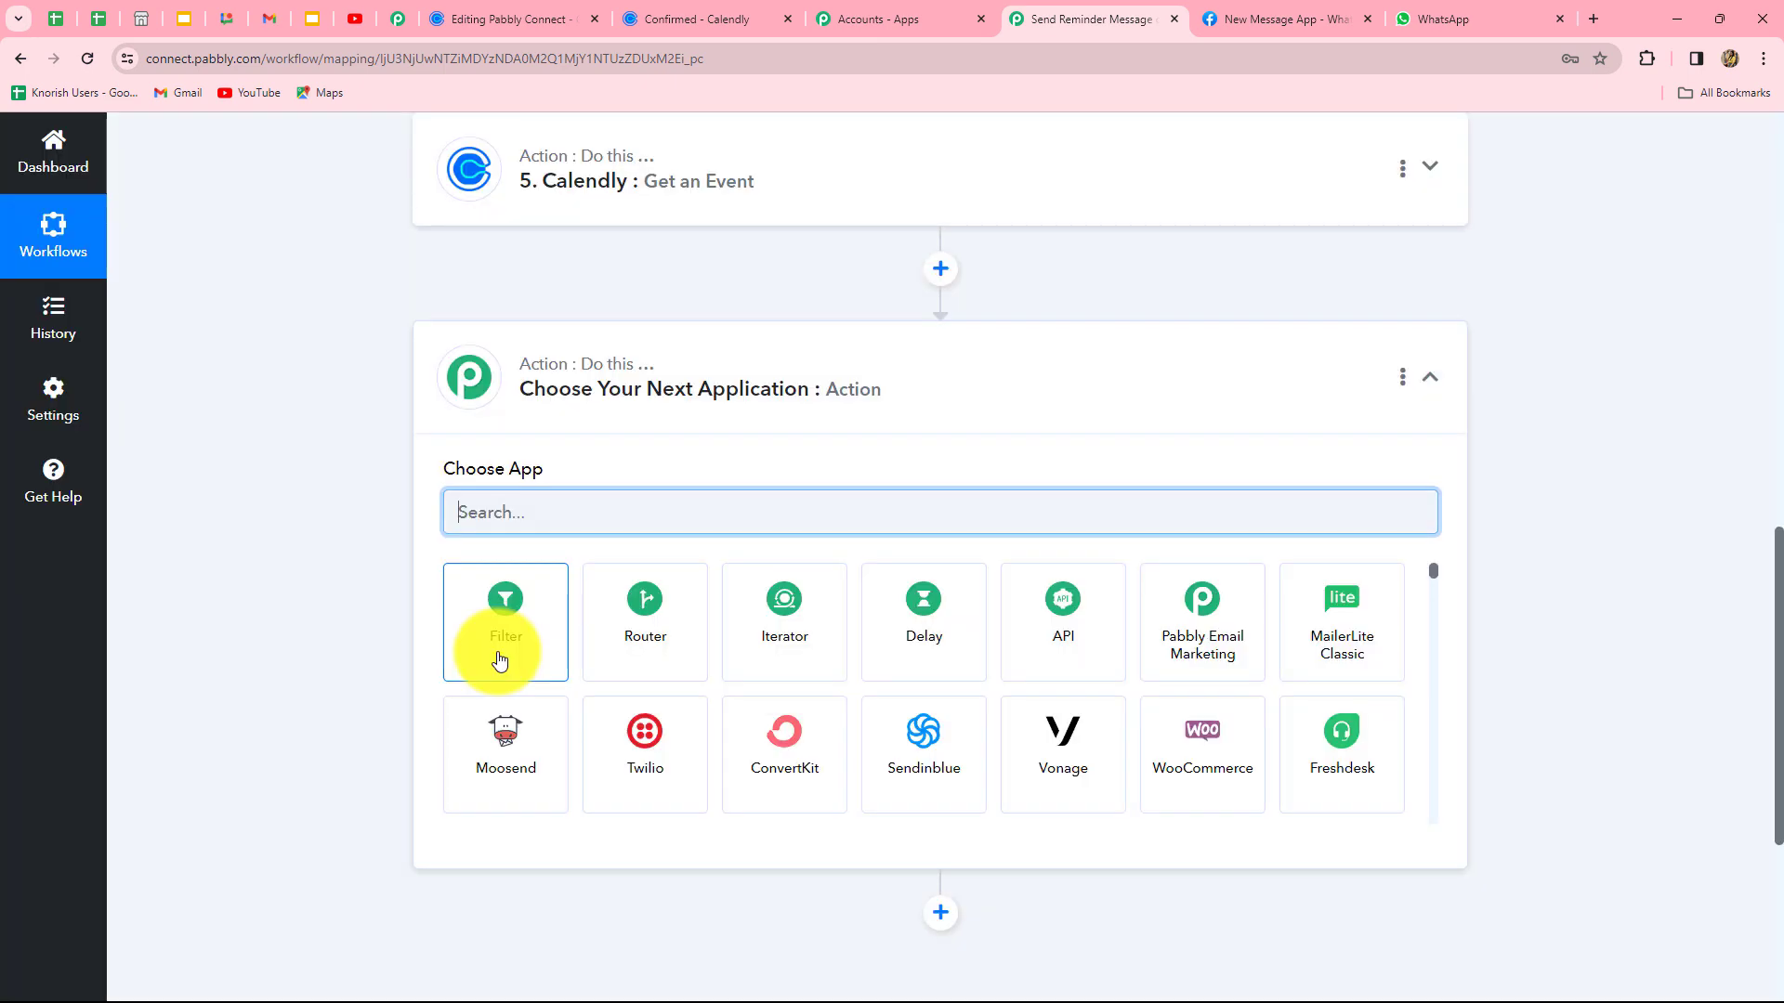
{"action": "left_click", "coordinate": [500, 656]}
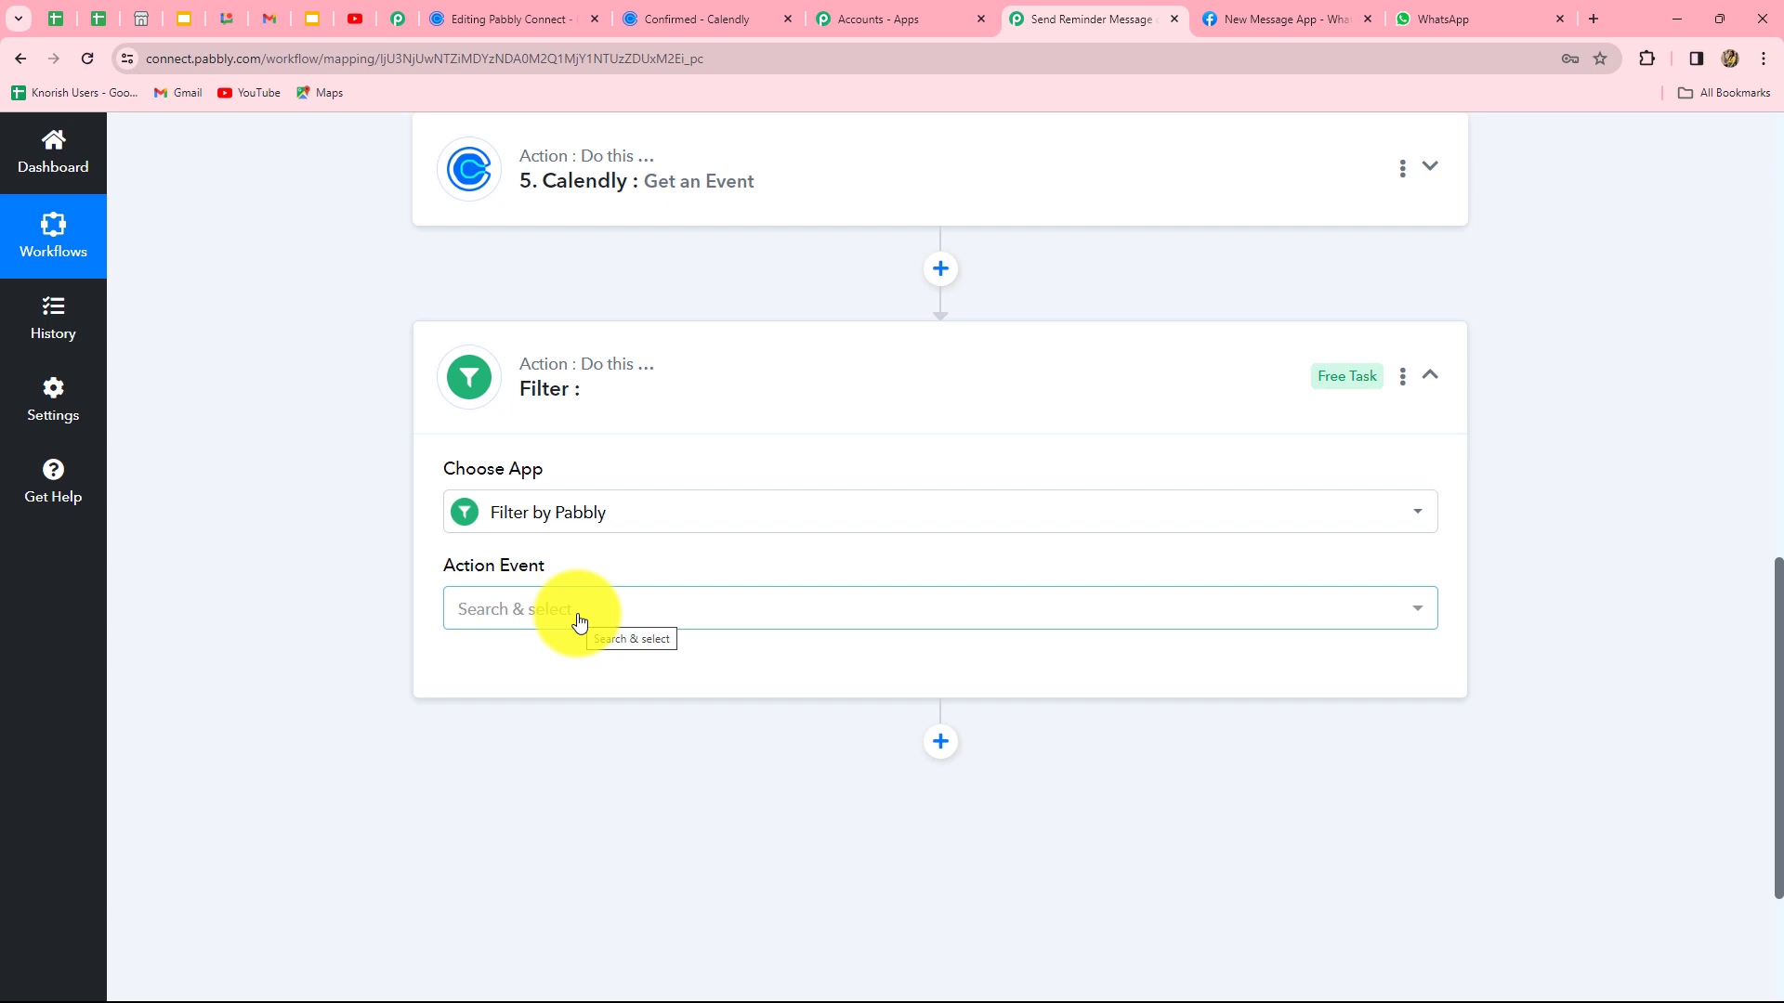
{"action": "left_click", "coordinate": [577, 621]}
{"action": "left_click", "coordinate": [542, 749]}
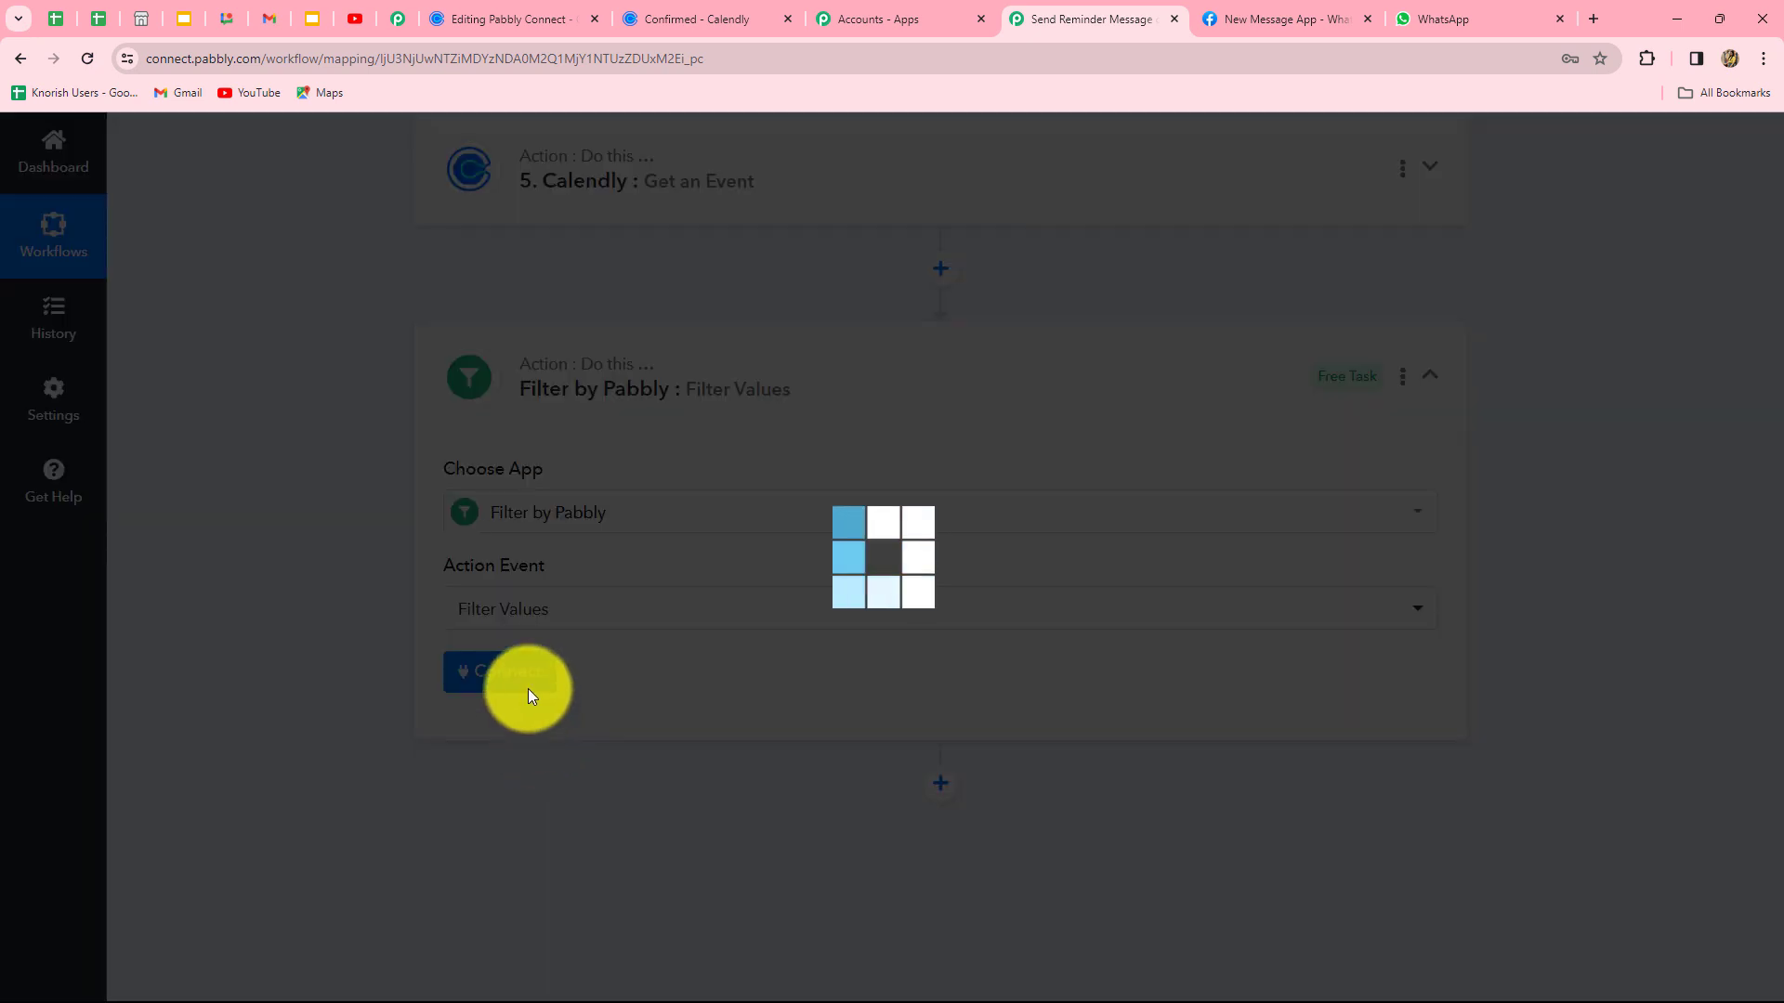
{"action": "left_click", "coordinate": [527, 689]}
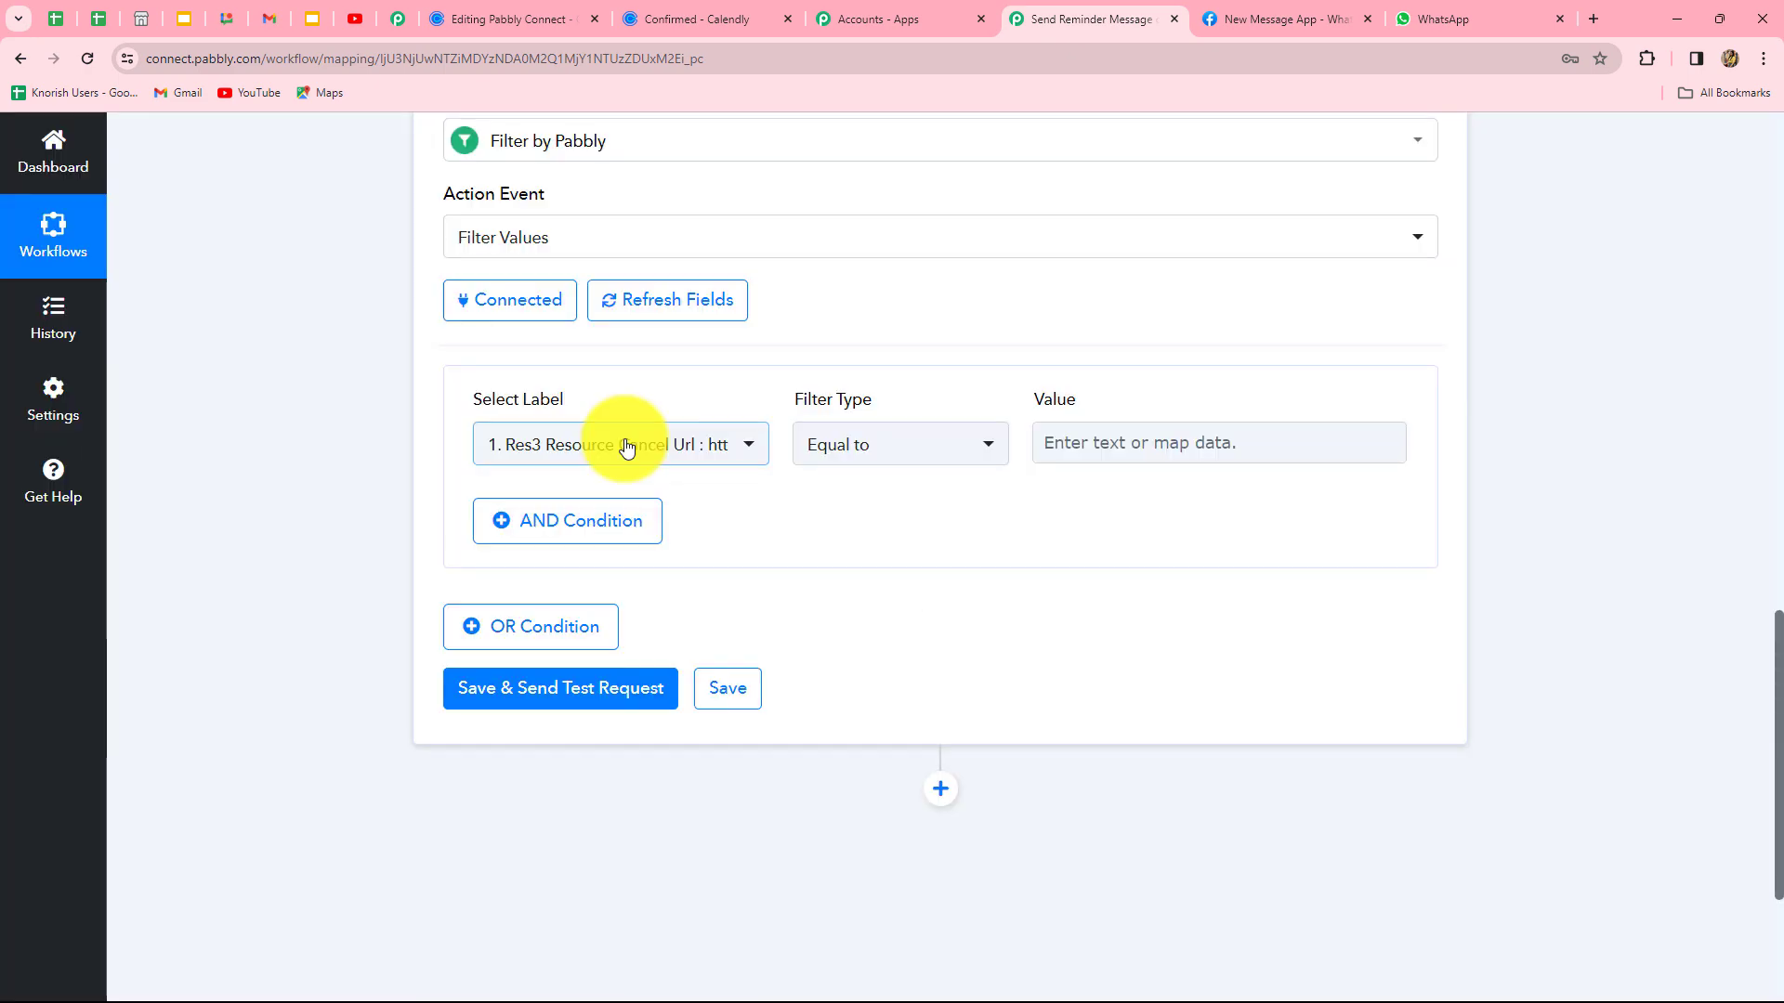
Filter on 5. Resource Status Equal to 'active' and test, getting 'Condition is true'.
{"action": "left_click", "coordinate": [626, 447]}
{"action": "scroll", "coordinate": [669, 650], "scroll_direction": "down", "scroll_amount": 3}
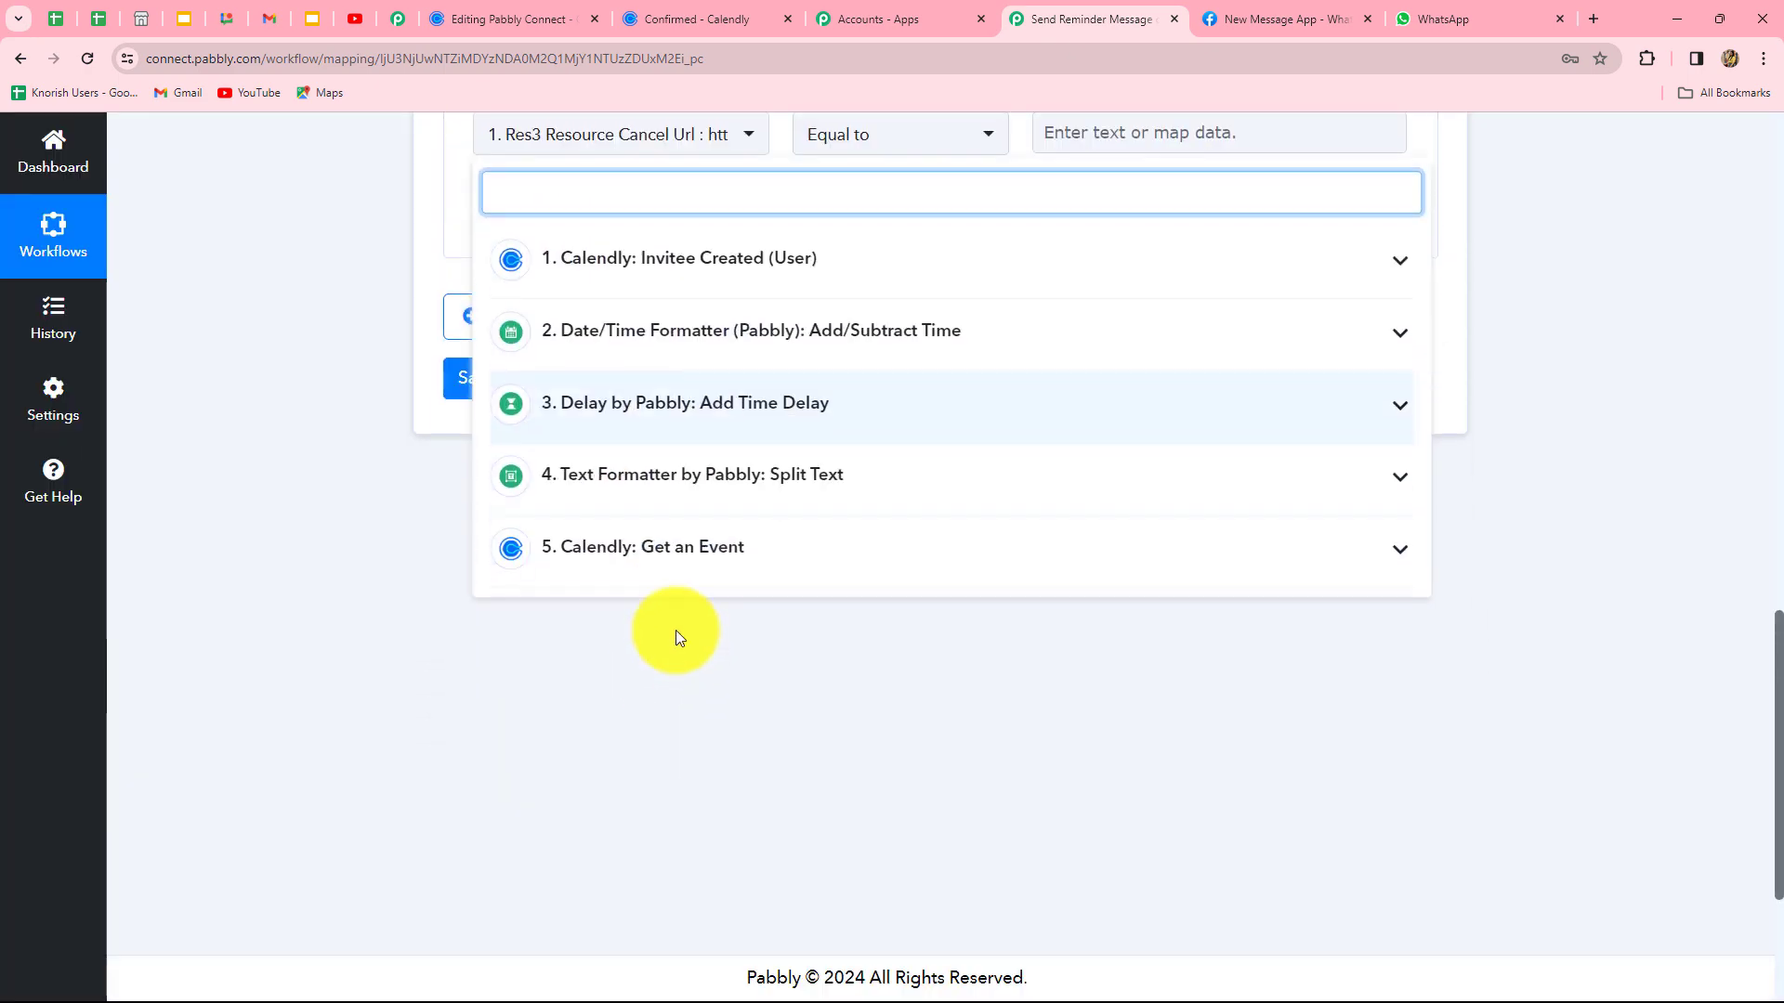
{"action": "left_click", "coordinate": [677, 550]}
{"action": "scroll", "coordinate": [725, 799], "scroll_direction": "down", "scroll_amount": 5}
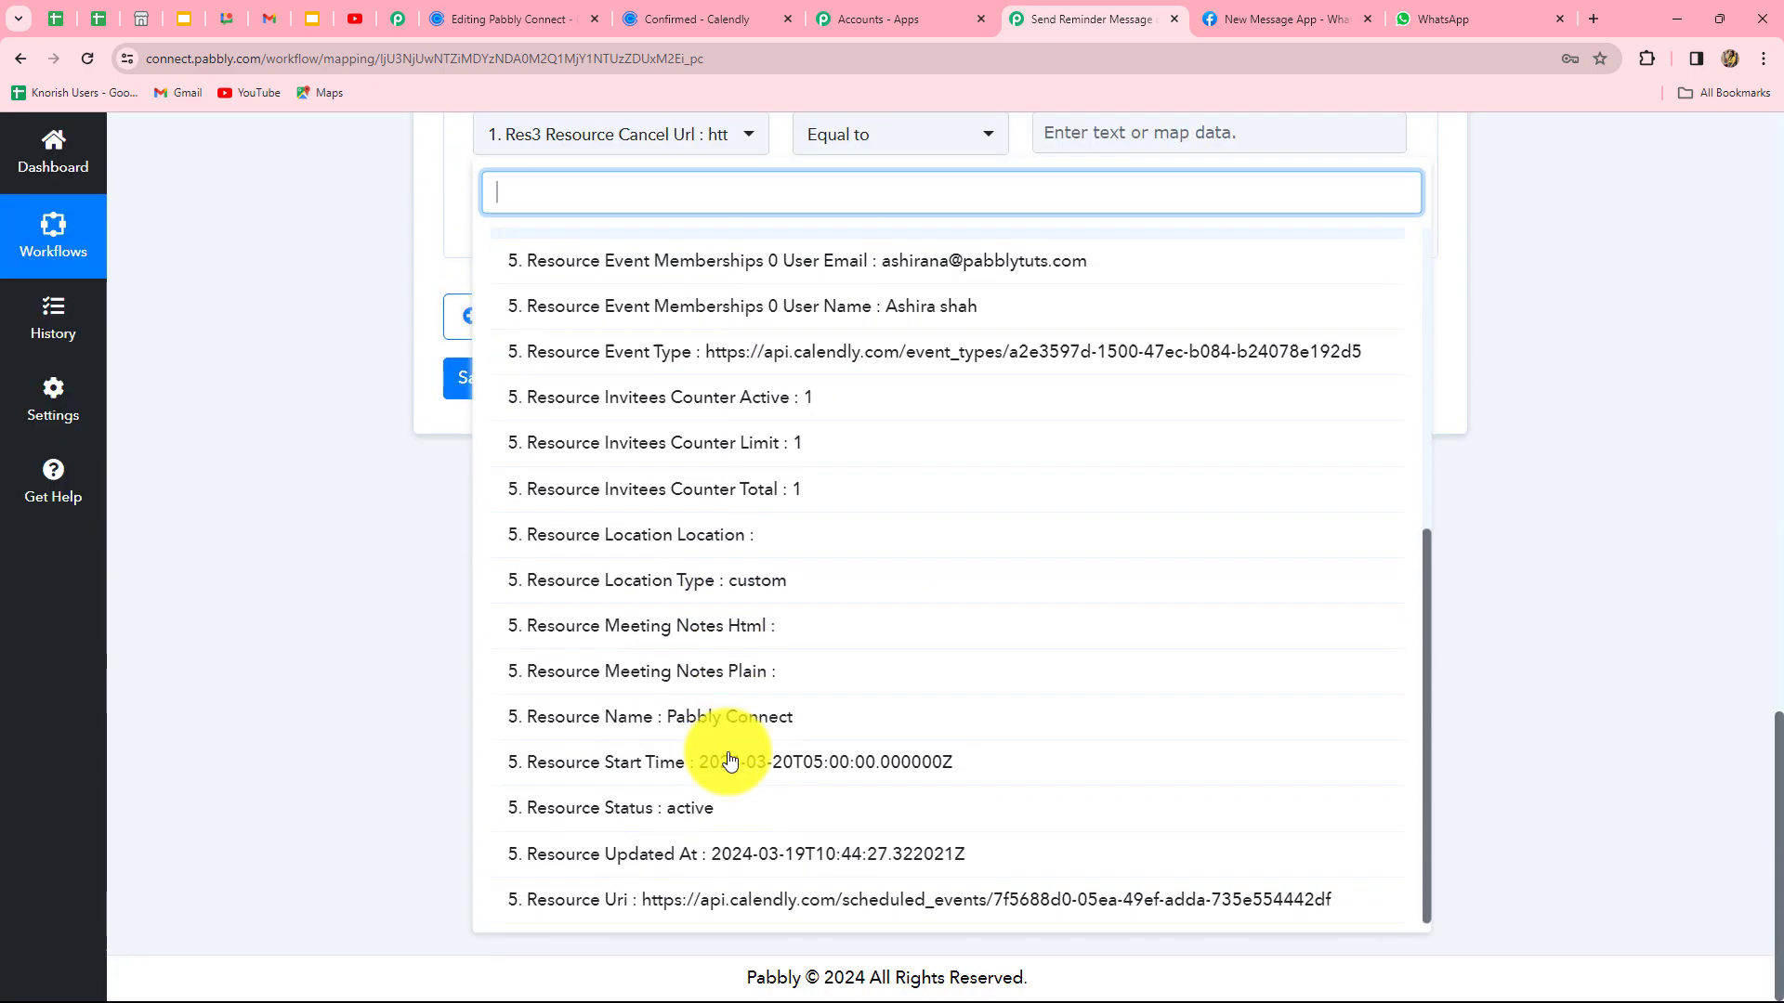
{"action": "left_click", "coordinate": [678, 812]}
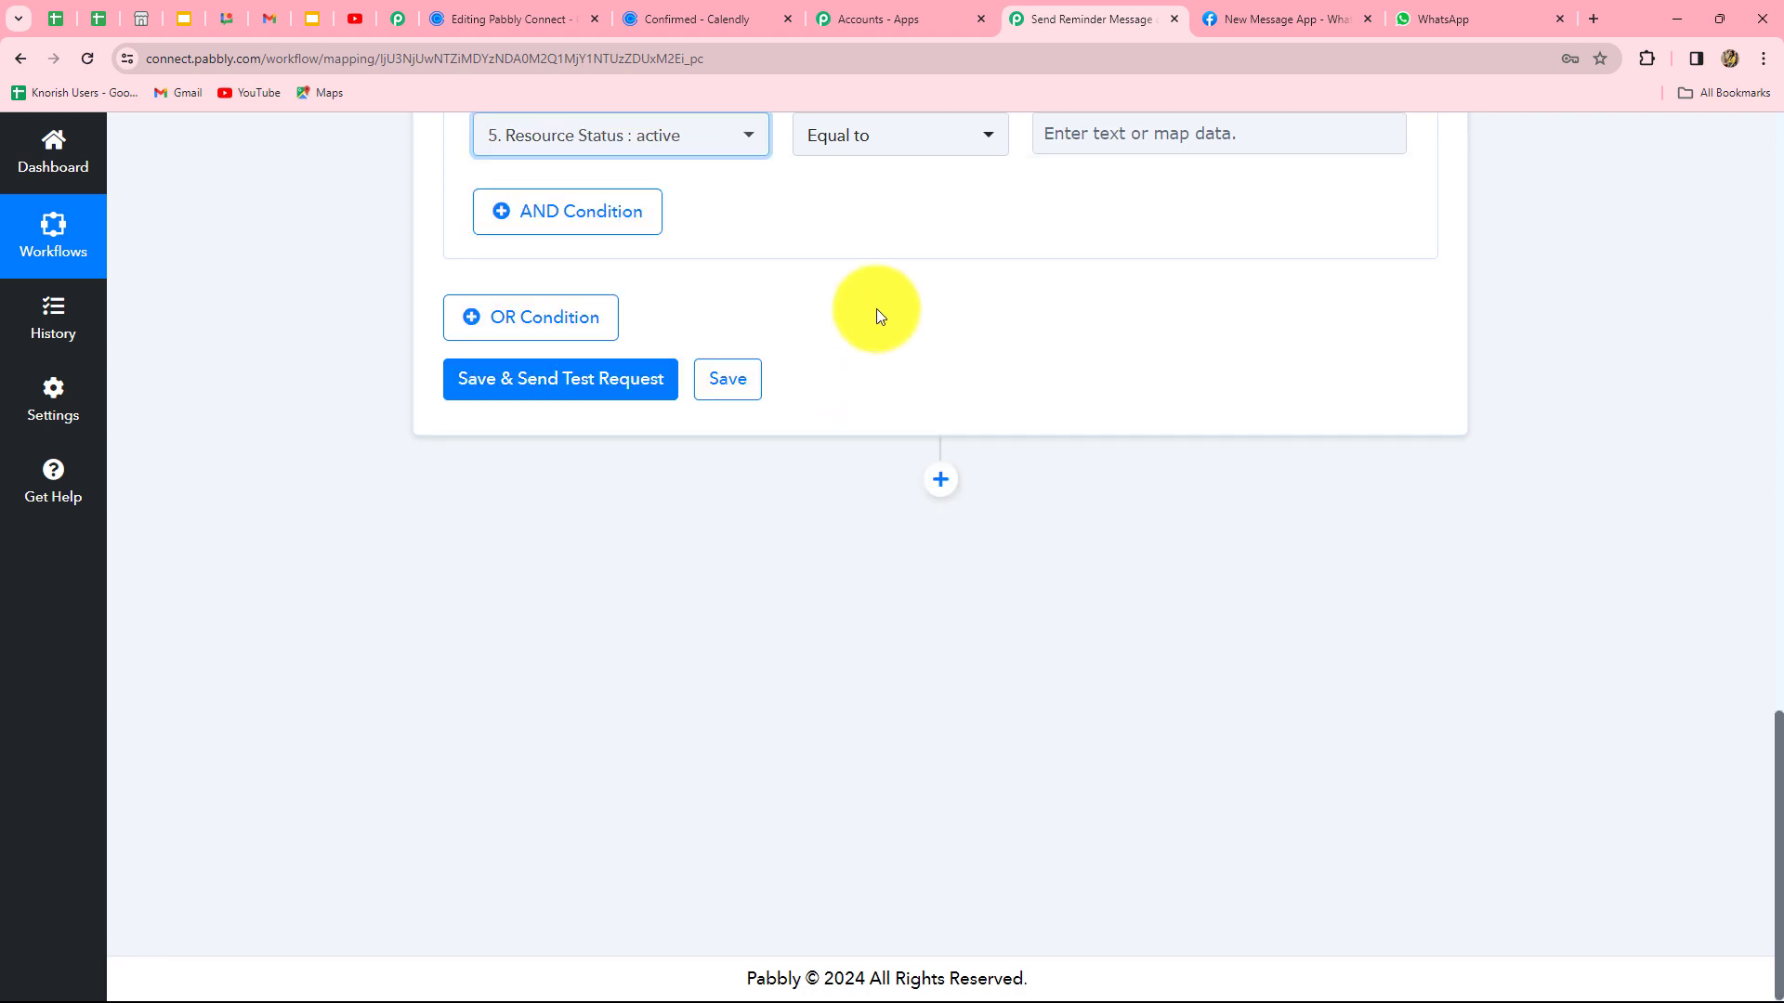
{"action": "scroll", "coordinate": [1135, 601], "scroll_direction": "up", "scroll_amount": 3}
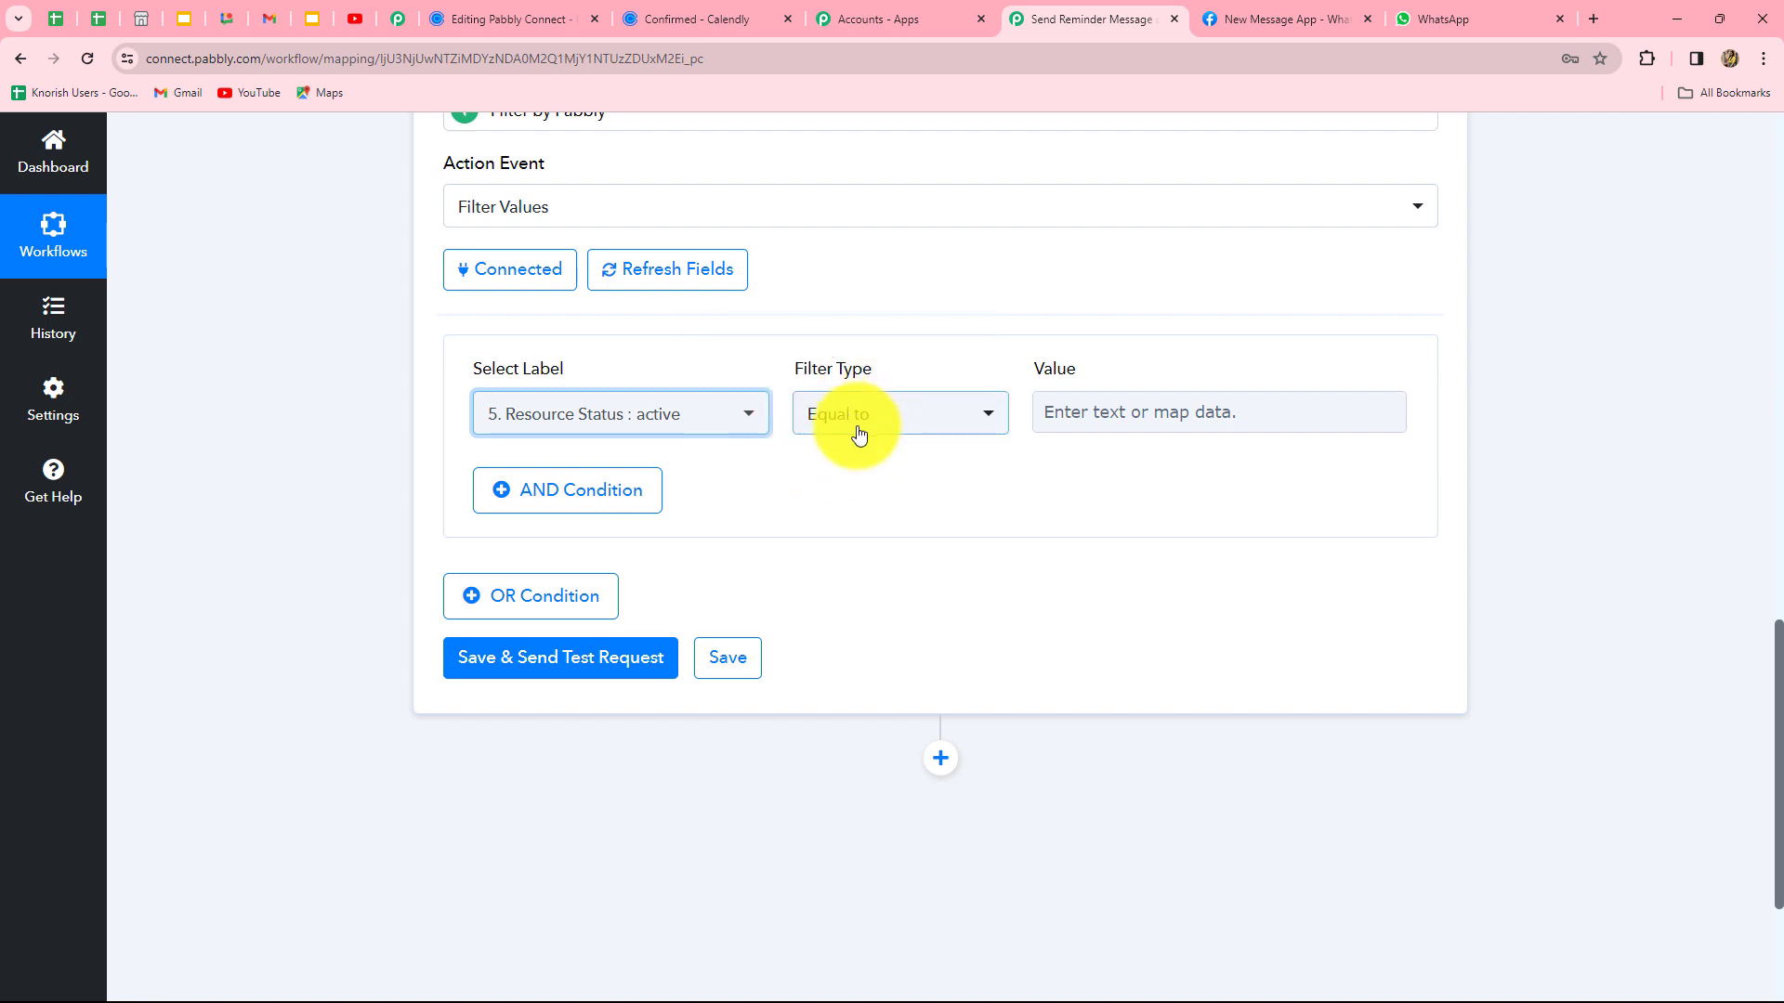
{"action": "left_click", "coordinate": [1080, 415]}
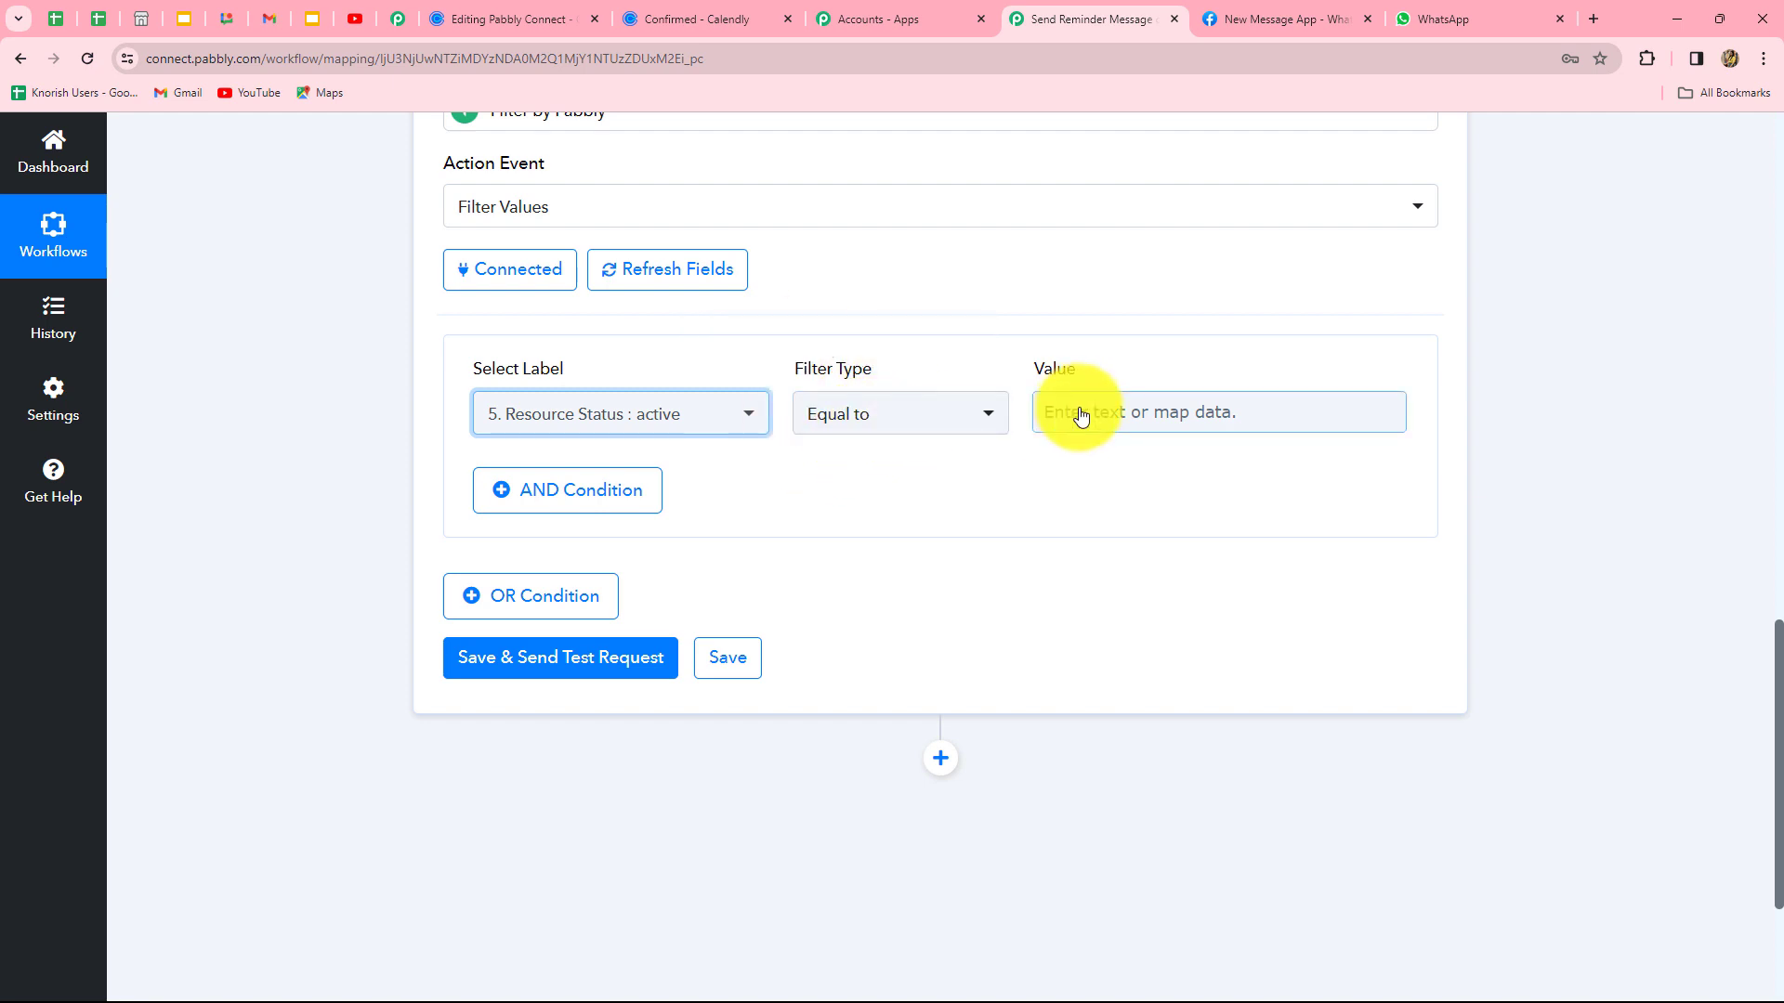
{"action": "left_click", "coordinate": [1080, 413]}
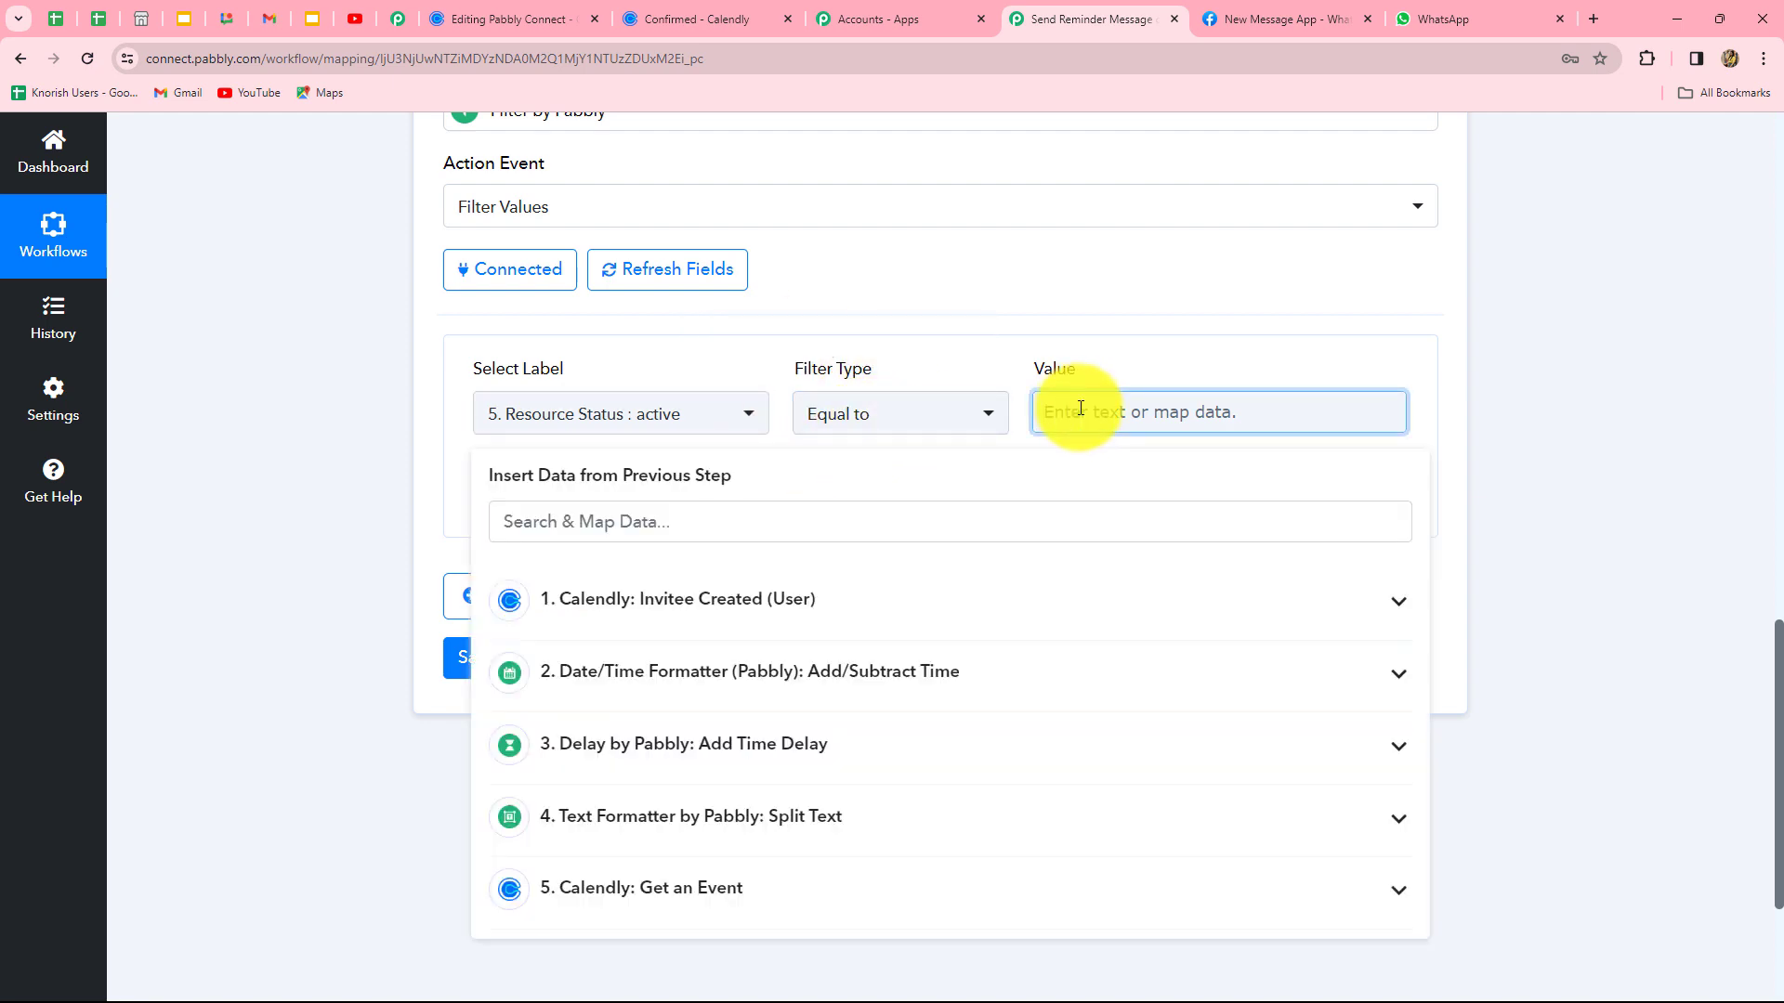
{"action": "type", "text": "active"}
{"action": "left_click", "coordinate": [1585, 448]}
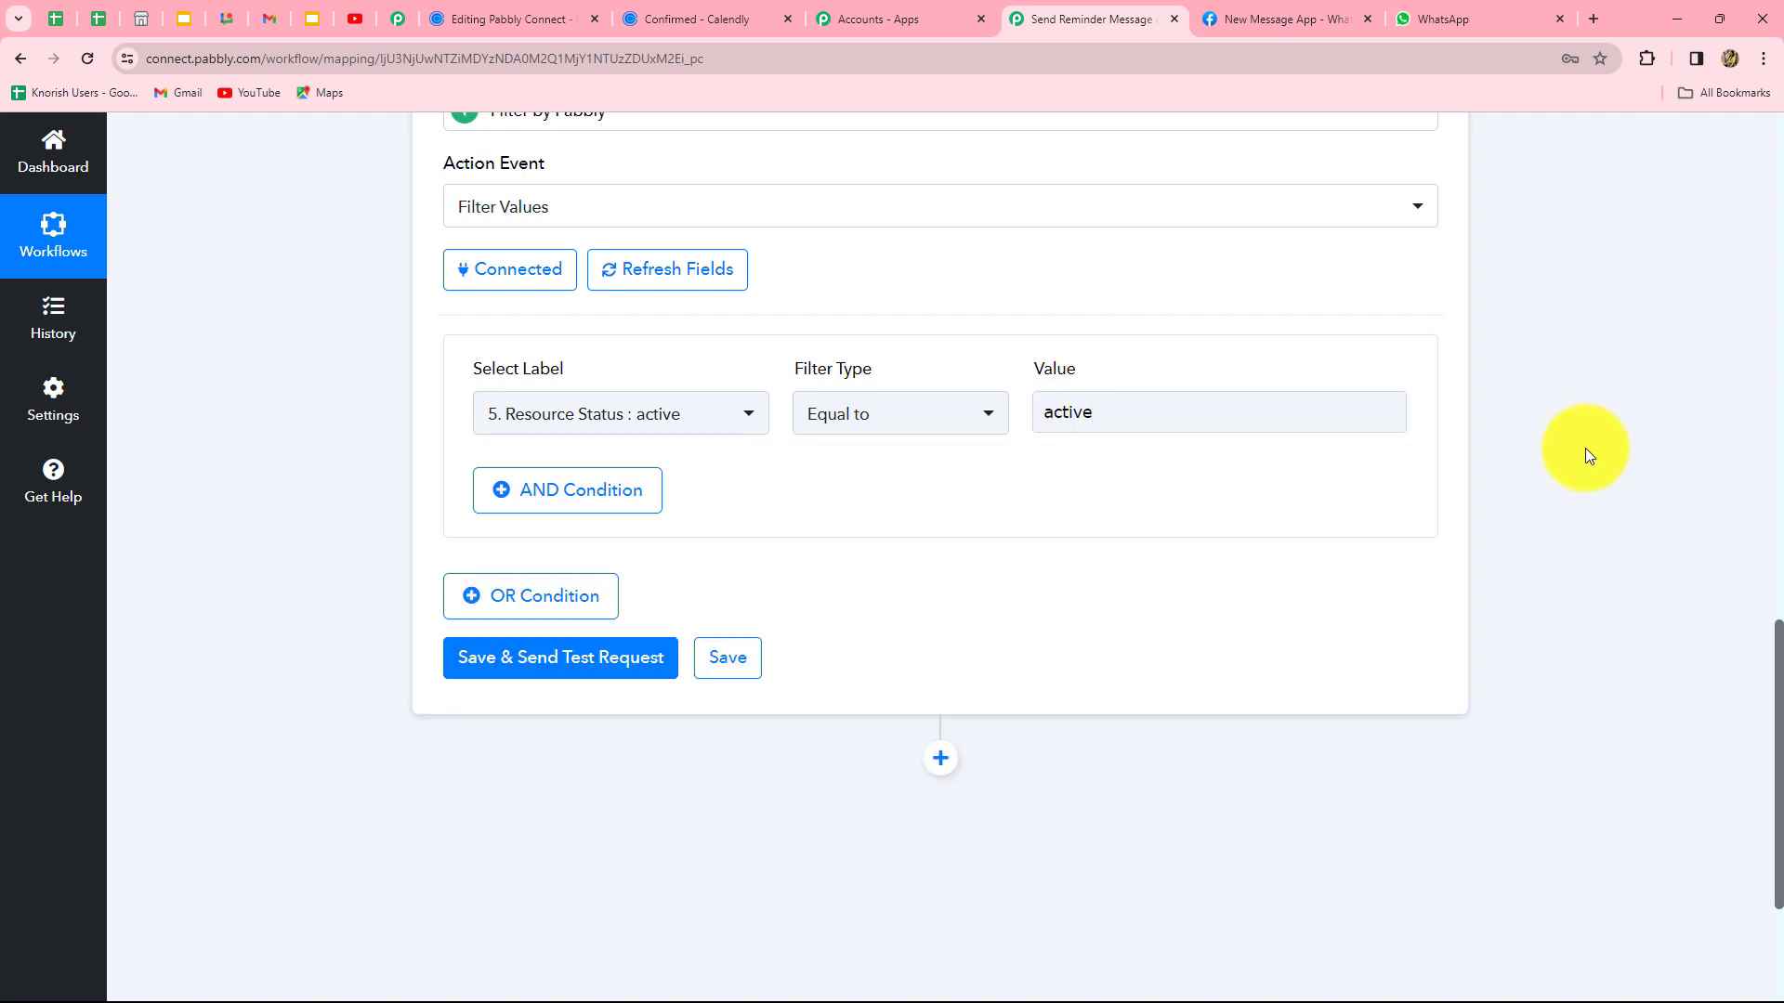
{"action": "left_click", "coordinate": [481, 668]}
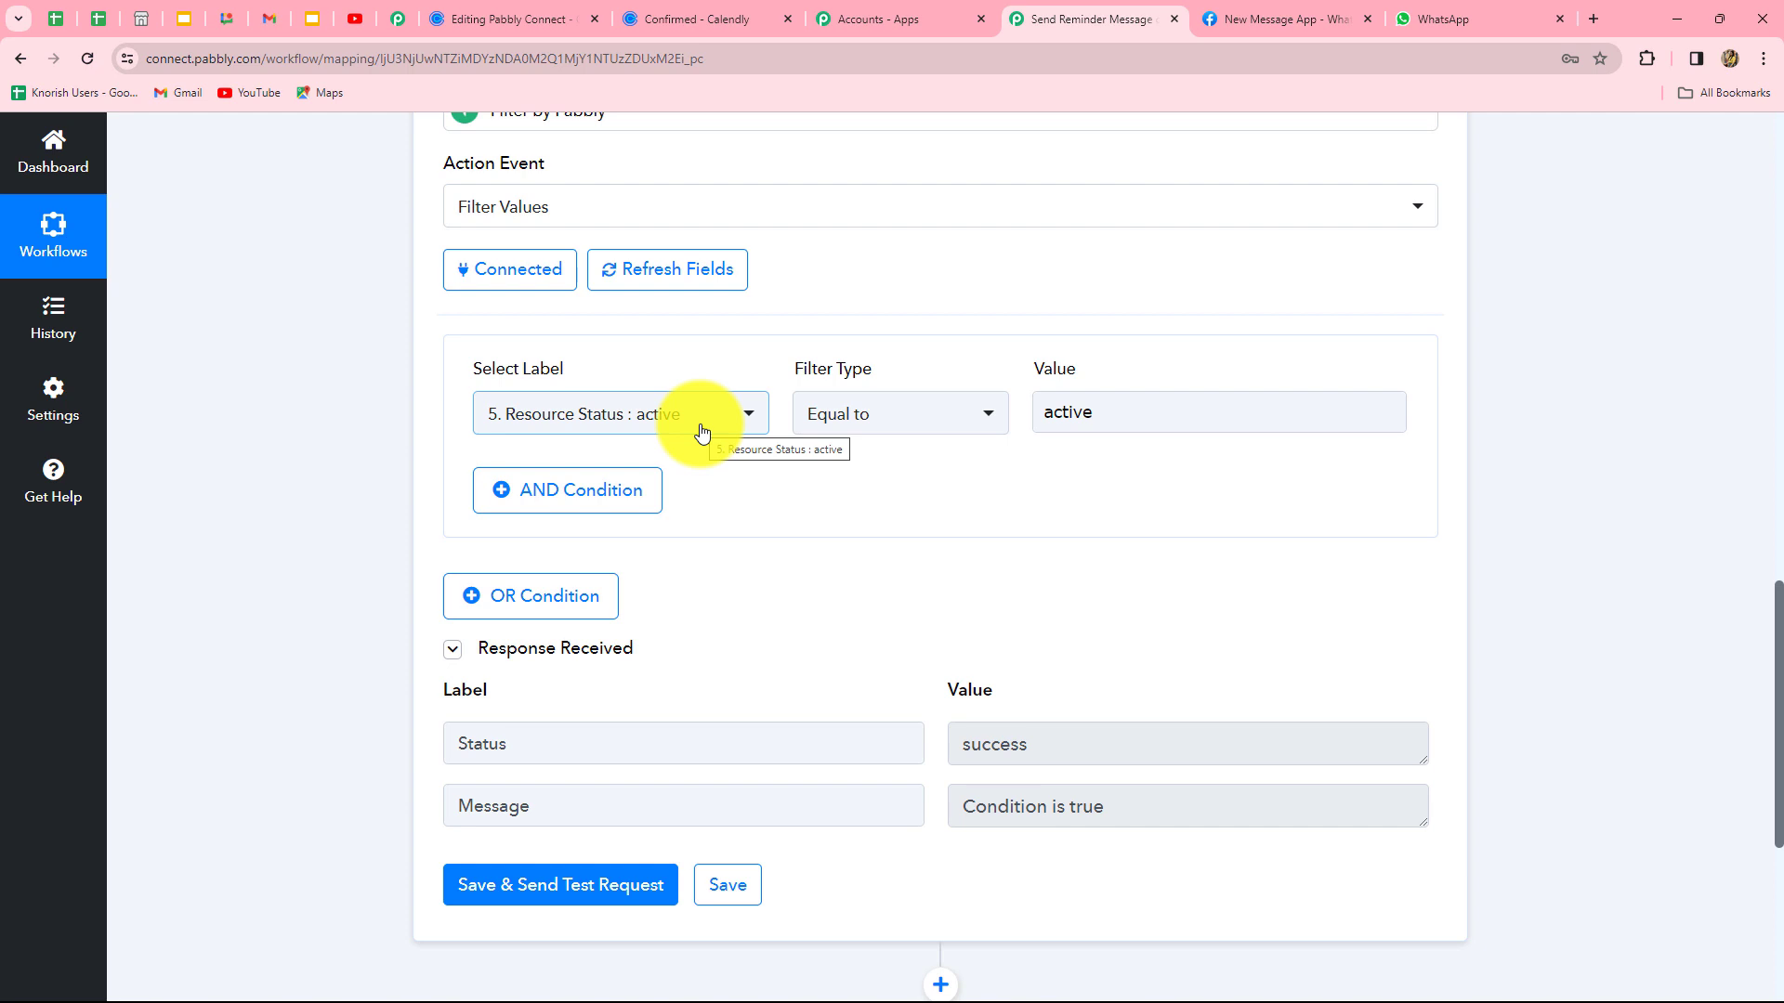
{"action": "scroll", "coordinate": [701, 432], "scroll_direction": "down", "scroll_amount": 1}
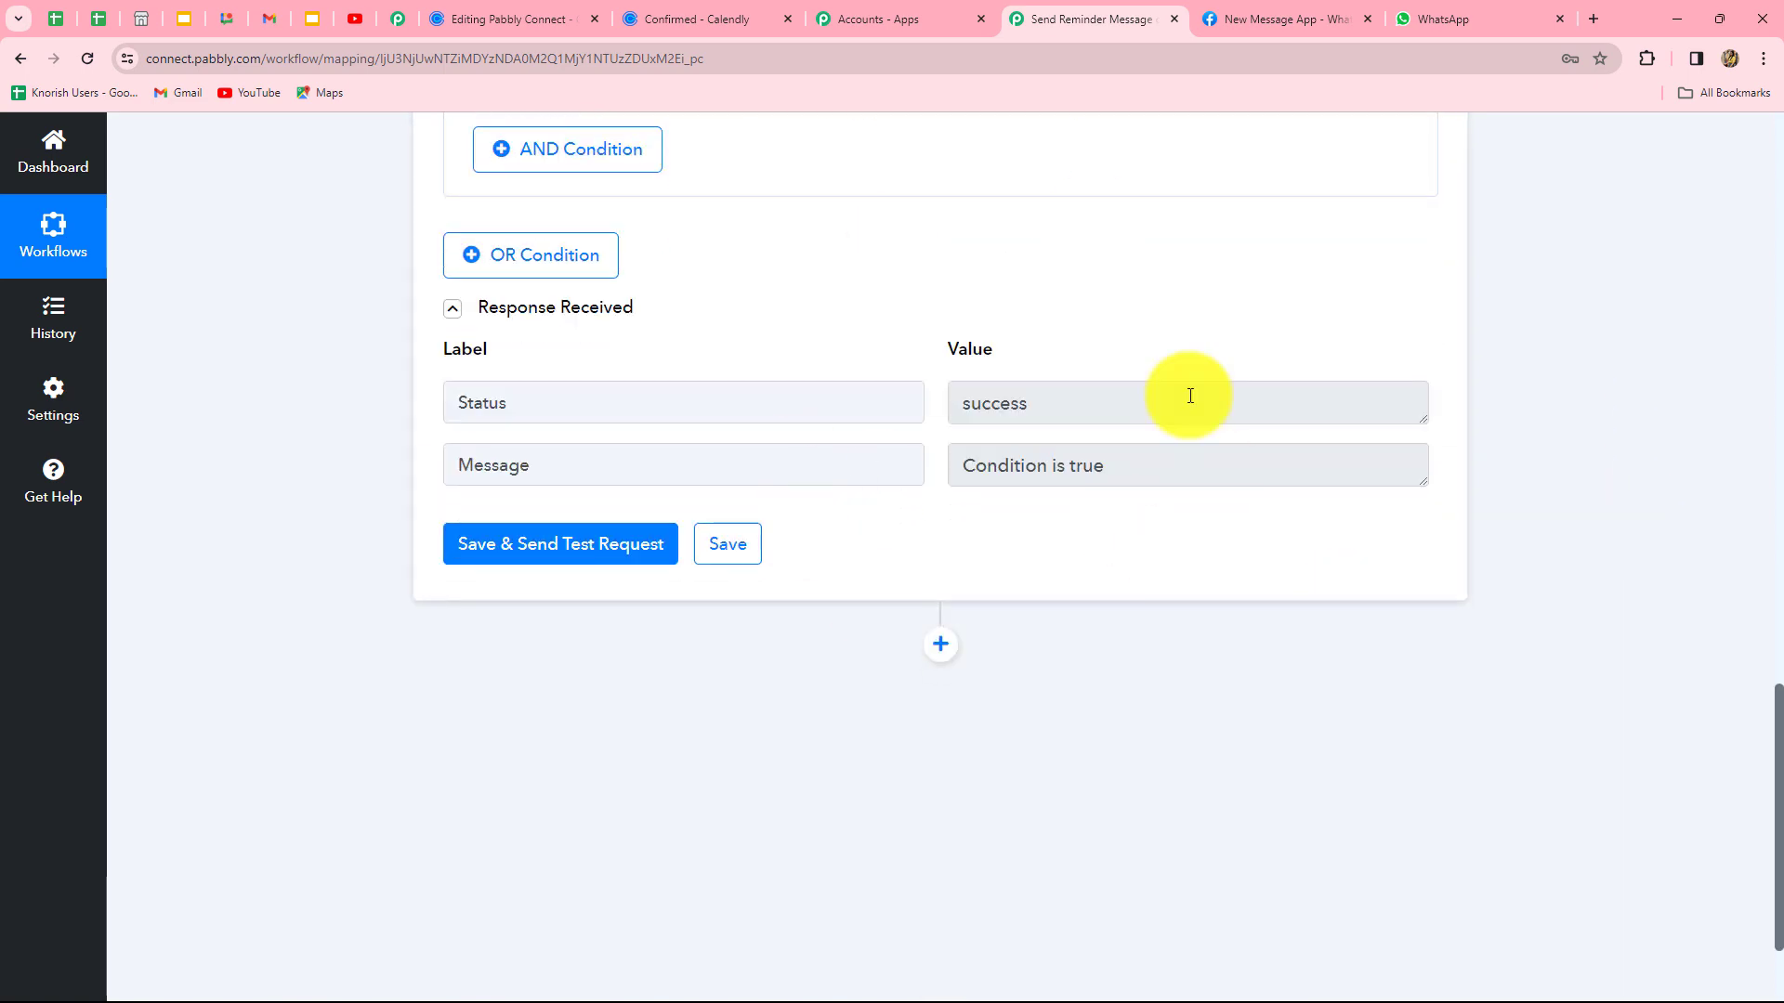
{"action": "scroll", "coordinate": [1059, 686], "scroll_direction": "down", "scroll_amount": 2}
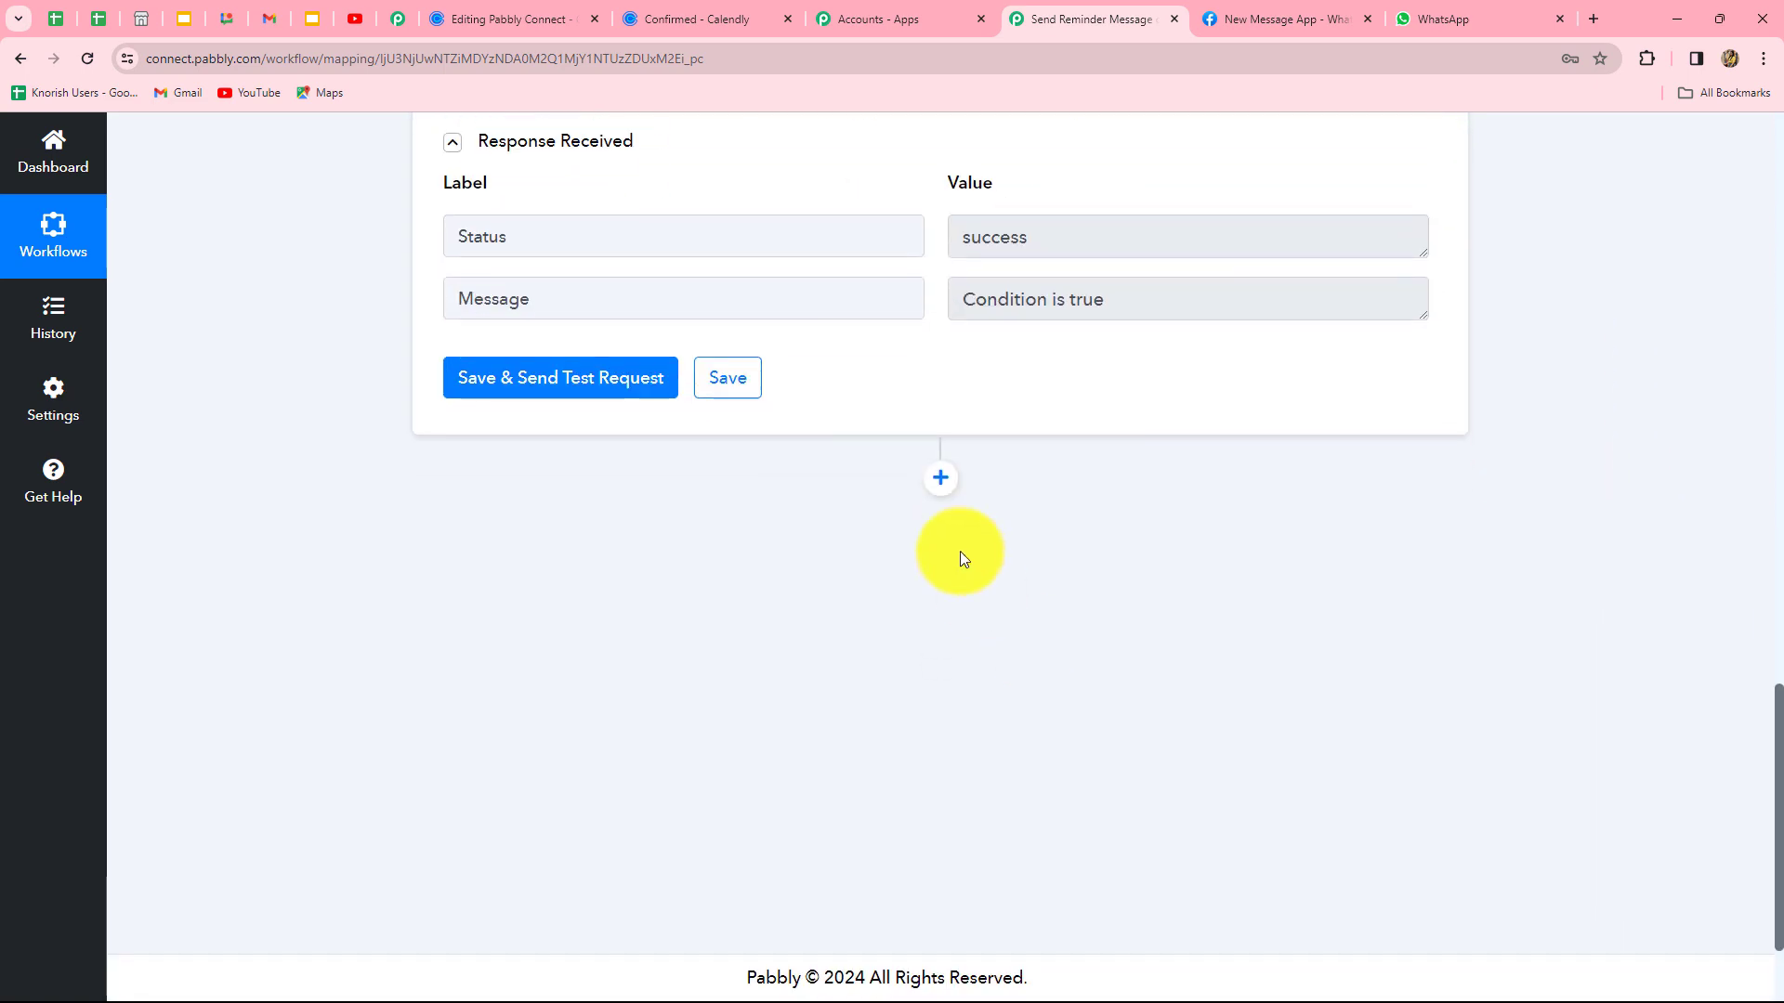
Add a WhatsApp Cloud API step after the filter using the Send Text Message action.
{"action": "left_click", "coordinate": [940, 483]}
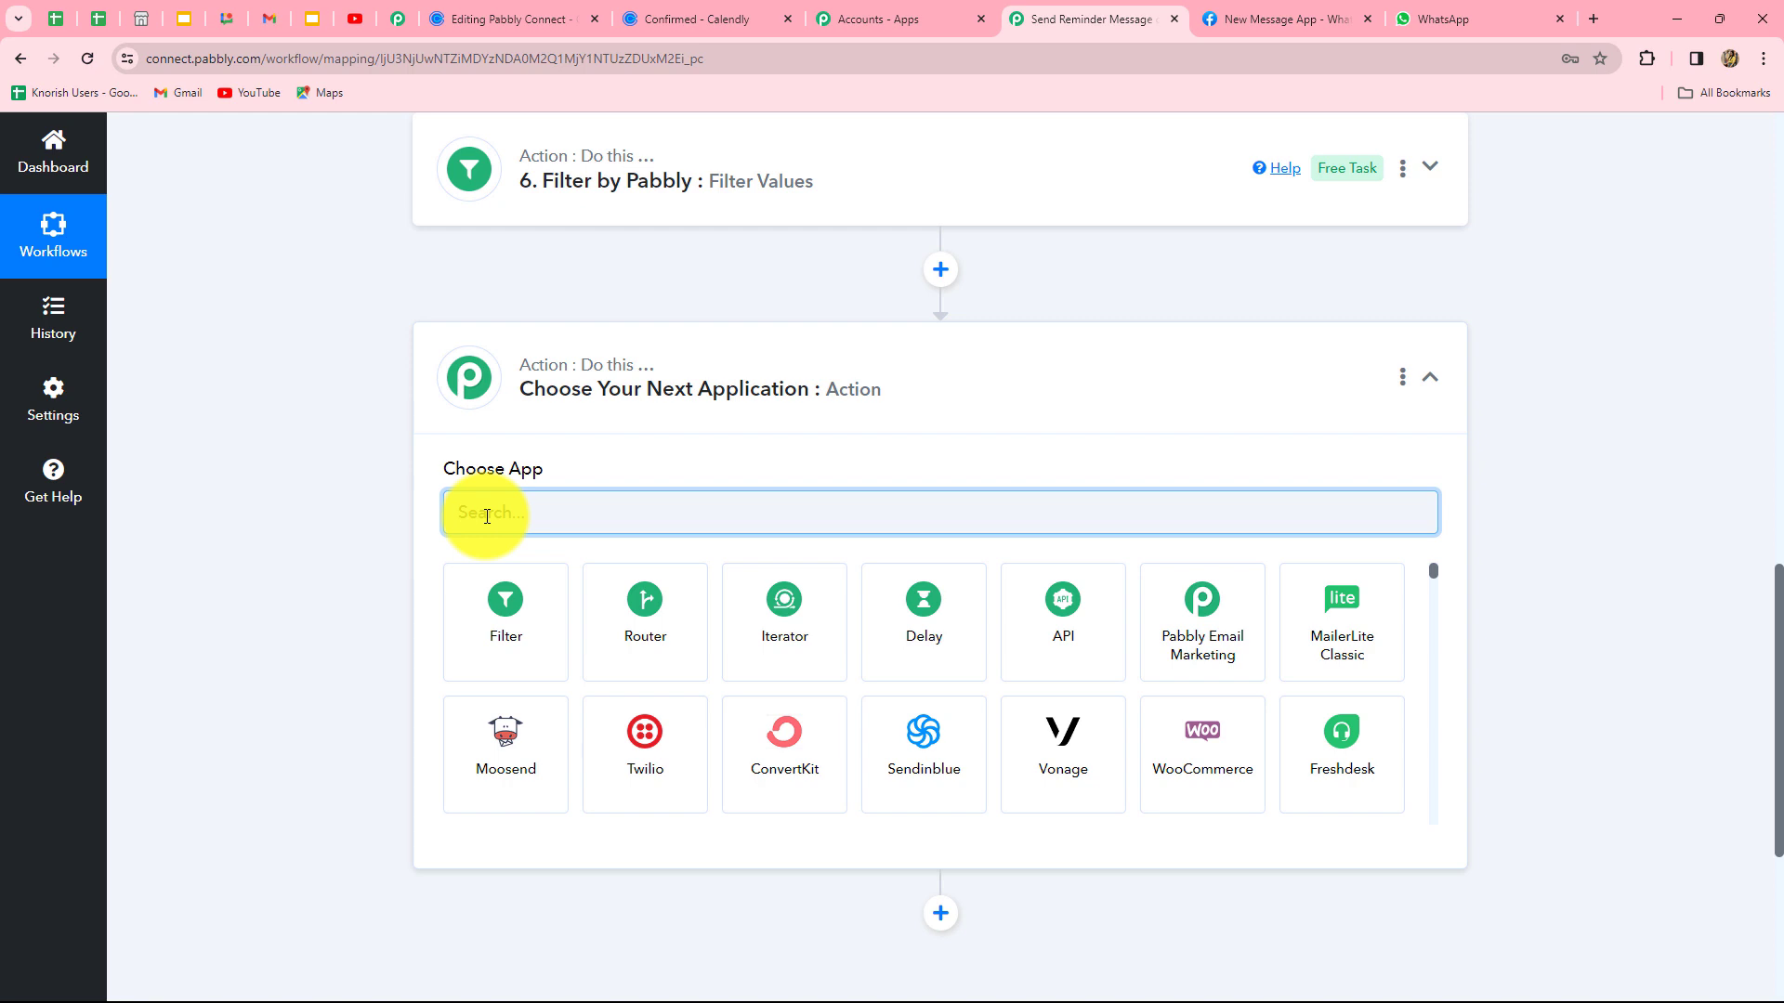
{"action": "type", "text": "whats"}
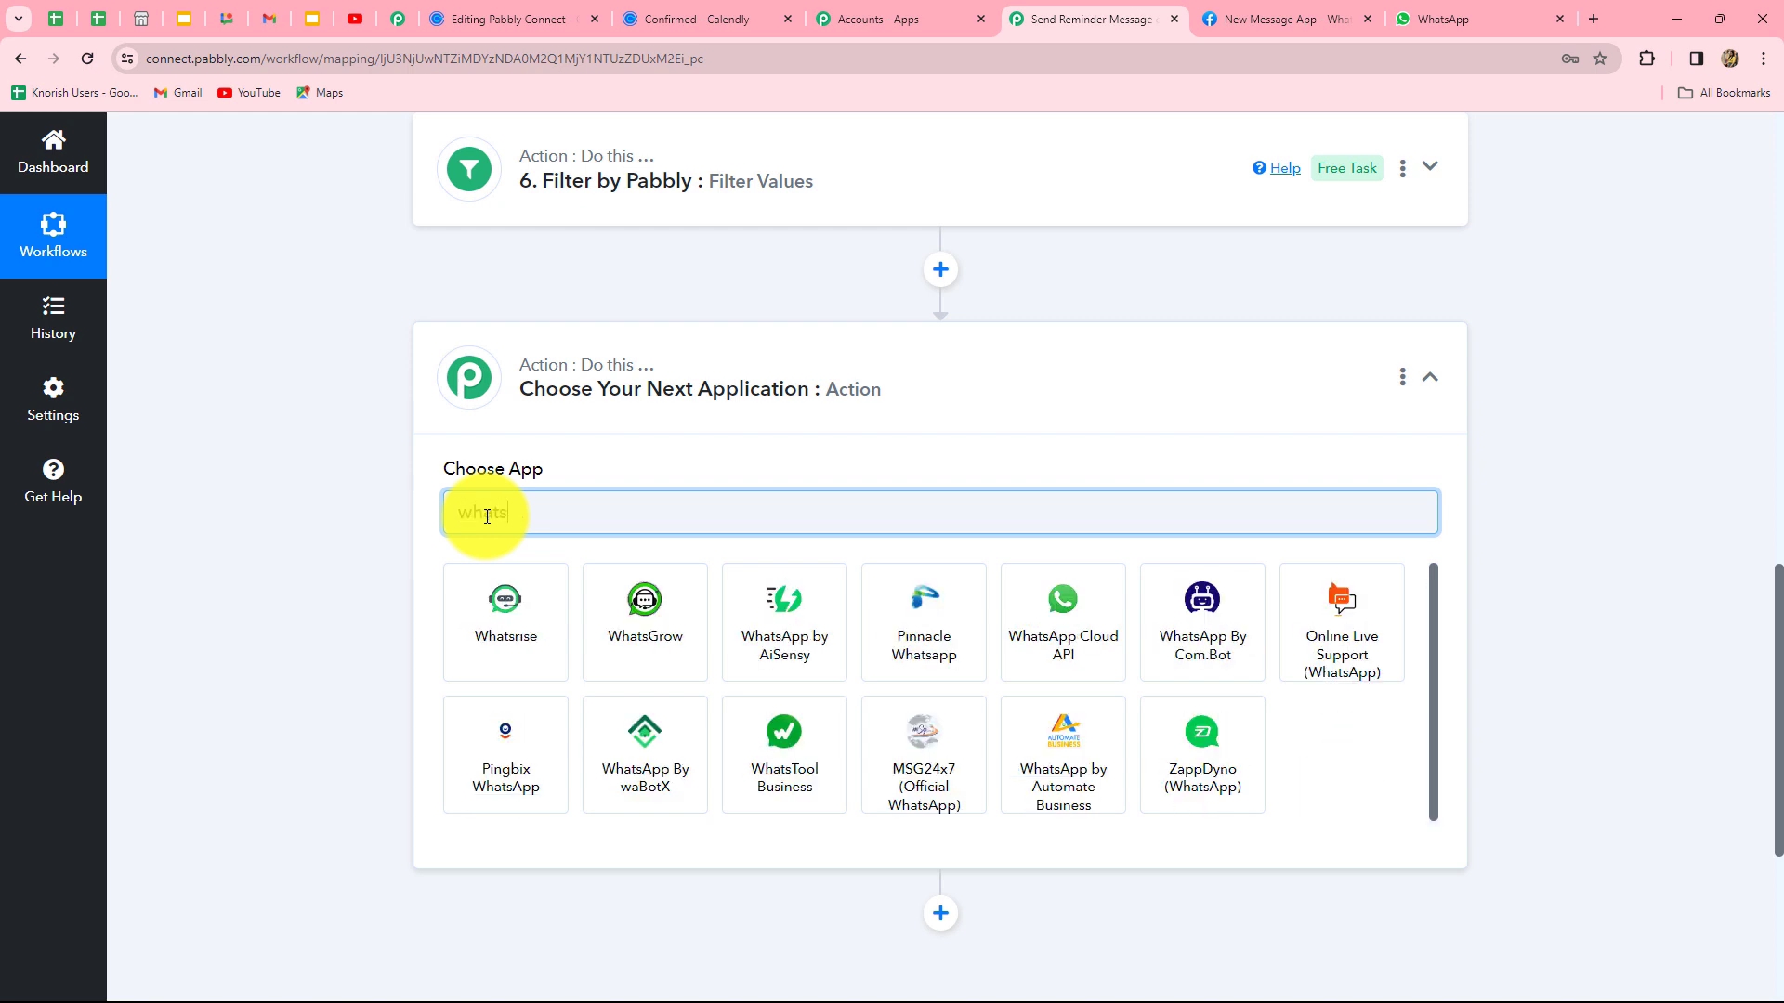
{"action": "left_click", "coordinate": [1099, 638]}
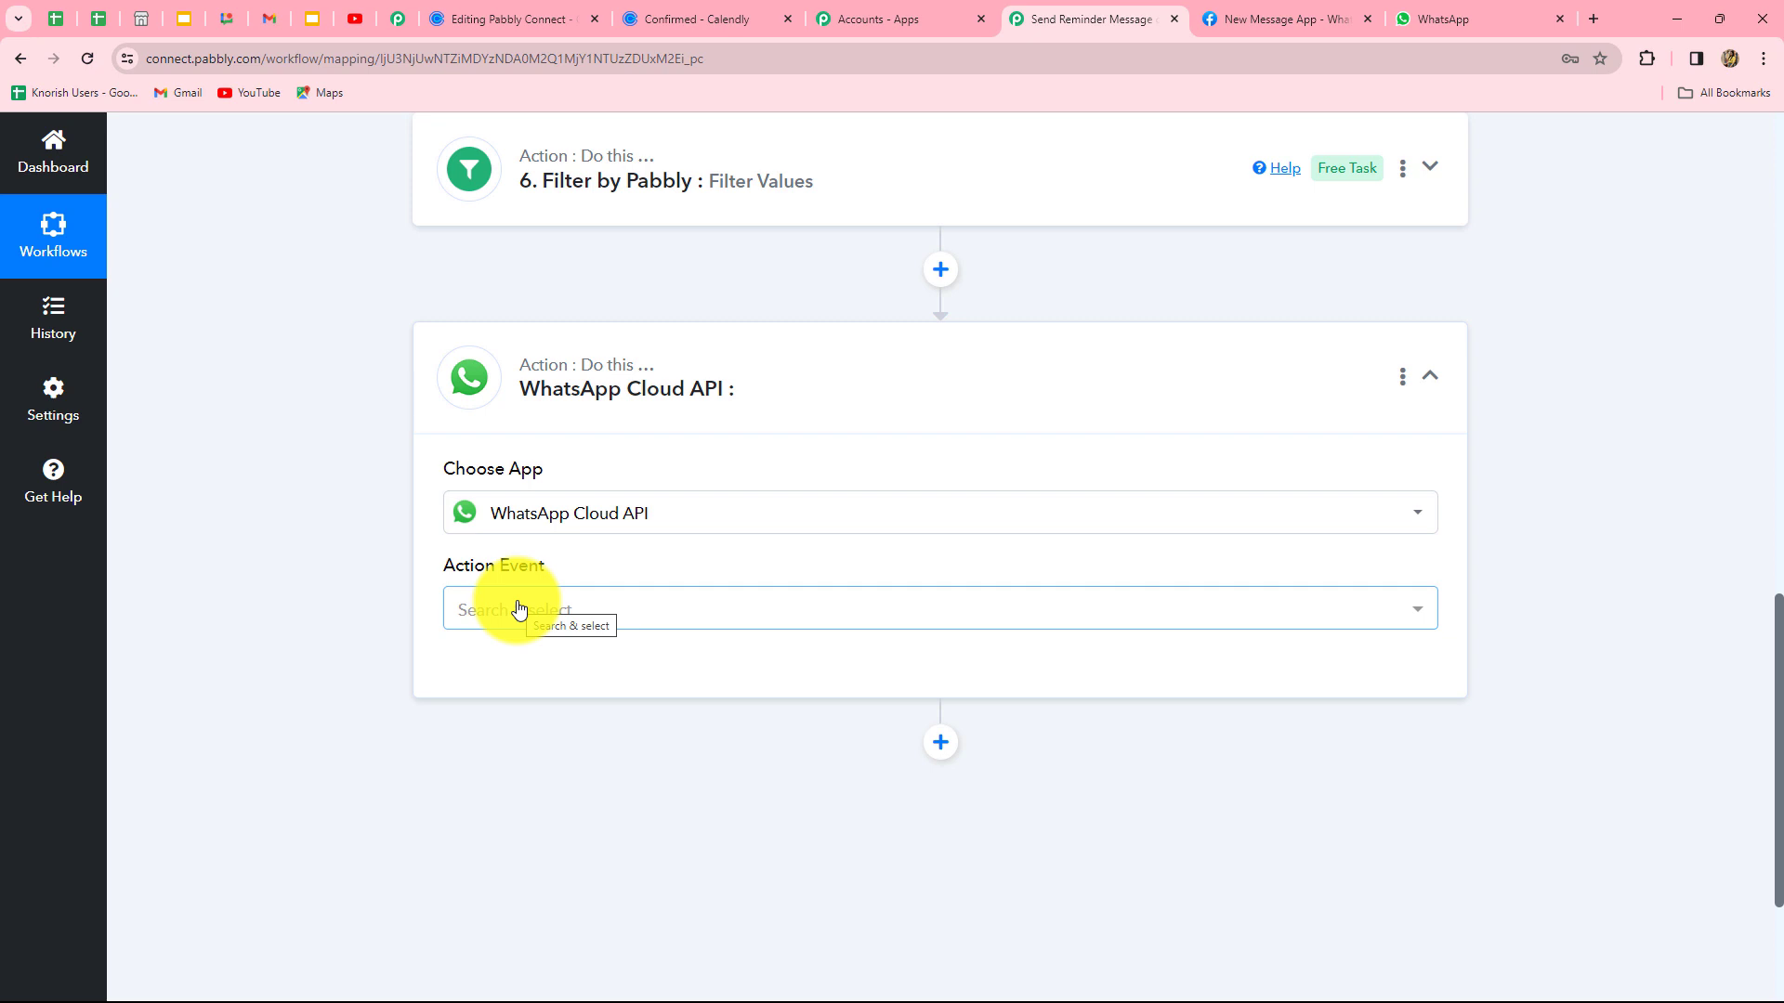
{"action": "left_click", "coordinate": [519, 609]}
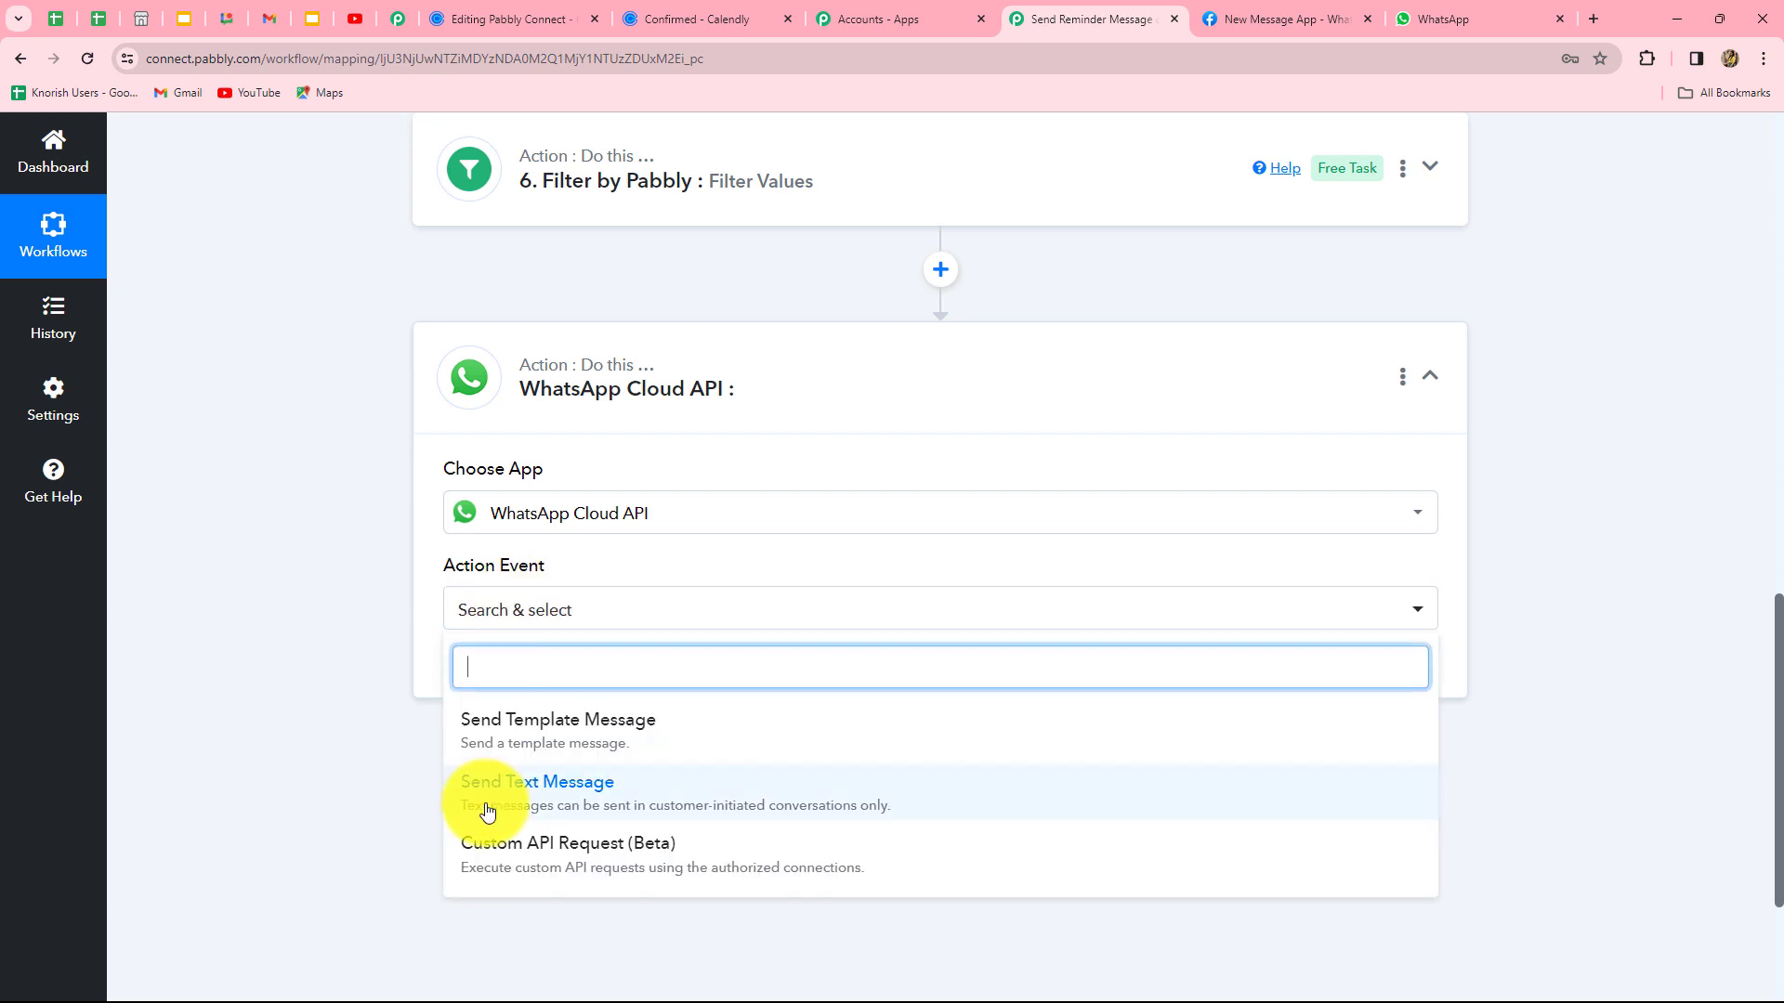
{"action": "left_click", "coordinate": [535, 793]}
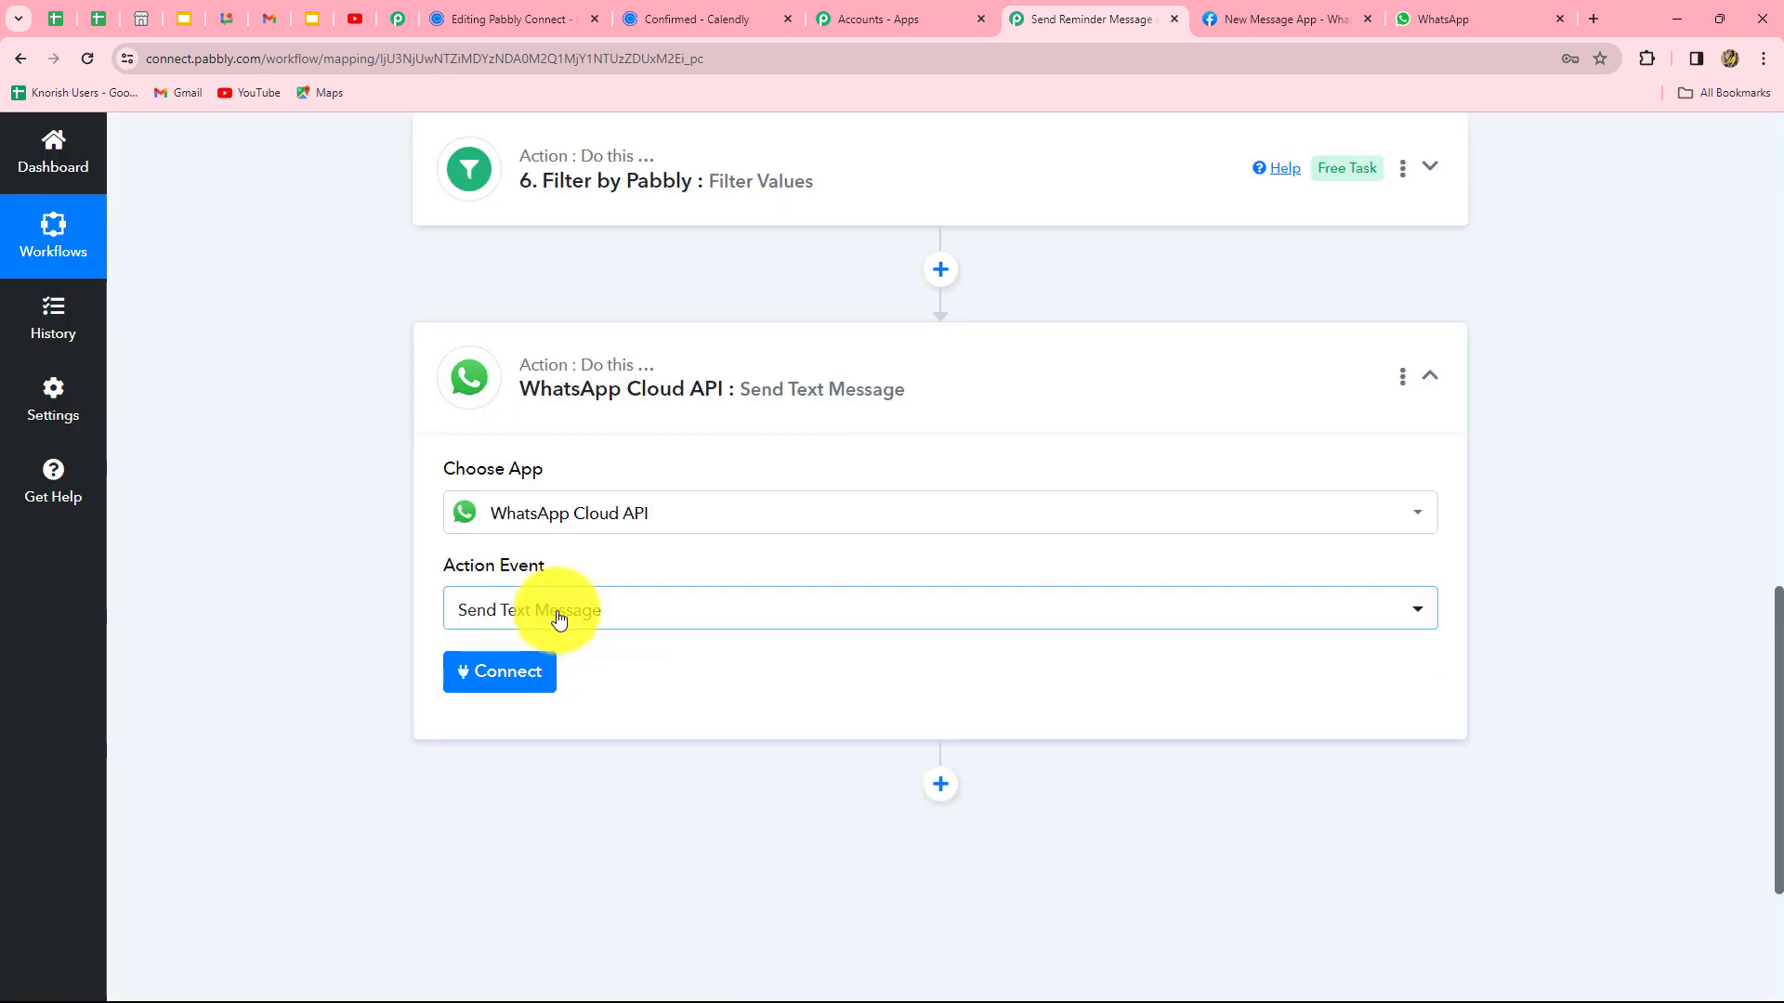
{"action": "left_click", "coordinate": [558, 620]}
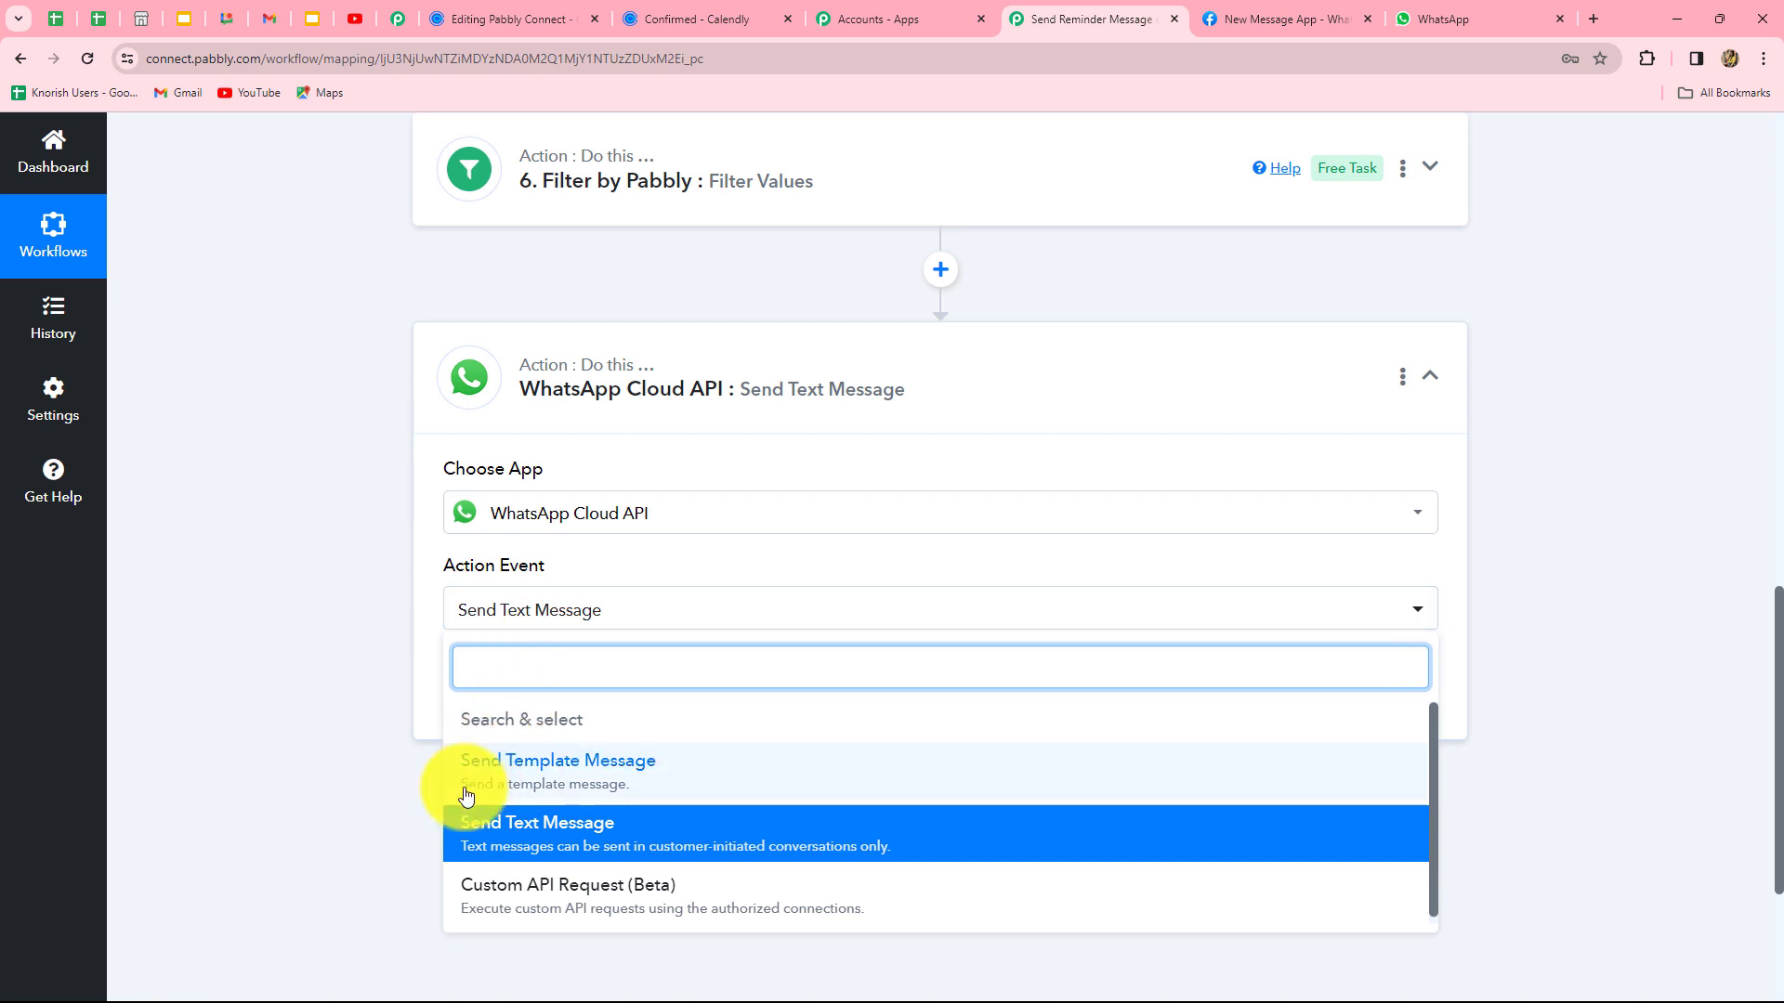
{"action": "left_click", "coordinate": [415, 734]}
{"action": "scroll", "coordinate": [478, 513], "scroll_direction": "down", "scroll_amount": 3}
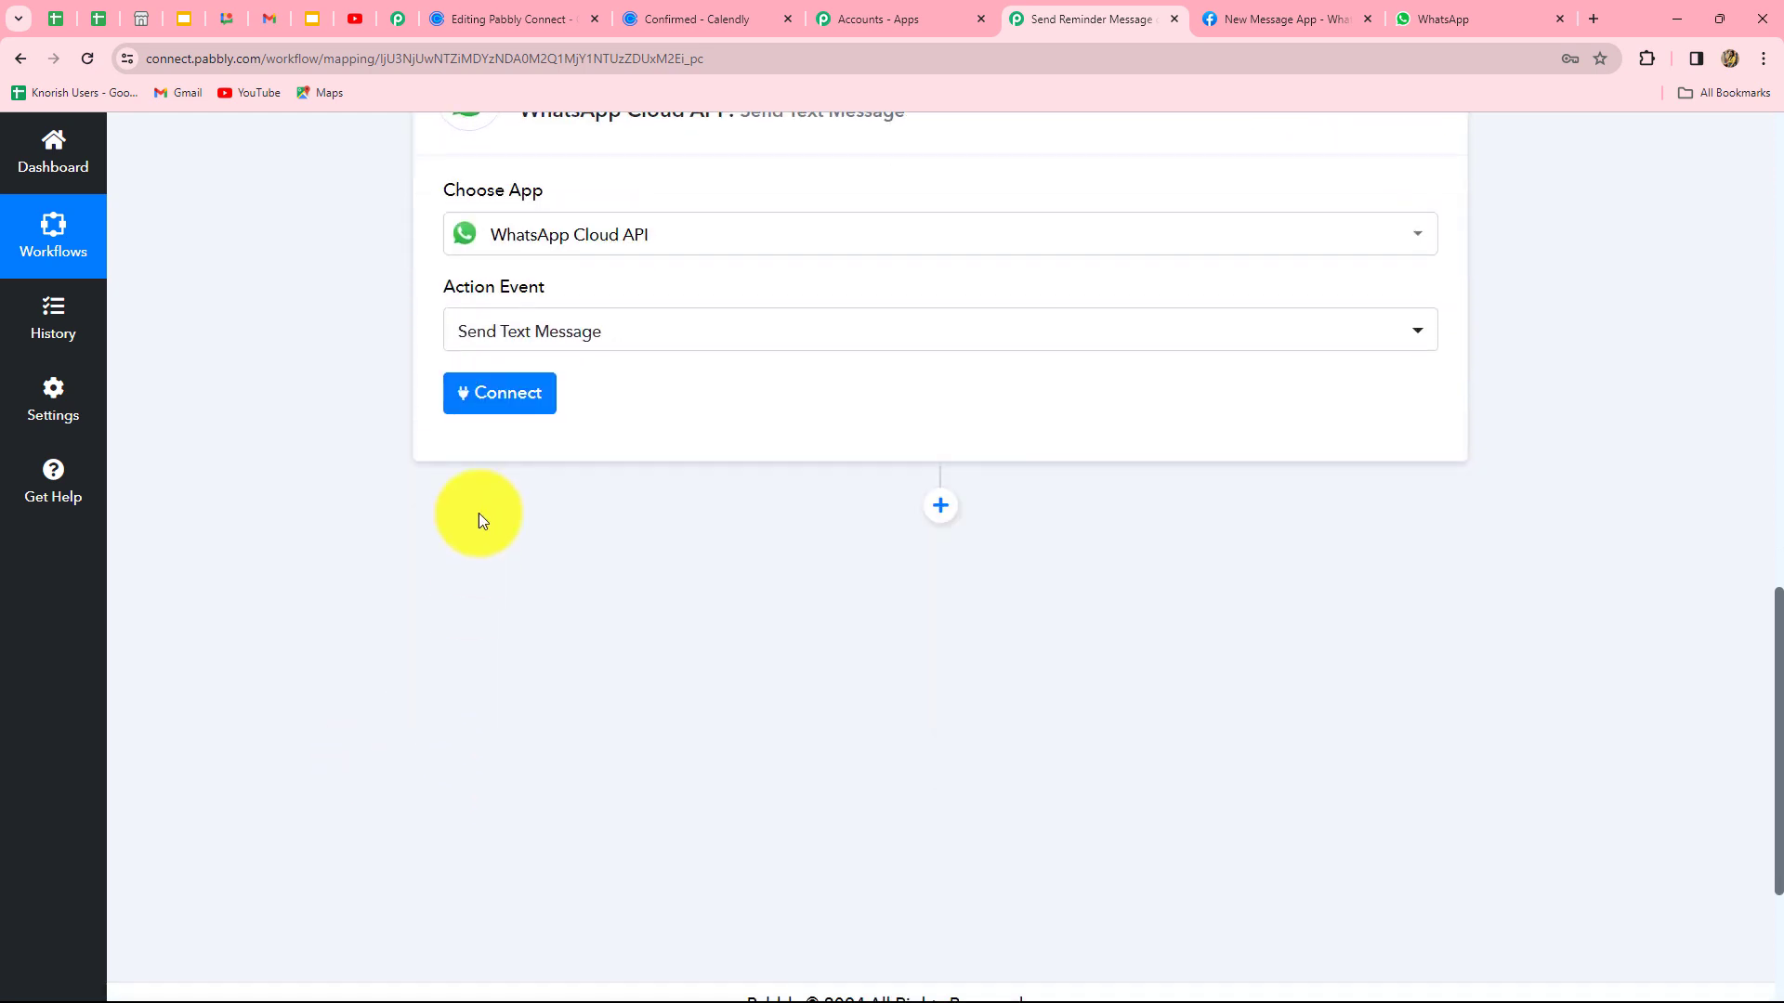
Start new connection WhatsApp Cloud API #32 and switch to Meta's WhatsApp API Setup page.
{"action": "left_click", "coordinate": [450, 383]}
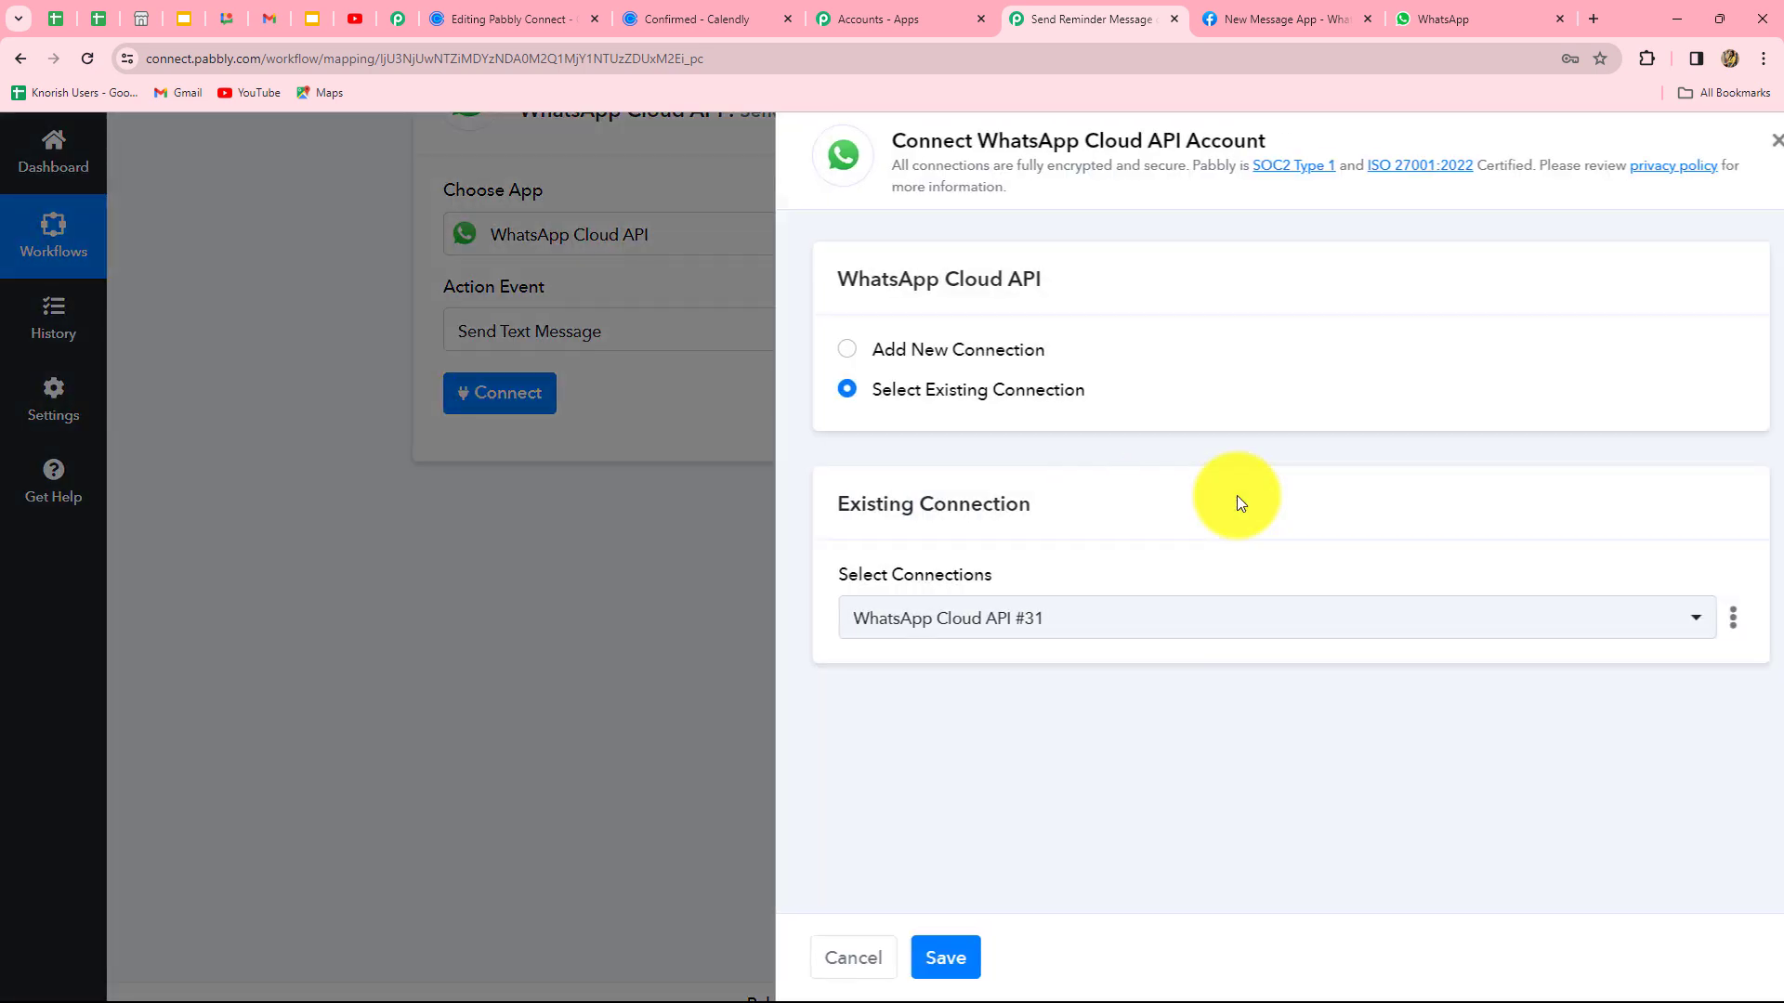
{"action": "left_click", "coordinate": [823, 349]}
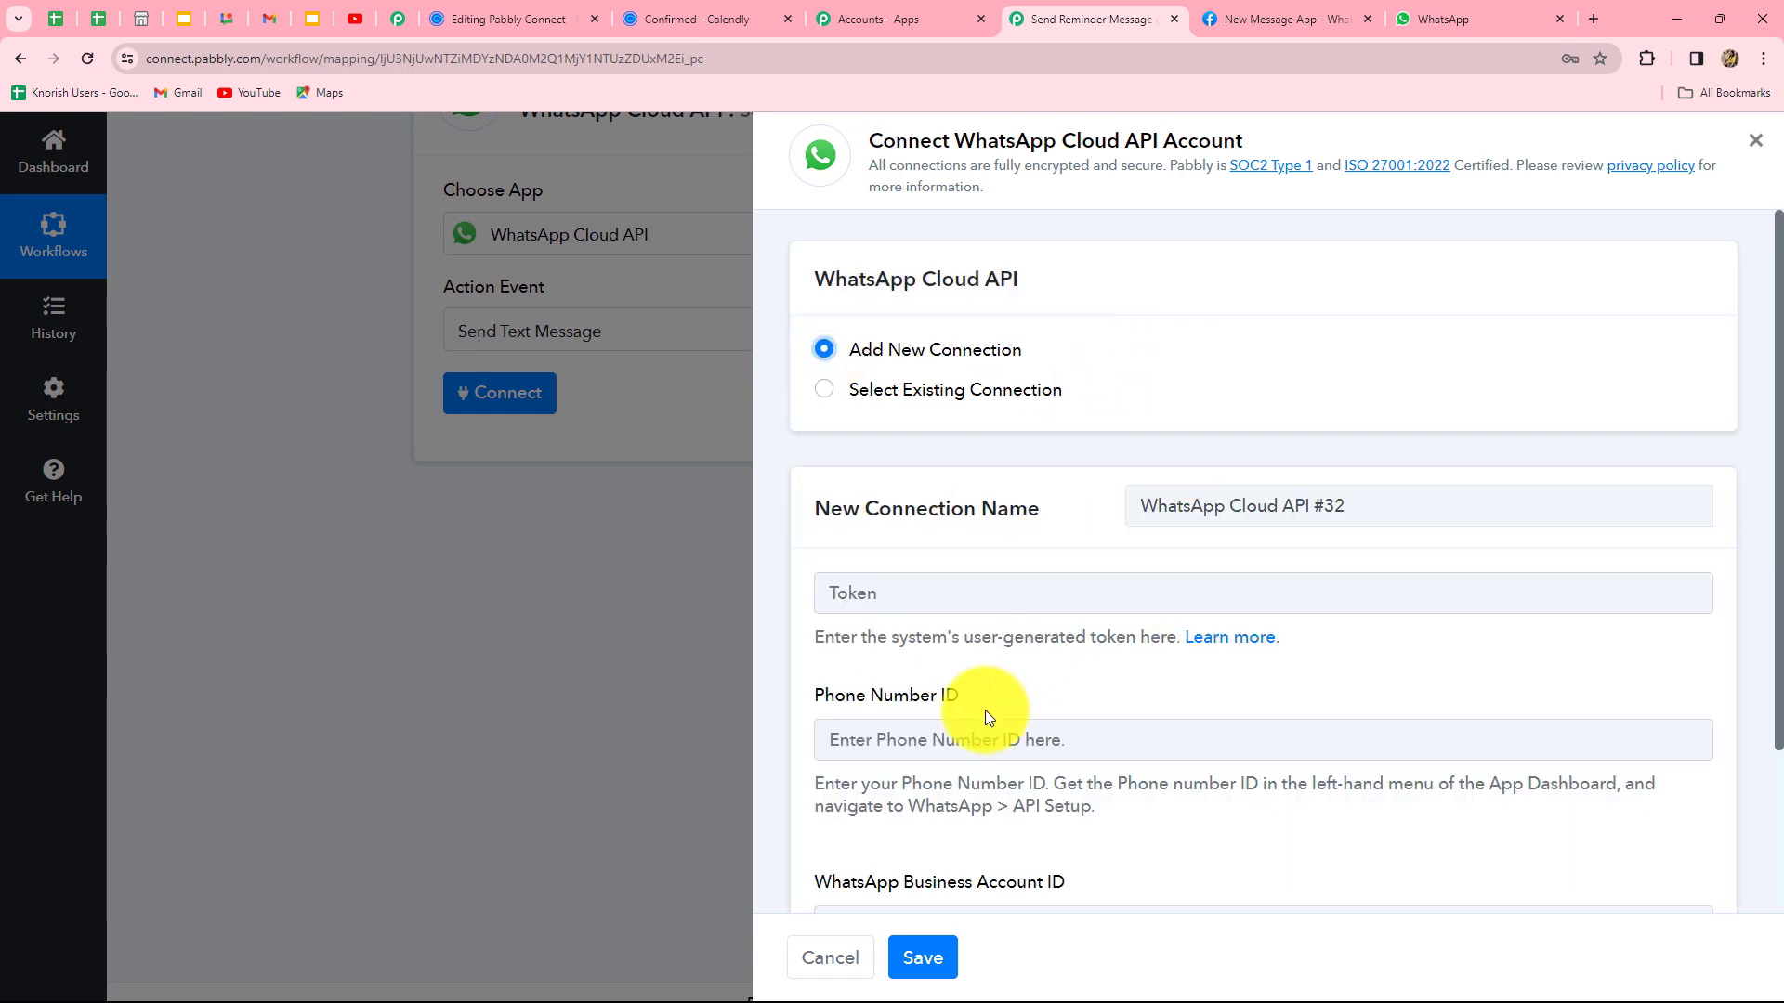
{"action": "scroll", "coordinate": [985, 710], "scroll_direction": "down", "scroll_amount": 3}
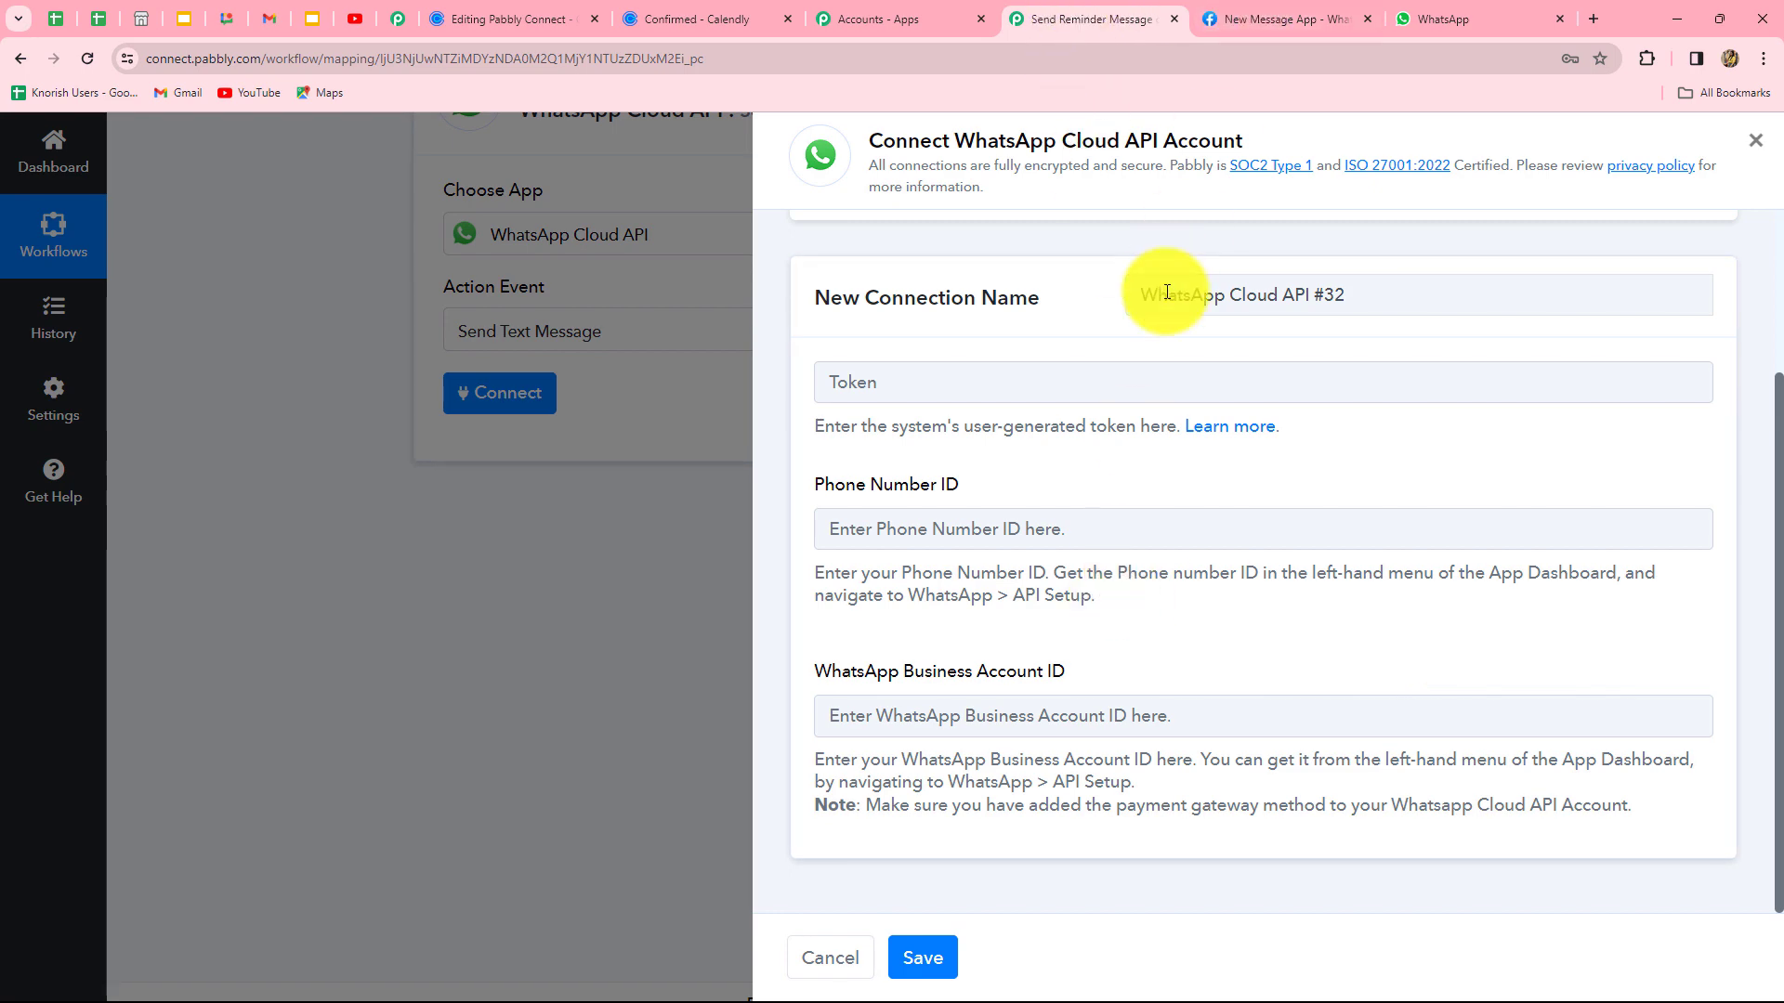
{"action": "left_click", "coordinate": [1241, 26]}
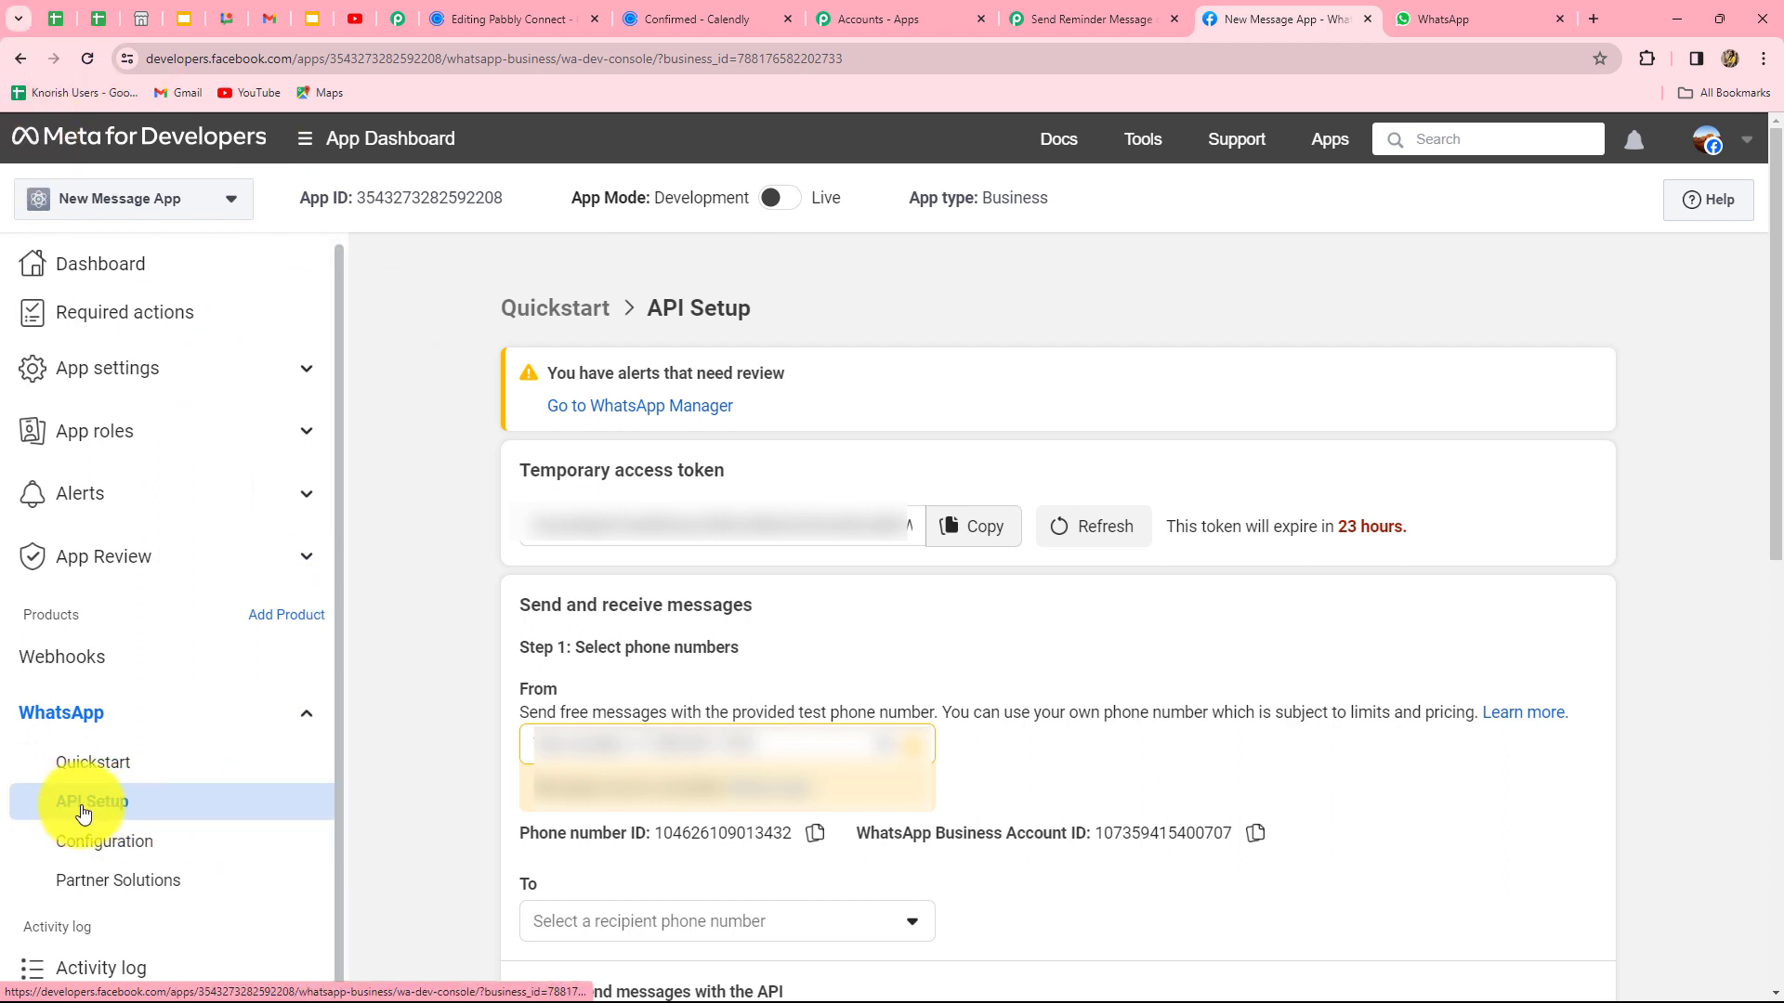
Paste the Meta temporary access token and Phone Number ID into the Pabbly connection form.
{"action": "left_click", "coordinate": [980, 527]}
{"action": "left_click", "coordinate": [1096, 19]}
{"action": "left_click", "coordinate": [1013, 391]}
{"action": "key", "text": "ctrl+v"}
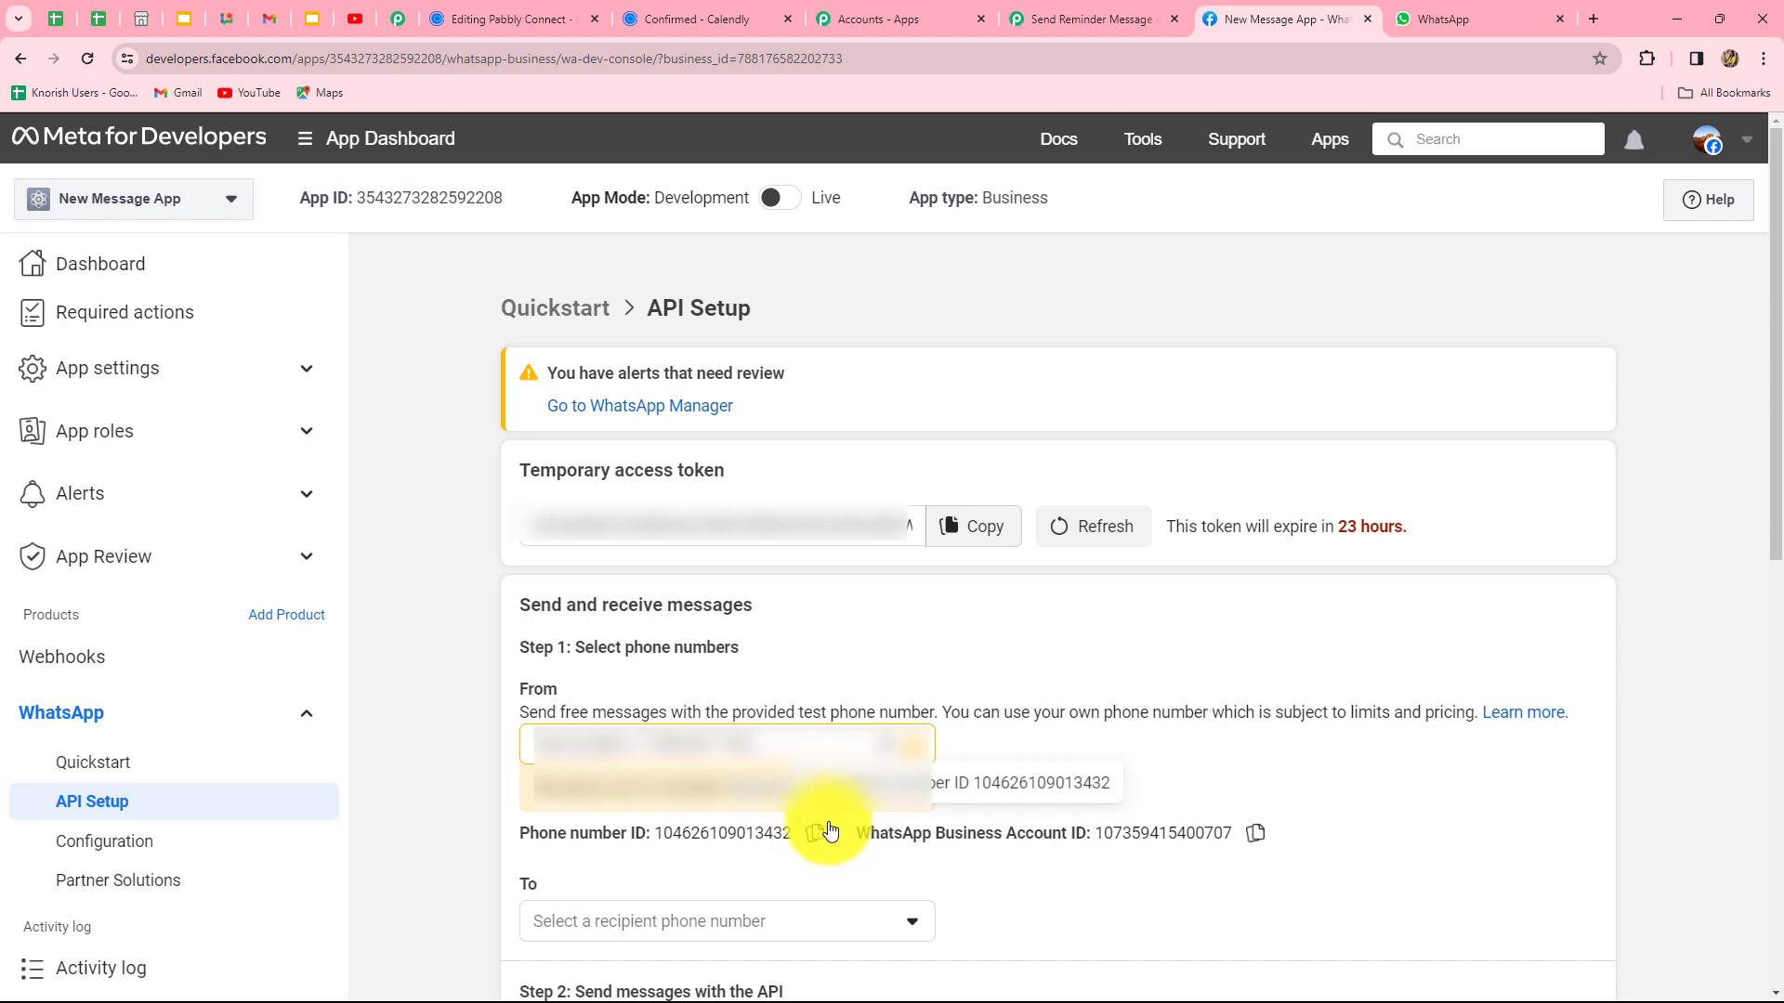
{"action": "left_click", "coordinate": [816, 833]}
{"action": "left_click", "coordinate": [1091, 18]}
{"action": "left_click", "coordinate": [925, 530]}
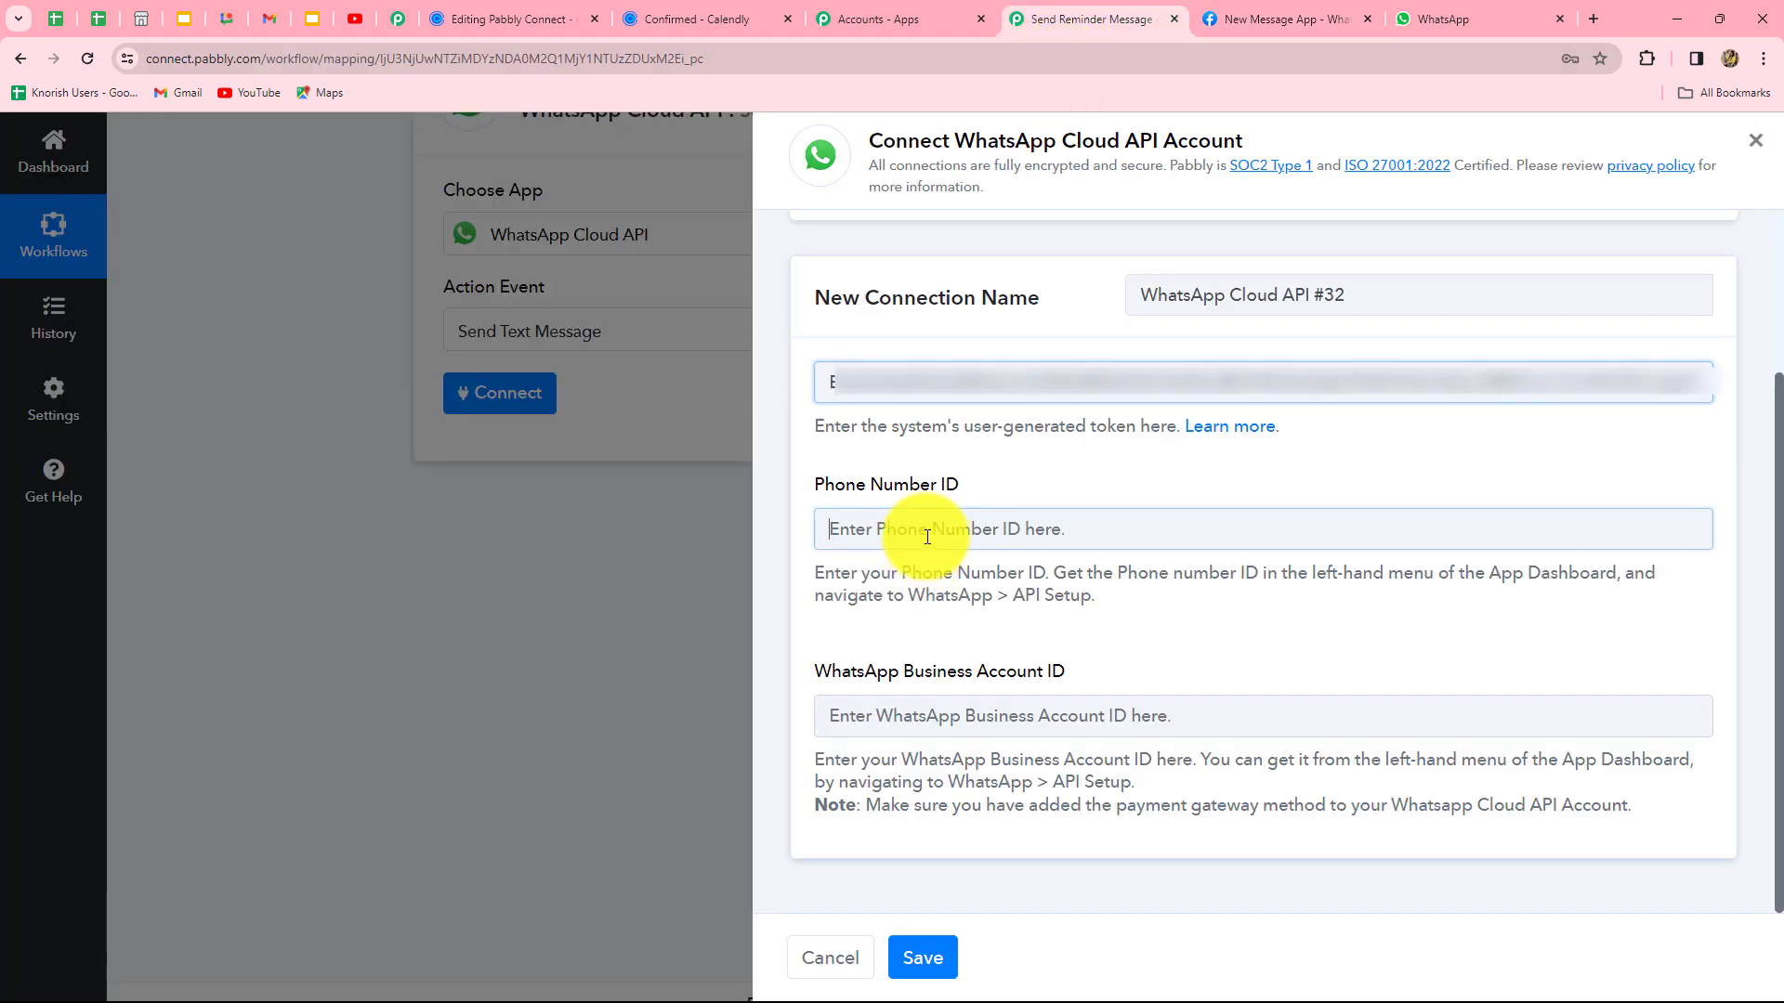
{"action": "key", "text": "ctrl+v"}
Paste the WhatsApp Business Account ID from Meta's API Setup page into the form.
{"action": "left_click", "coordinate": [1327, 20]}
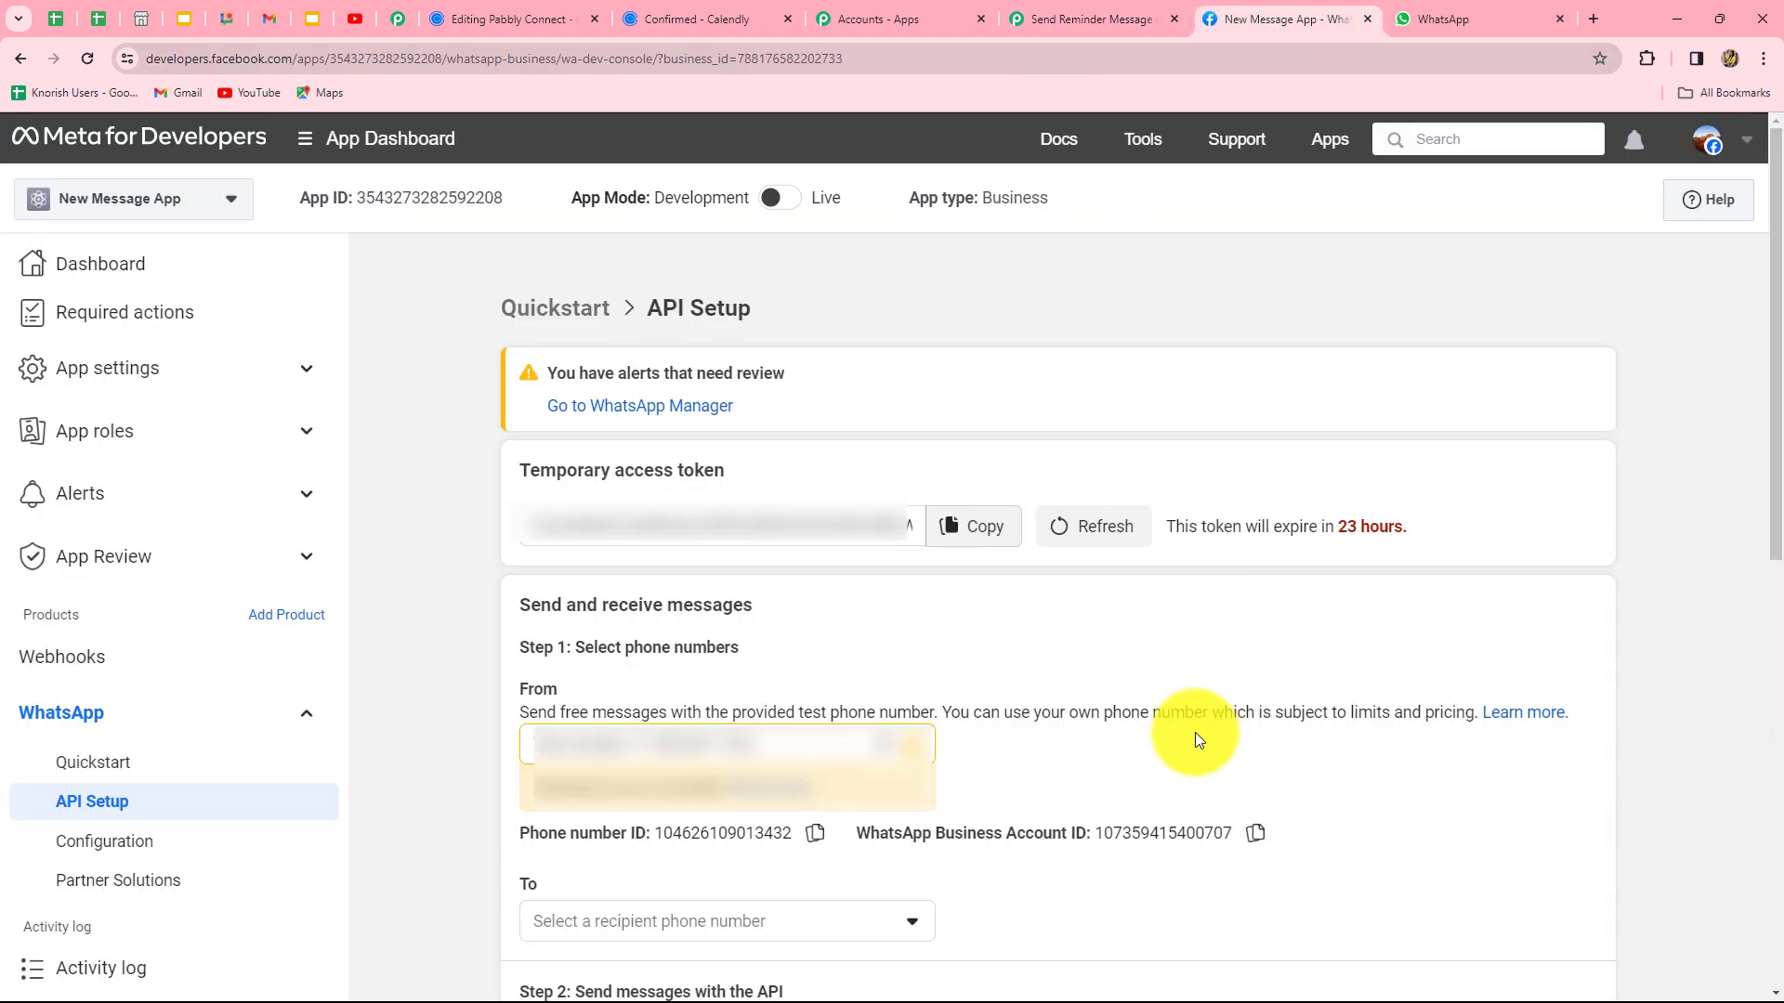
{"action": "left_click", "coordinate": [1254, 832]}
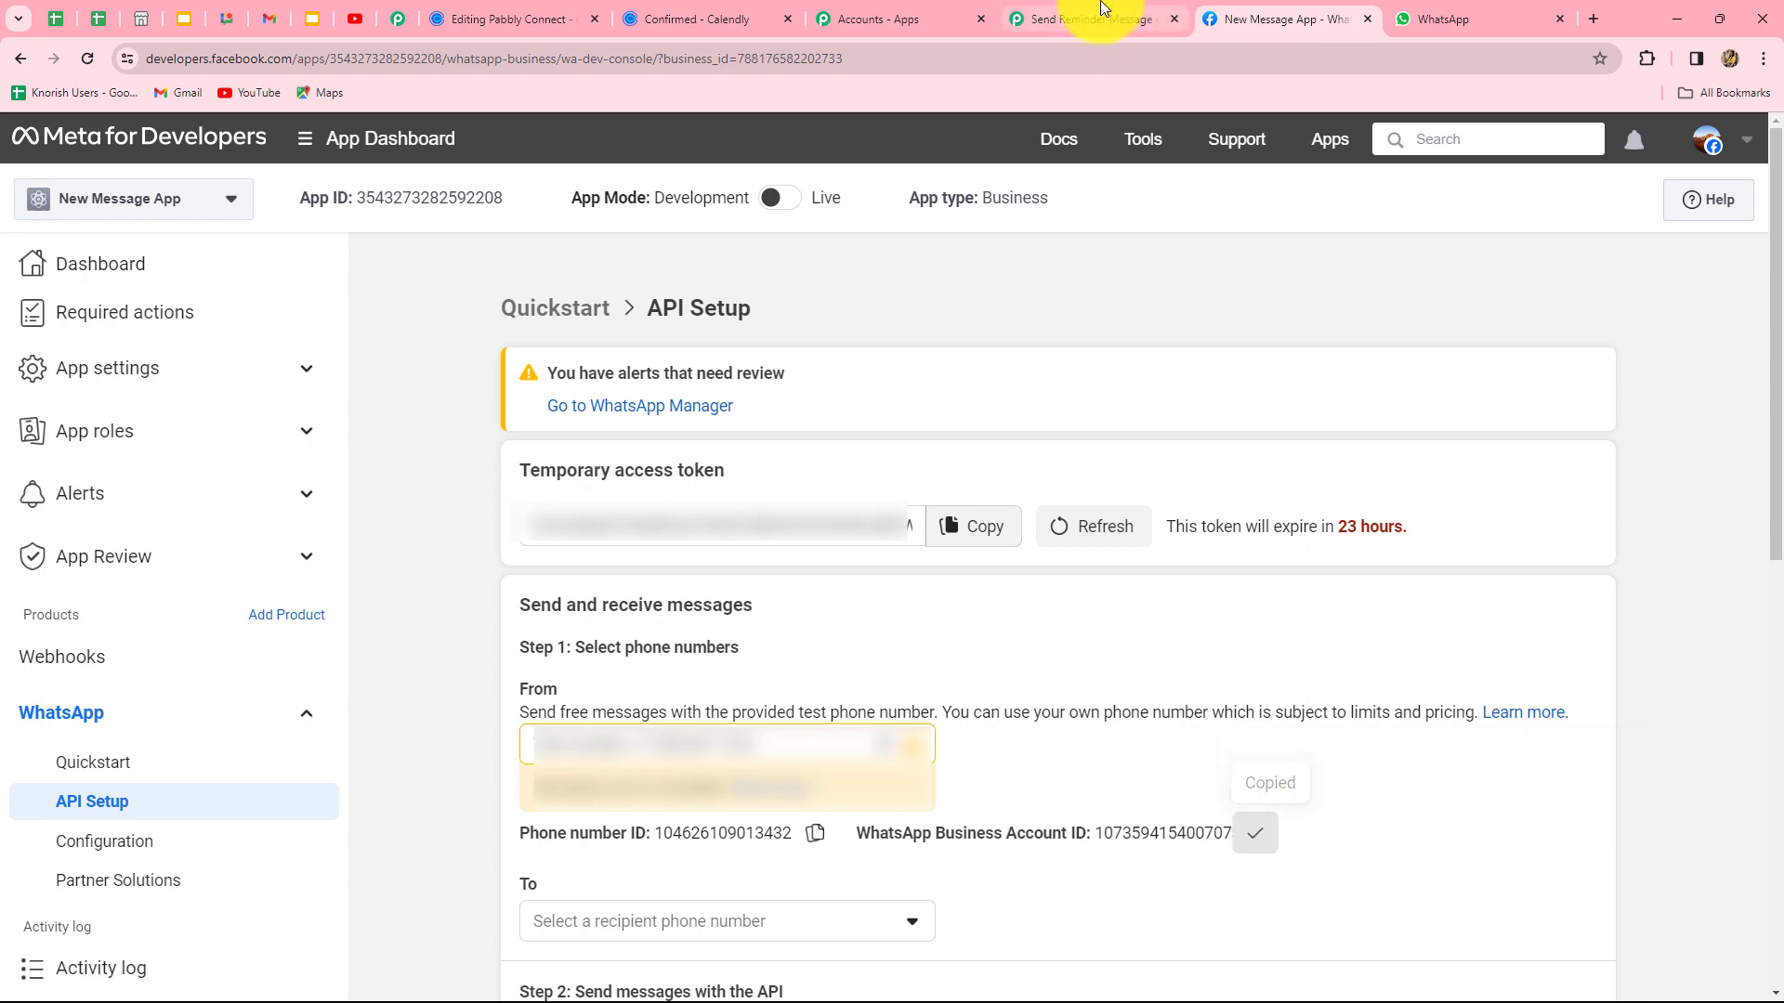
{"action": "left_click", "coordinate": [1153, 18]}
{"action": "left_click", "coordinate": [1030, 717]}
{"action": "key", "text": "ctrl+v"}
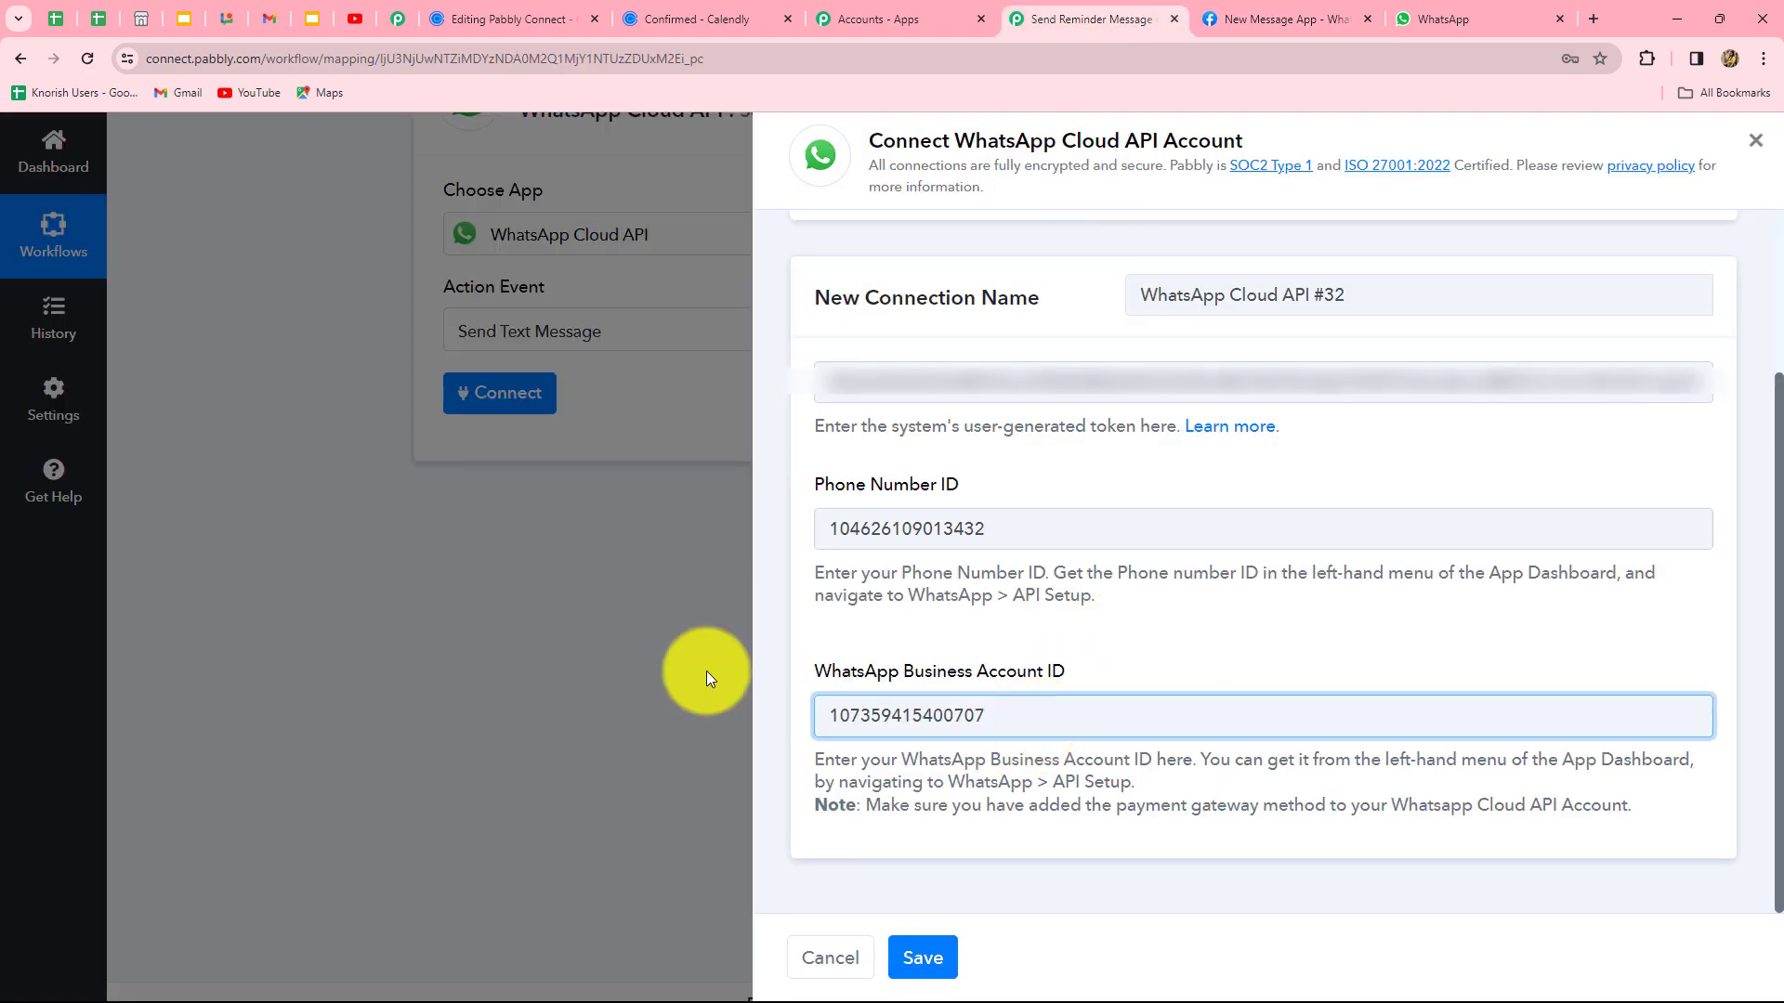
Save the WhatsApp Cloud API connection to reveal the Recipient Mobile Number and Message fields.
{"action": "left_click", "coordinate": [922, 958]}
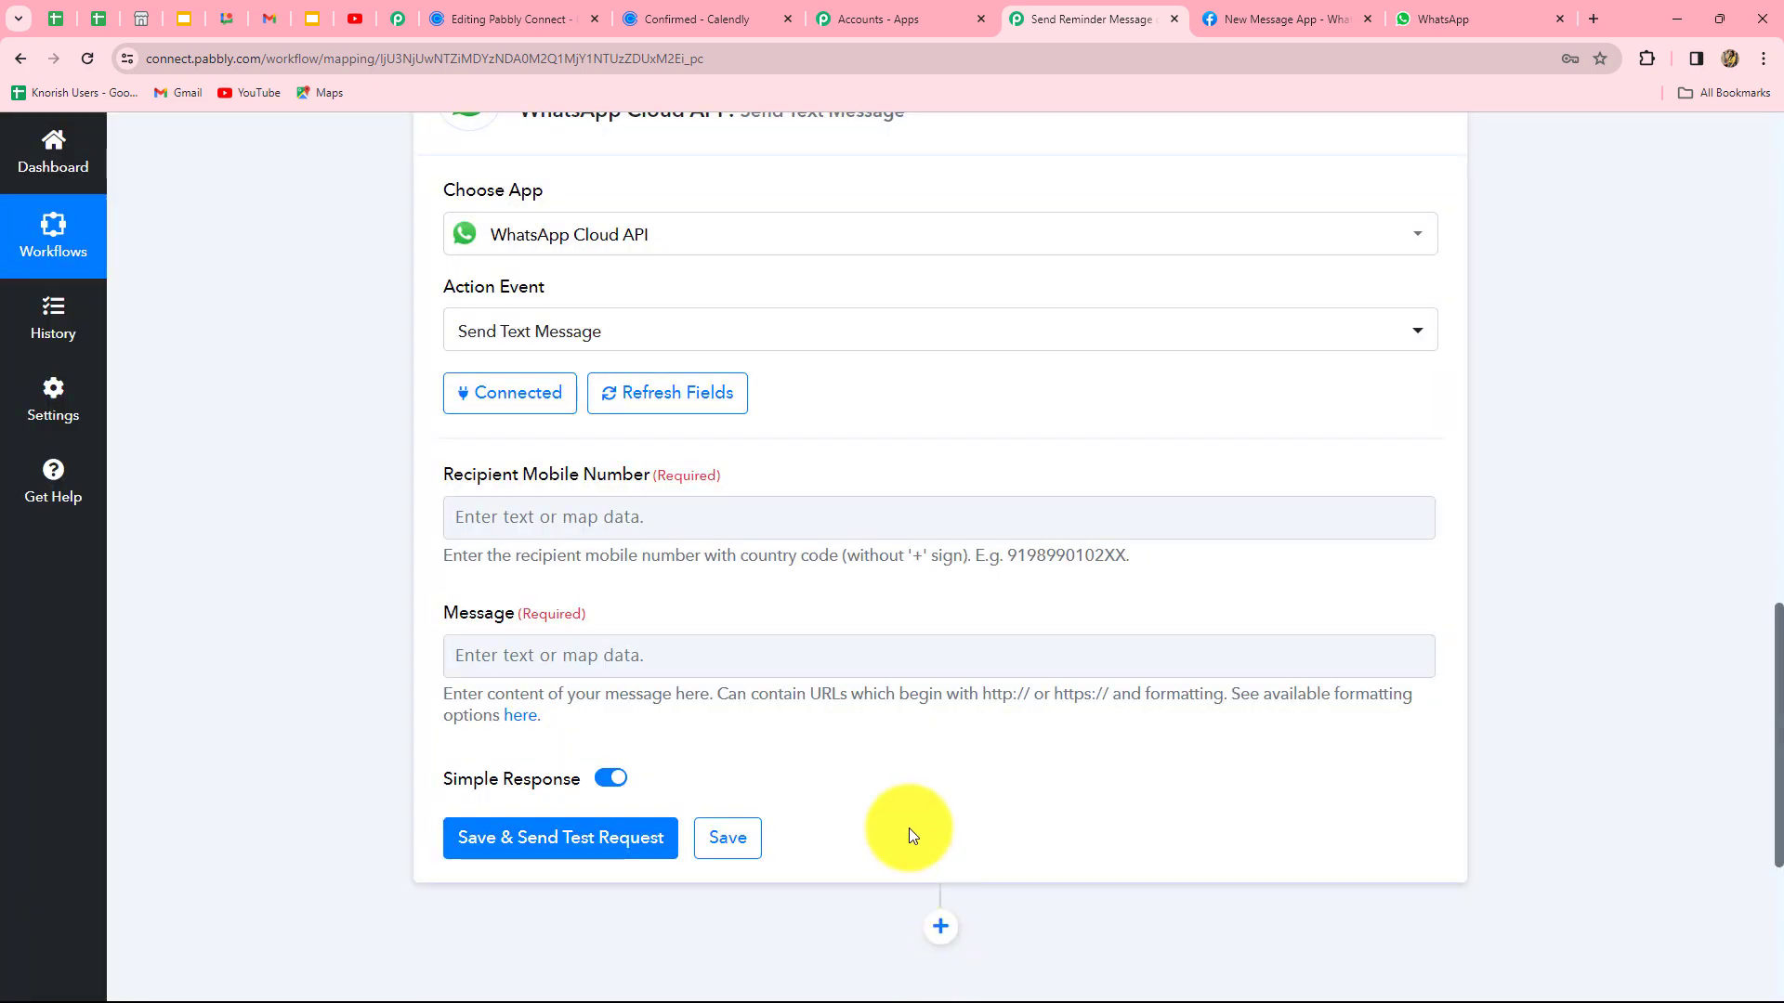
{"action": "scroll", "coordinate": [909, 828], "scroll_direction": "down", "scroll_amount": 2}
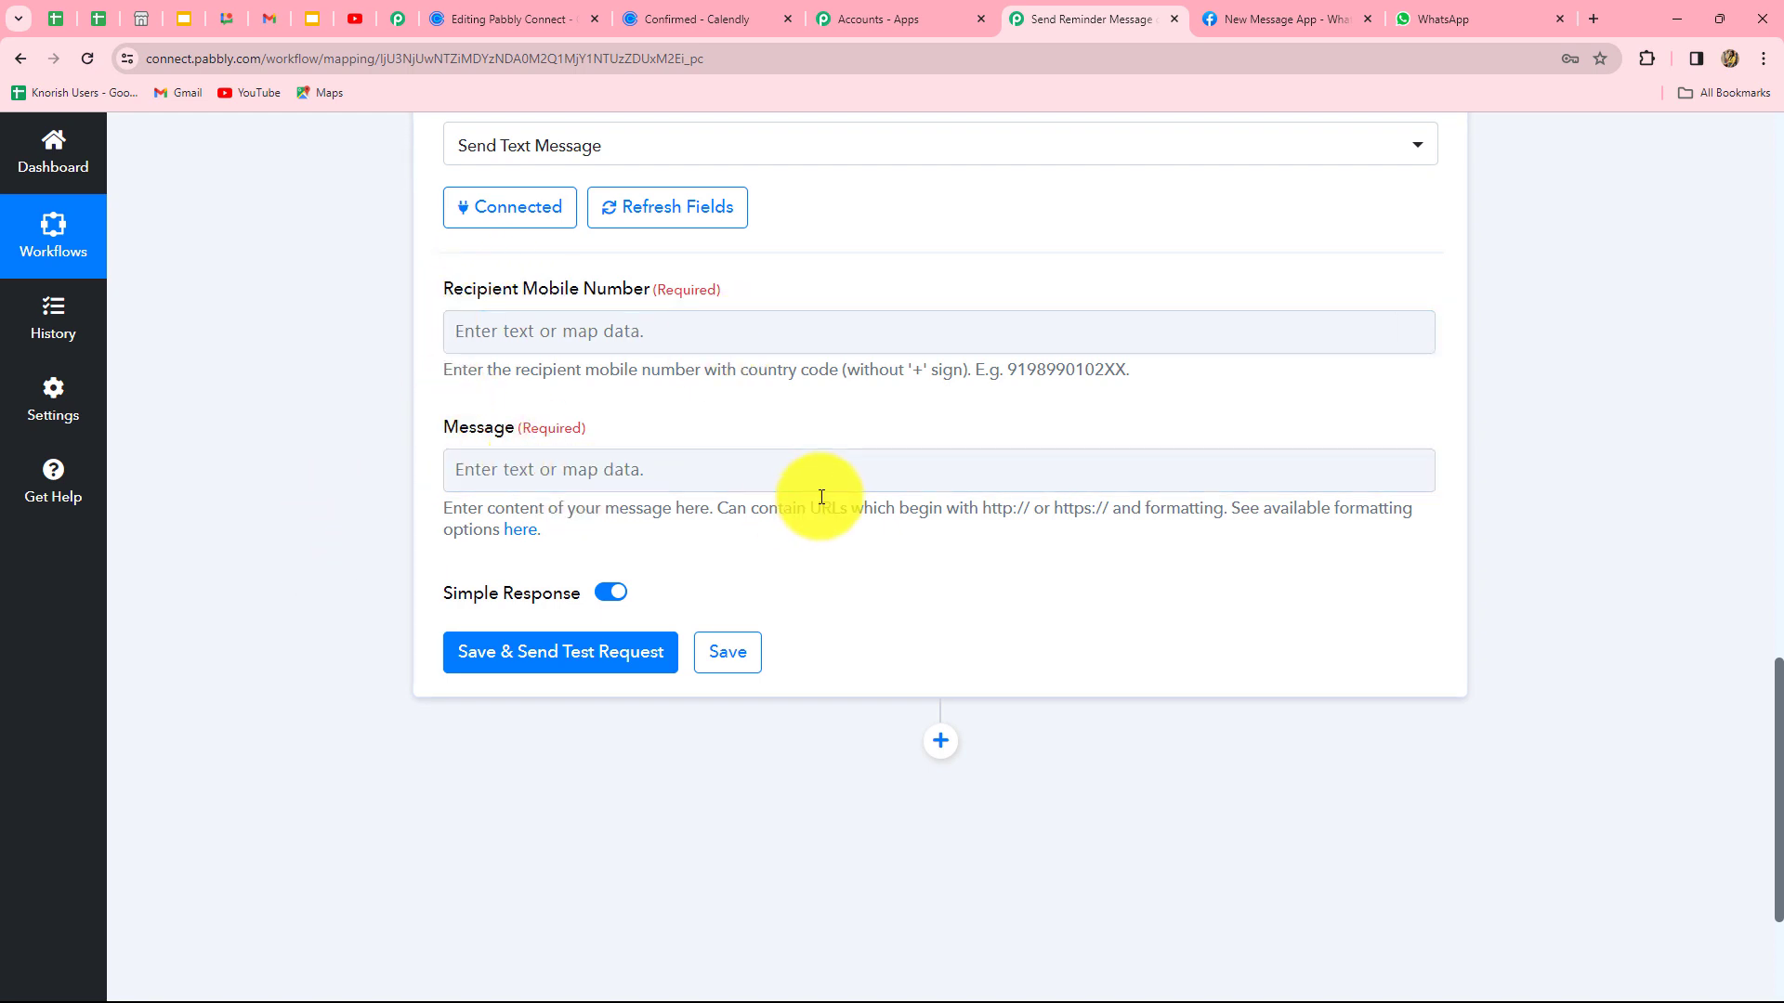
Map Questions And Answers 0 Answer, the invitee's phone, as Recipient Mobile Number.
{"action": "left_click", "coordinate": [657, 334]}
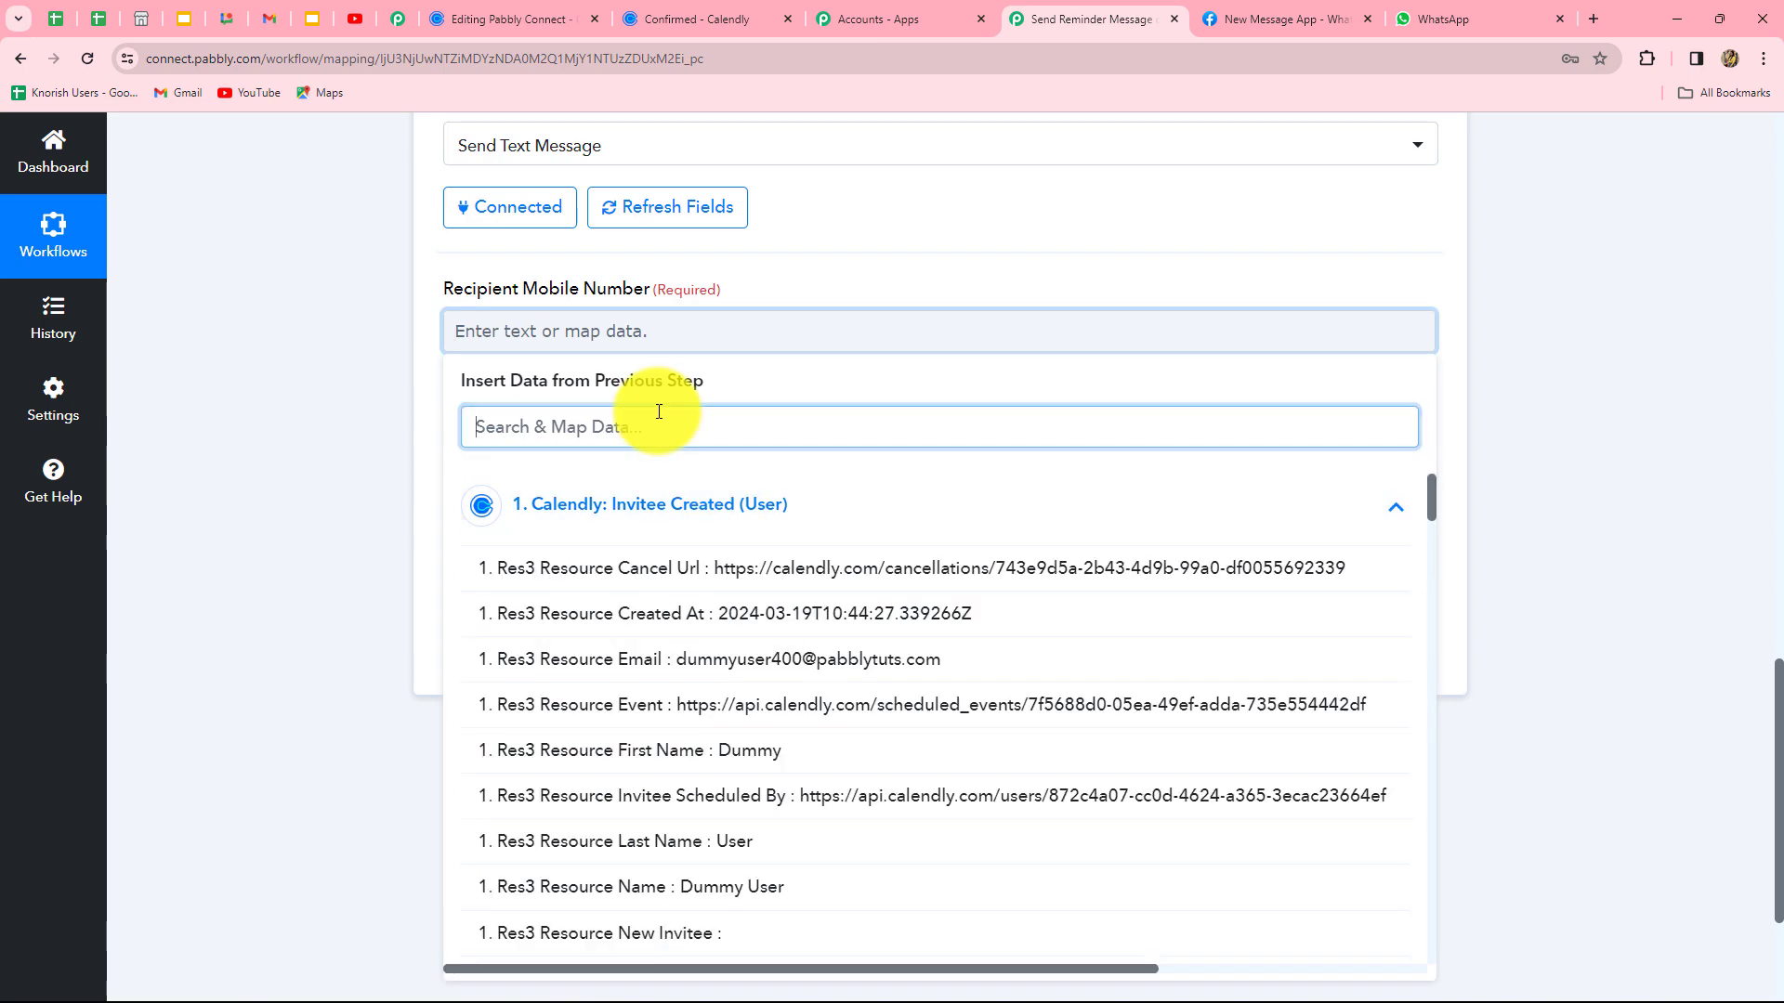
{"action": "scroll", "coordinate": [976, 743], "scroll_direction": "down", "scroll_amount": 3}
{"action": "left_click", "coordinate": [1015, 833]}
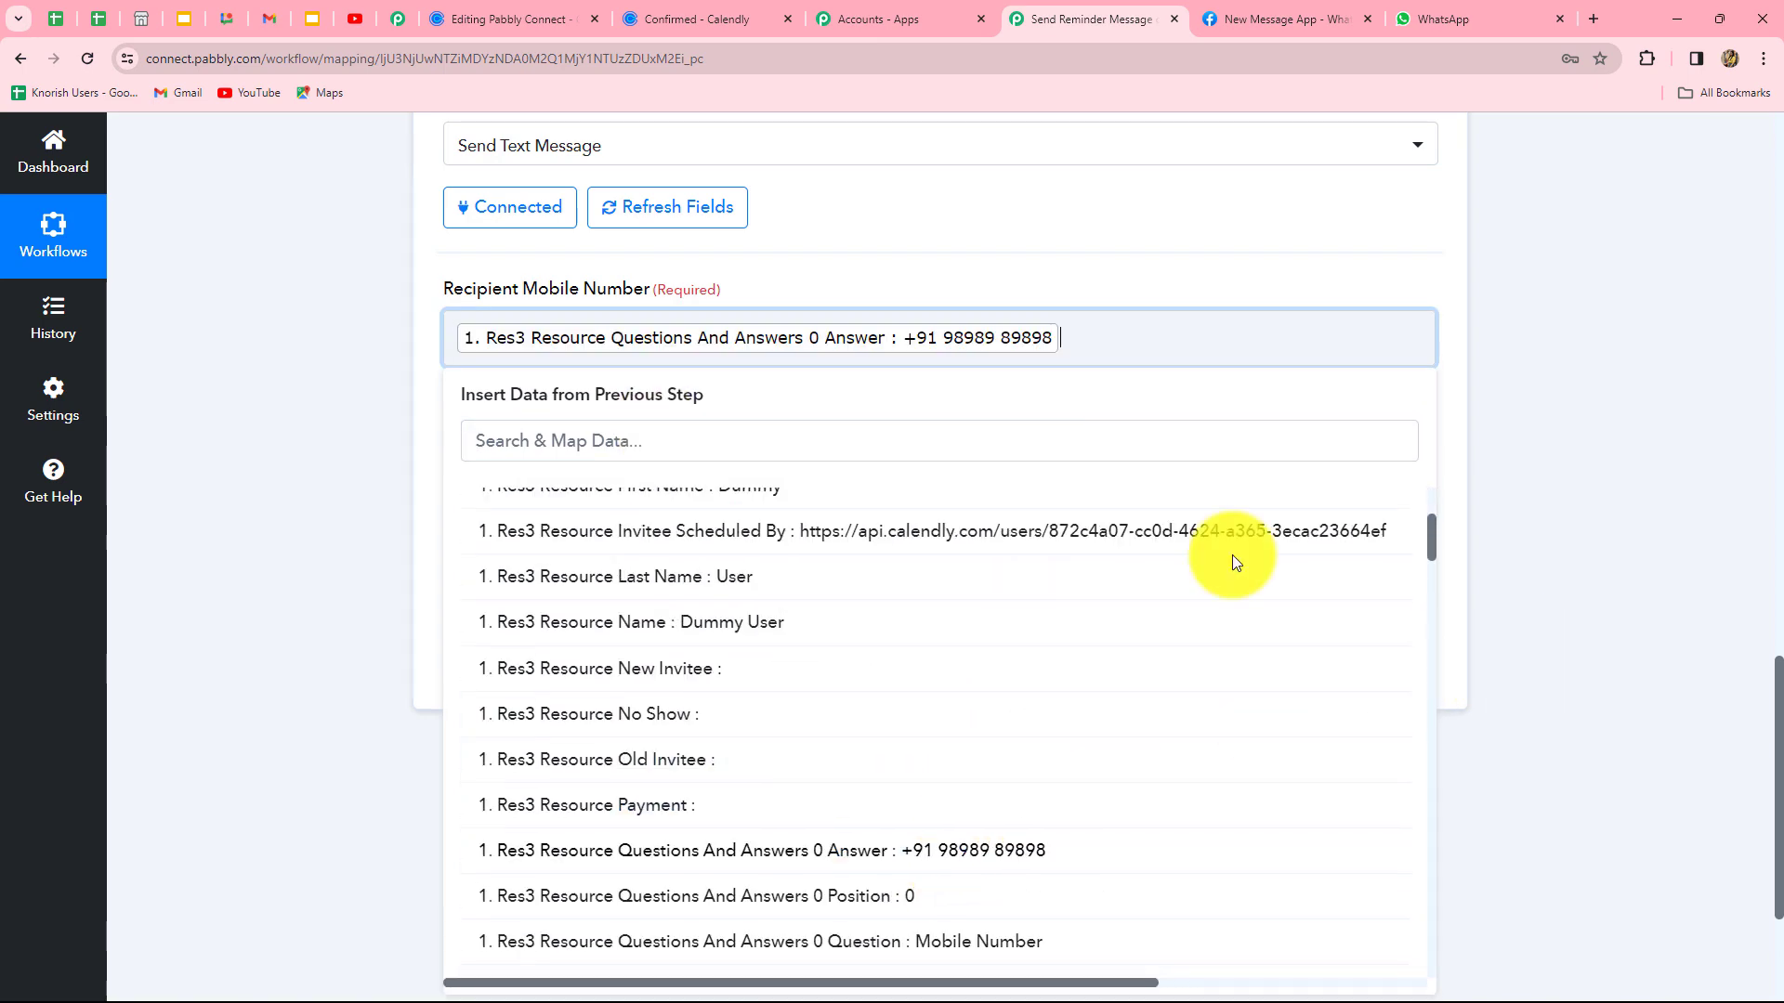
{"action": "scroll", "coordinate": [626, 477], "scroll_direction": "down", "scroll_amount": 2}
Start the message with 'Dear,' followed by the invitee's mapped Name.
{"action": "left_click", "coordinate": [628, 295]}
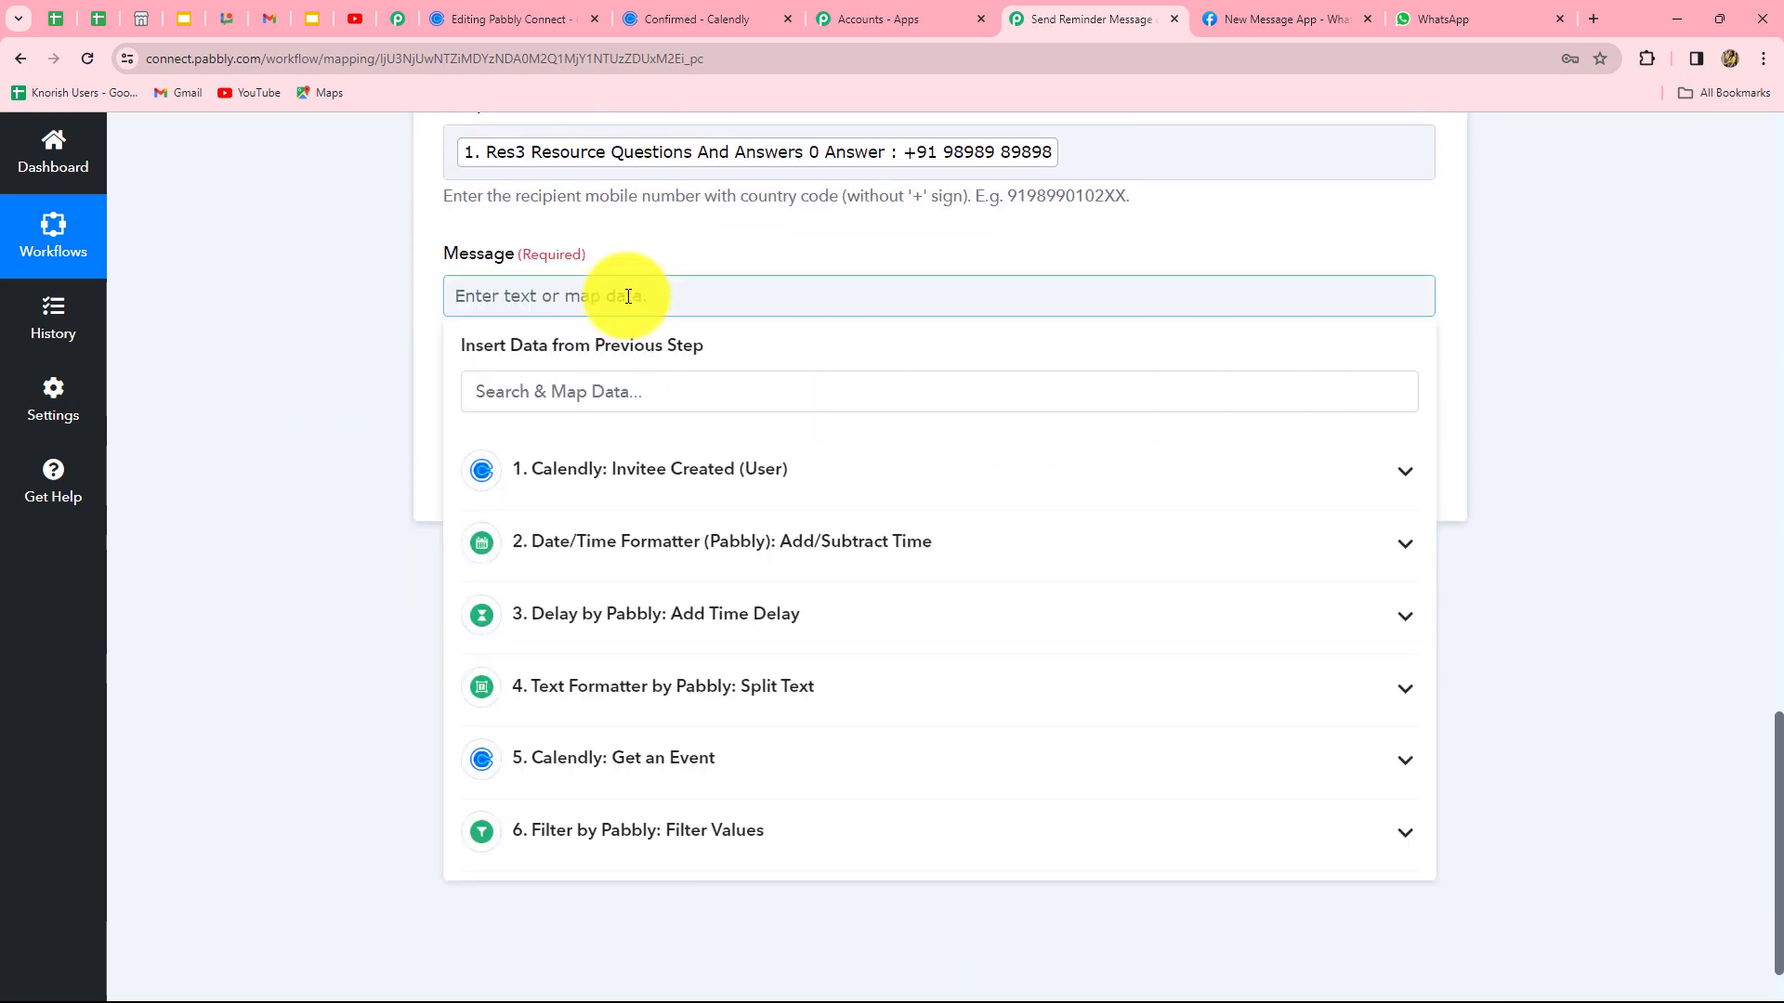
{"action": "key", "text": "Caps_Lock"}
{"action": "type", "text": "Dear"}
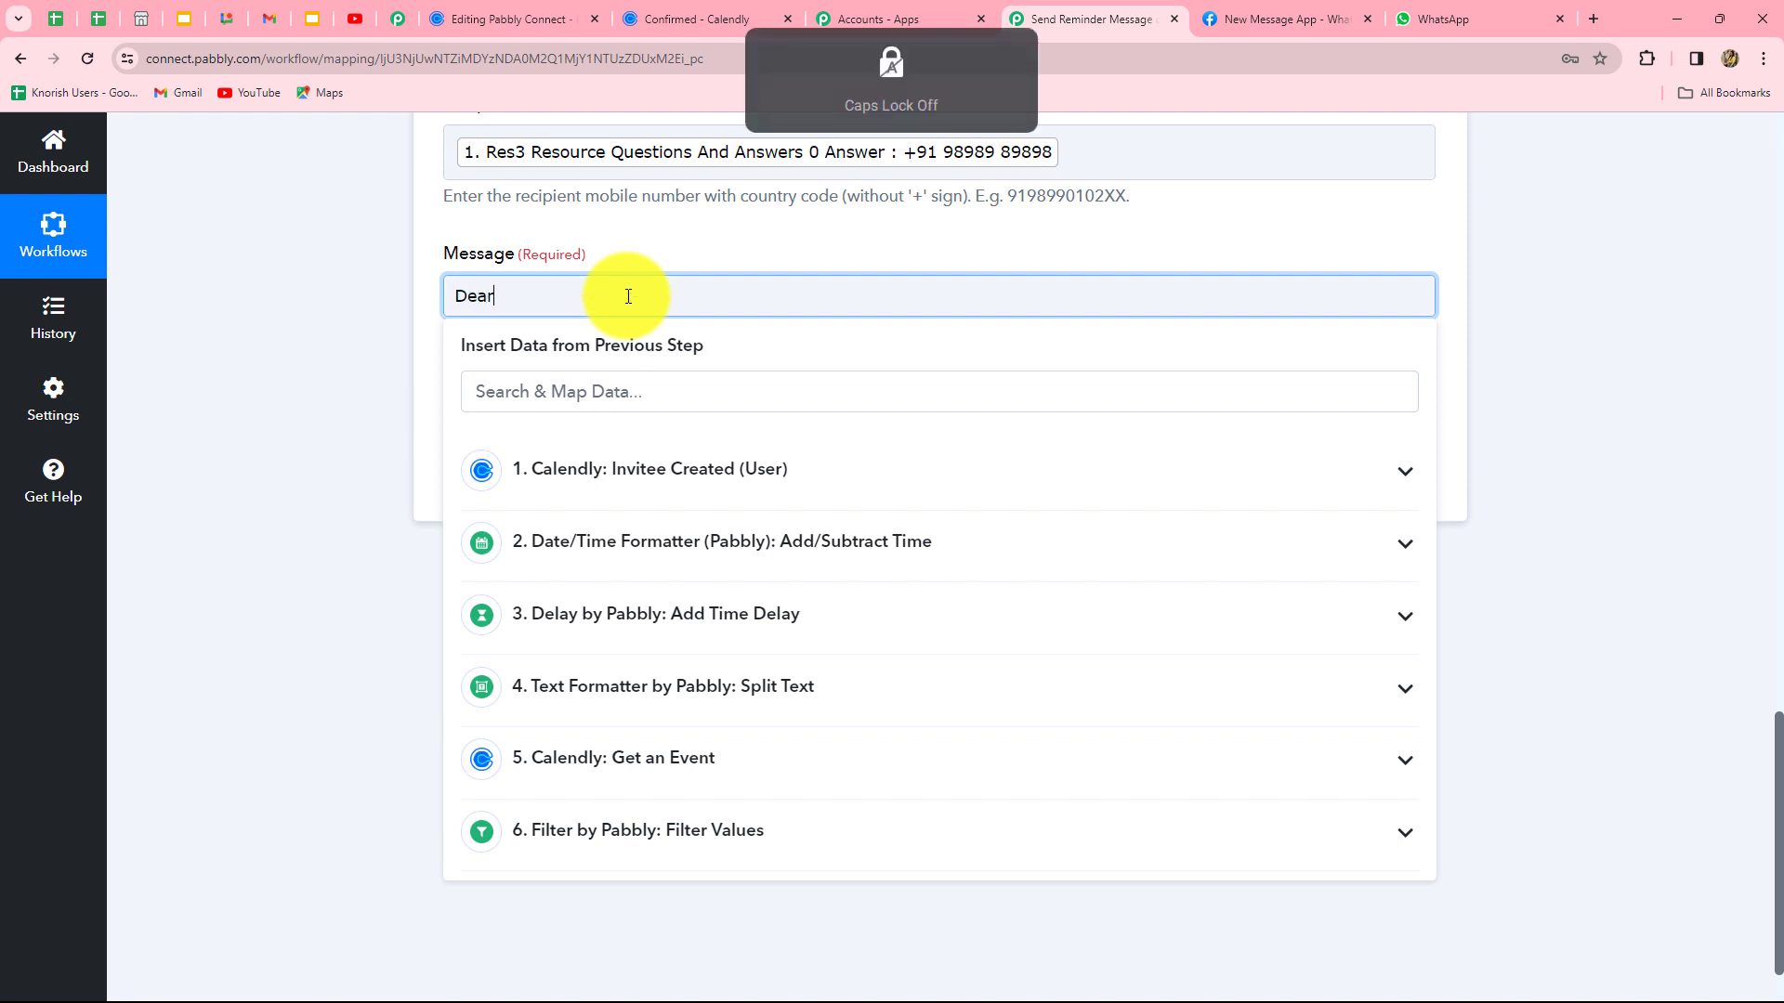
{"action": "type", "text": ","}
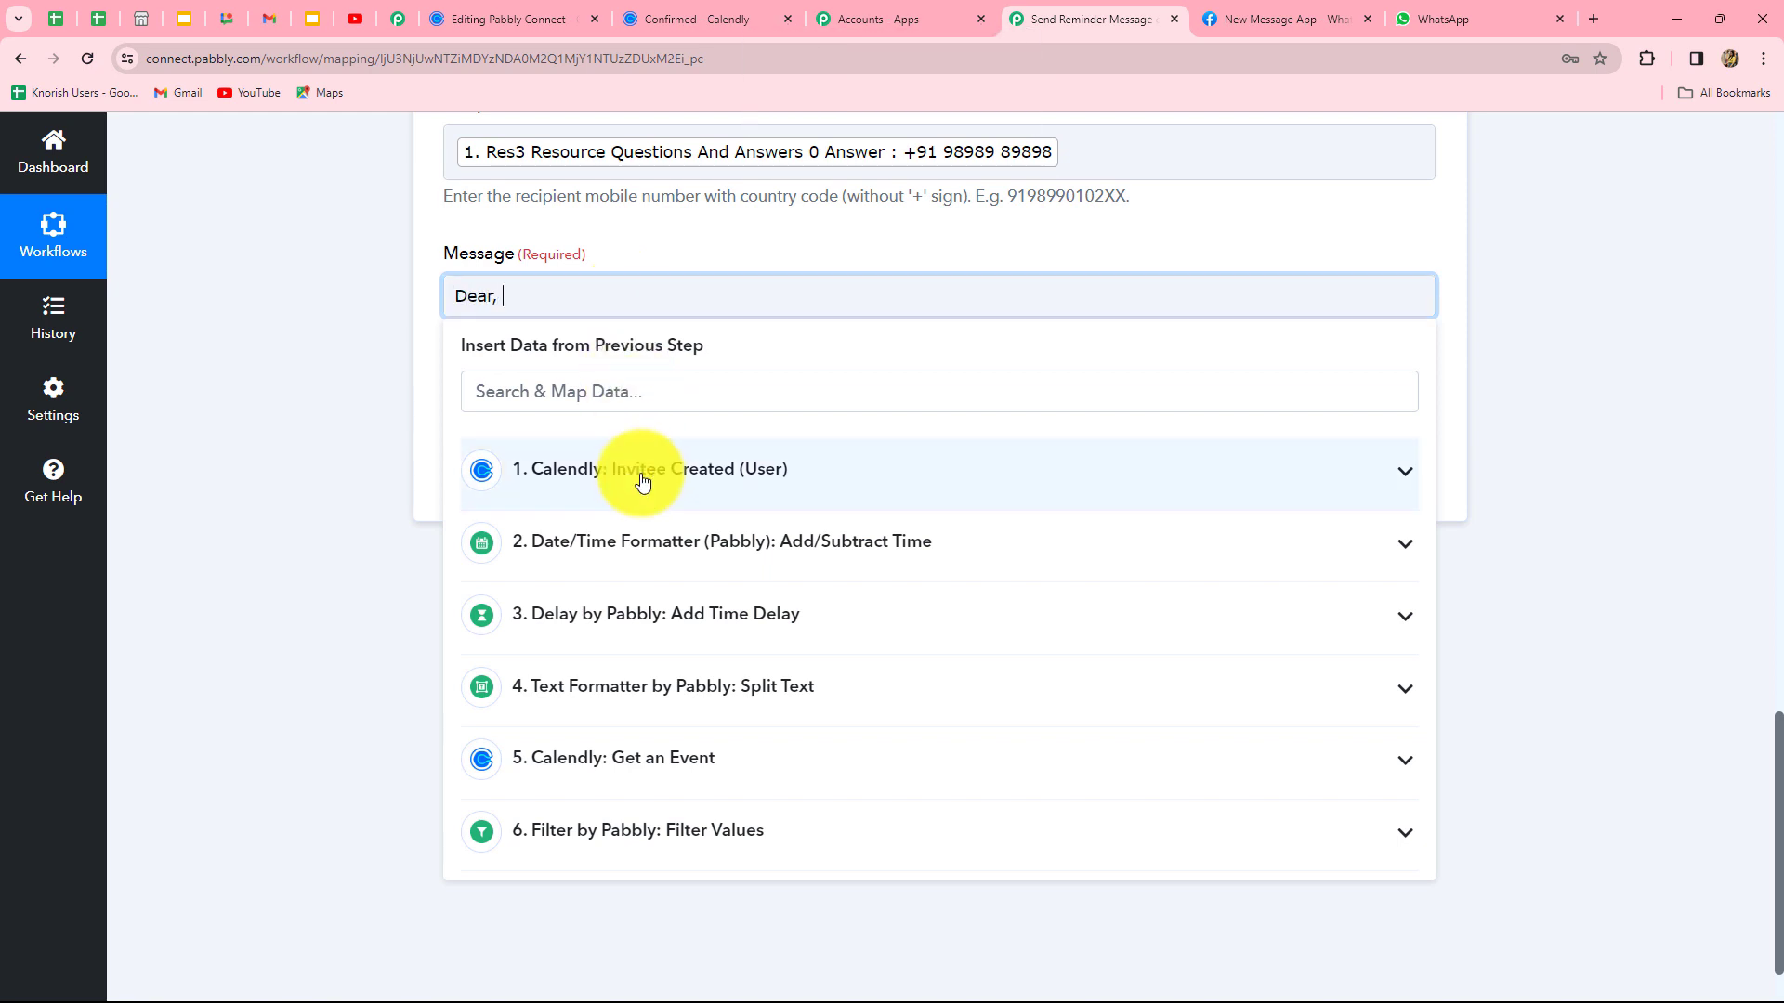
{"action": "left_click", "coordinate": [637, 474]}
{"action": "left_click", "coordinate": [649, 395]}
{"action": "scroll", "coordinate": [758, 801], "scroll_direction": "down", "scroll_amount": 2}
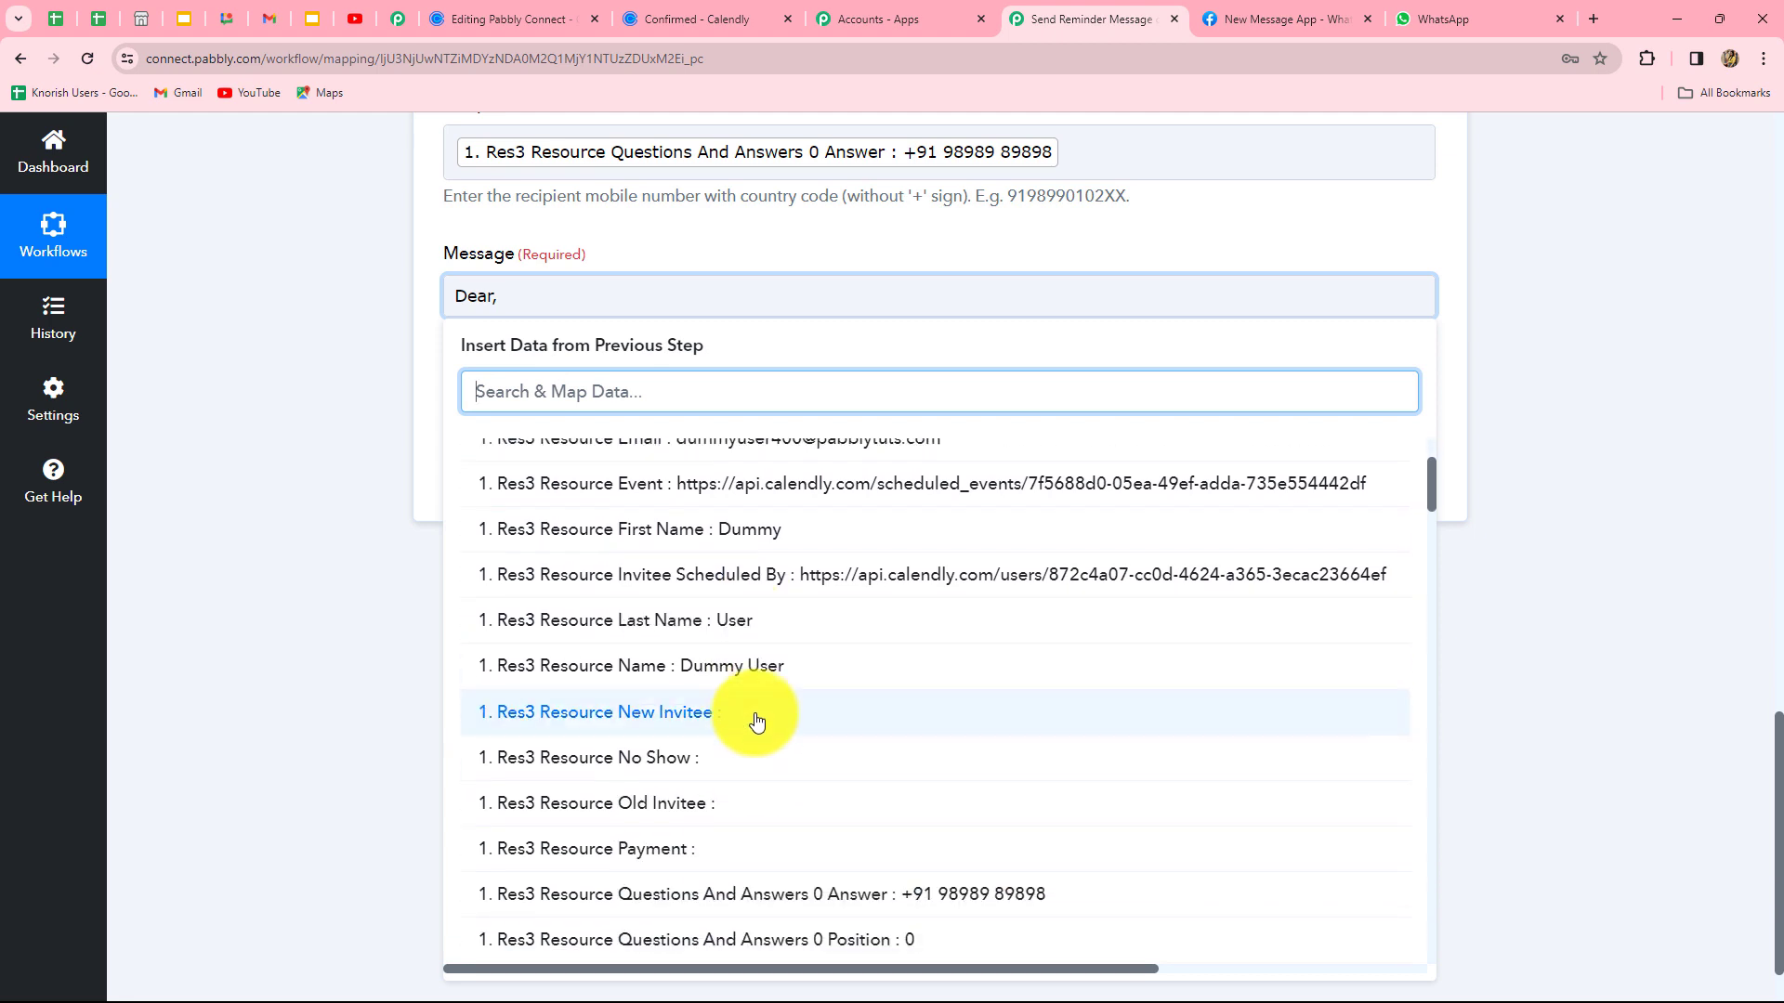
{"action": "left_click", "coordinate": [756, 667]}
{"action": "left_click", "coordinate": [1545, 470]}
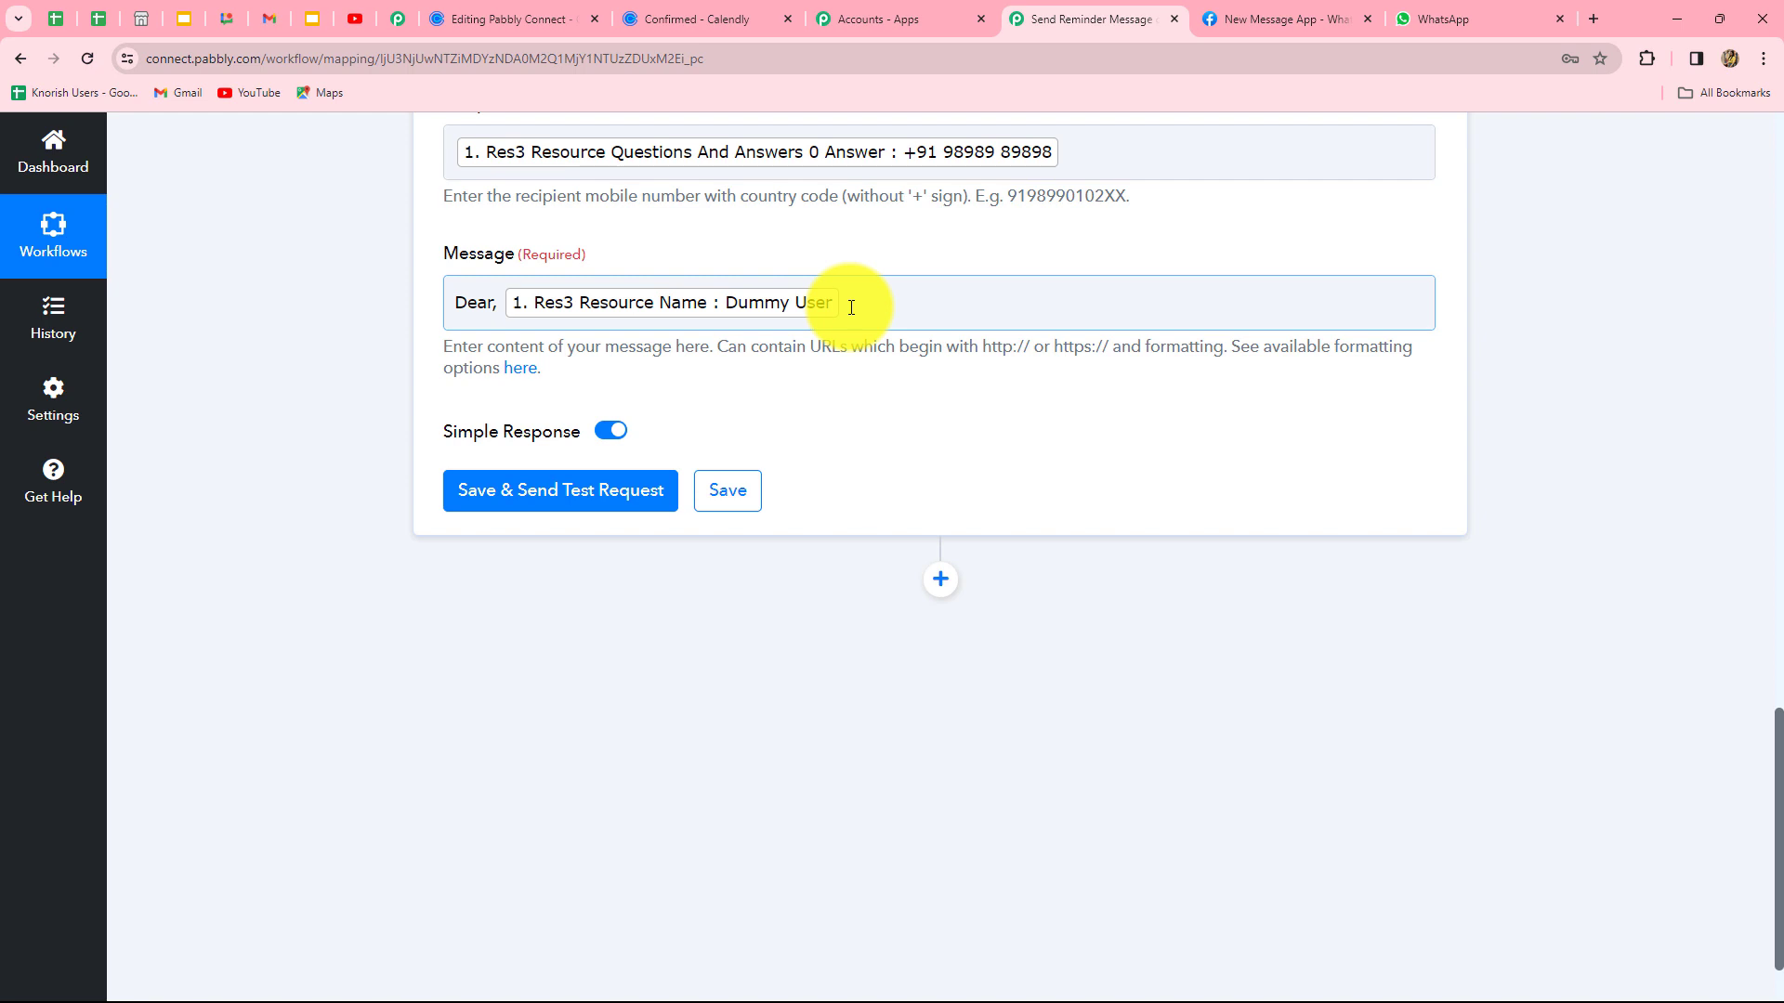
Paste the 30-minute reminder text with Scheduled Event Name into the message.
{"action": "left_click", "coordinate": [851, 308]}
{"action": "type", "text": "This is a friendly reminder of your upcoming appointment scheduled today for : 1. Res1 Payload Scheduled Event Name : Pabbly Connect . We're looking forward to seeing you in just in 30 minutes. If you have any questions or need to reschedule, please let us know.  Best regards,"}
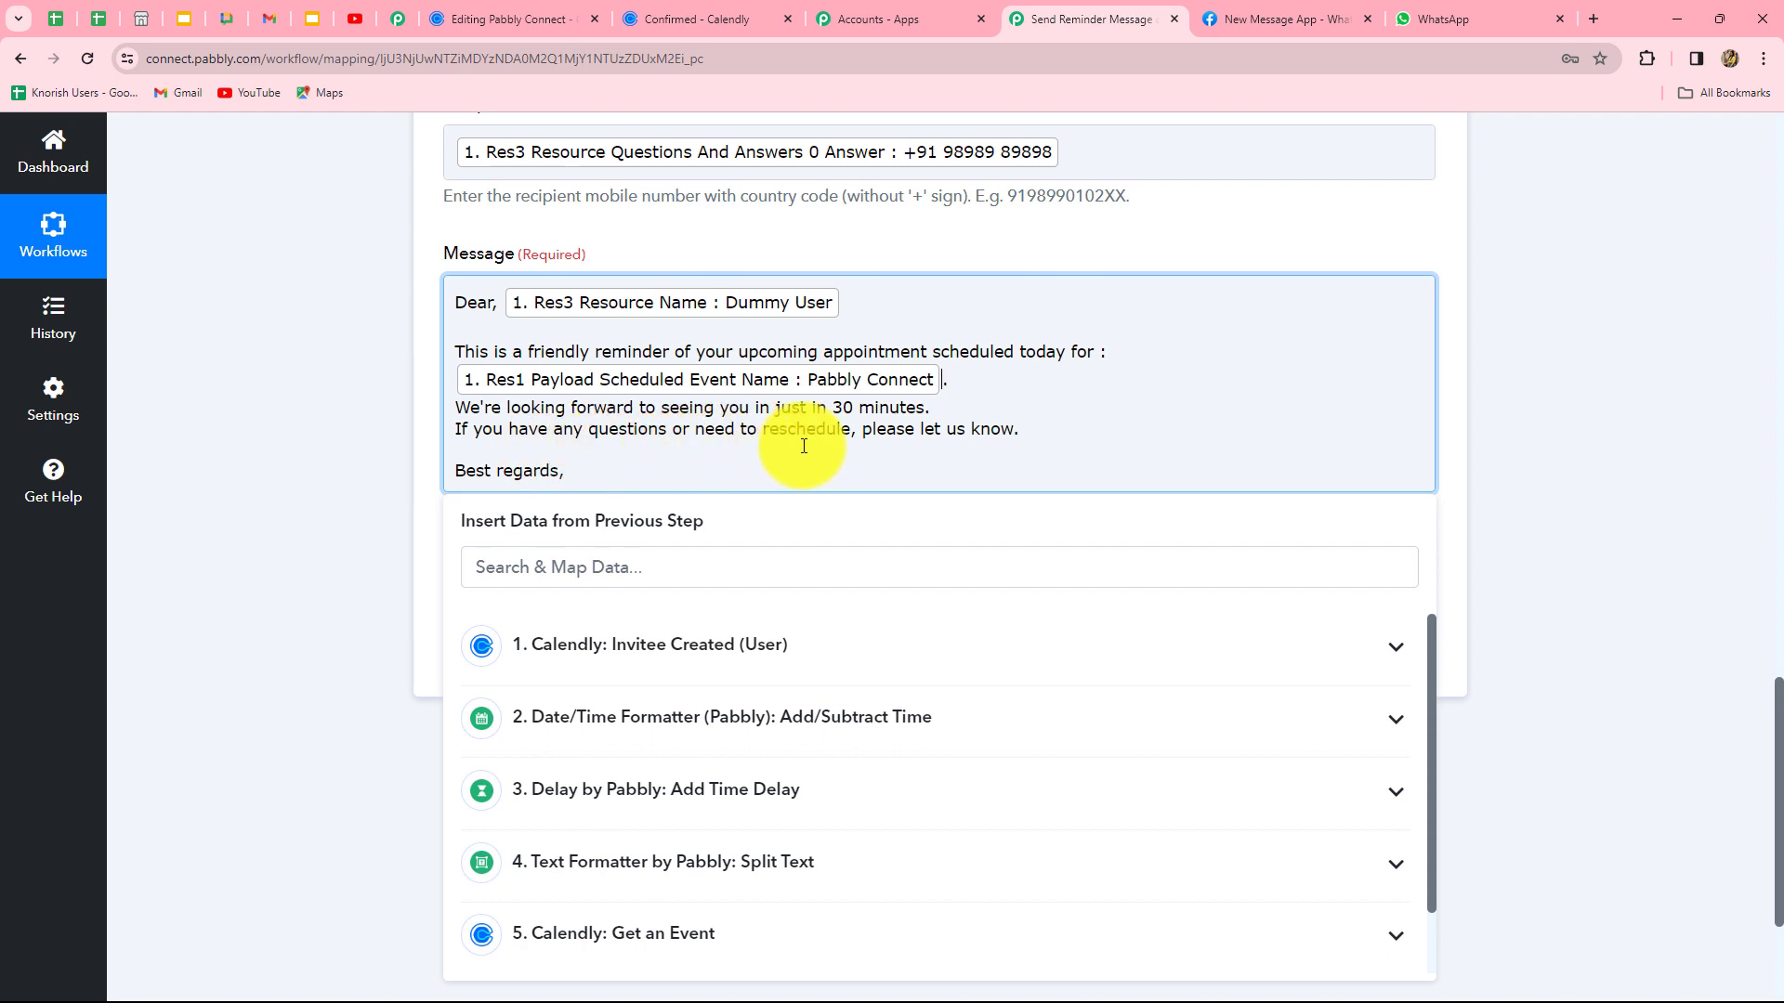
{"action": "left_click", "coordinate": [1663, 364]}
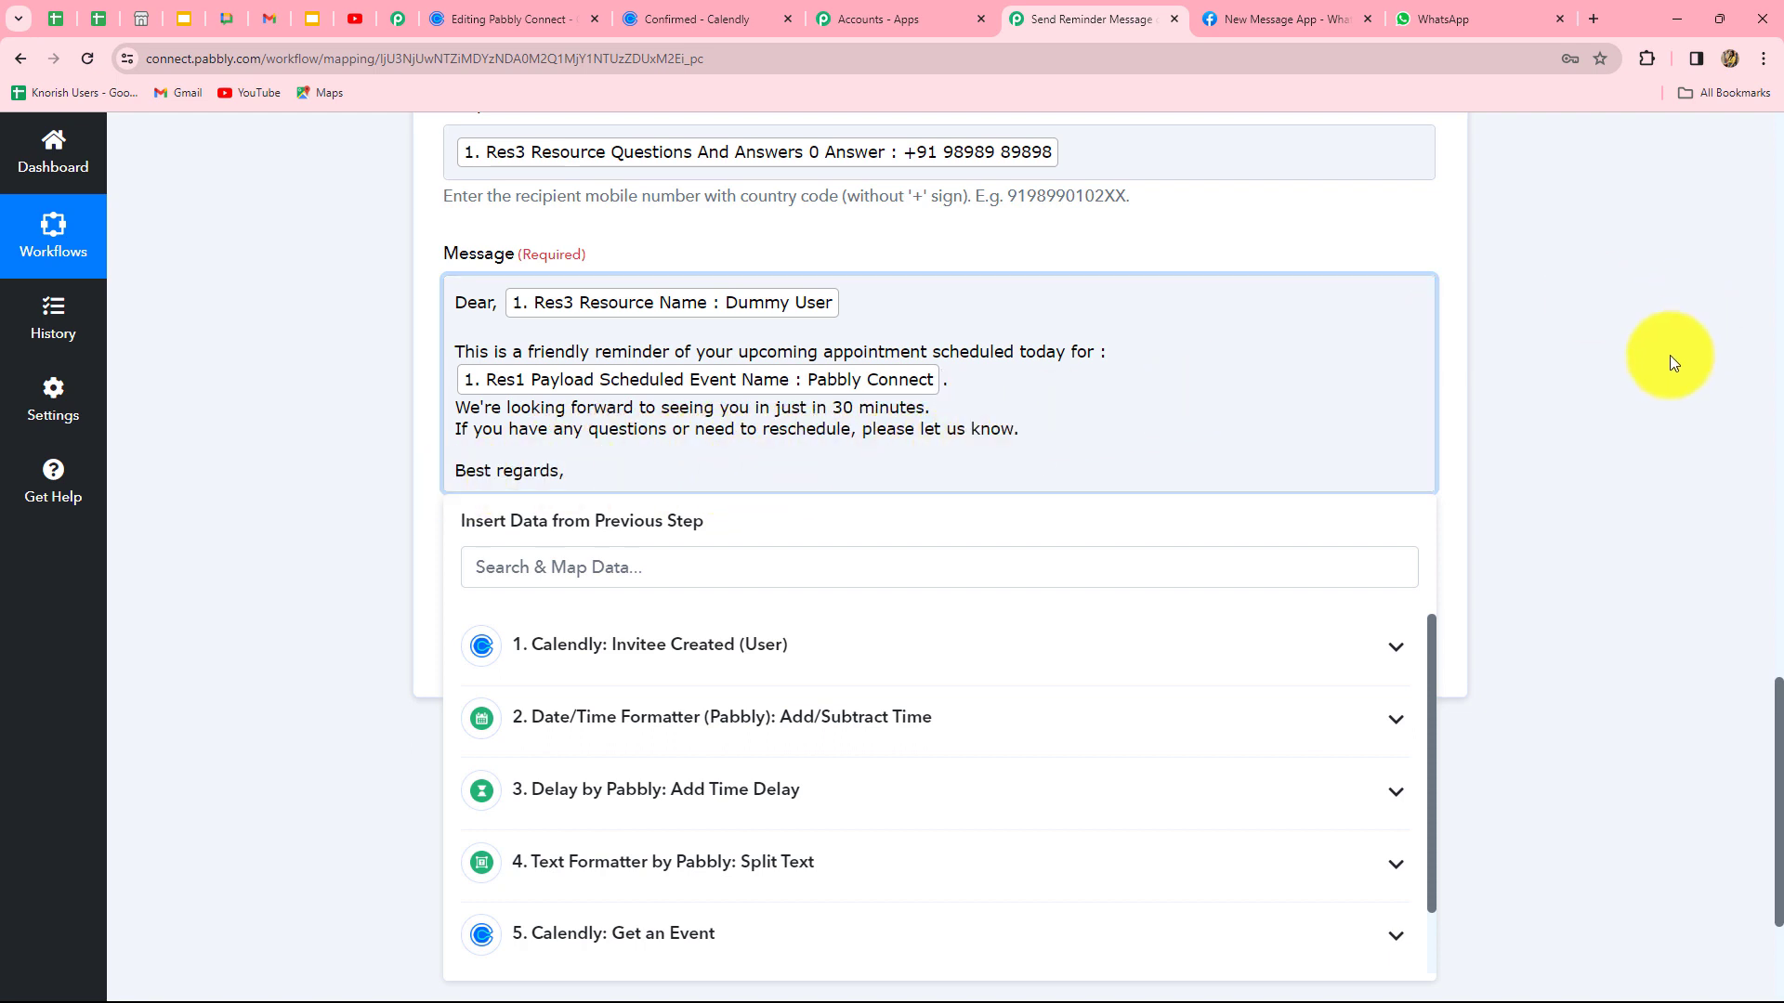
{"action": "scroll", "coordinate": [1548, 404], "scroll_direction": "down", "scroll_amount": 3}
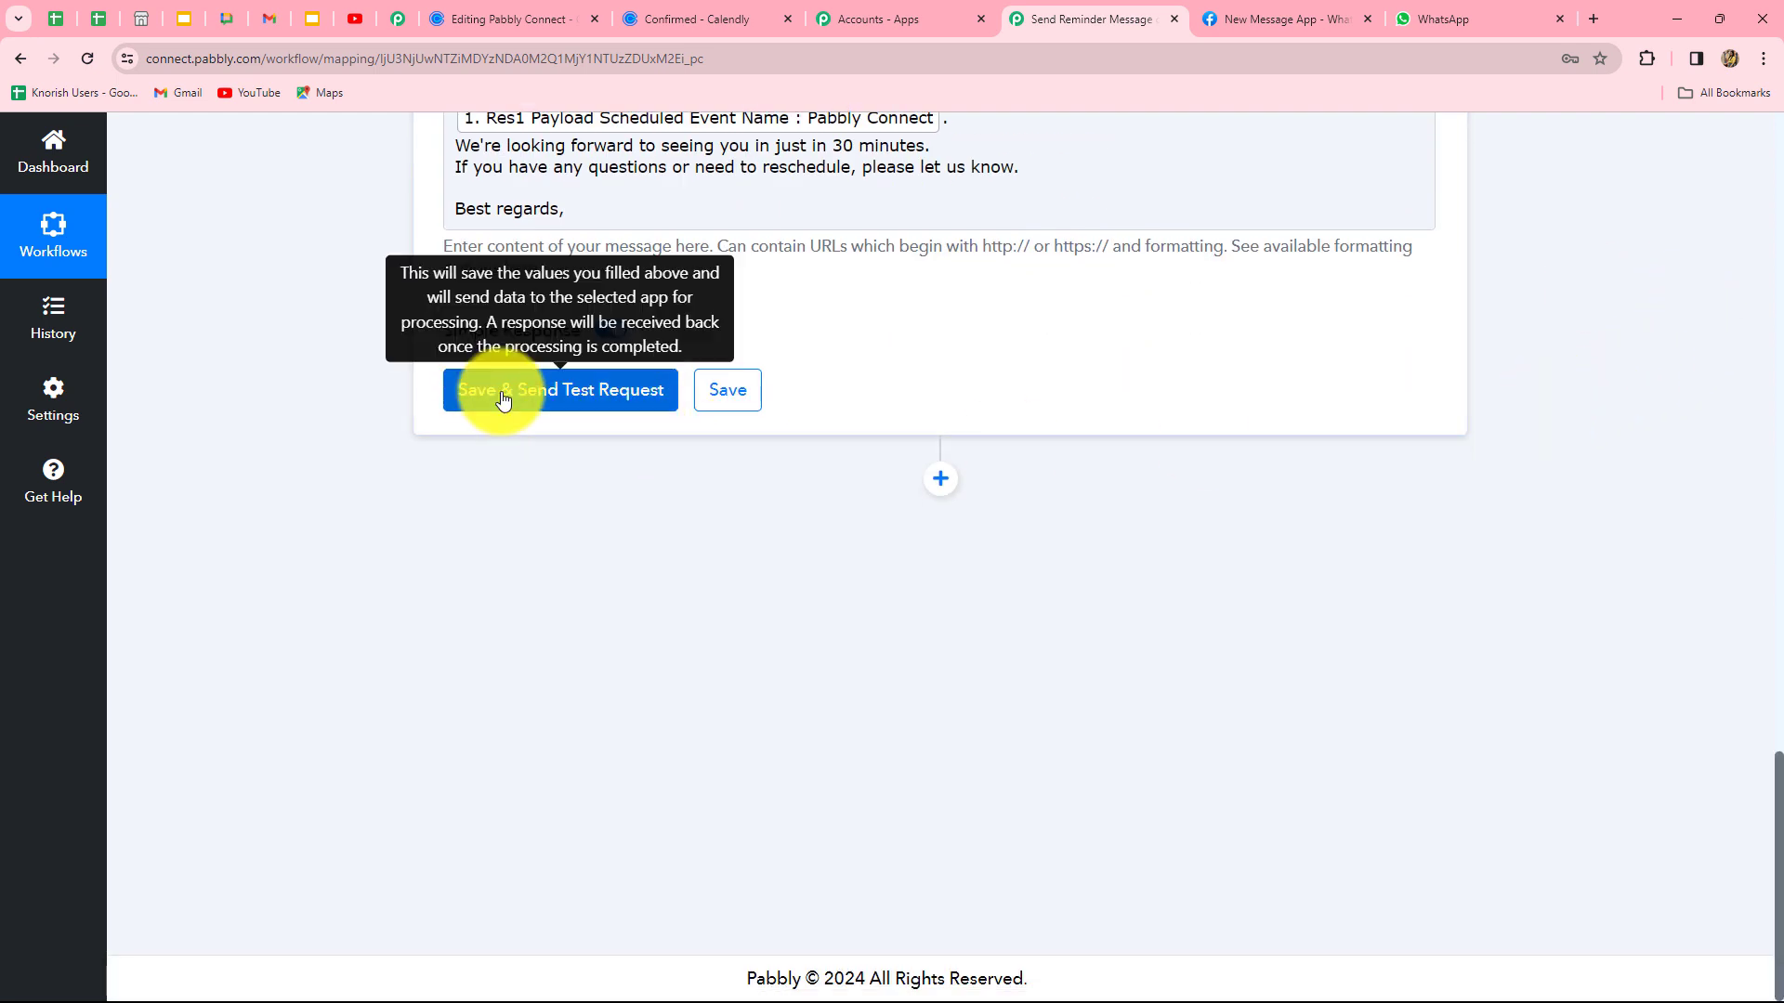
Replace the mapped recipient with a typed test phone number and send a successful test request.
{"action": "scroll", "coordinate": [613, 549], "scroll_direction": "up", "scroll_amount": 3}
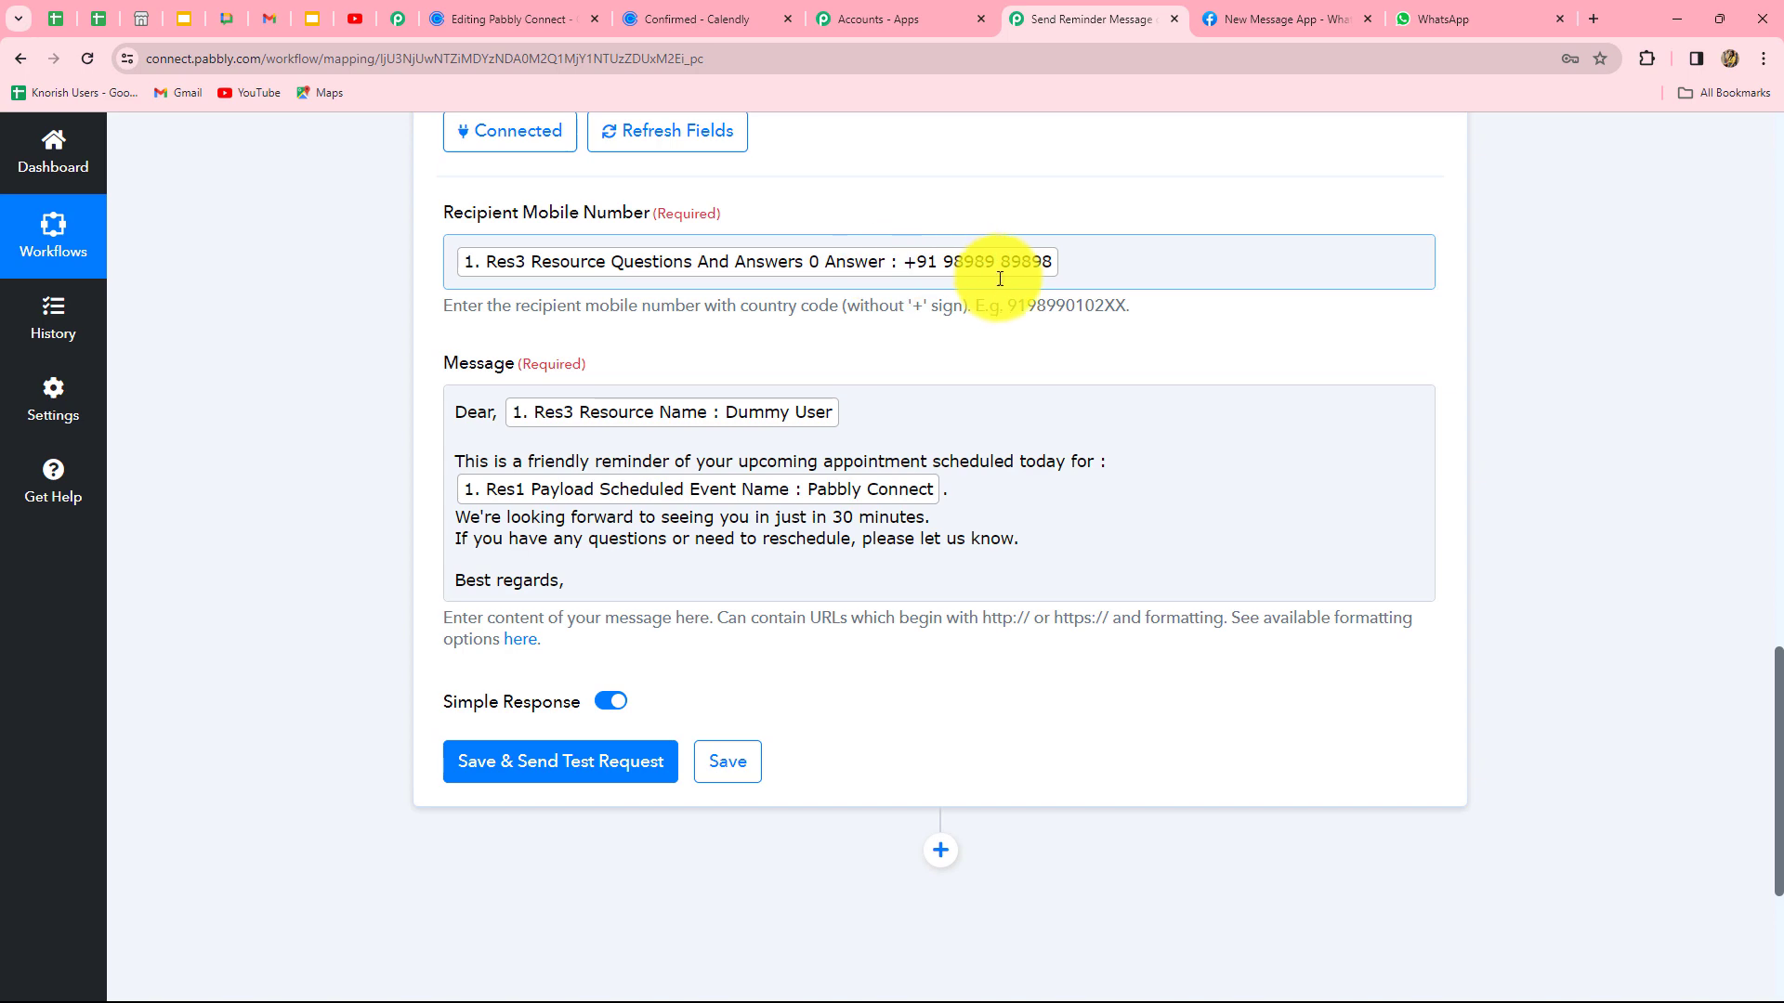
{"action": "left_click", "coordinate": [1075, 264]}
{"action": "key", "text": "BackSpace"}
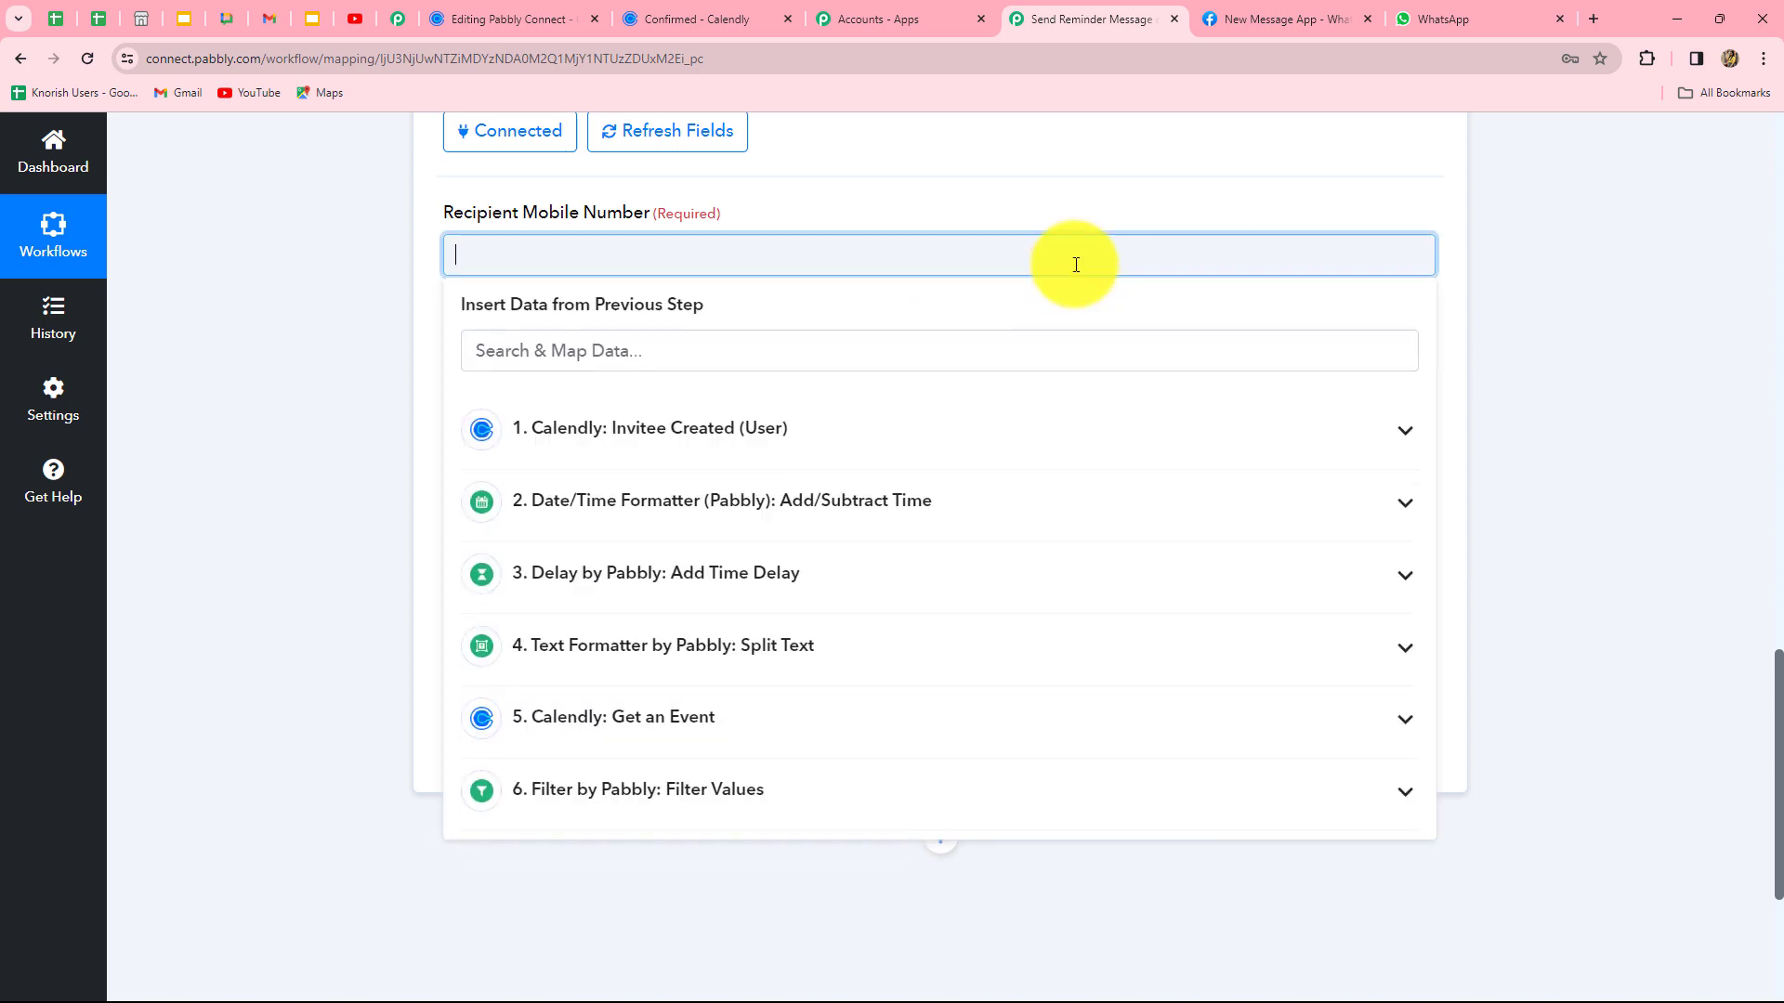
{"action": "type", "text": "919898989898"}
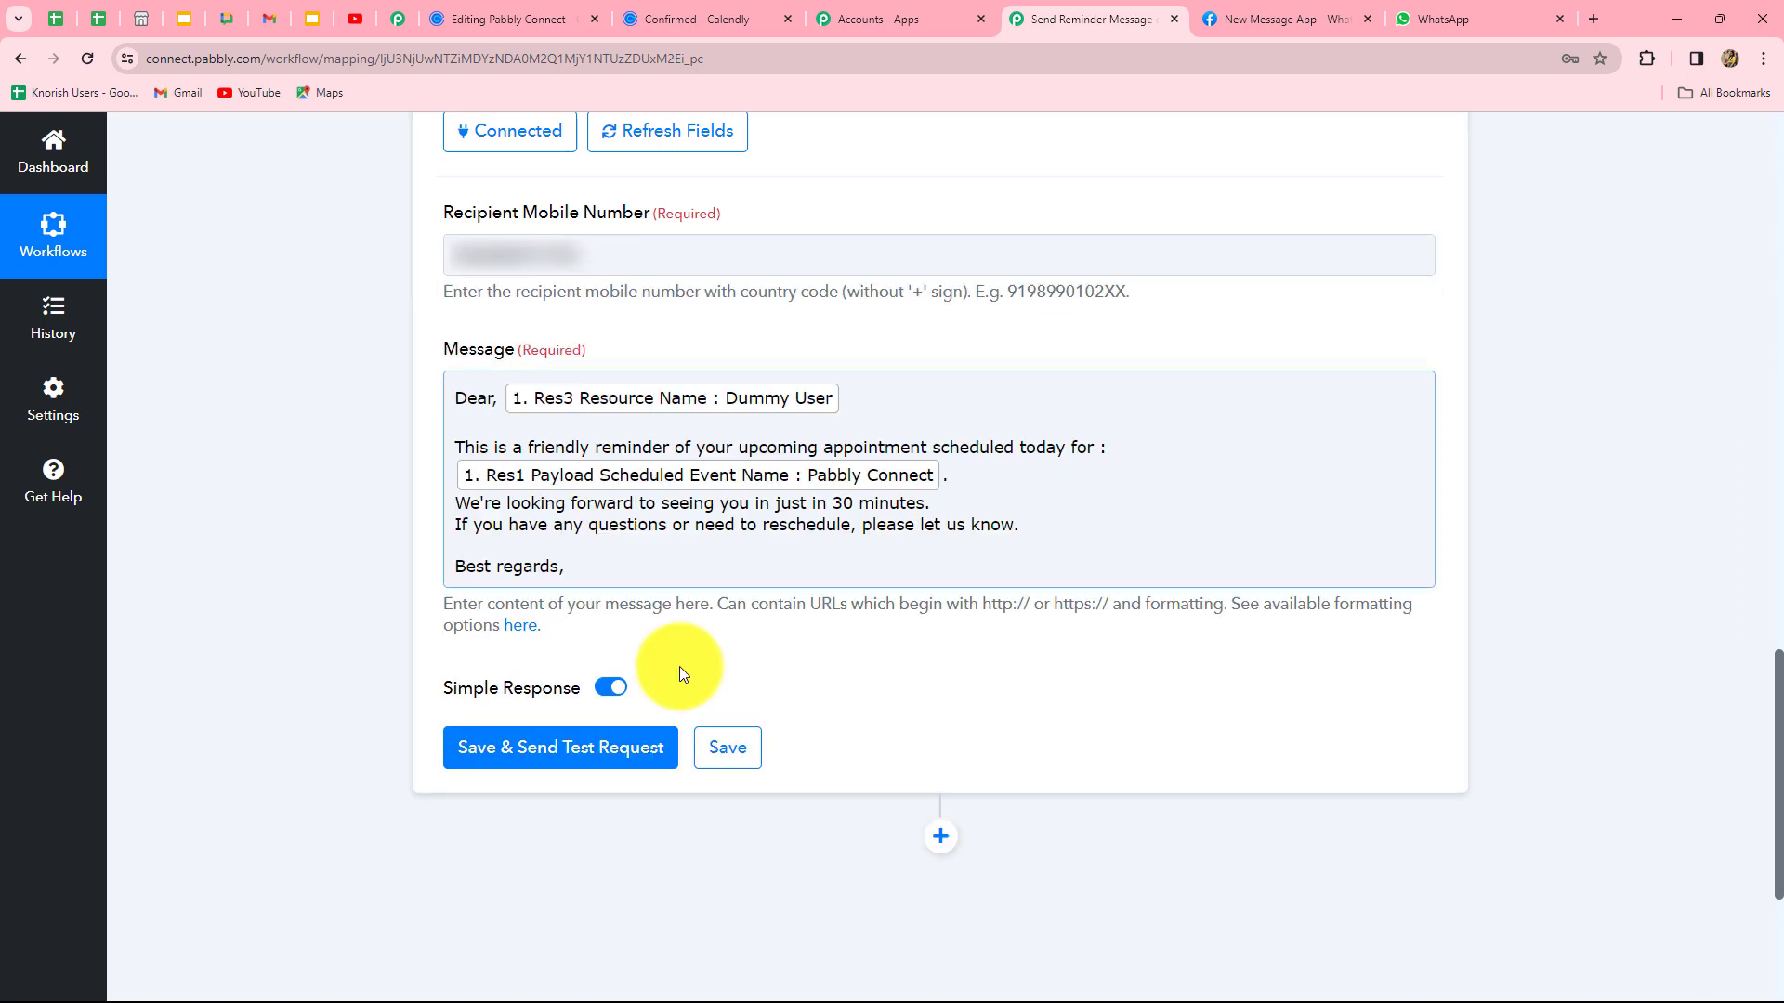
{"action": "left_click", "coordinate": [577, 744]}
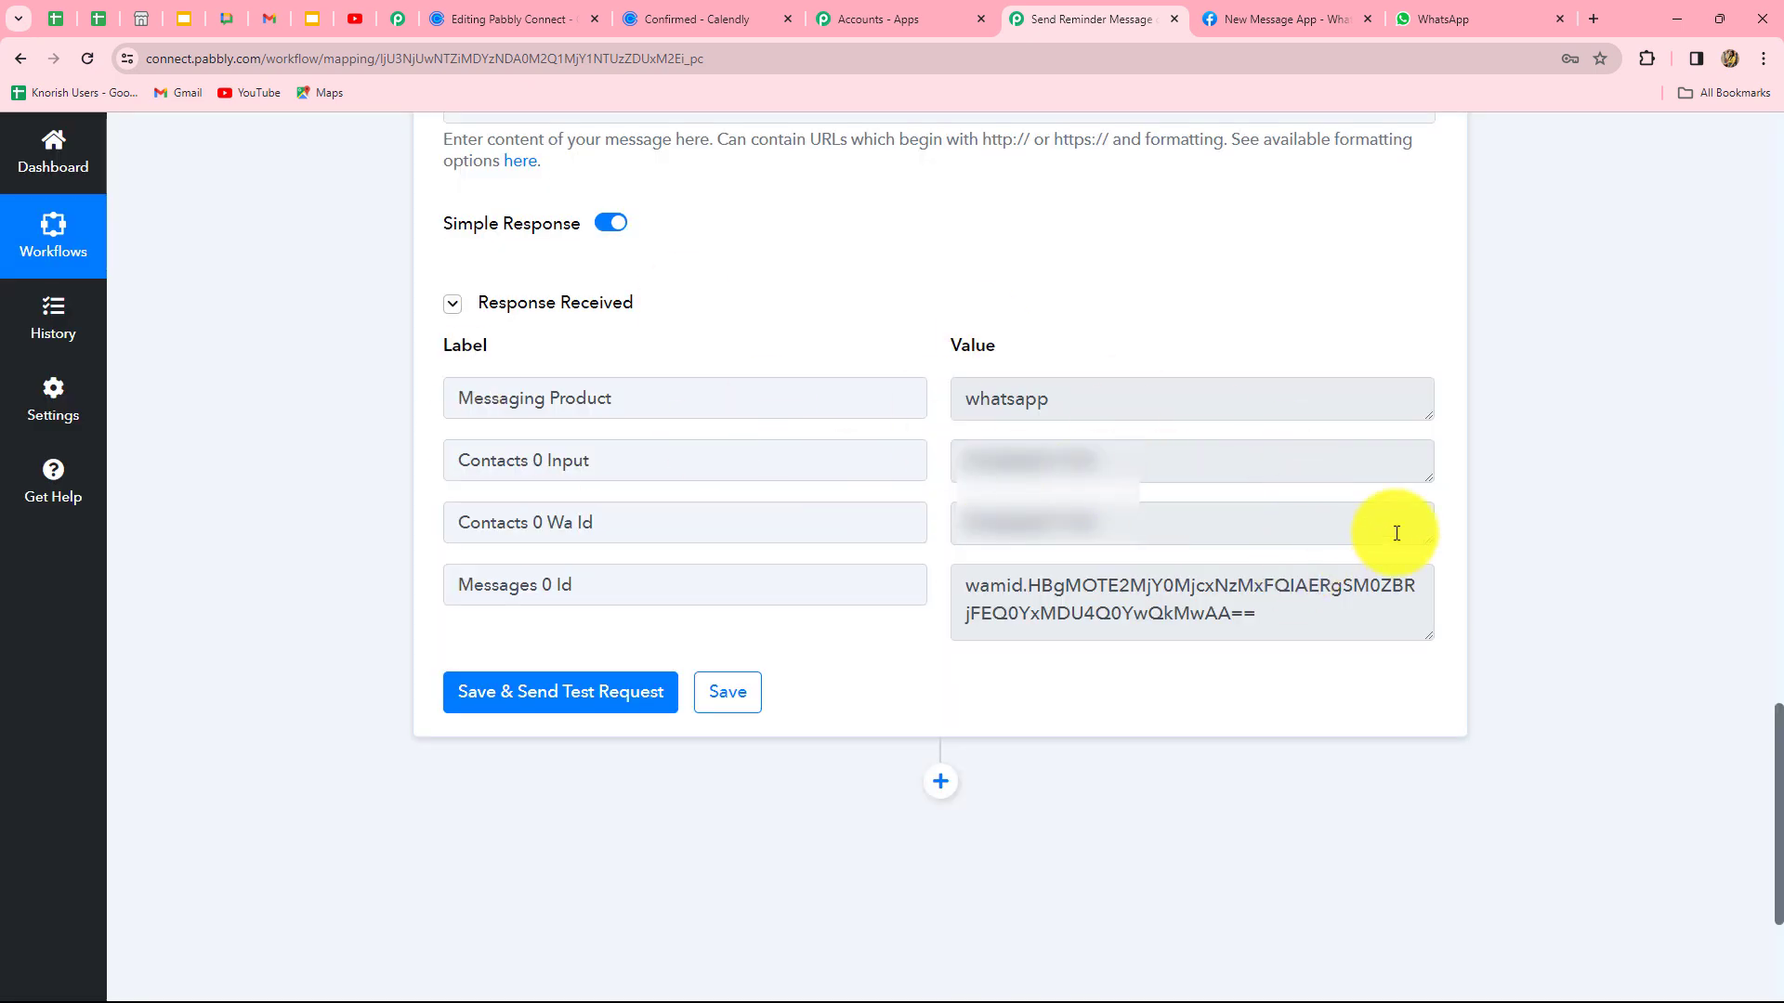
{"action": "scroll", "coordinate": [1533, 501], "scroll_direction": "down", "scroll_amount": 3}
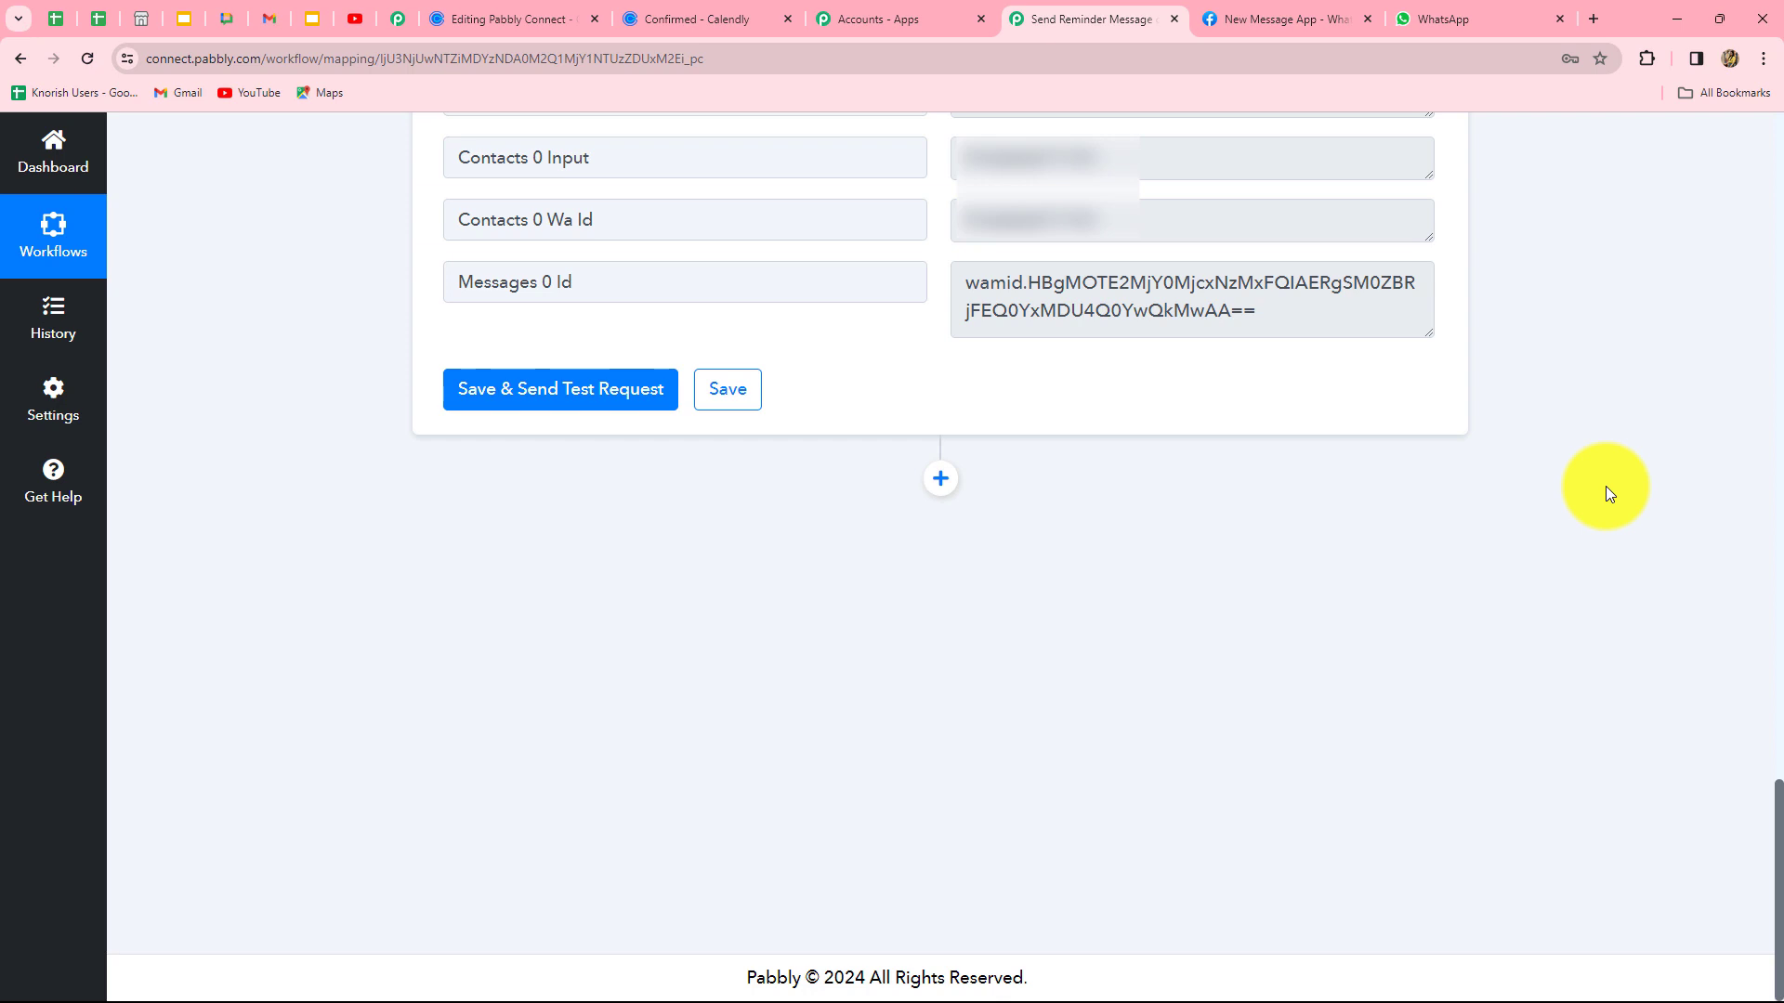
Add a new WhatsApp Cloud API action step after step 7.
{"action": "left_click", "coordinate": [936, 485]}
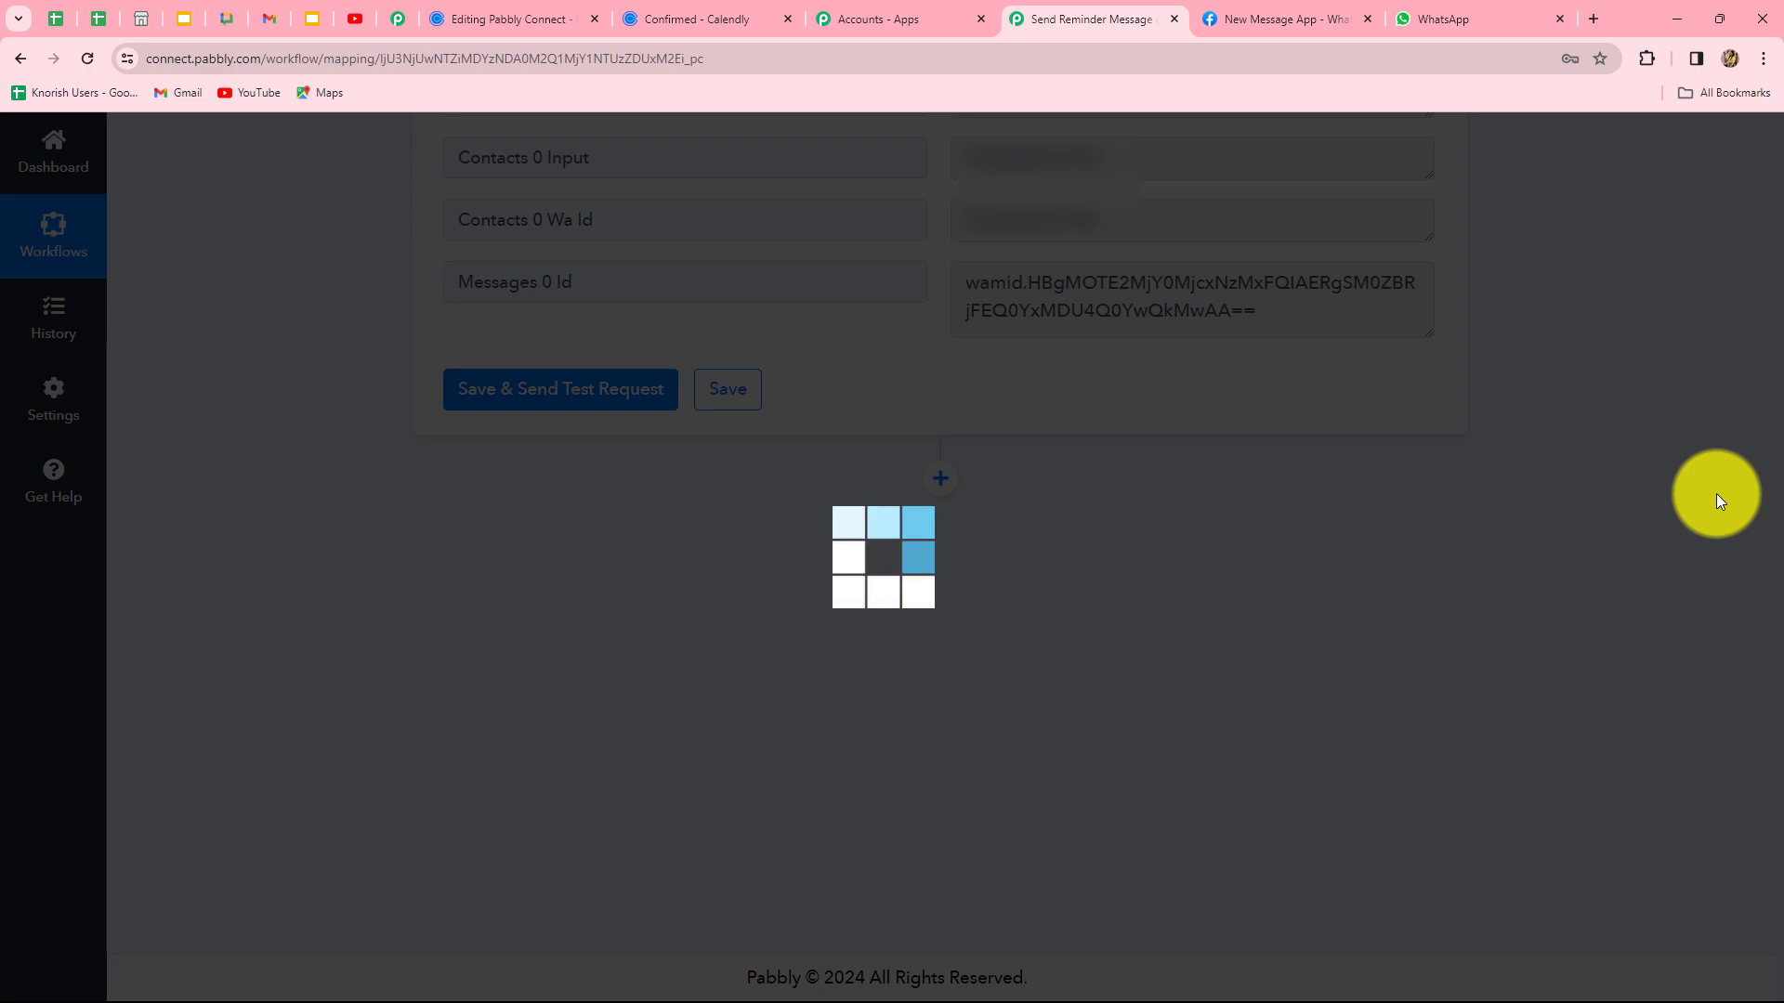
{"action": "left_click", "coordinate": [595, 513]}
{"action": "type", "text": "wa"}
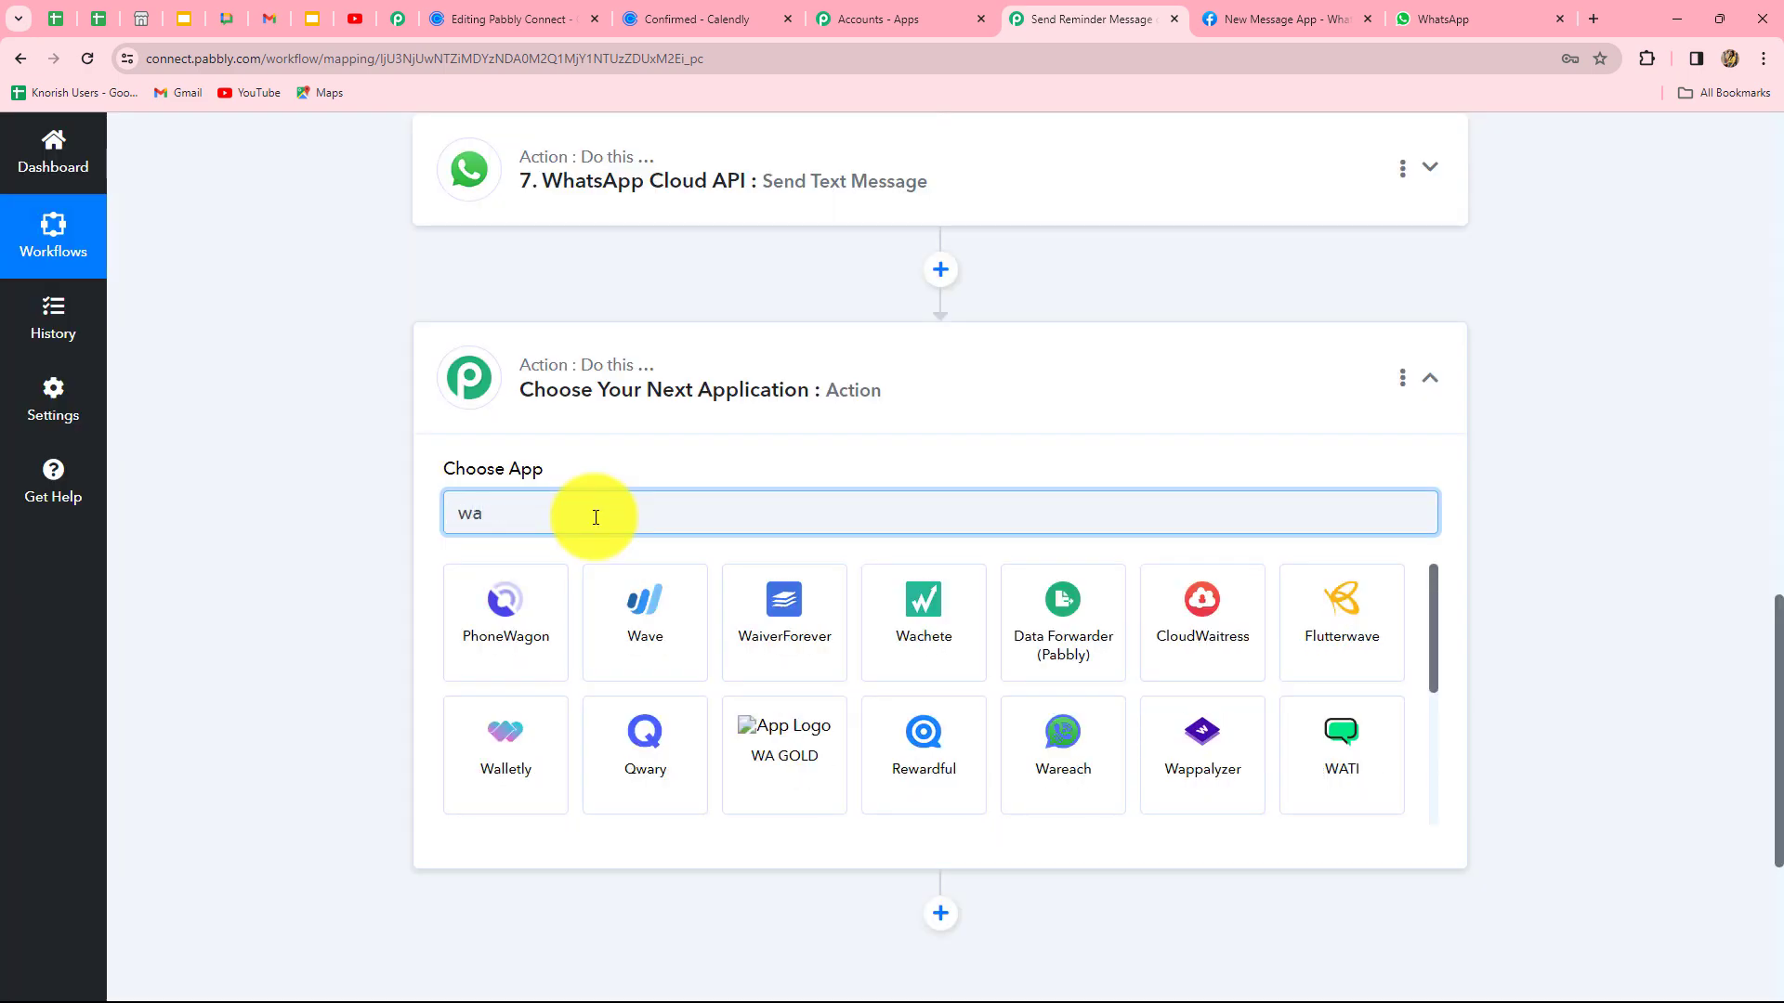
{"action": "key", "text": "BackSpace"}
{"action": "type", "text": "hats"}
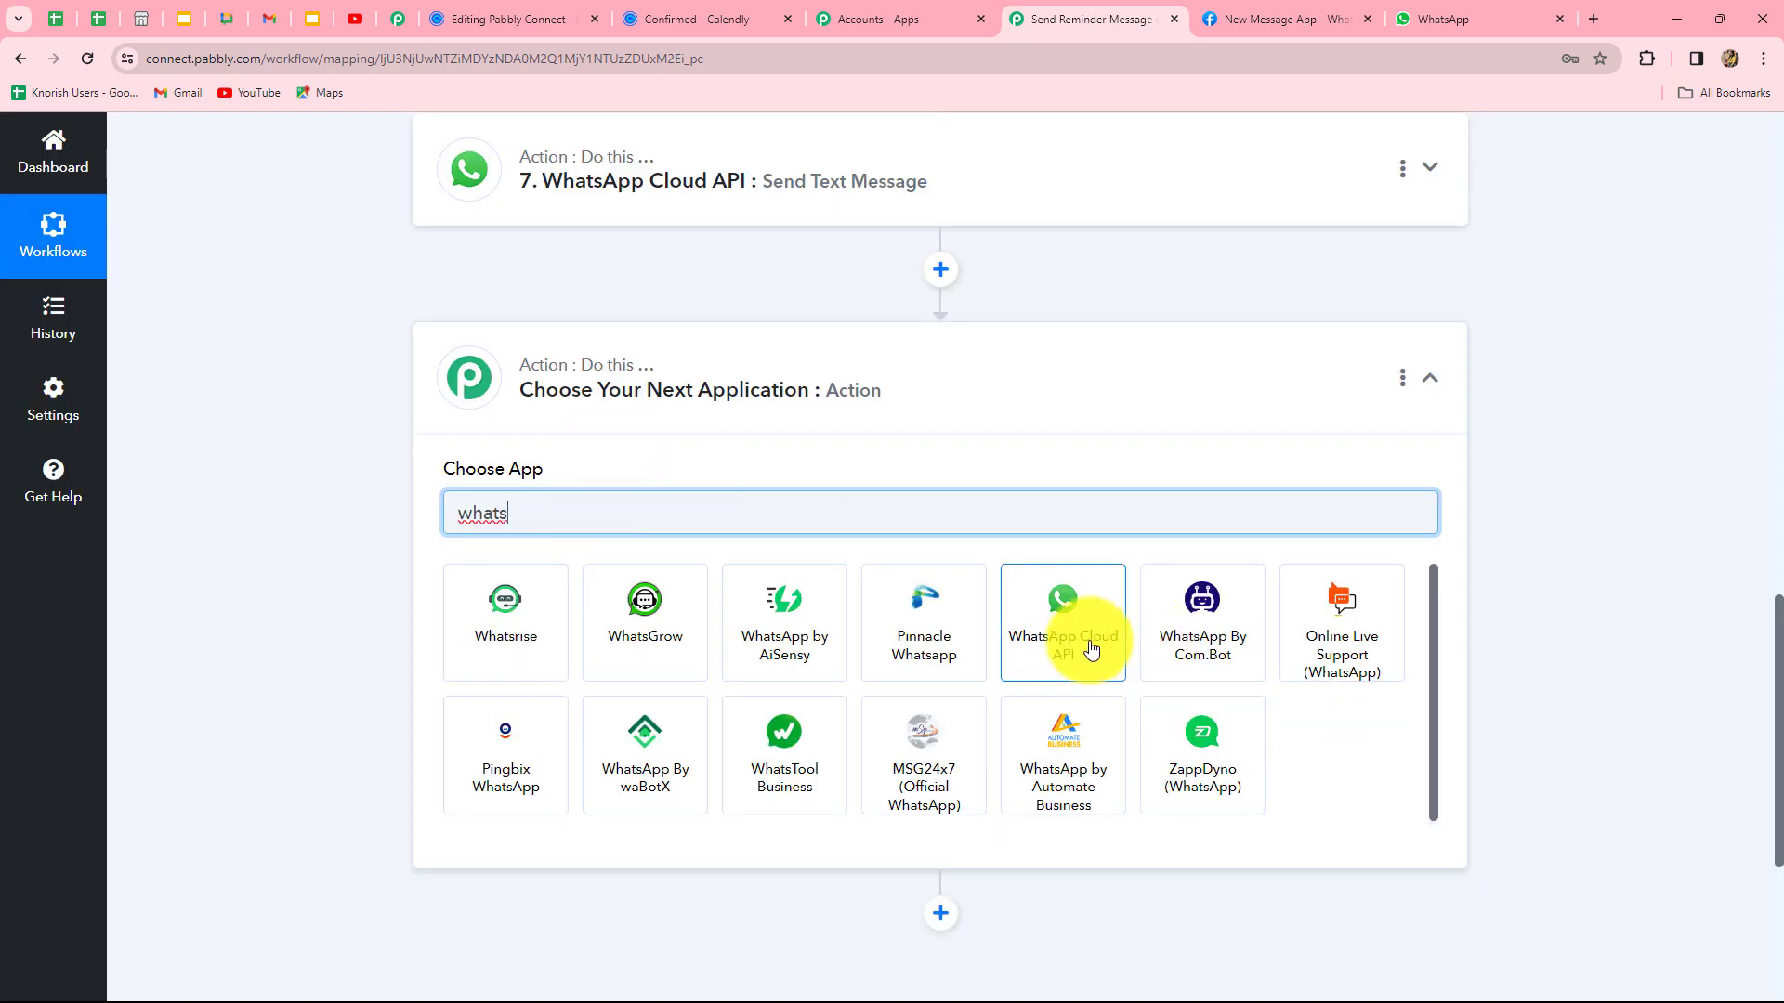
{"action": "left_click", "coordinate": [1091, 650]}
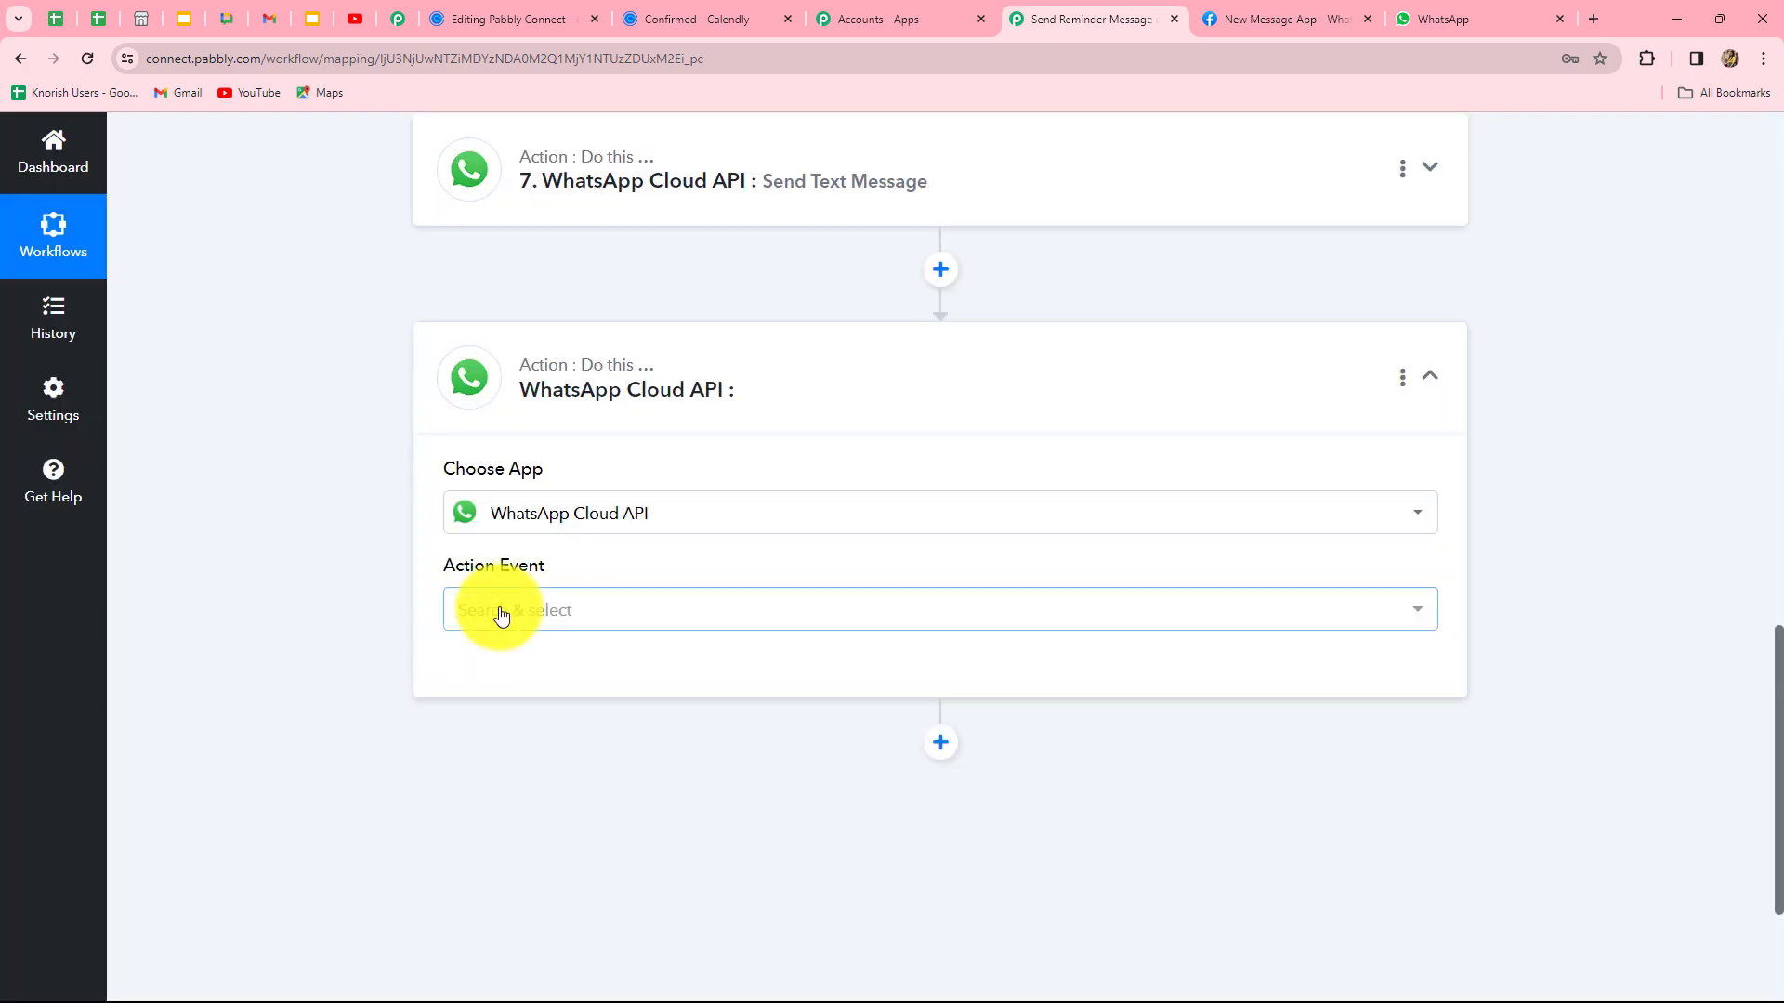
Set the action to Send Text Message and keep the existing WhatsApp connection #32.
{"action": "left_click", "coordinate": [501, 613]}
{"action": "left_click", "coordinate": [500, 788]}
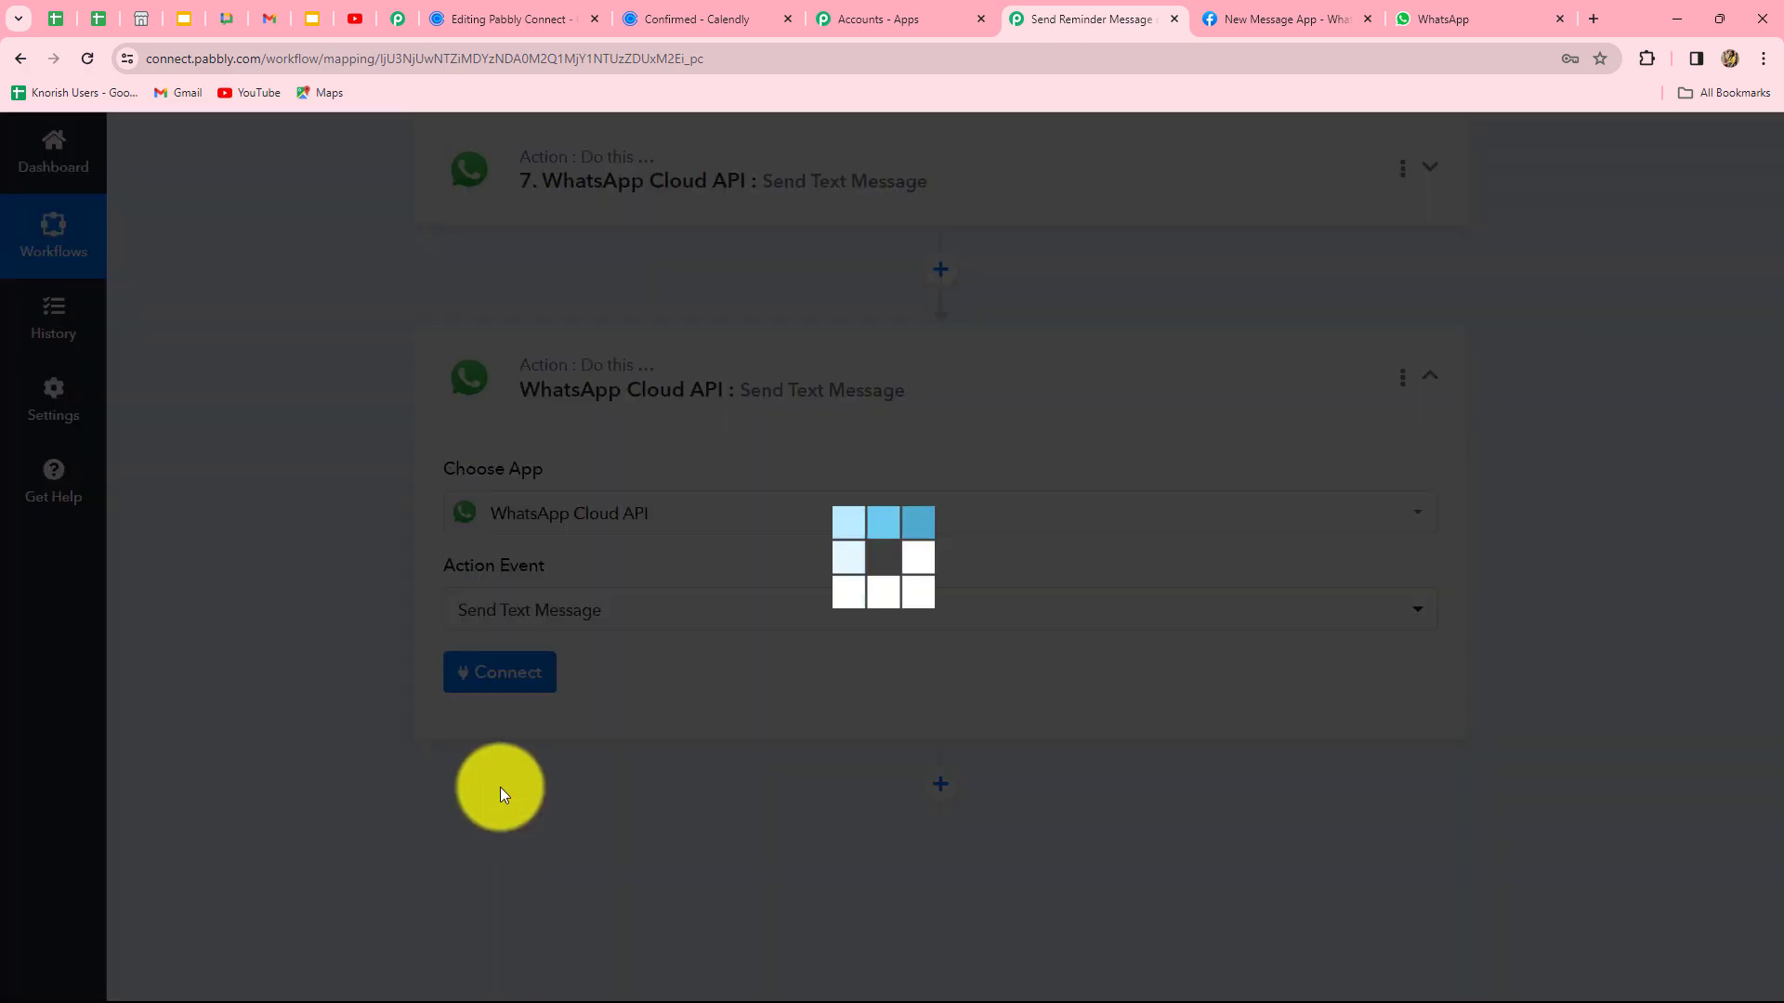
{"action": "left_click", "coordinate": [515, 674]}
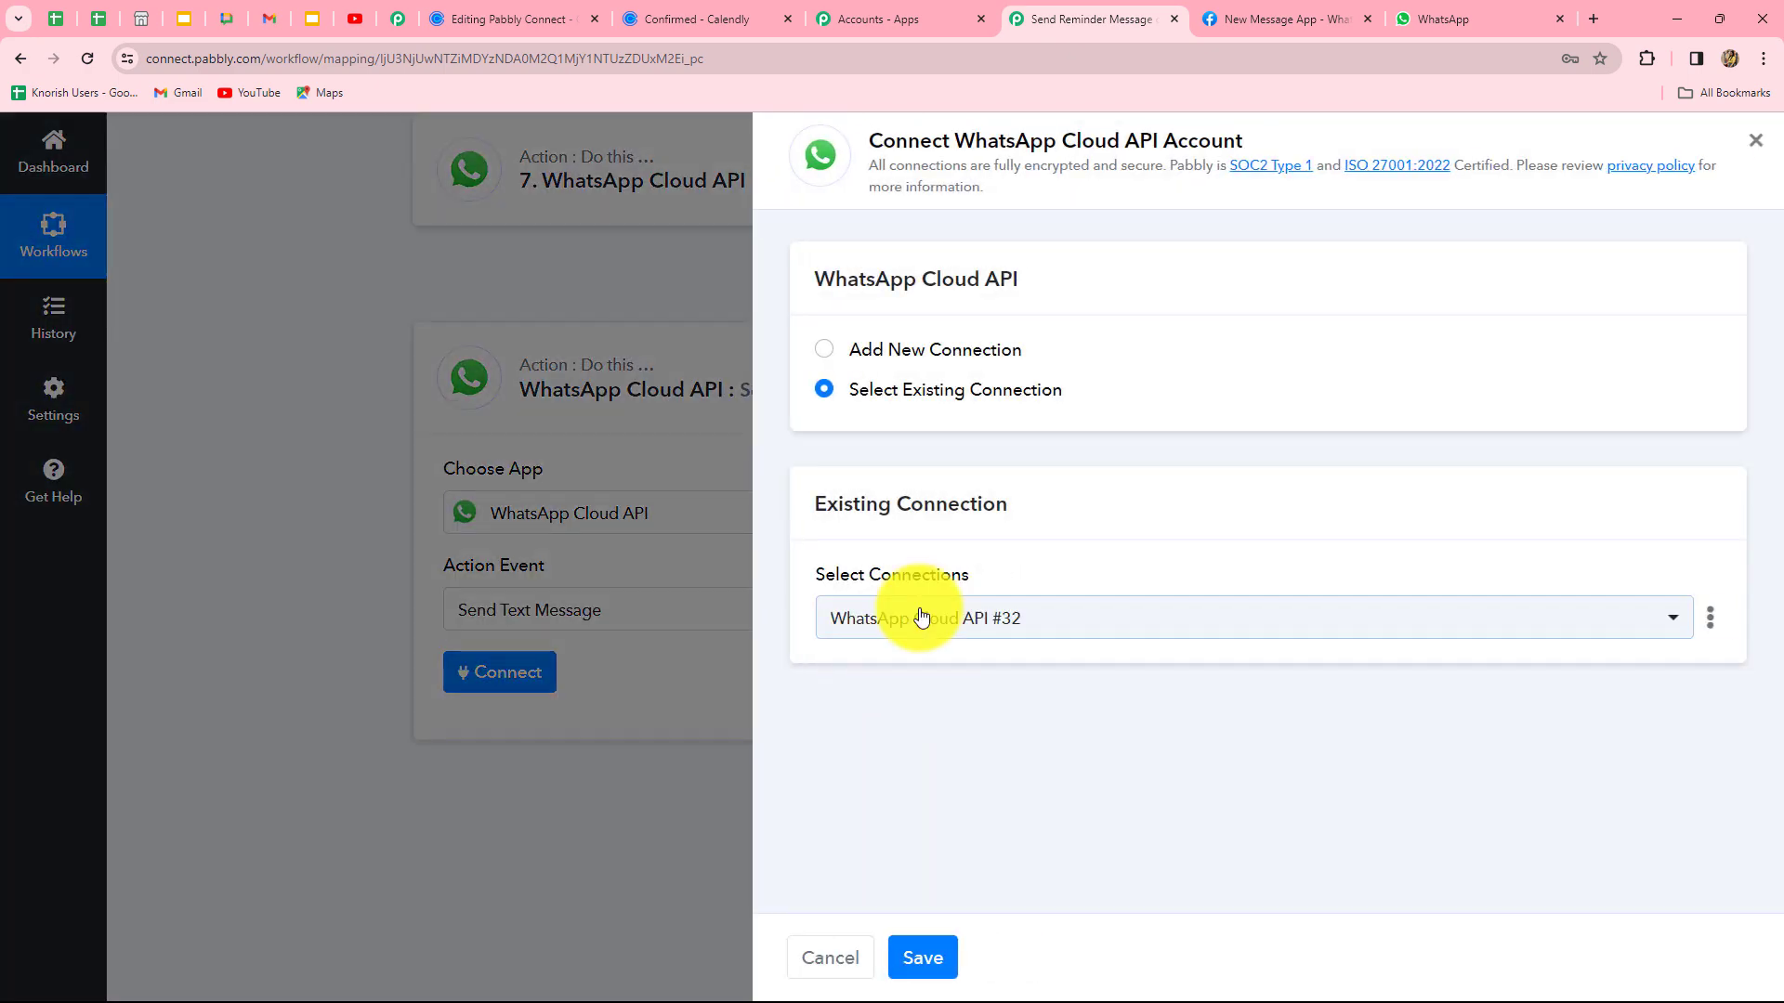
{"action": "left_click", "coordinate": [920, 955]}
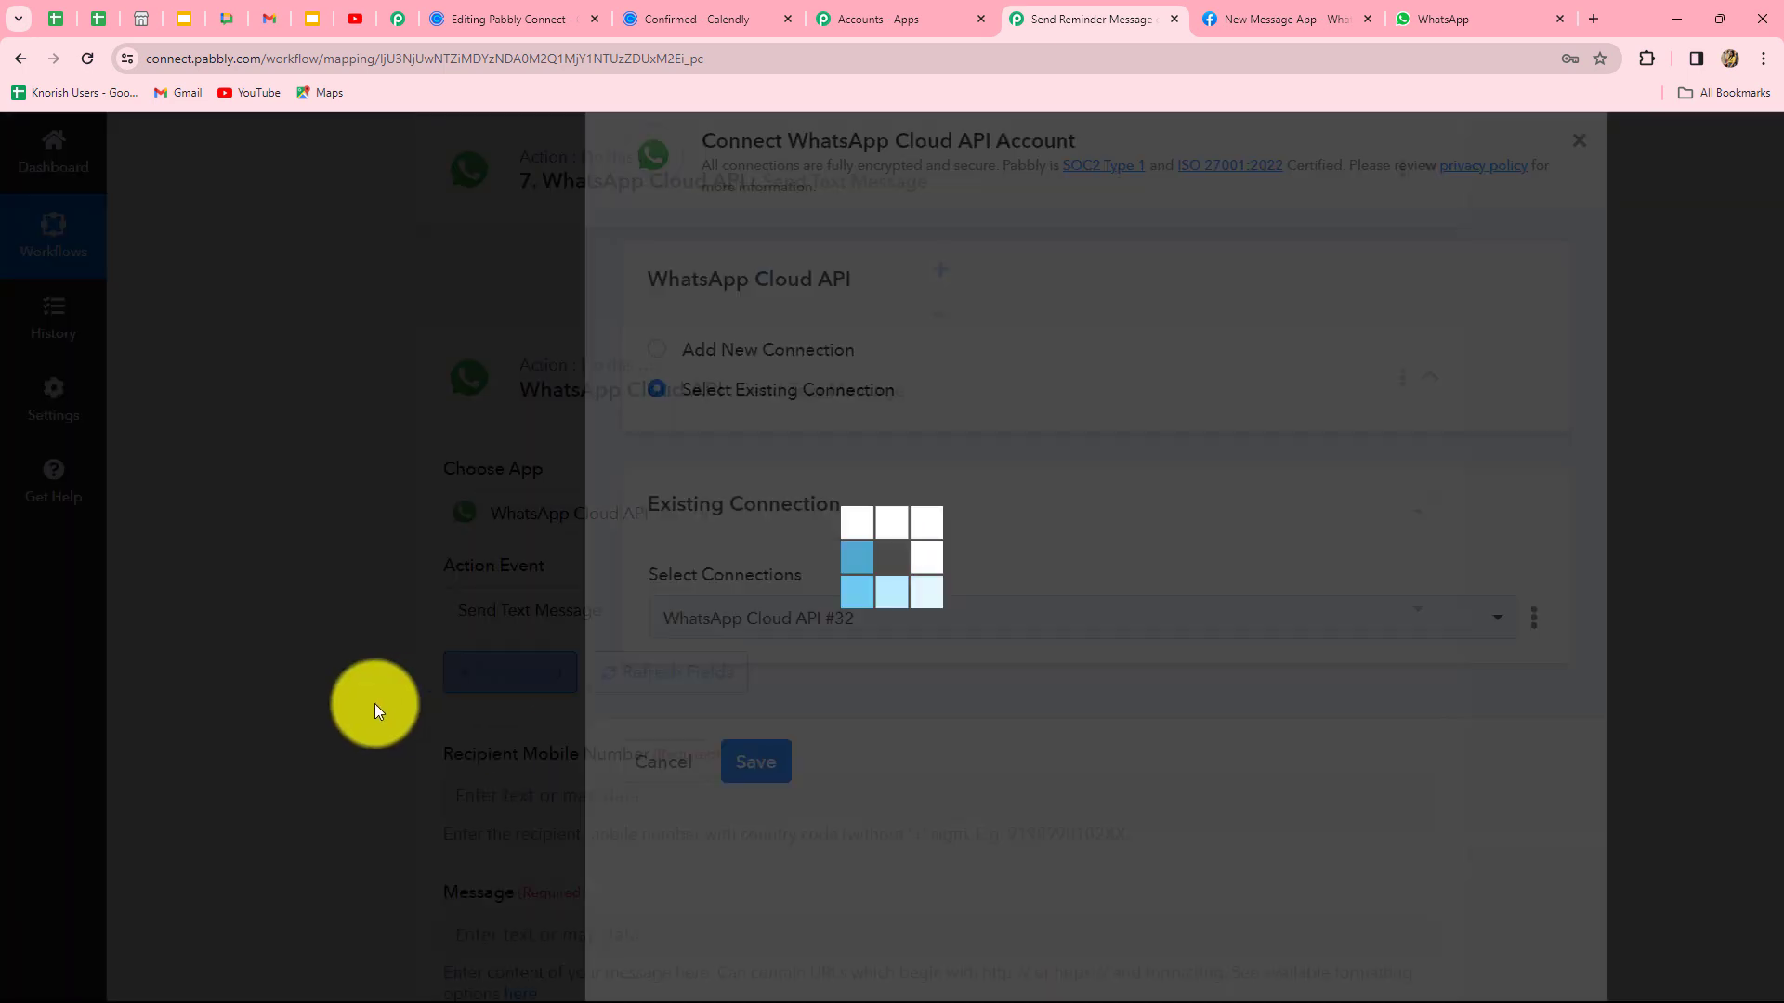
{"action": "scroll", "coordinate": [327, 684], "scroll_direction": "down", "scroll_amount": 4}
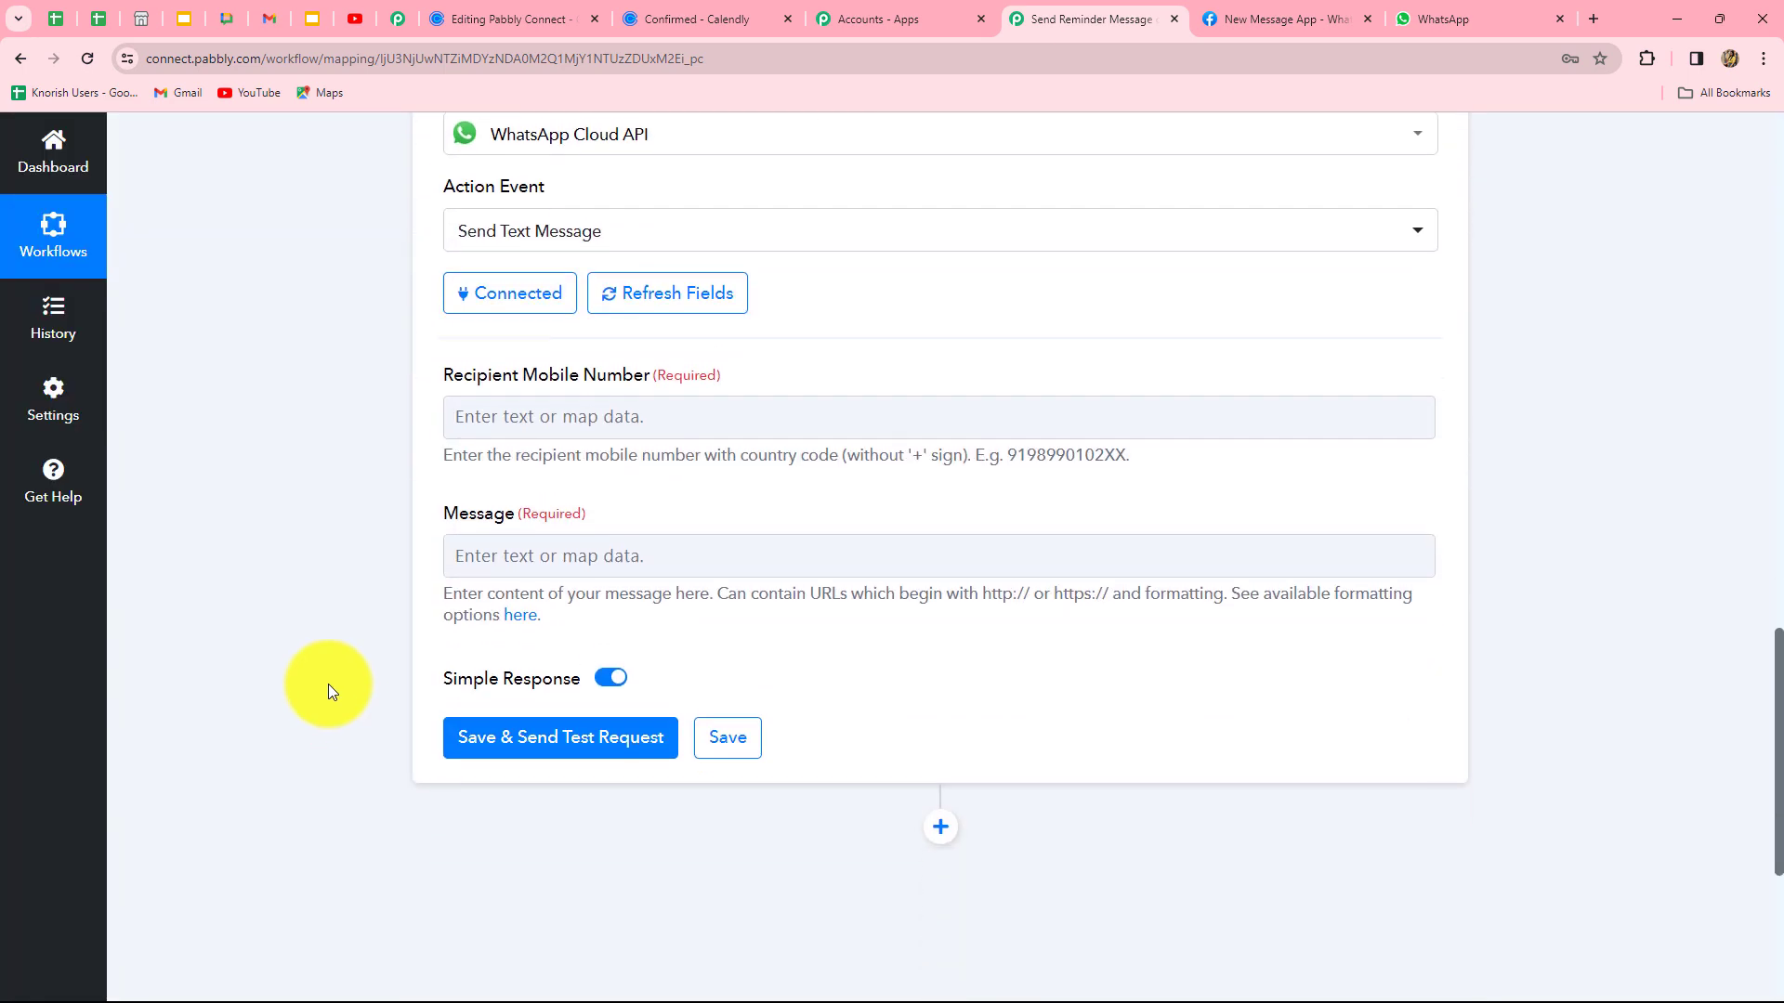
{"action": "scroll", "coordinate": [327, 684], "scroll_direction": "down", "scroll_amount": 1}
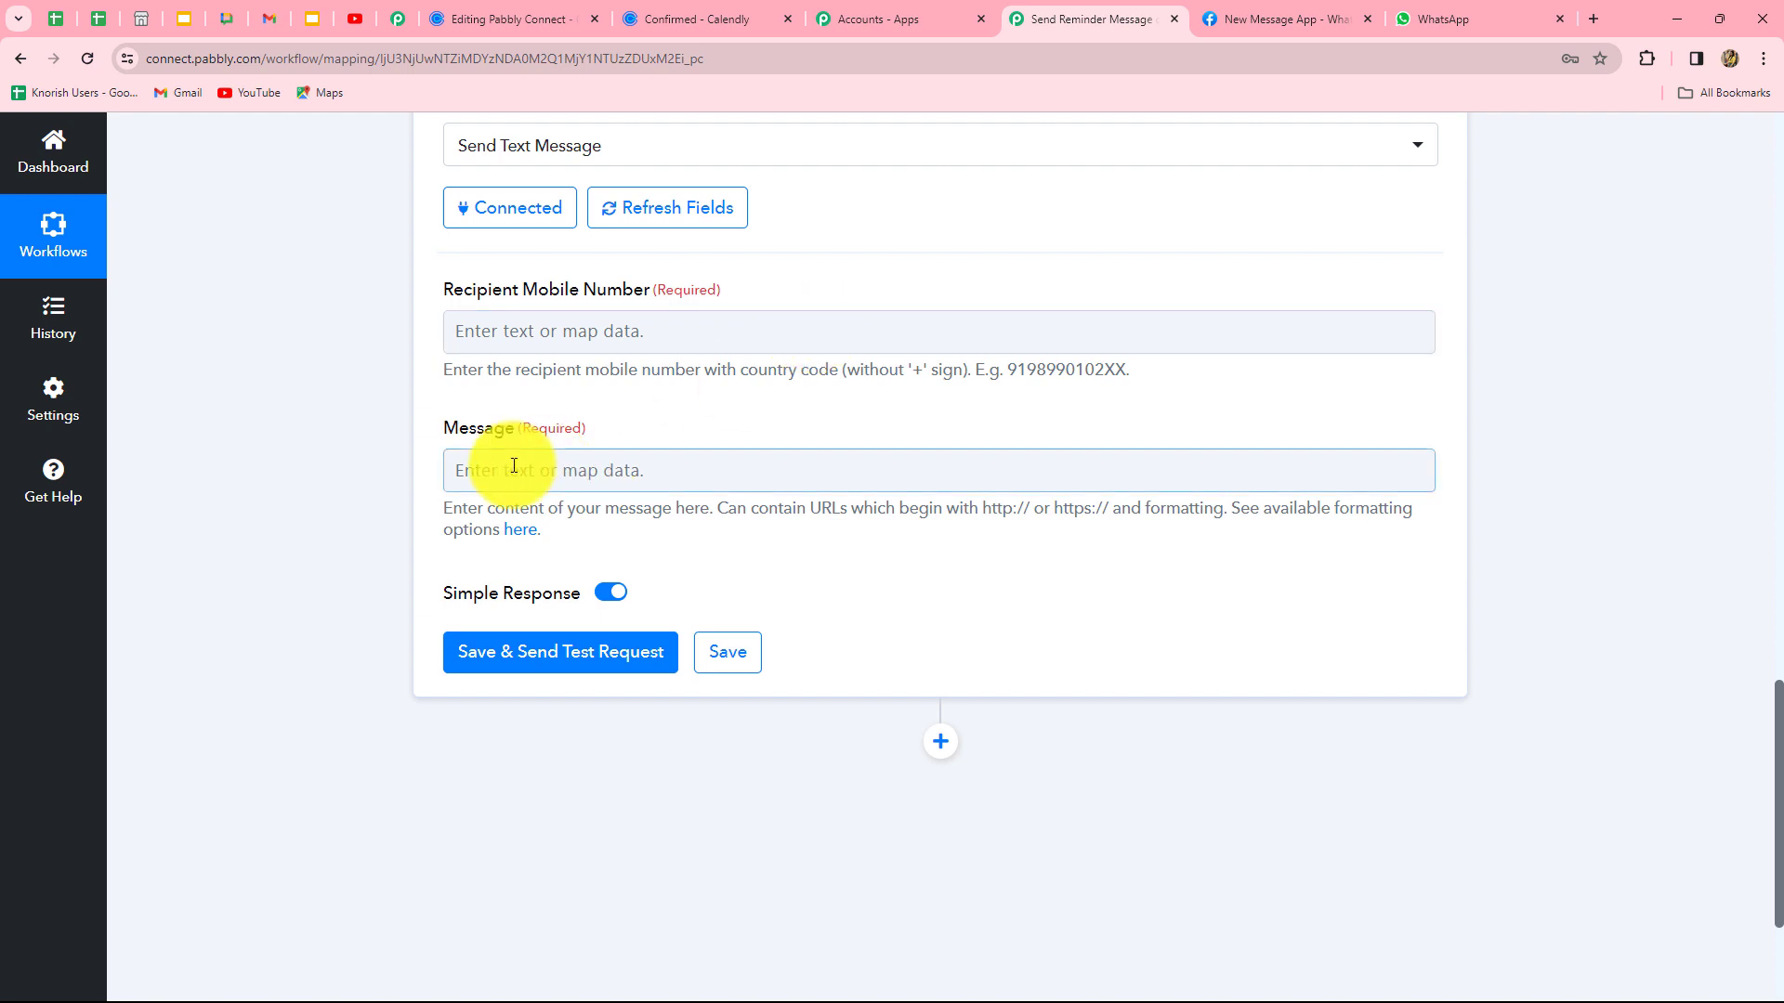
Enter the second recipient's mobile number and paste the 30-minute reminder with mapped Resource Name.
{"action": "left_click", "coordinate": [486, 337]}
{"action": "type", "text": "9178787878878"}
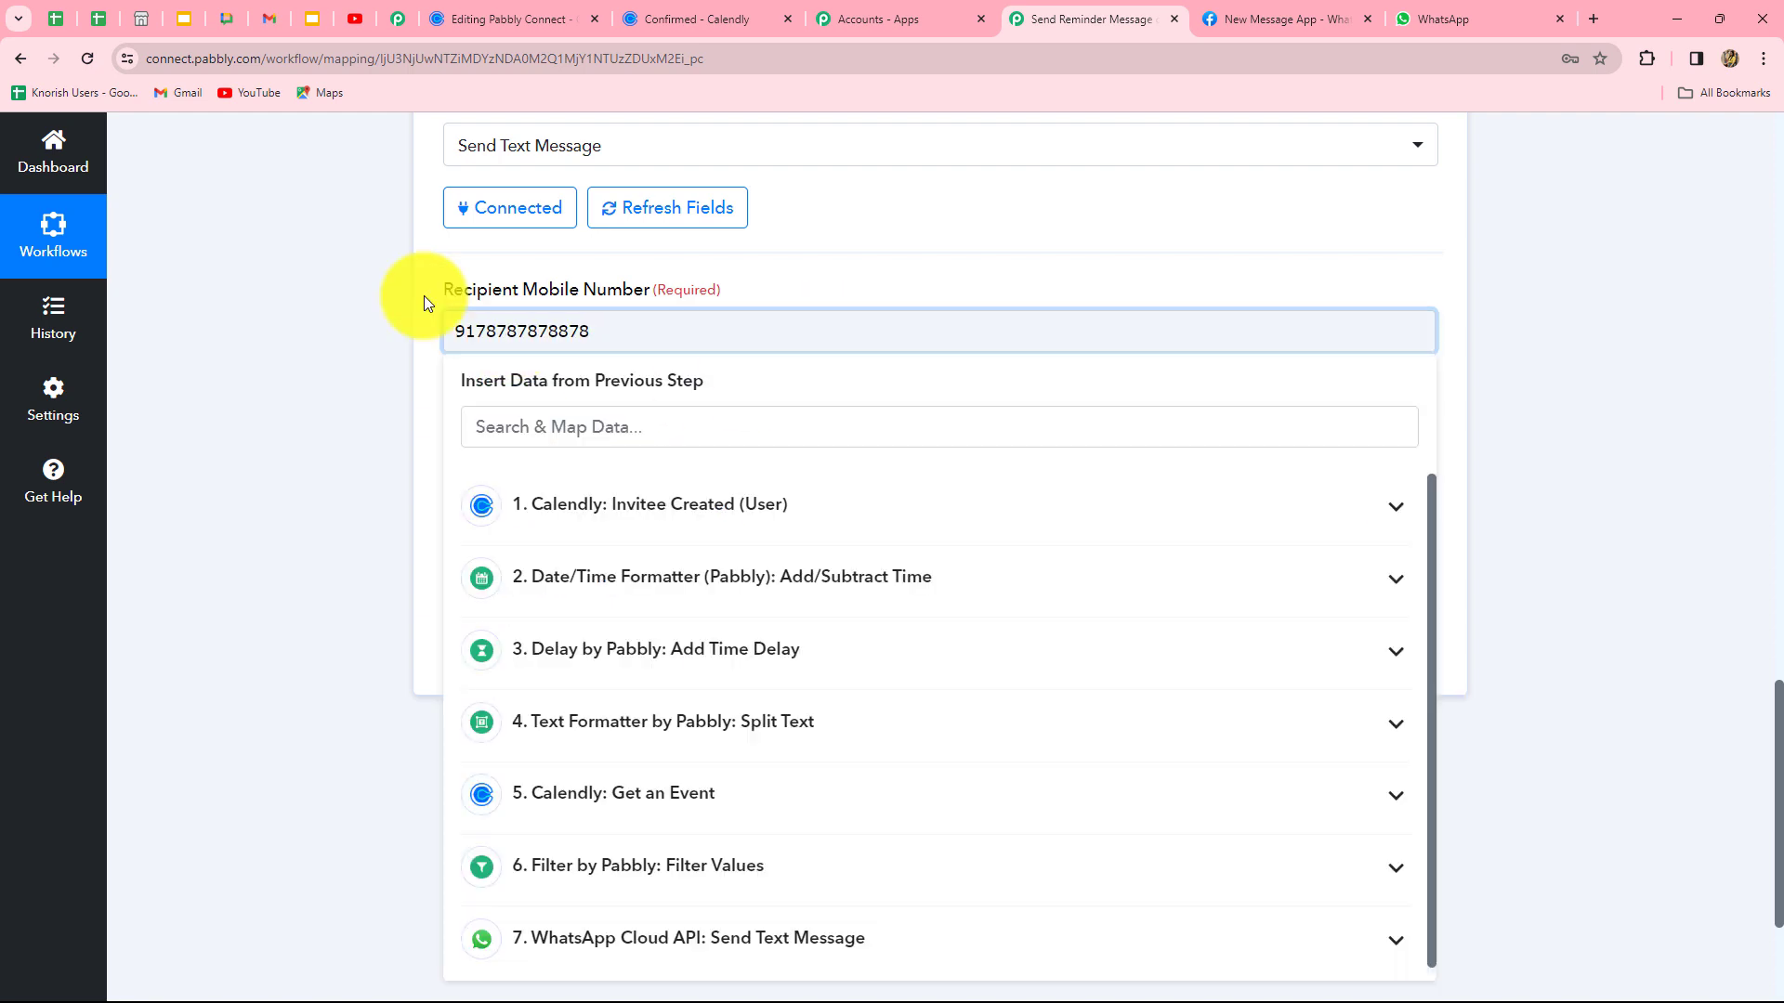
{"action": "left_click", "coordinate": [288, 387]}
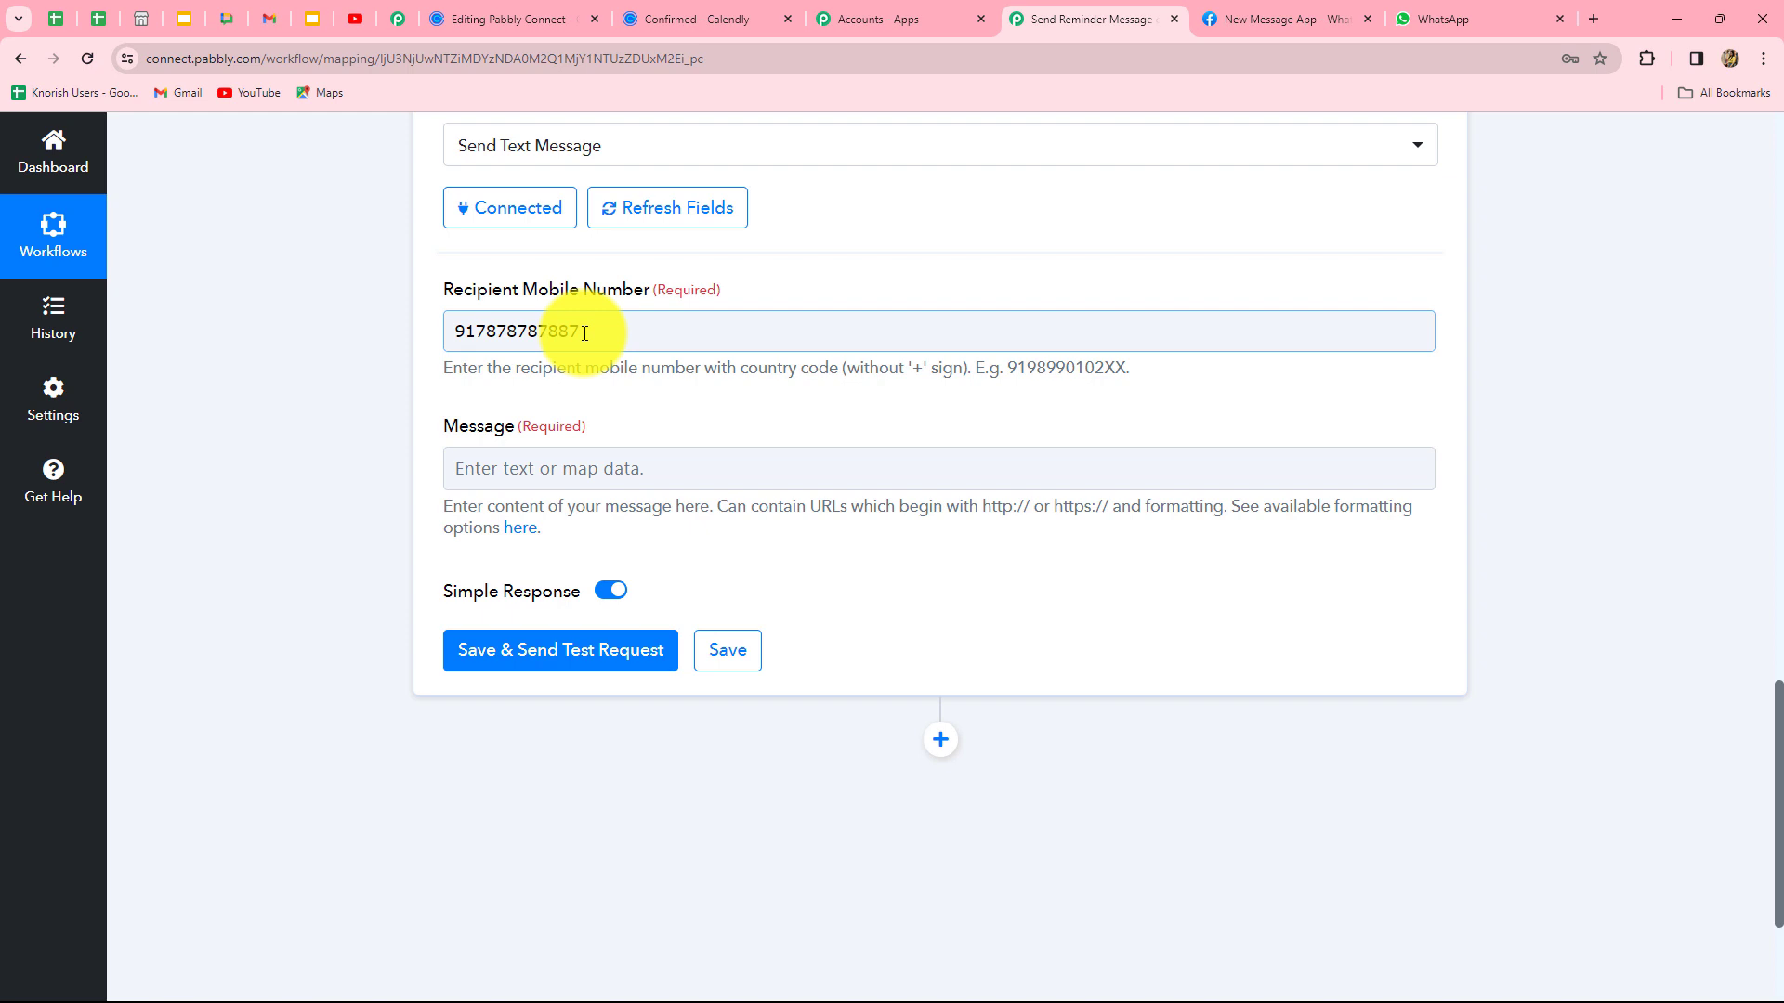
{"action": "left_click", "coordinate": [563, 468]}
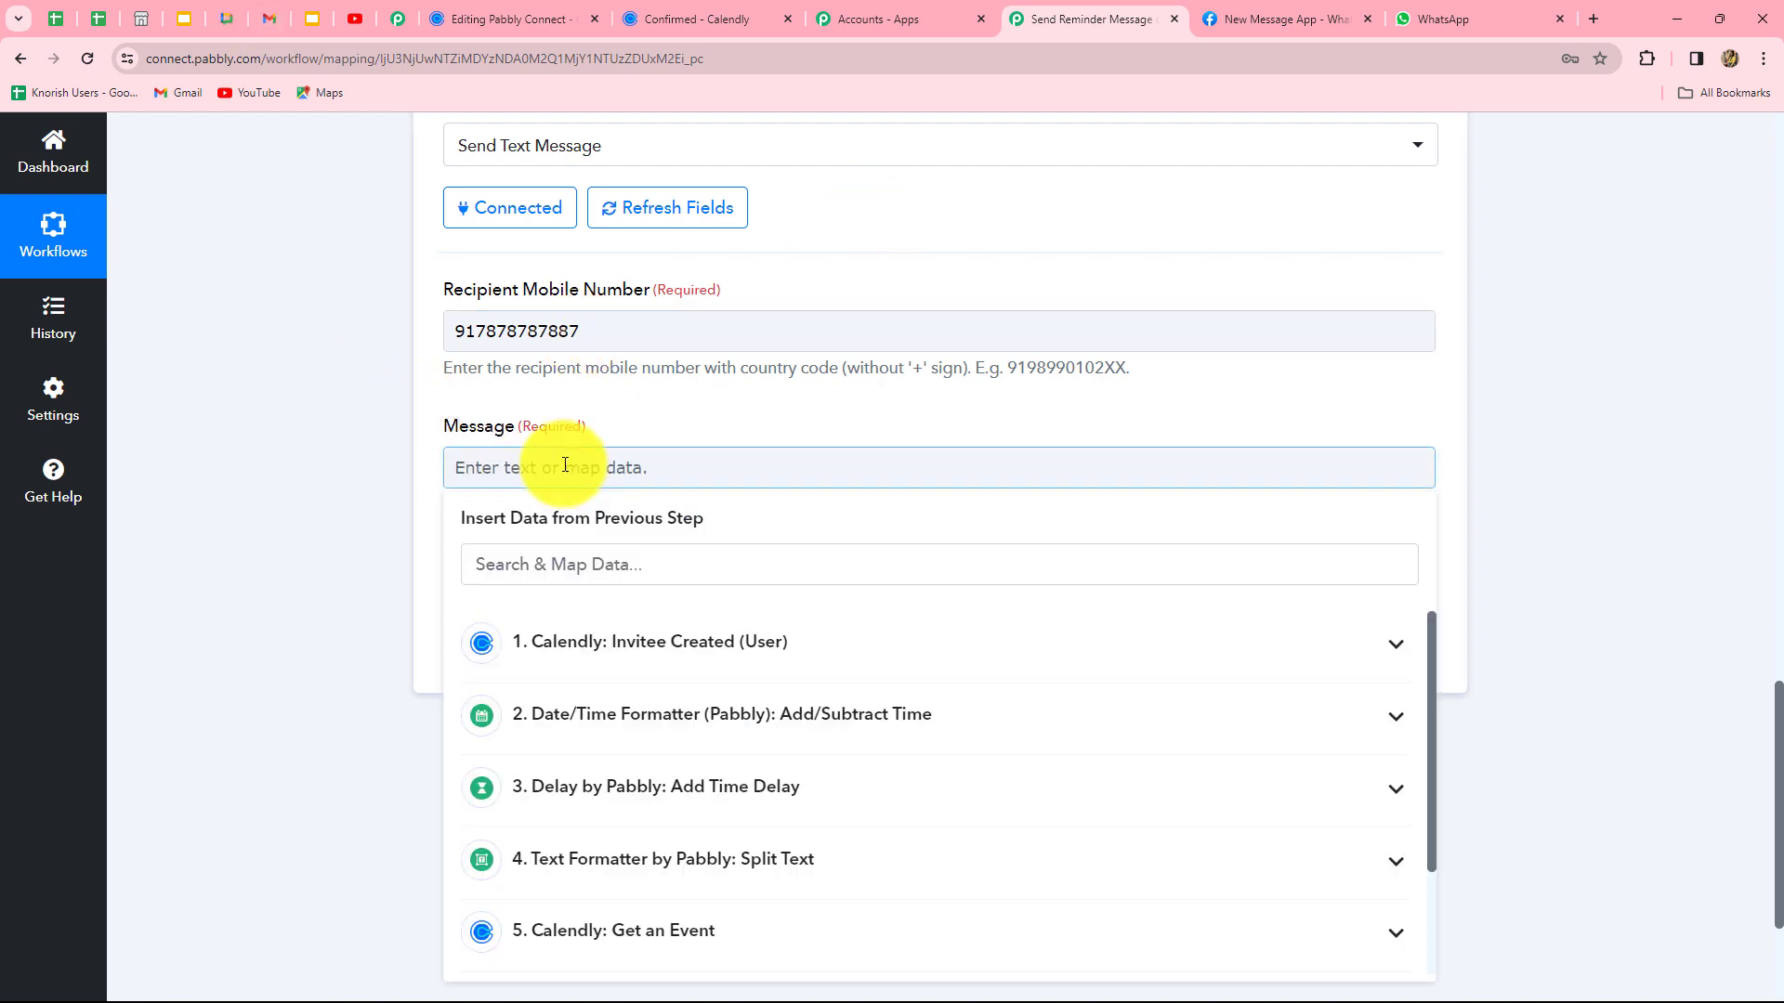
{"action": "key", "text": "ctrl+v"}
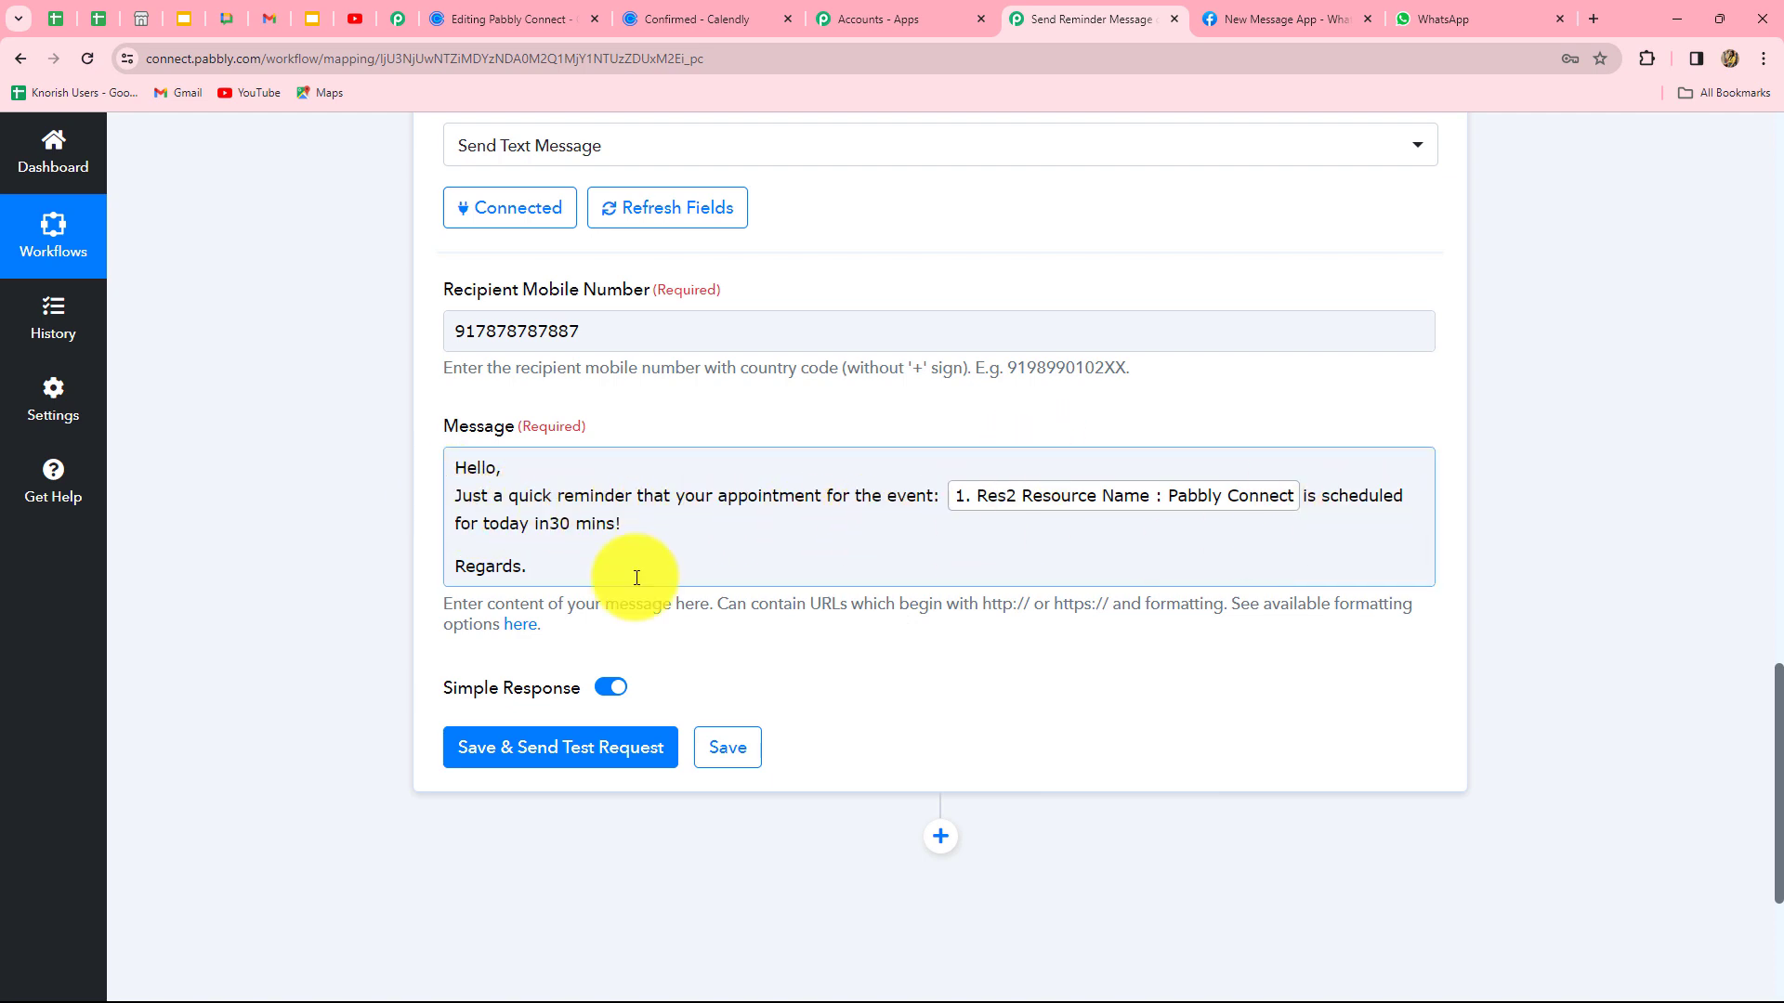
{"action": "left_click", "coordinate": [555, 524]}
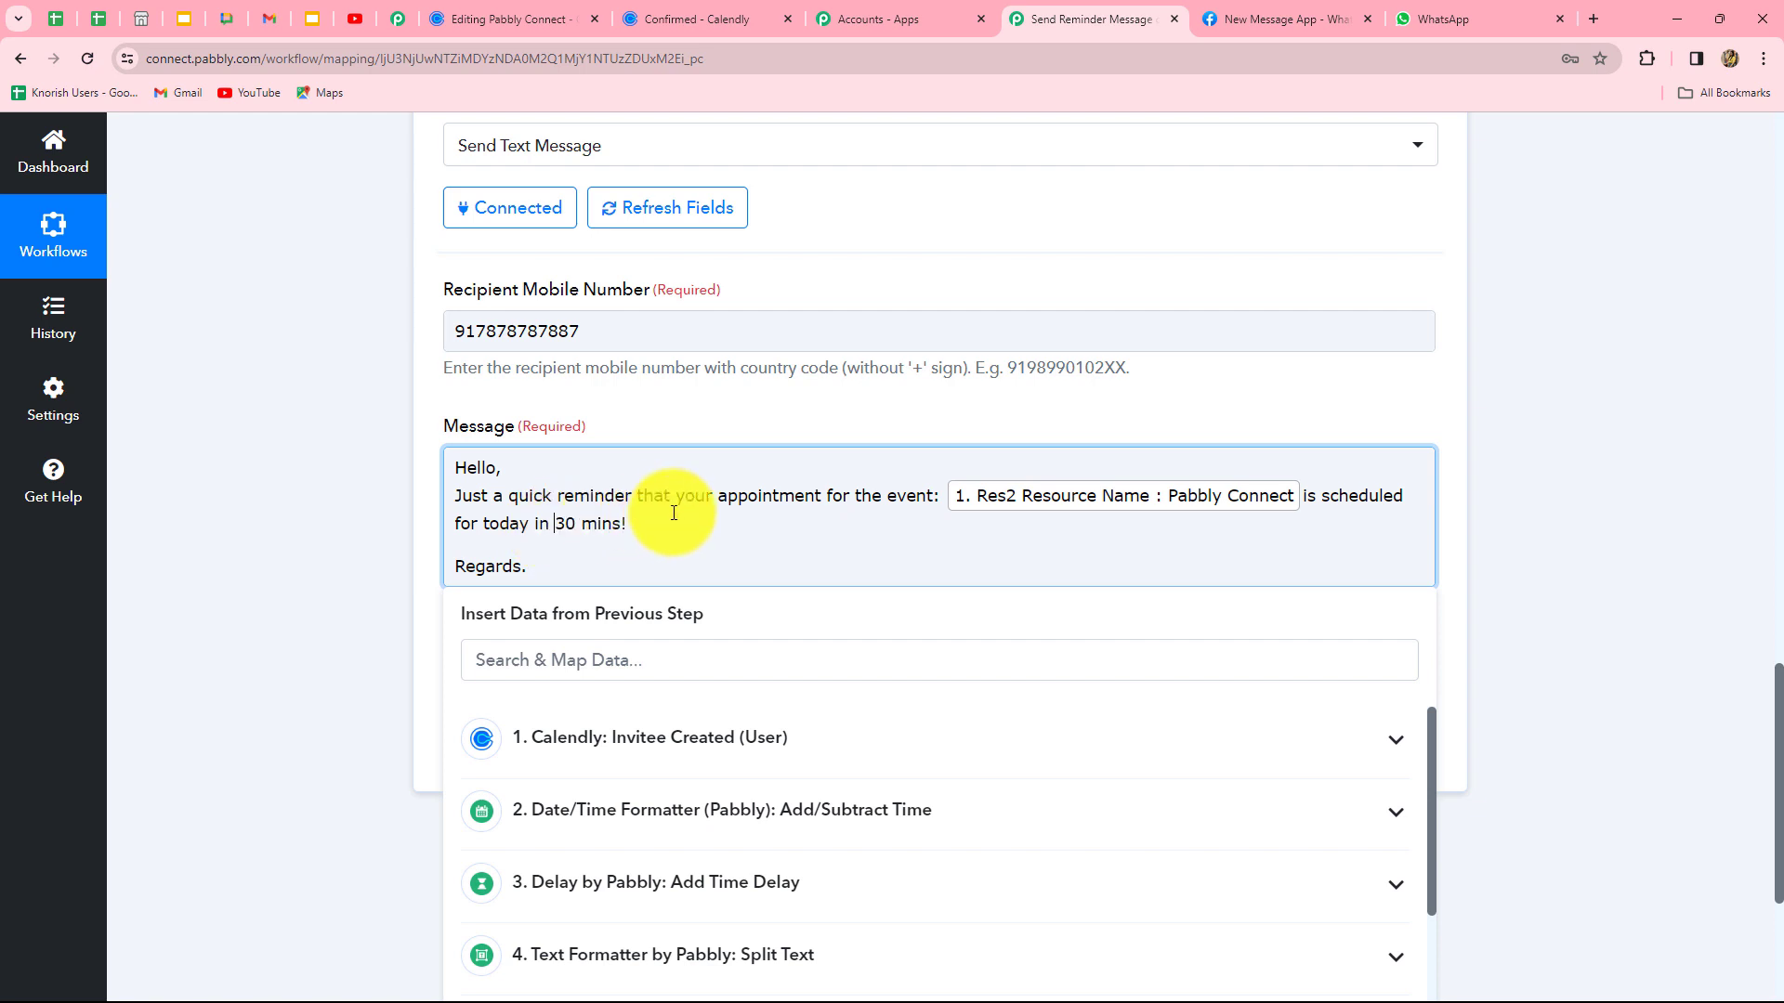
{"action": "left_click", "coordinate": [638, 440]}
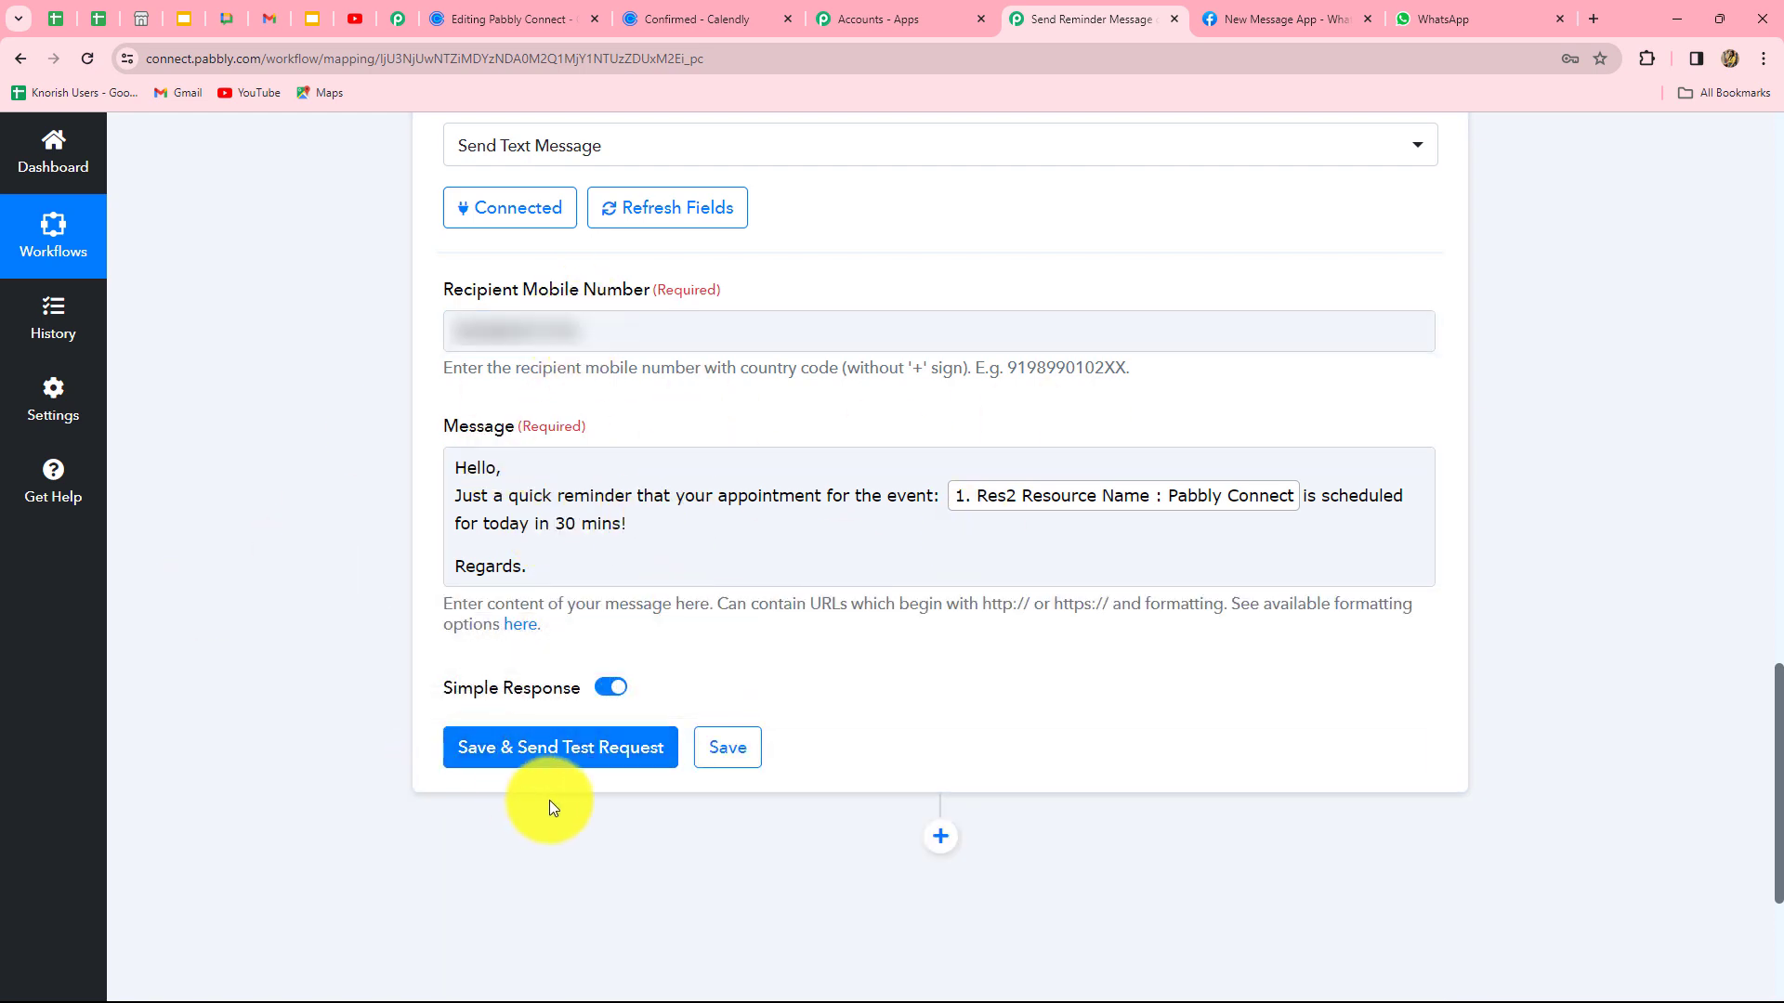
Send the second WhatsApp step's test request and check the returned message ID.
{"action": "left_click", "coordinate": [557, 749]}
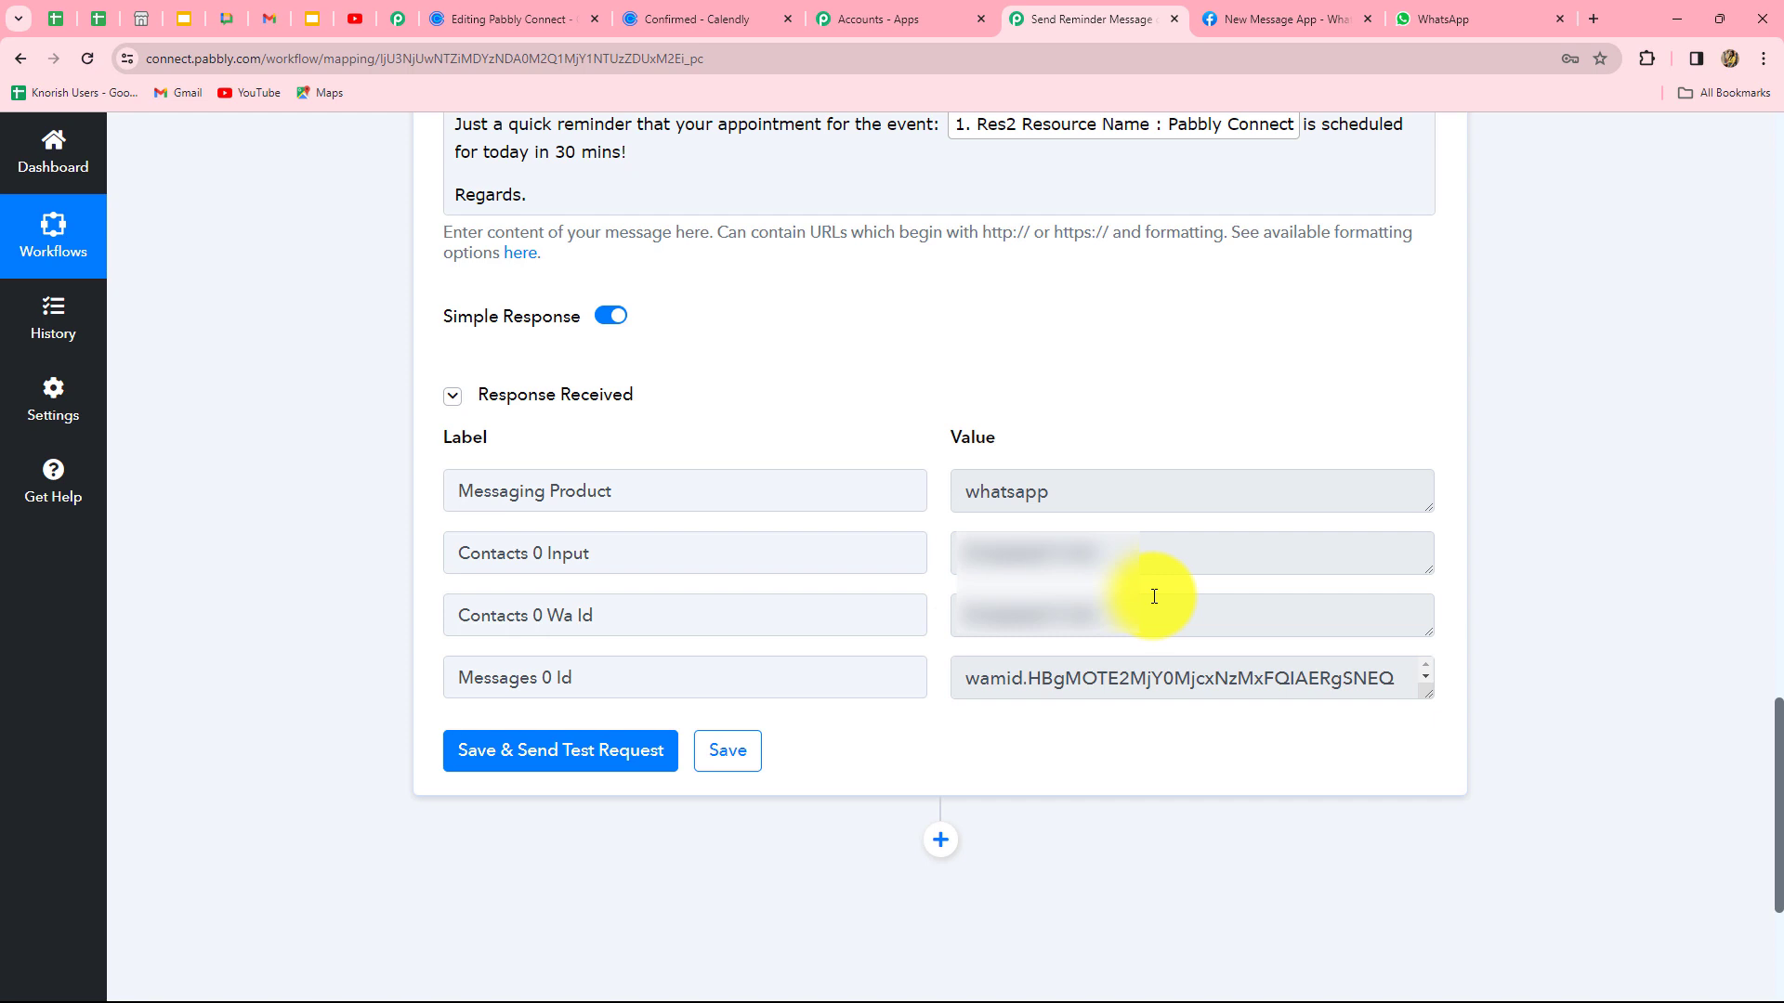
{"action": "scroll", "coordinate": [1486, 599], "scroll_direction": "up", "scroll_amount": 10}
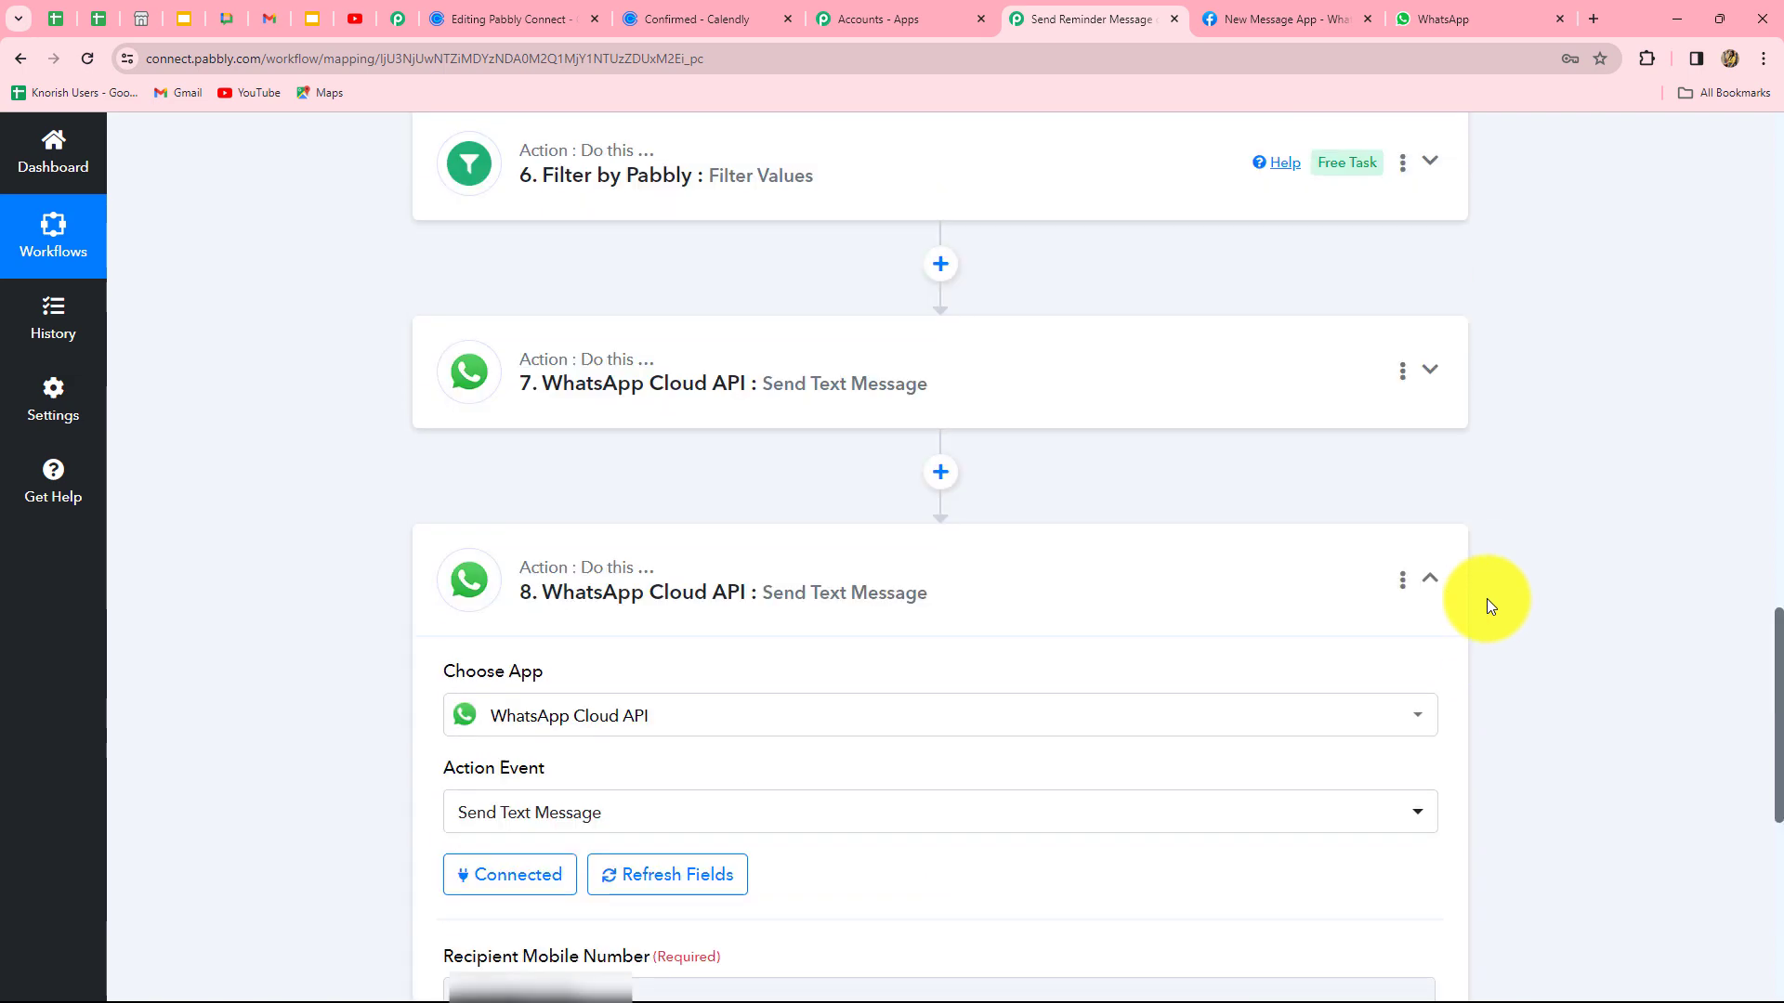
{"action": "scroll", "coordinate": [1486, 598], "scroll_direction": "up", "scroll_amount": 3}
Collapse step 8 and scroll the workflow back up to the Calendly trigger.
{"action": "left_click", "coordinate": [1430, 843]}
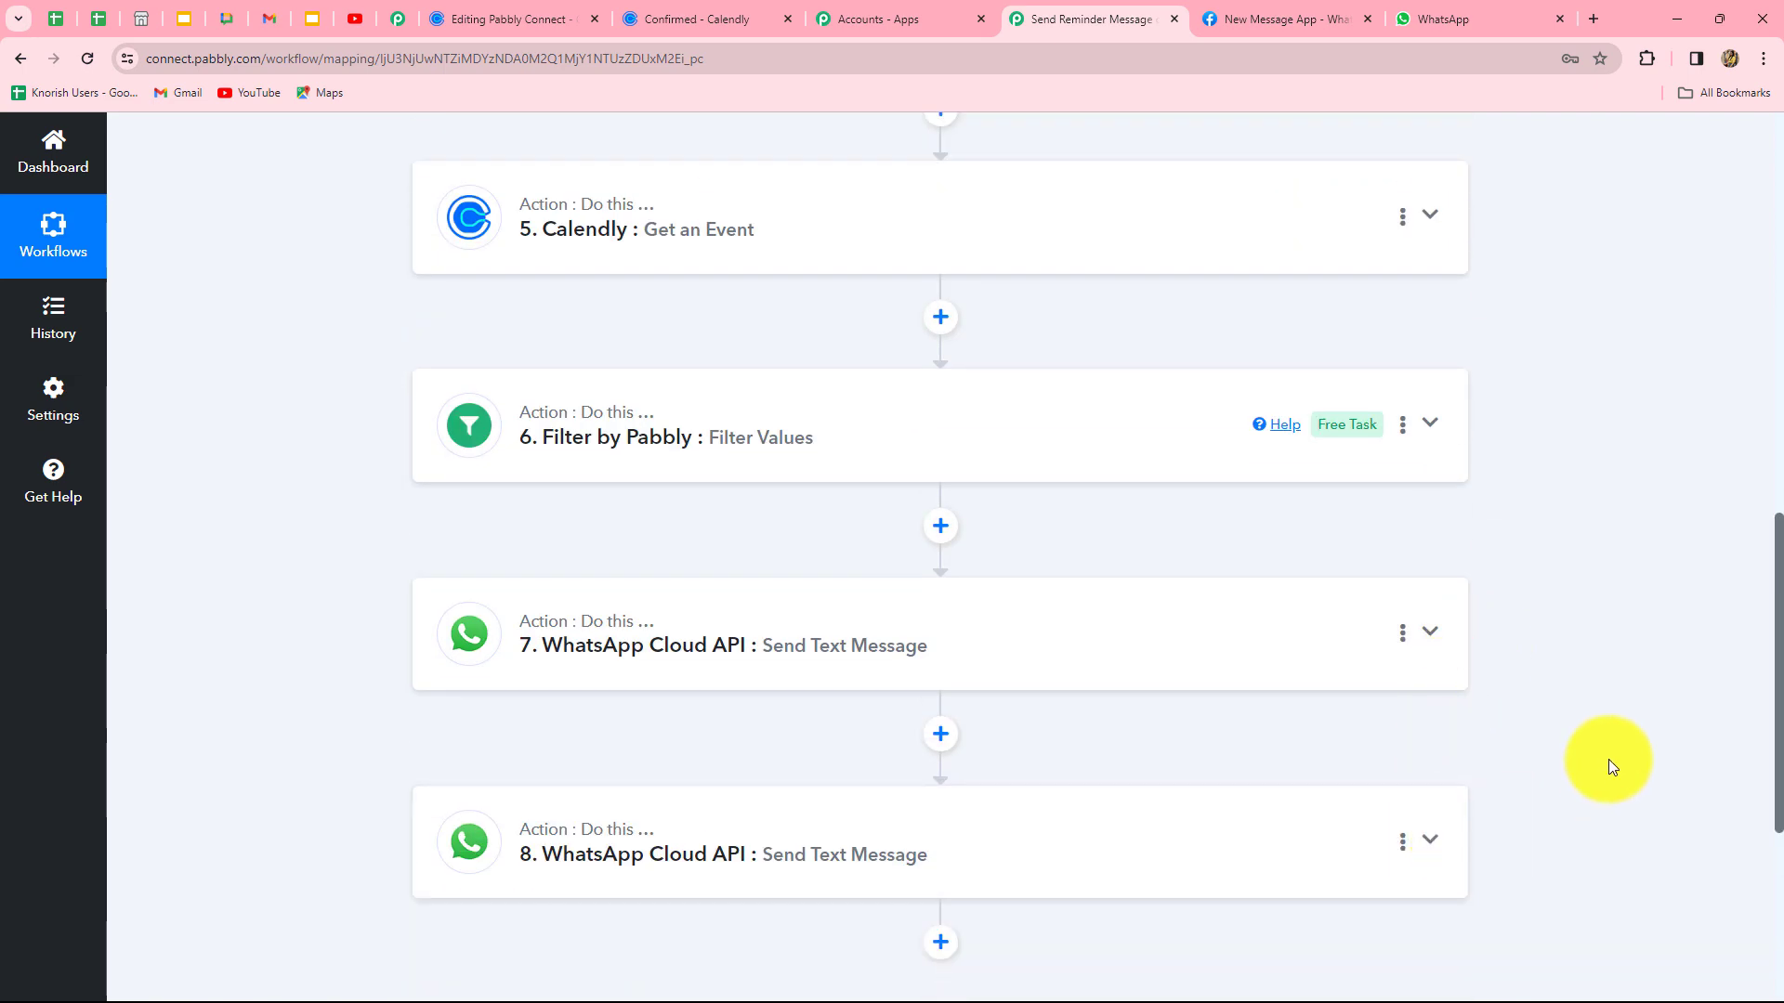
{"action": "scroll", "coordinate": [1609, 760], "scroll_direction": "up", "scroll_amount": 12}
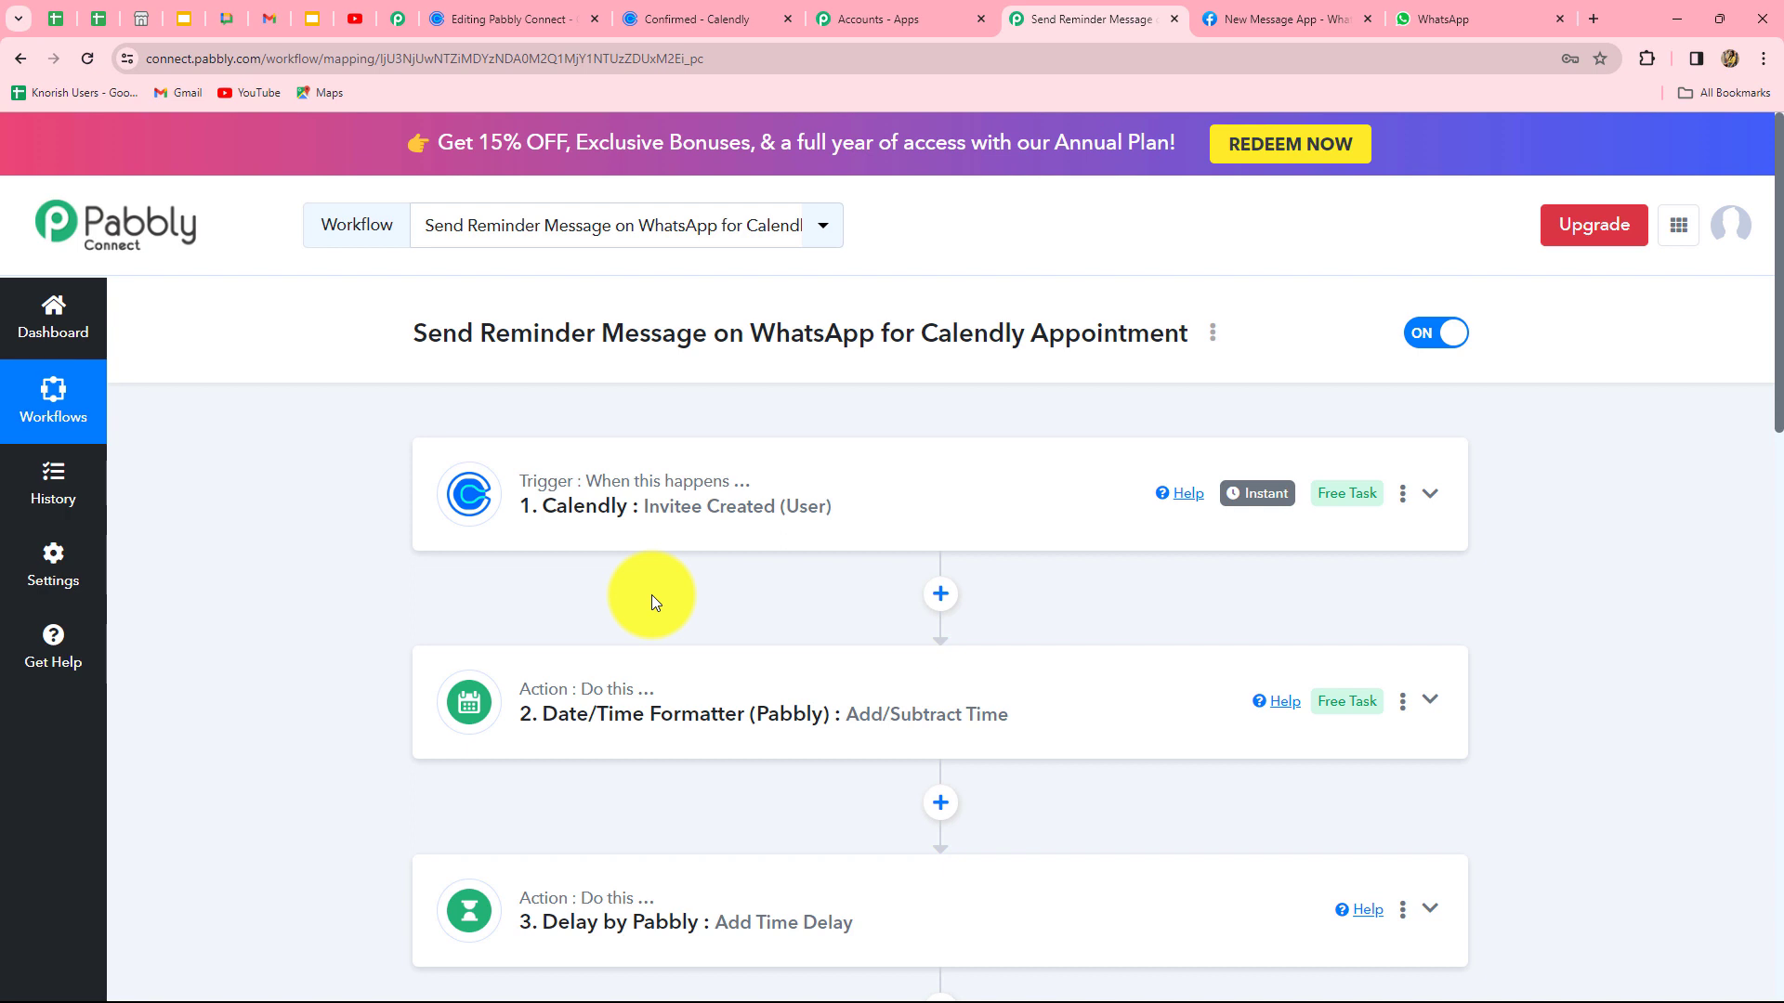
{"action": "scroll", "coordinate": [650, 595], "scroll_direction": "down", "scroll_amount": 5}
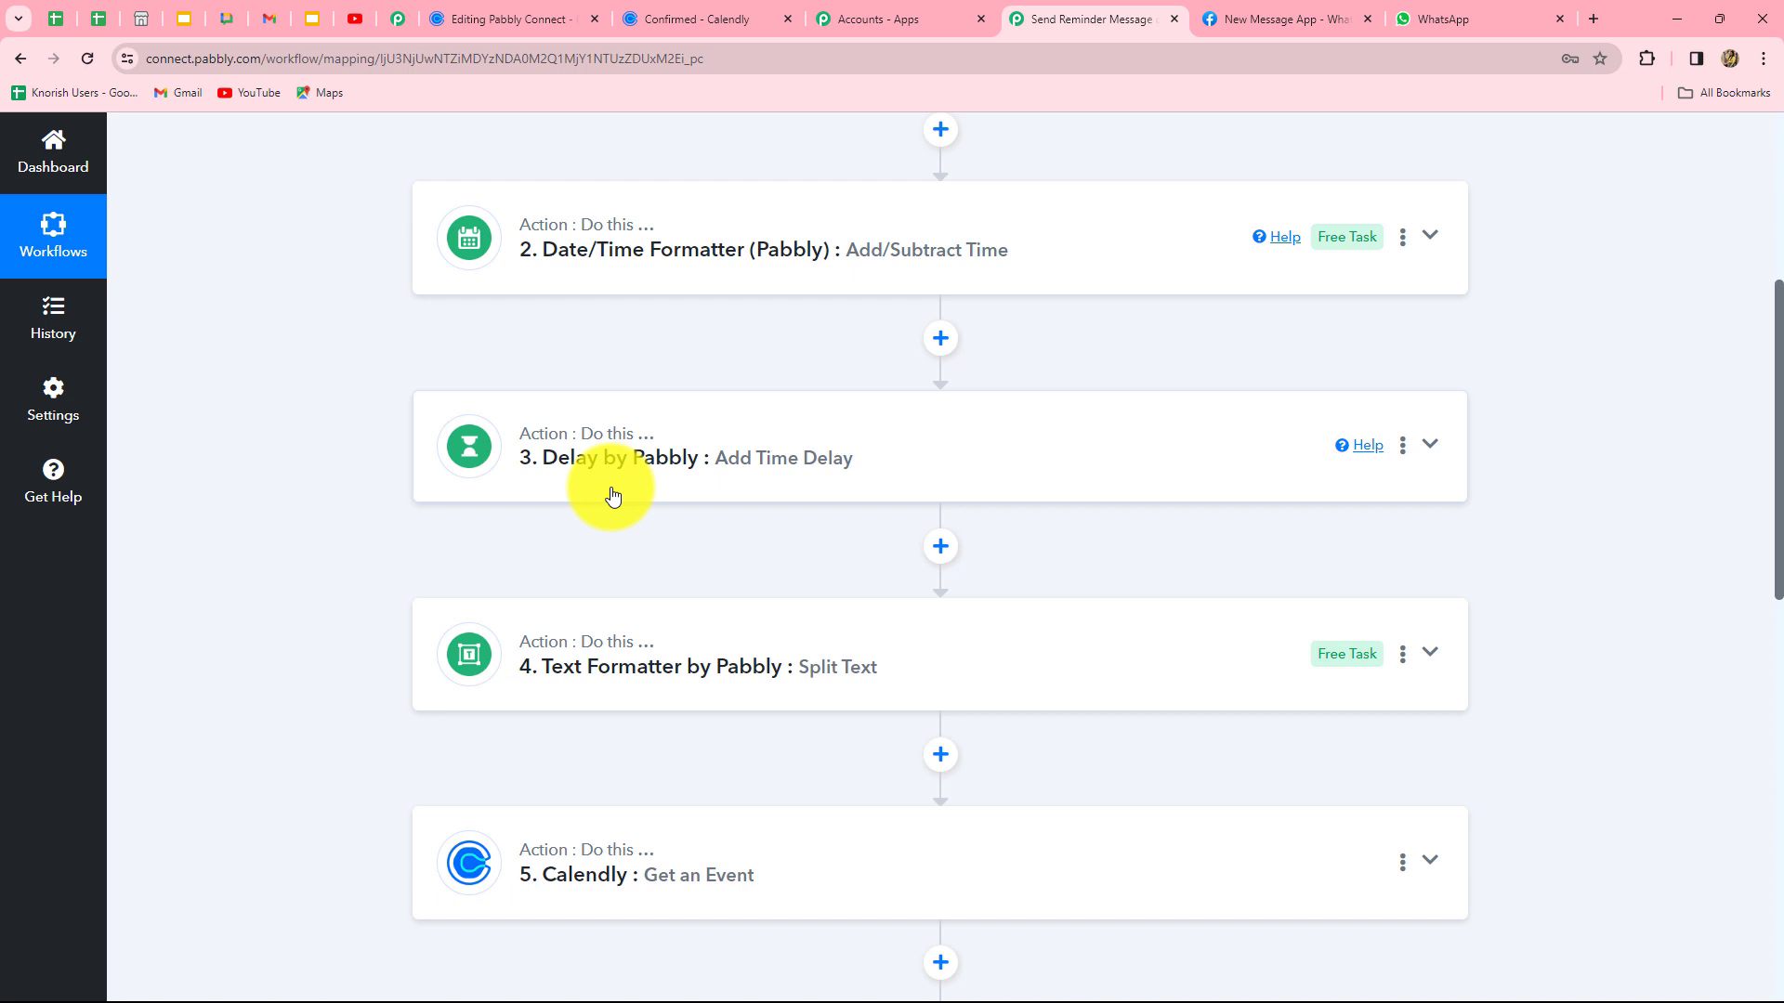
{"action": "scroll", "coordinate": [1553, 568], "scroll_direction": "up", "scroll_amount": 5}
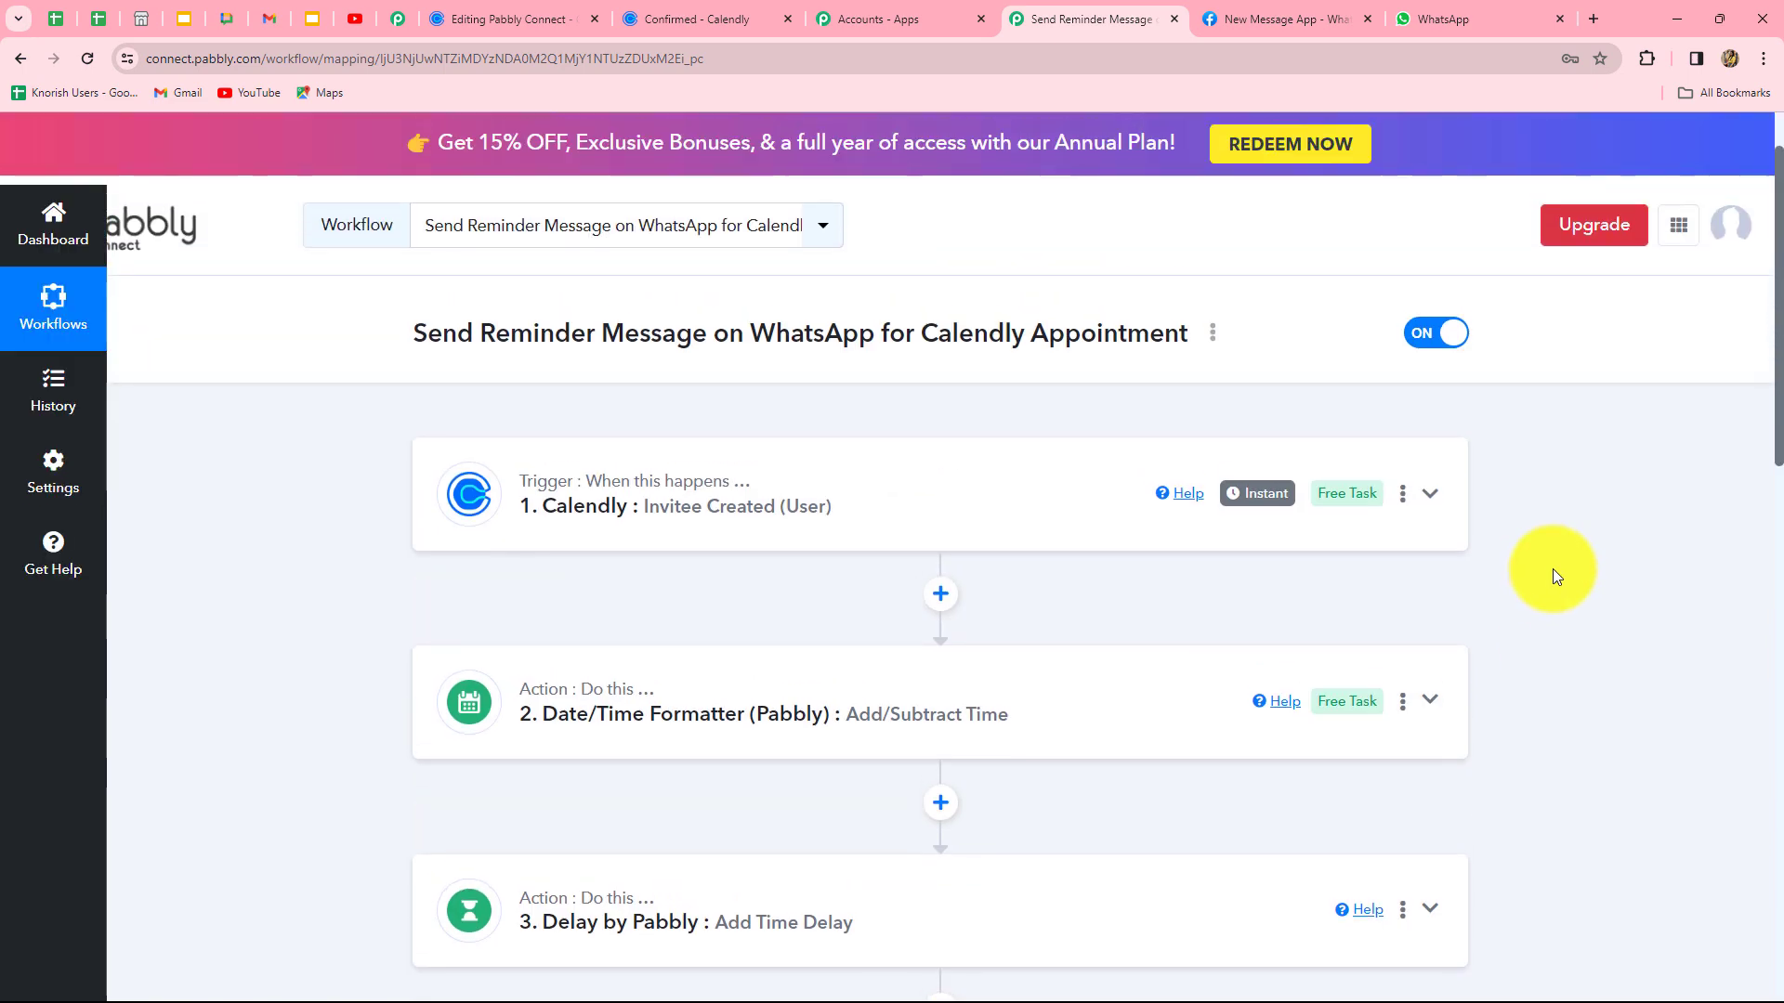
{"action": "scroll", "coordinate": [1552, 569], "scroll_direction": "down", "scroll_amount": 5}
{"action": "scroll", "coordinate": [1552, 576], "scroll_direction": "down", "scroll_amount": 1}
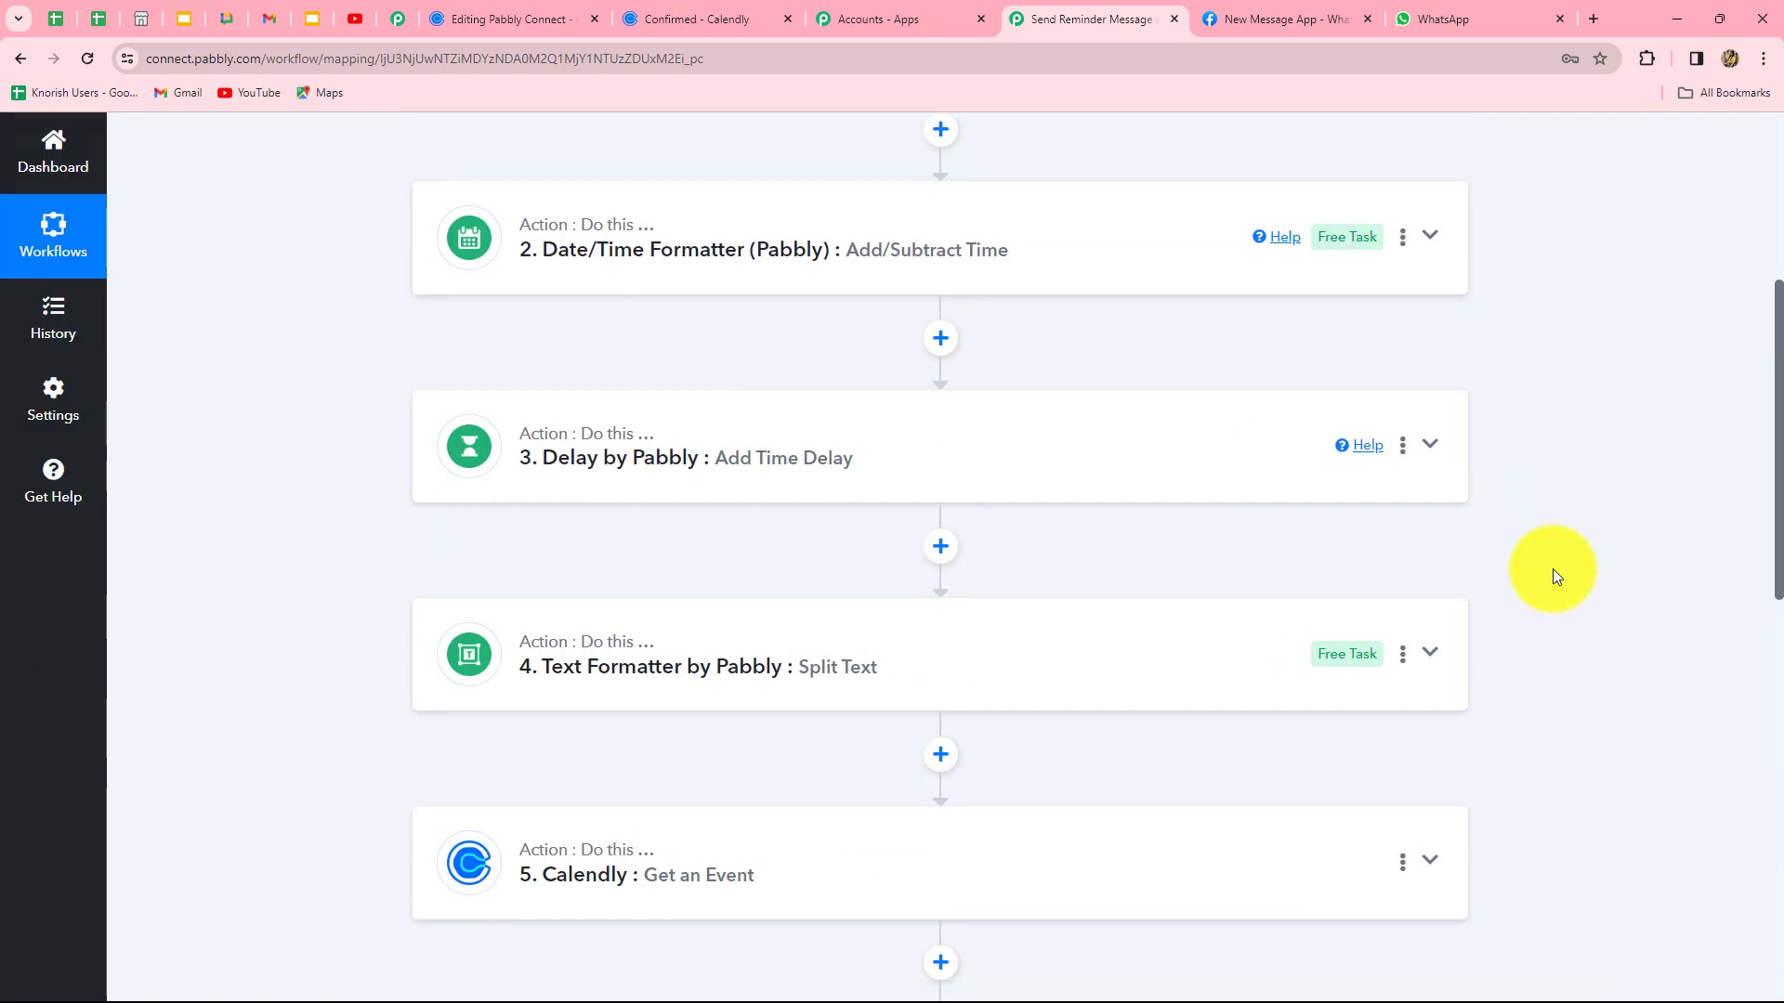
{"action": "scroll", "coordinate": [1553, 569], "scroll_direction": "up", "scroll_amount": 4}
{"action": "scroll", "coordinate": [1552, 569], "scroll_direction": "down", "scroll_amount": 8}
{"action": "scroll", "coordinate": [1552, 569], "scroll_direction": "up", "scroll_amount": 4}
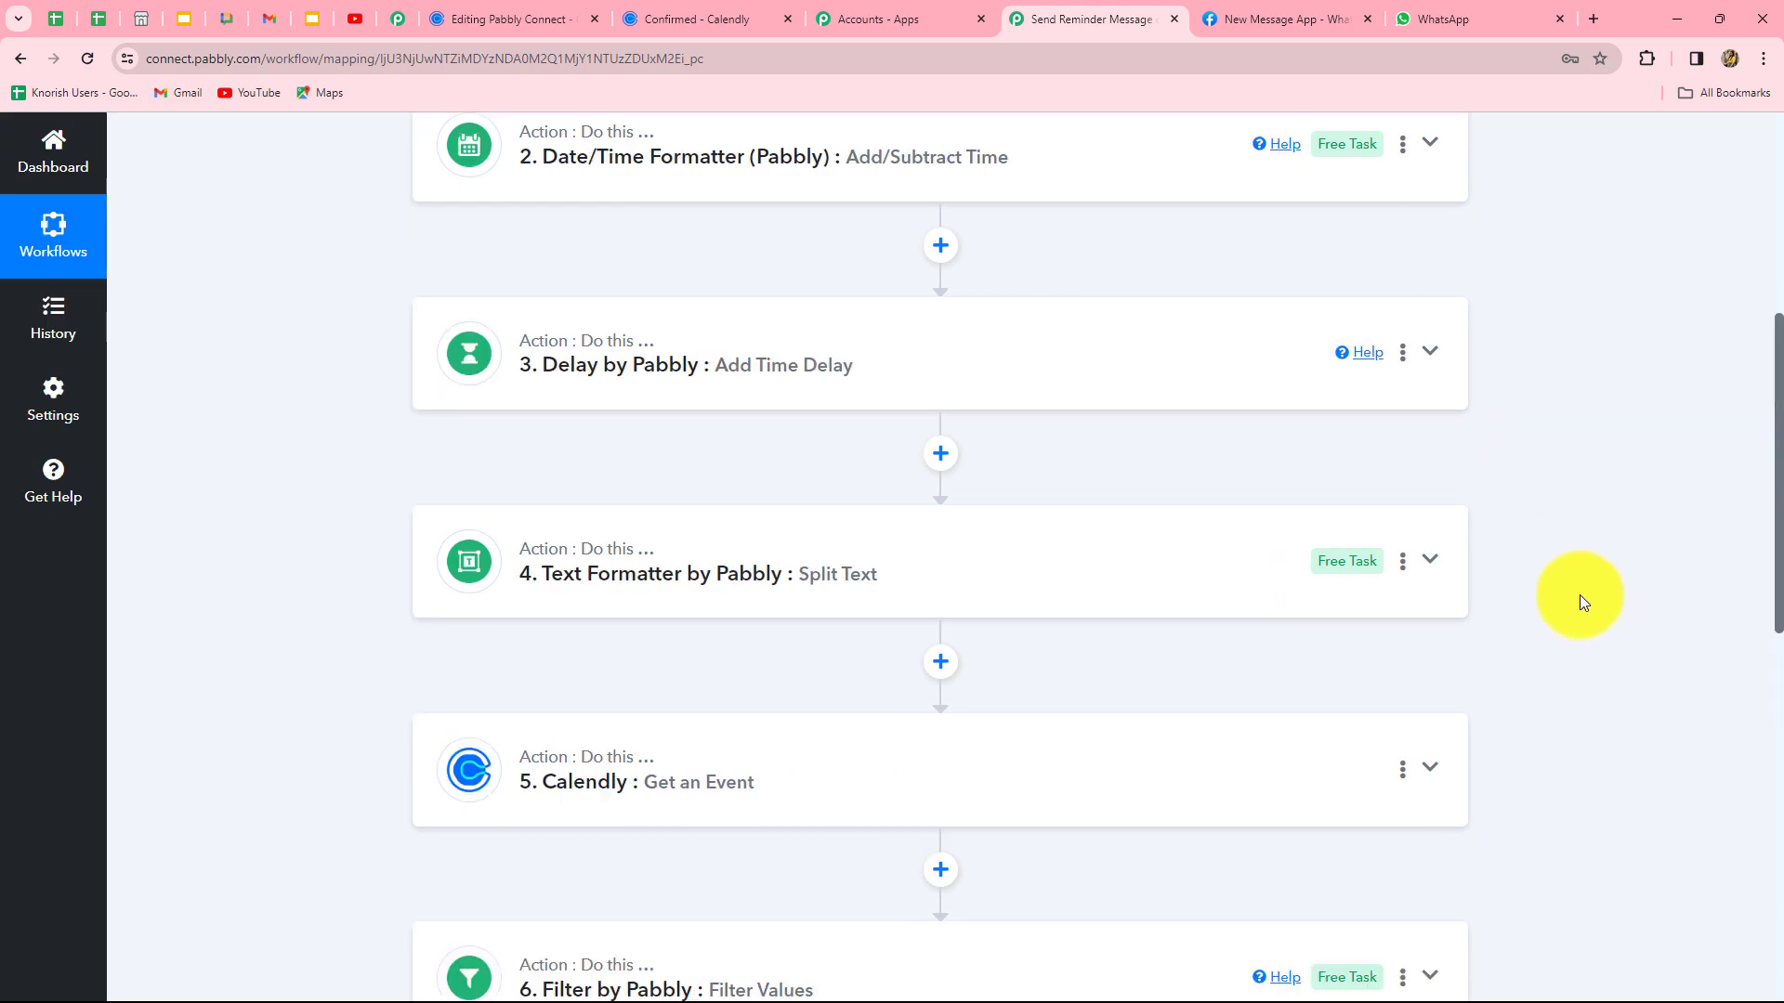
{"action": "scroll", "coordinate": [1582, 594], "scroll_direction": "up", "scroll_amount": 6}
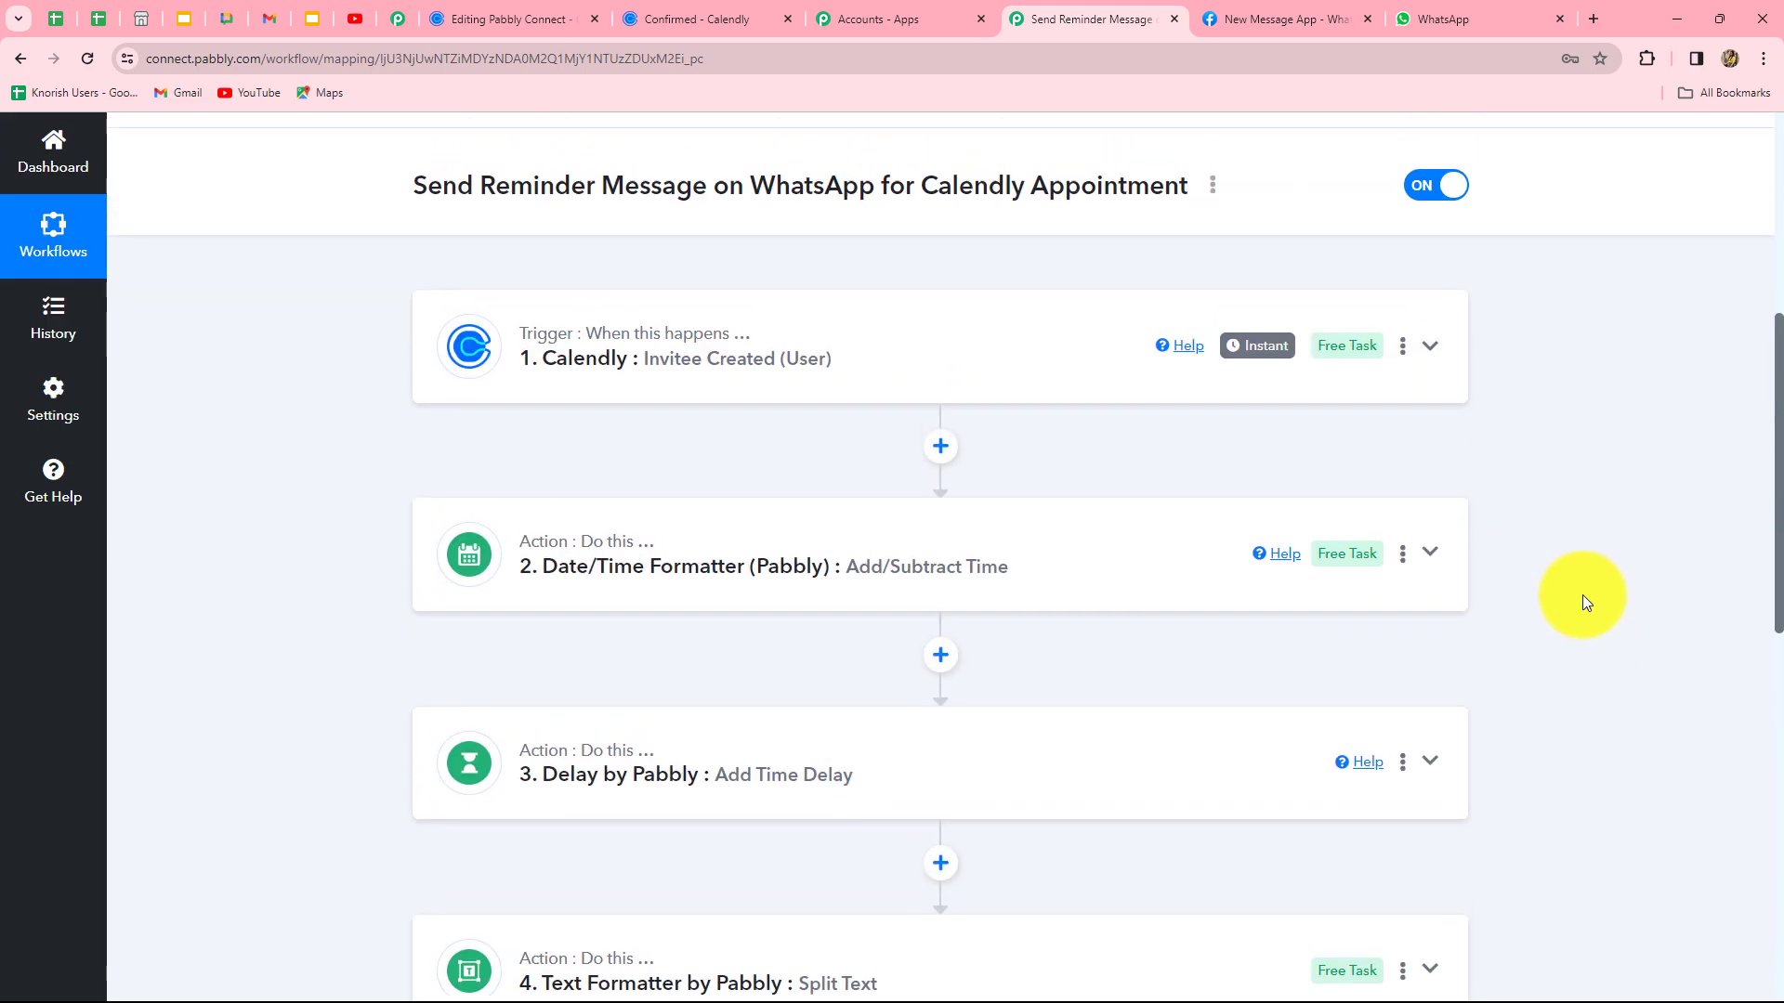